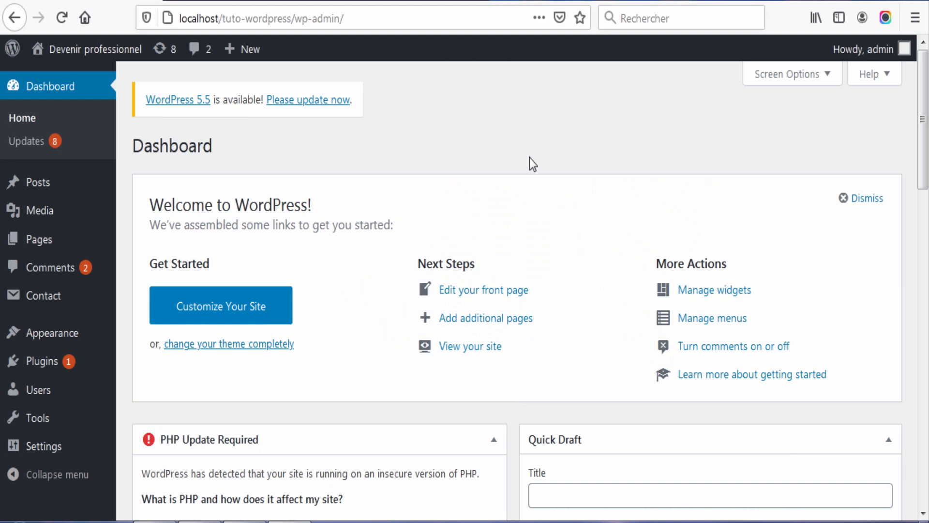
Bring up the site's published Contact us page and examine the form's fields down to the message box
{"action": "left_click", "coordinate": [264, 2]}
{"action": "scroll", "coordinate": [400, 228], "scroll_direction": "up", "scroll_amount": 12}
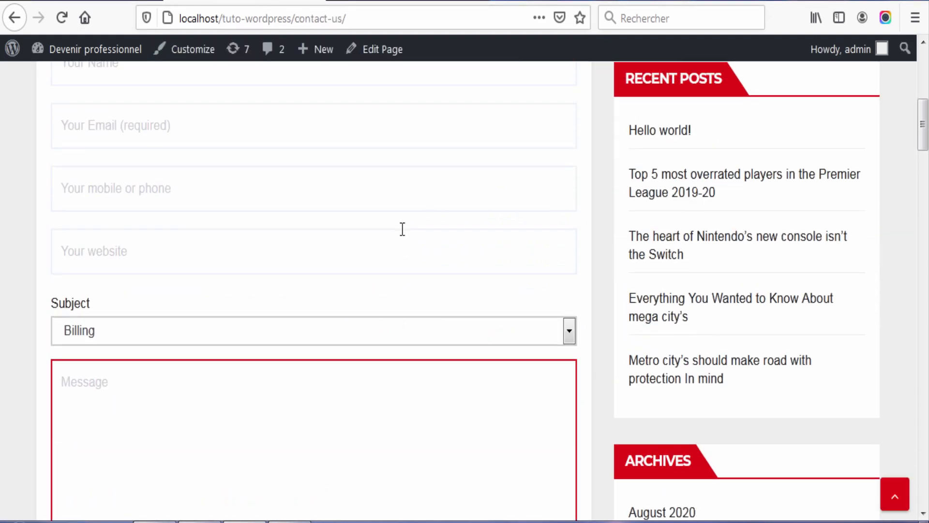
{"action": "left_click", "coordinate": [166, 282]}
{"action": "left_click", "coordinate": [154, 339]}
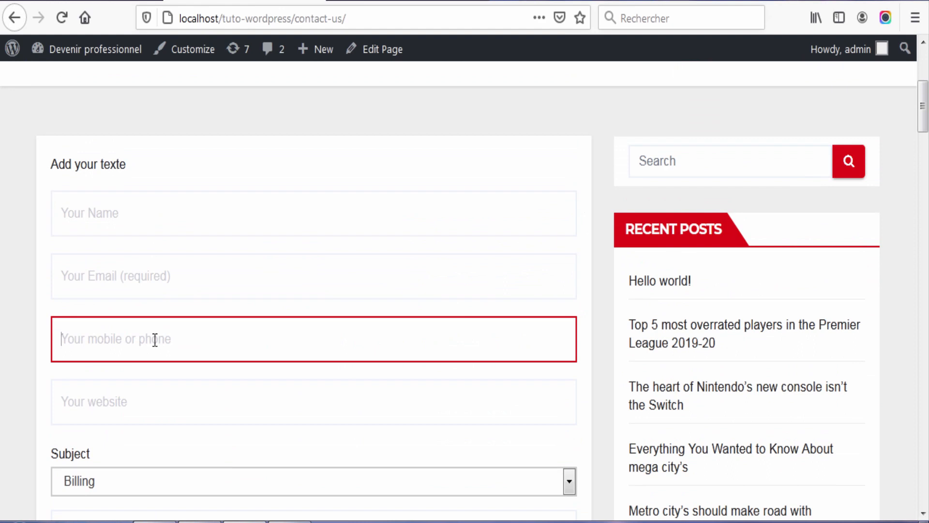
{"action": "scroll", "coordinate": [162, 338], "scroll_direction": "down", "scroll_amount": 2}
{"action": "scroll", "coordinate": [162, 338], "scroll_direction": "down", "scroll_amount": 1}
{"action": "left_click", "coordinate": [185, 390]}
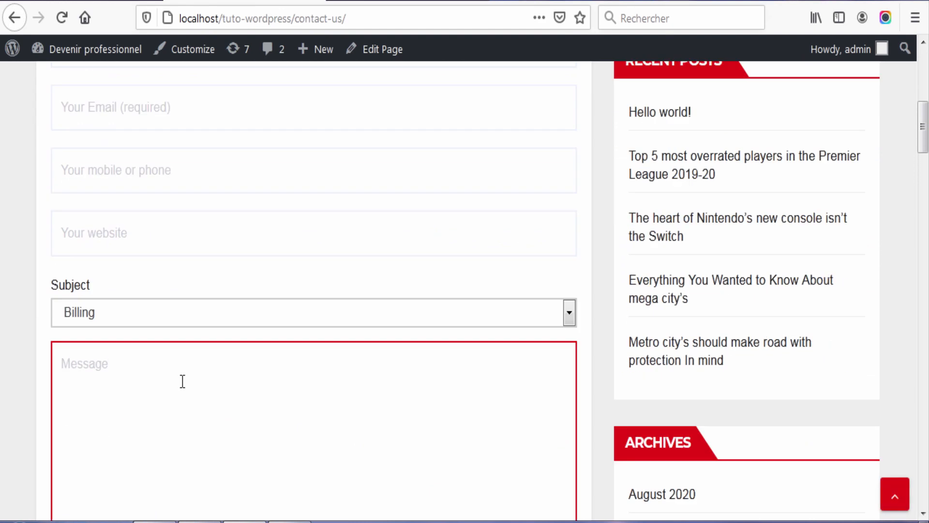
{"action": "scroll", "coordinate": [215, 382], "scroll_direction": "down", "scroll_amount": 1}
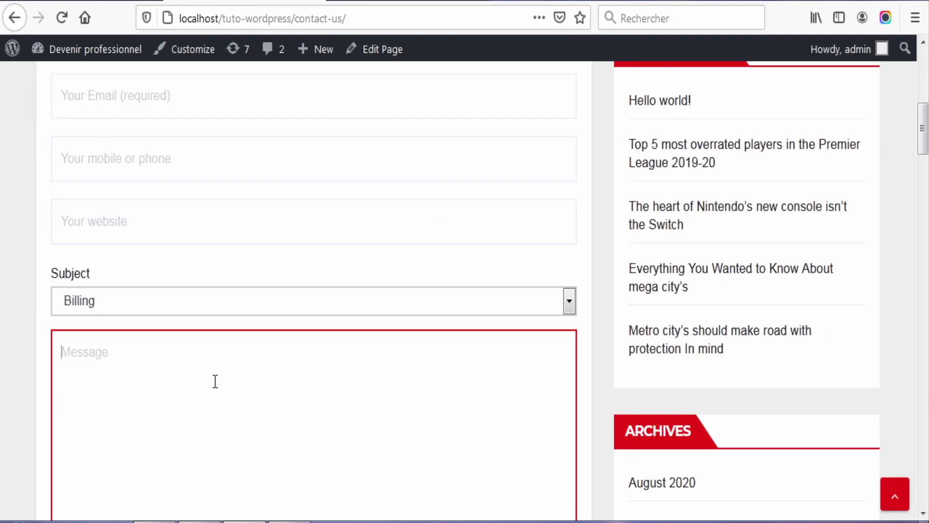
{"action": "scroll", "coordinate": [215, 381], "scroll_direction": "down", "scroll_amount": 1}
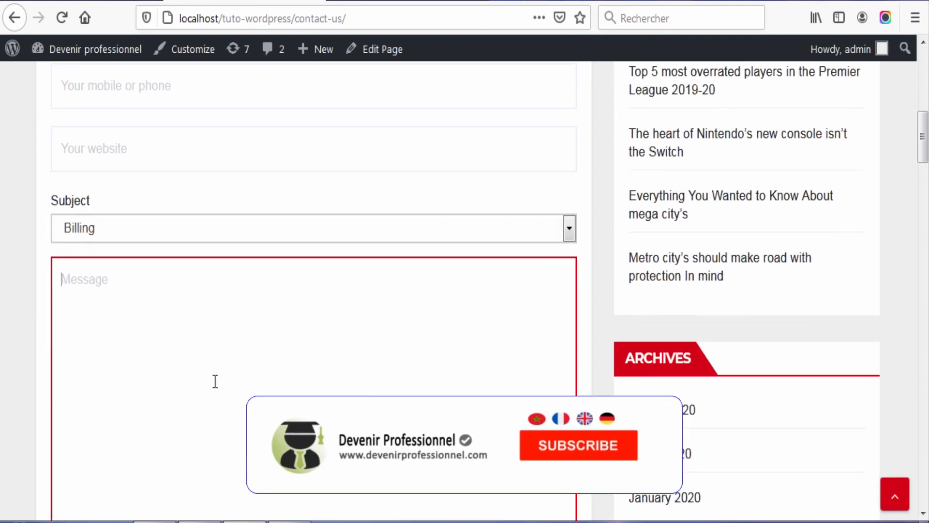
{"action": "scroll", "coordinate": [216, 381], "scroll_direction": "up", "scroll_amount": 4}
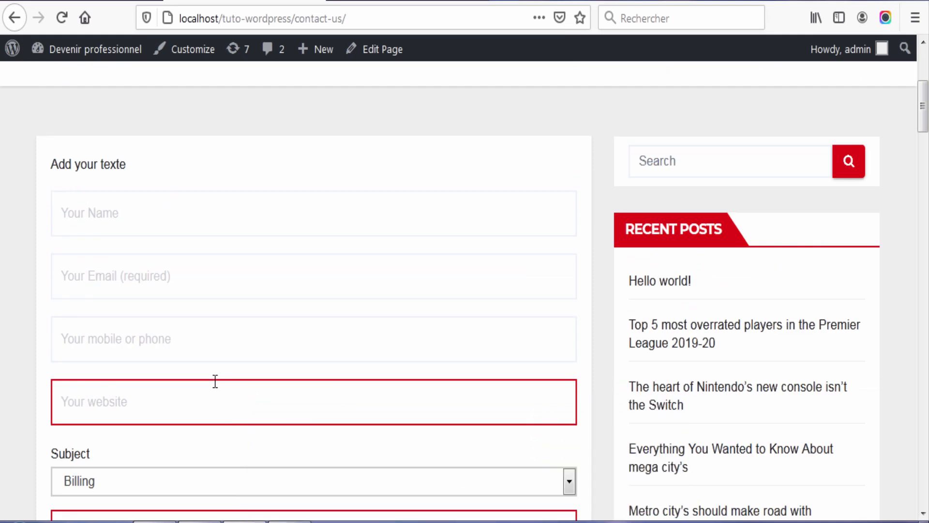
Go through the contact form's name, email, phone, website and message fields one by one, ending at the page heading
{"action": "left_click", "coordinate": [188, 234]}
{"action": "left_click", "coordinate": [192, 275]}
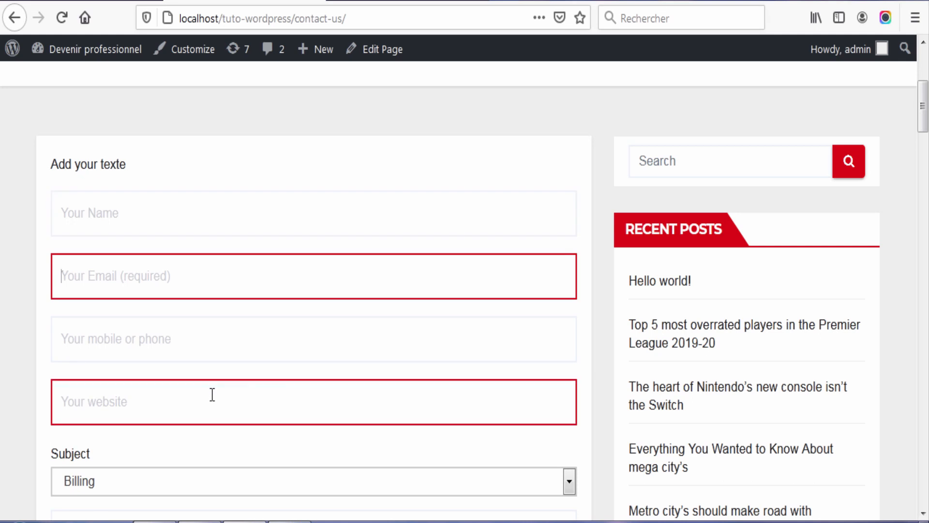
{"action": "left_click", "coordinate": [213, 390]}
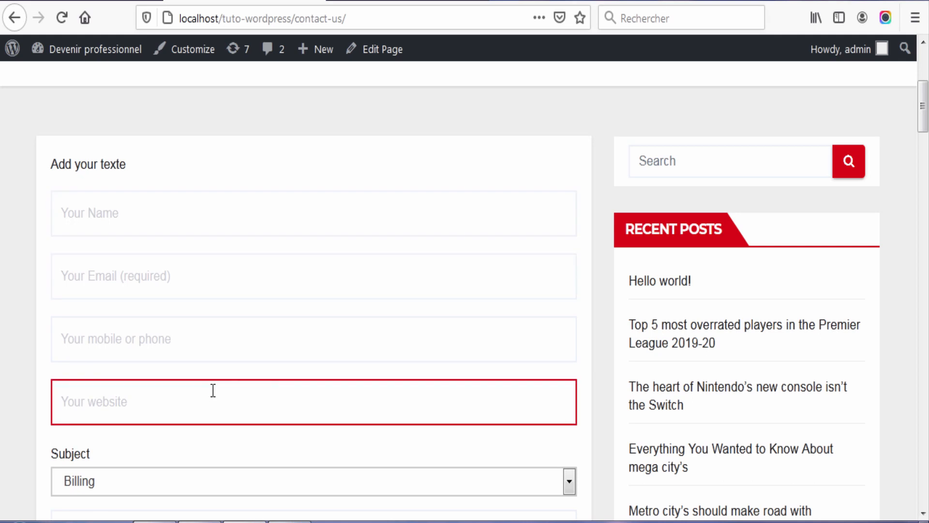
{"action": "left_click", "coordinate": [239, 266]}
{"action": "left_click", "coordinate": [245, 227]}
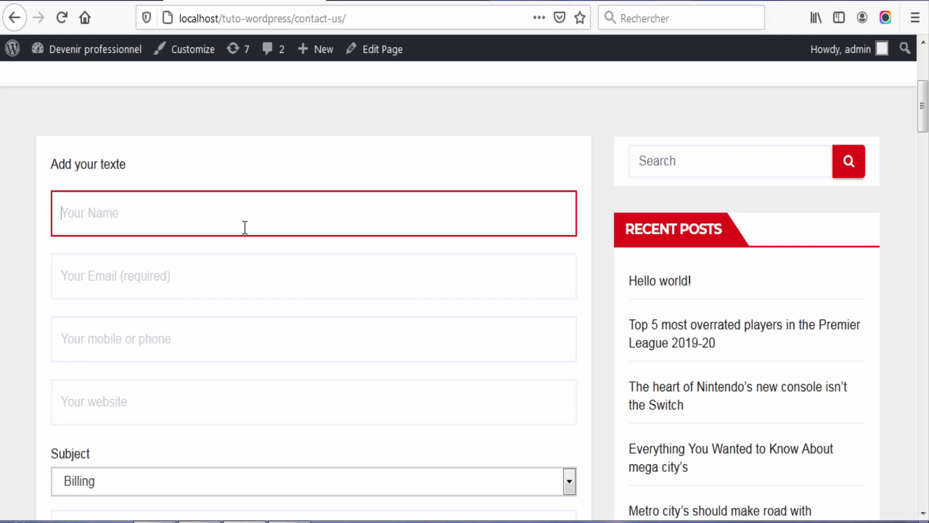
{"action": "left_click", "coordinate": [257, 276]}
{"action": "left_click", "coordinate": [263, 332]}
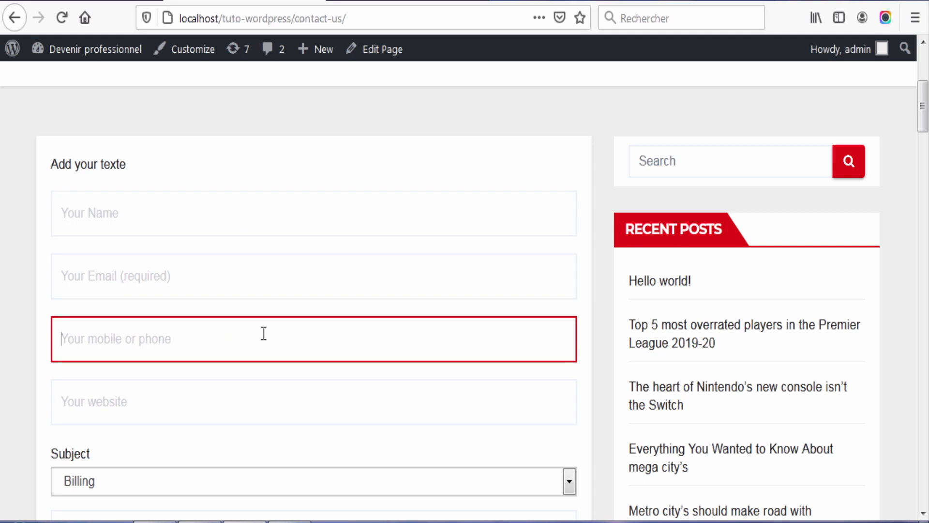
{"action": "left_click", "coordinate": [155, 263]}
{"action": "scroll", "coordinate": [341, 311], "scroll_direction": "down", "scroll_amount": 3}
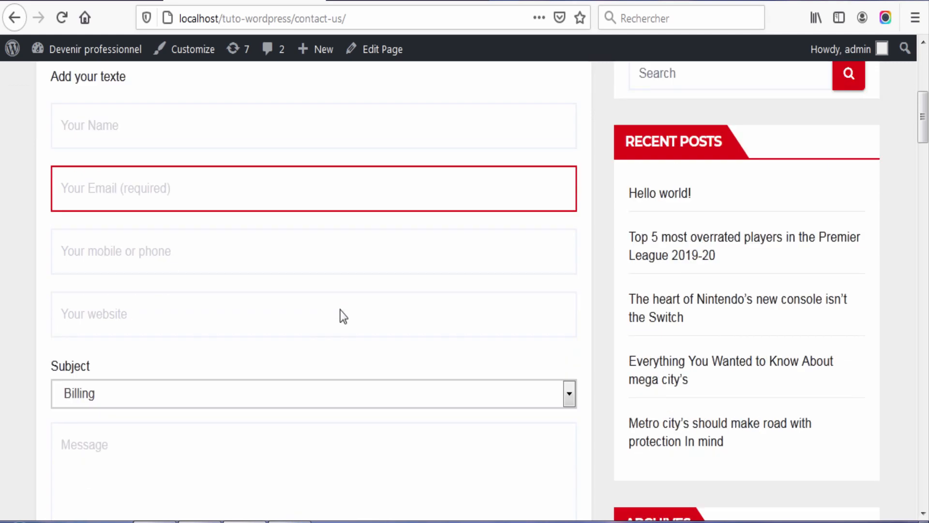
{"action": "left_click", "coordinate": [297, 419]}
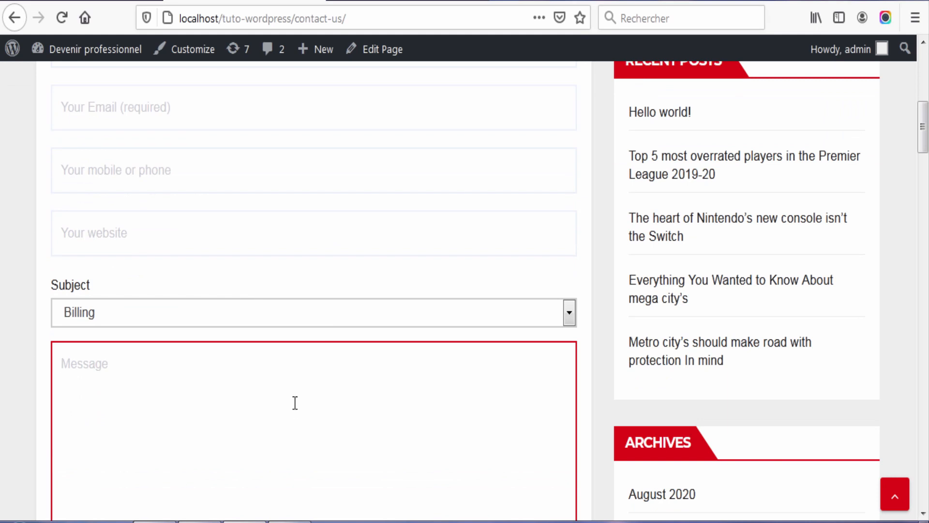
{"action": "scroll", "coordinate": [294, 394], "scroll_direction": "up", "scroll_amount": 2}
{"action": "left_click", "coordinate": [245, 310]}
{"action": "left_click", "coordinate": [233, 244]}
{"action": "left_click", "coordinate": [234, 194]}
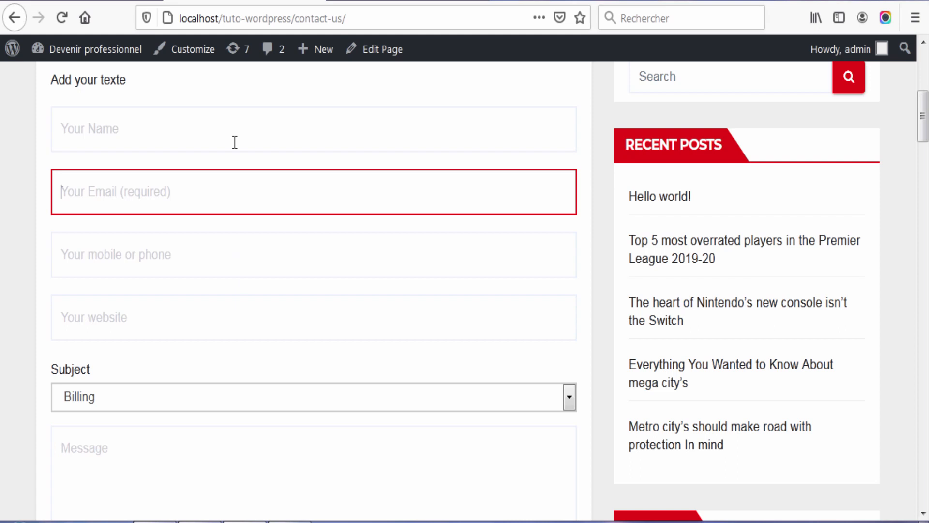
{"action": "left_click", "coordinate": [235, 142]}
{"action": "left_click", "coordinate": [242, 262]}
{"action": "scroll", "coordinate": [247, 339], "scroll_direction": "down", "scroll_amount": 3}
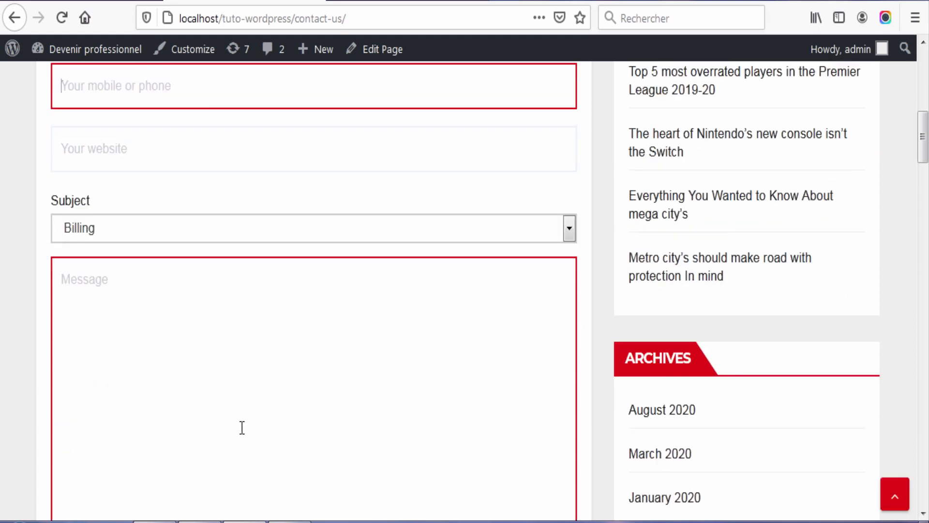
{"action": "left_click", "coordinate": [255, 409]}
{"action": "scroll", "coordinate": [255, 408], "scroll_direction": "up", "scroll_amount": 3}
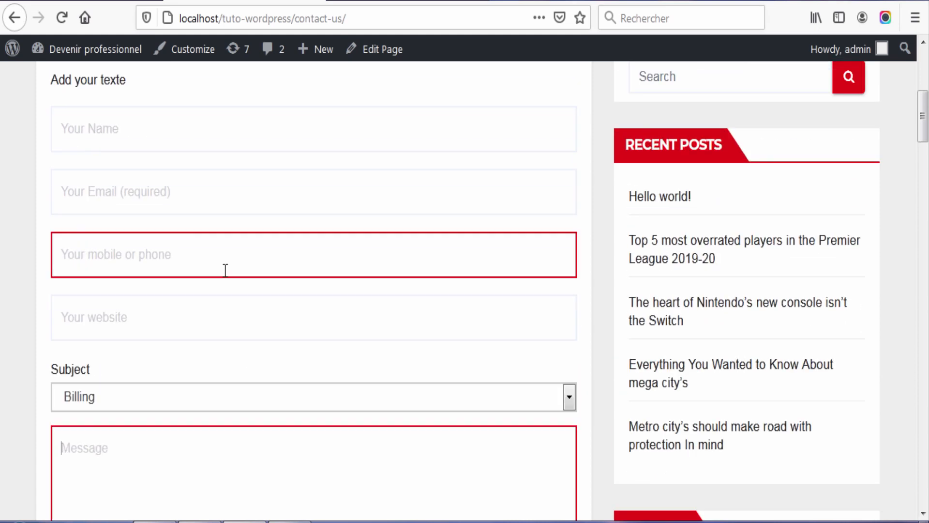
{"action": "scroll", "coordinate": [266, 357], "scroll_direction": "up", "scroll_amount": 3}
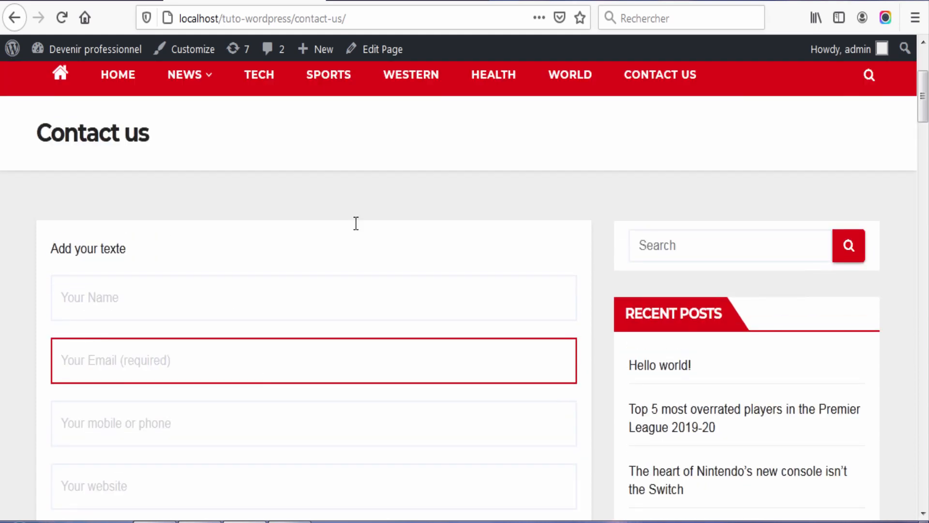
Switch to the Contact Form 7 plugin page on WordPress.org and read its description and support information
{"action": "left_click", "coordinate": [404, 3]}
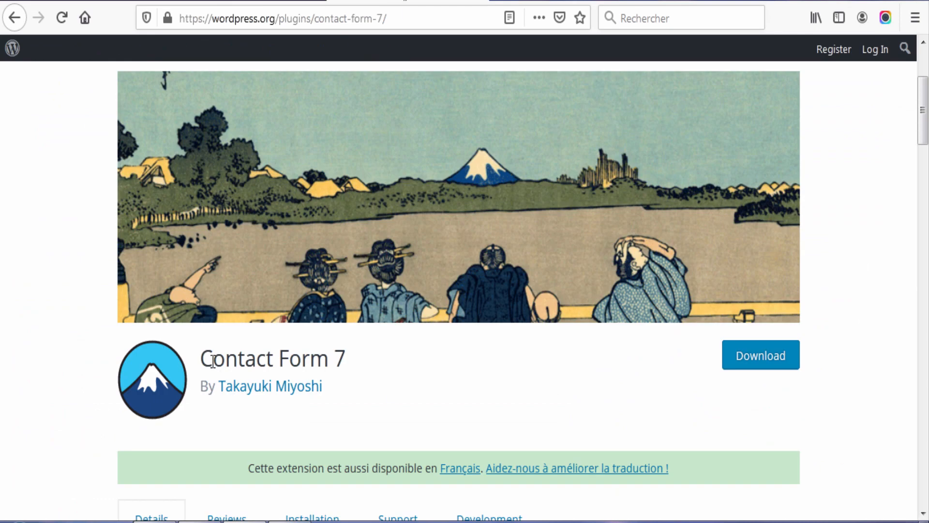
{"action": "scroll", "coordinate": [466, 267], "scroll_direction": "up", "scroll_amount": 2}
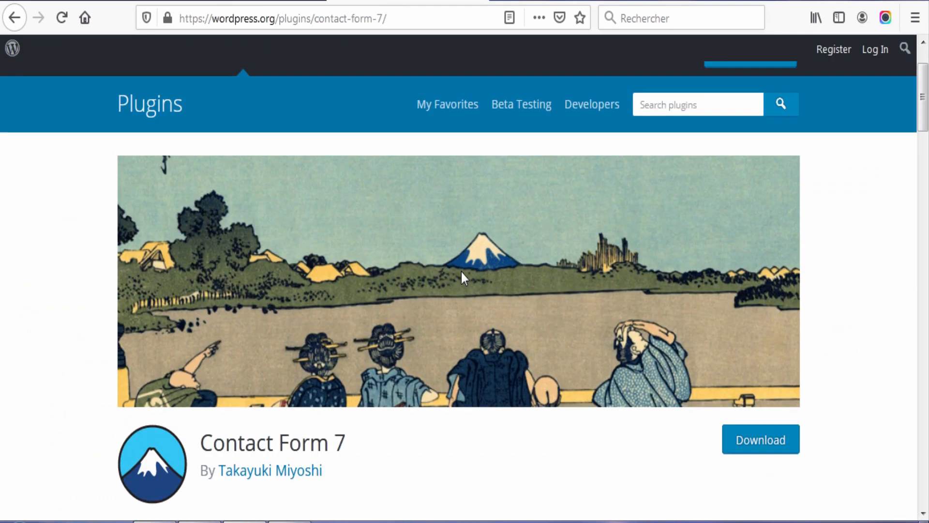
{"action": "scroll", "coordinate": [461, 272], "scroll_direction": "down", "scroll_amount": 3}
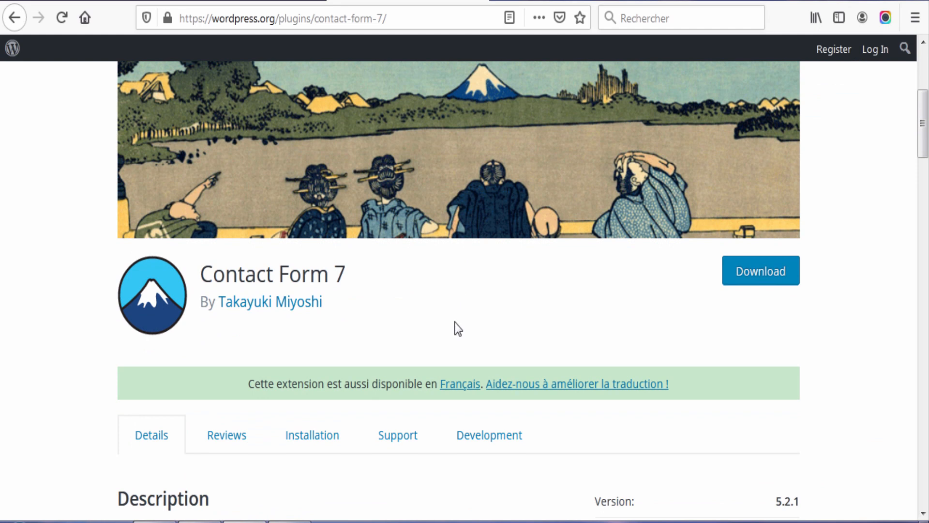
{"action": "scroll", "coordinate": [474, 330], "scroll_direction": "down", "scroll_amount": 3}
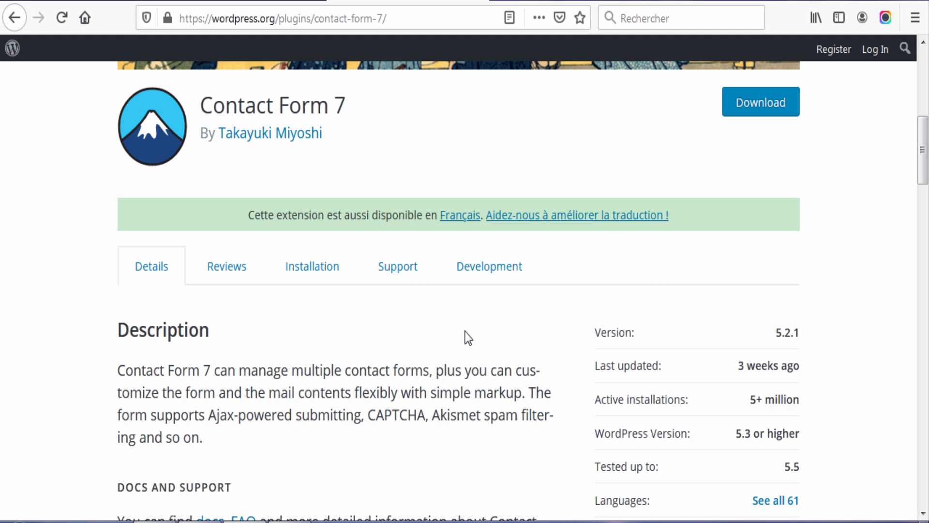
{"action": "scroll", "coordinate": [466, 334], "scroll_direction": "down", "scroll_amount": 2}
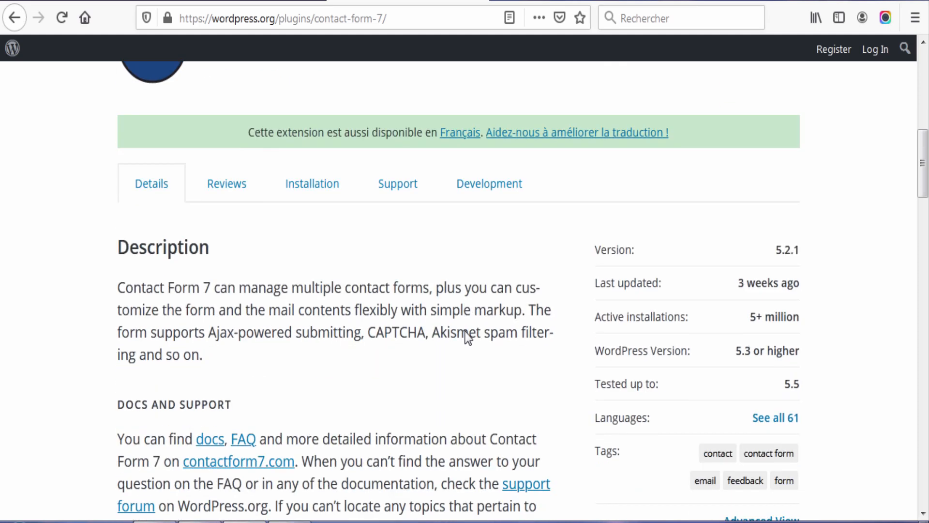
{"action": "scroll", "coordinate": [478, 338], "scroll_direction": "down", "scroll_amount": 4}
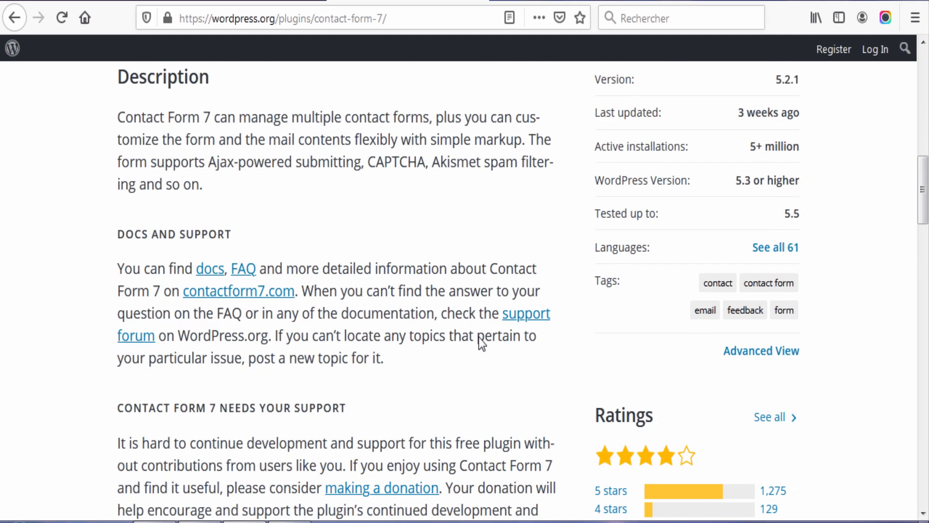
{"action": "scroll", "coordinate": [479, 337], "scroll_direction": "up", "scroll_amount": 2}
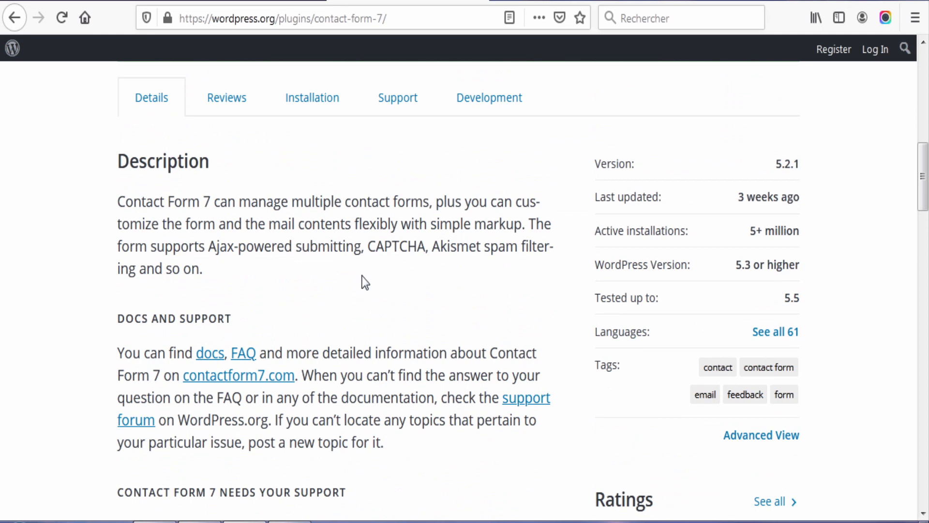
{"action": "scroll", "coordinate": [373, 279], "scroll_direction": "up", "scroll_amount": 2}
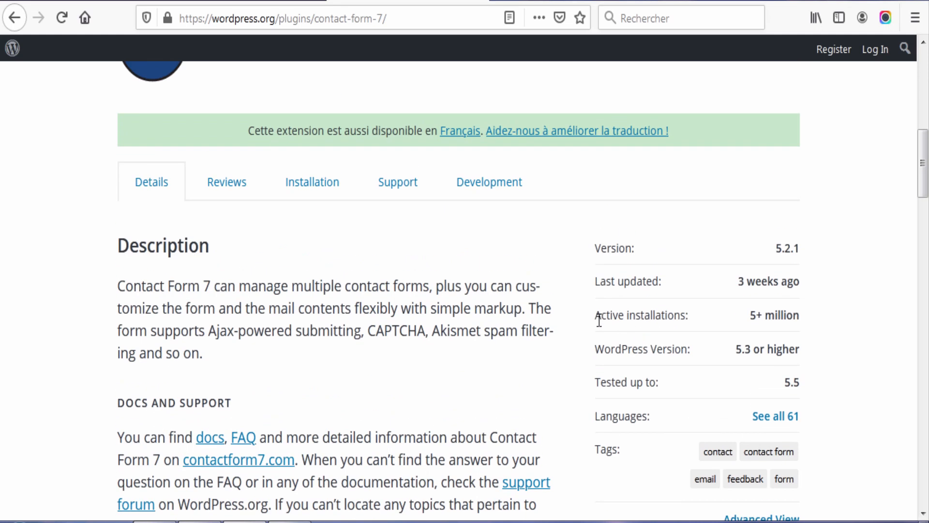
Check the active installations and last update entries in the Contact Form 7 plugin details
{"action": "key", "text": "ctrl+a"}
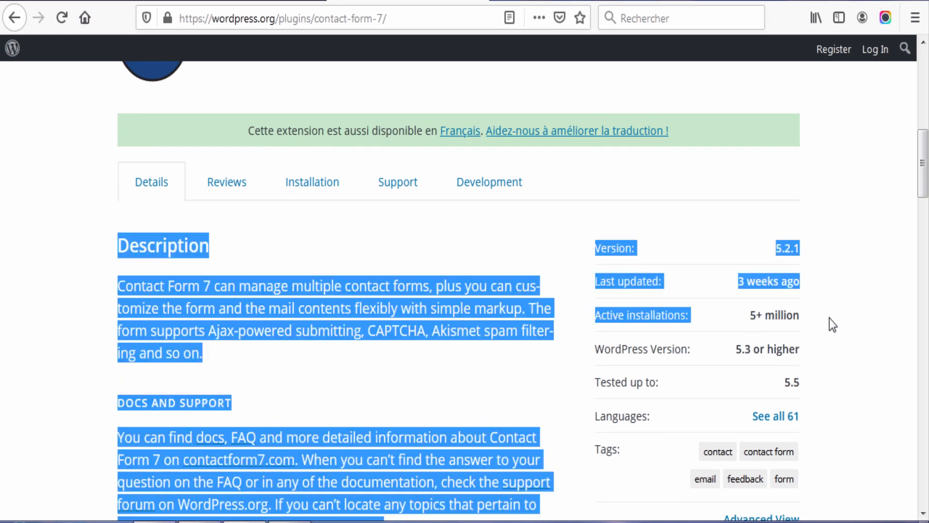
{"action": "left_click", "coordinate": [841, 318]}
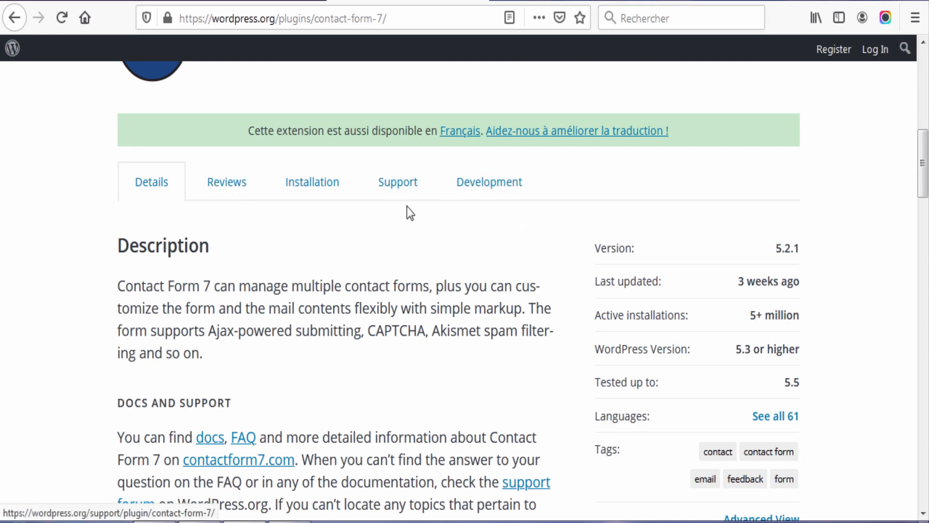
{"action": "left_click_drag", "start_coordinate": [598, 283], "coordinate": [649, 286]}
{"action": "left_click", "coordinate": [684, 286]}
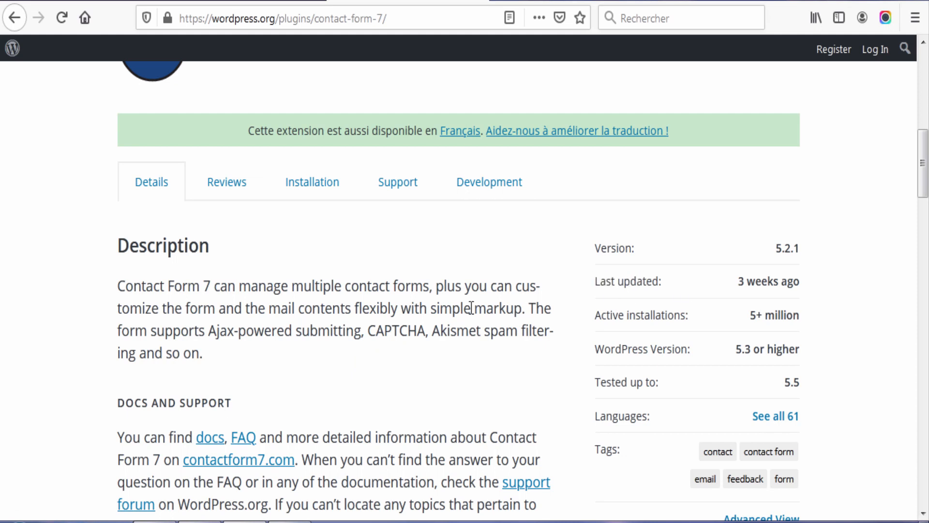
{"action": "scroll", "coordinate": [471, 307], "scroll_direction": "up", "scroll_amount": 6}
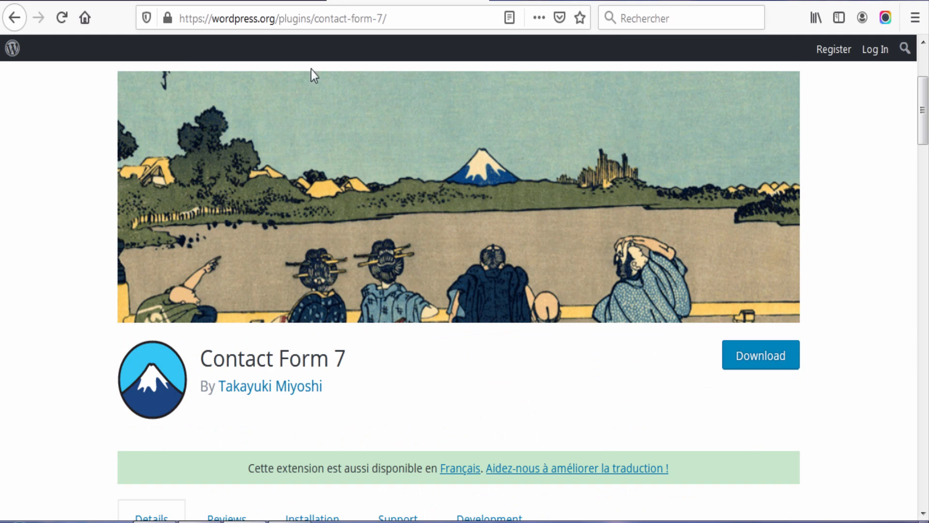
{"action": "scroll", "coordinate": [370, 172], "scroll_direction": "down", "scroll_amount": 3}
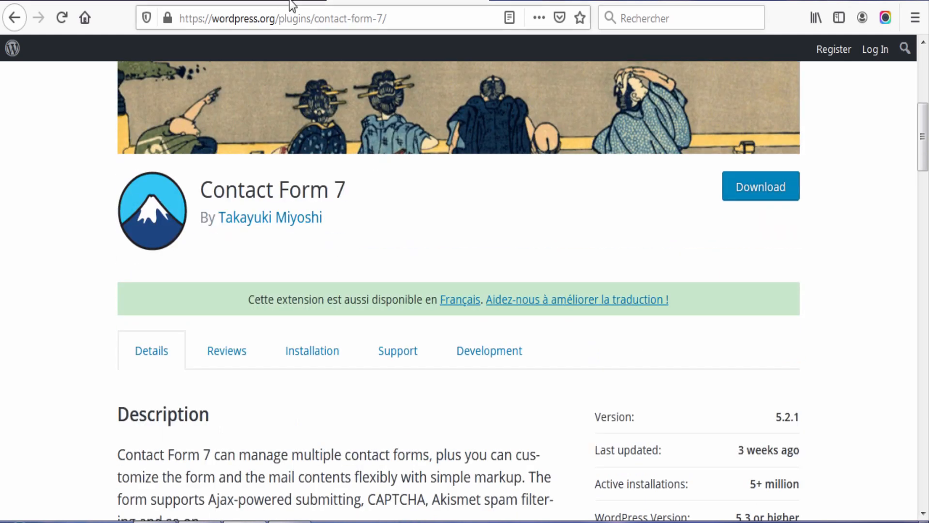
Revisit the WordPress dashboard and review the published Contact us page from its heading down to the file upload field
{"action": "left_click", "coordinate": [292, 5]}
{"action": "scroll", "coordinate": [457, 257], "scroll_direction": "down", "scroll_amount": 3}
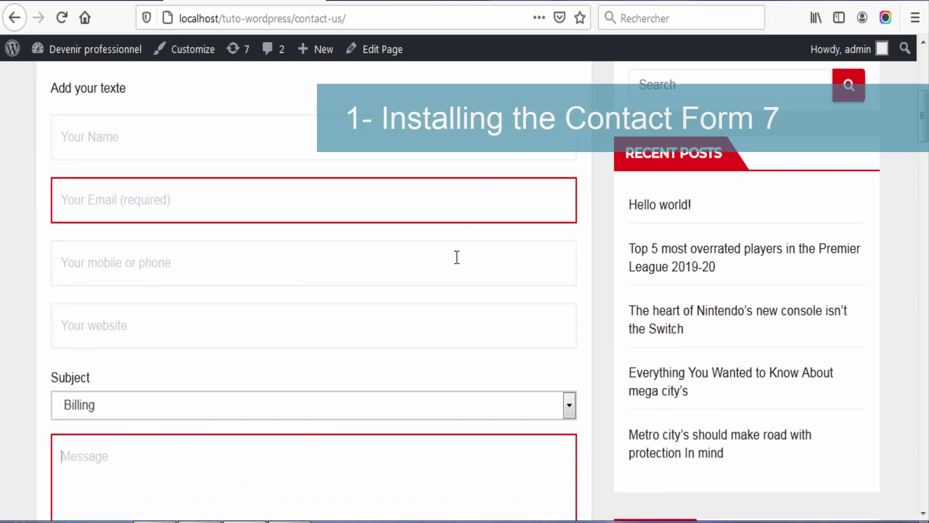
{"action": "scroll", "coordinate": [196, 217], "scroll_direction": "up", "scroll_amount": 3}
{"action": "left_click", "coordinate": [116, 4]}
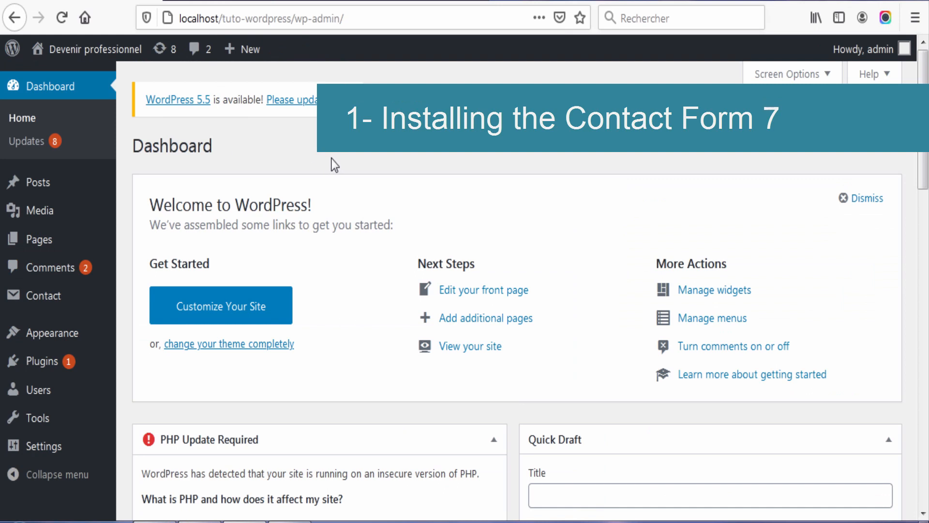
{"action": "left_click", "coordinate": [235, 2]}
{"action": "scroll", "coordinate": [411, 237], "scroll_direction": "down", "scroll_amount": 3}
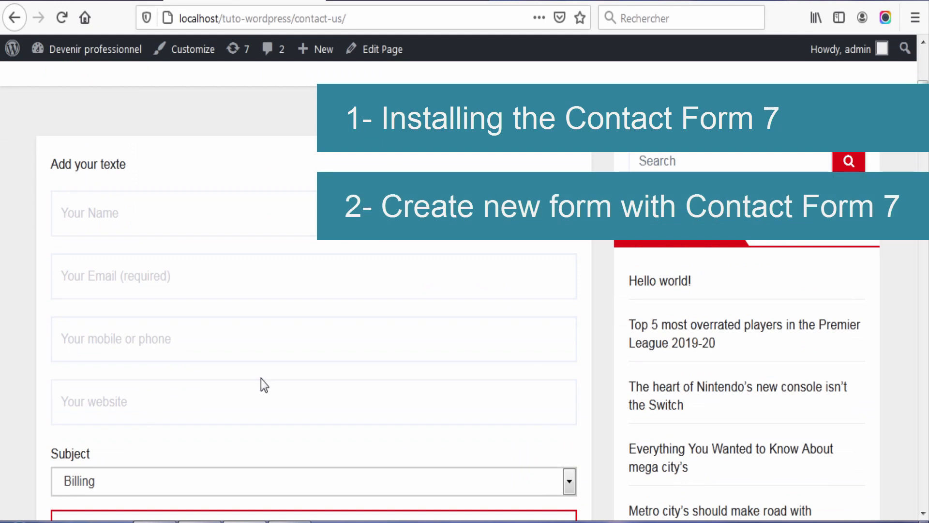
{"action": "scroll", "coordinate": [322, 348], "scroll_direction": "down", "scroll_amount": 2}
{"action": "scroll", "coordinate": [413, 239], "scroll_direction": "up", "scroll_amount": 5}
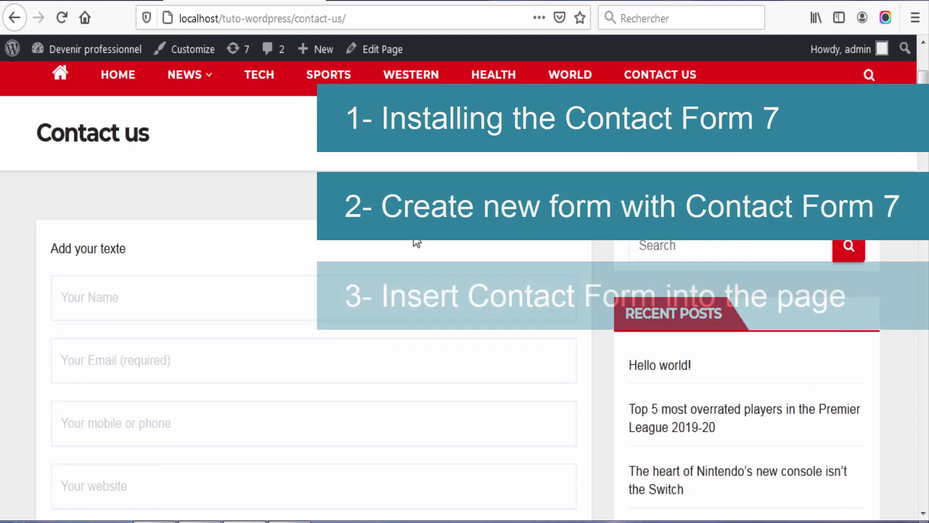
{"action": "left_click", "coordinate": [312, 17]}
{"action": "left_click", "coordinate": [639, 140]}
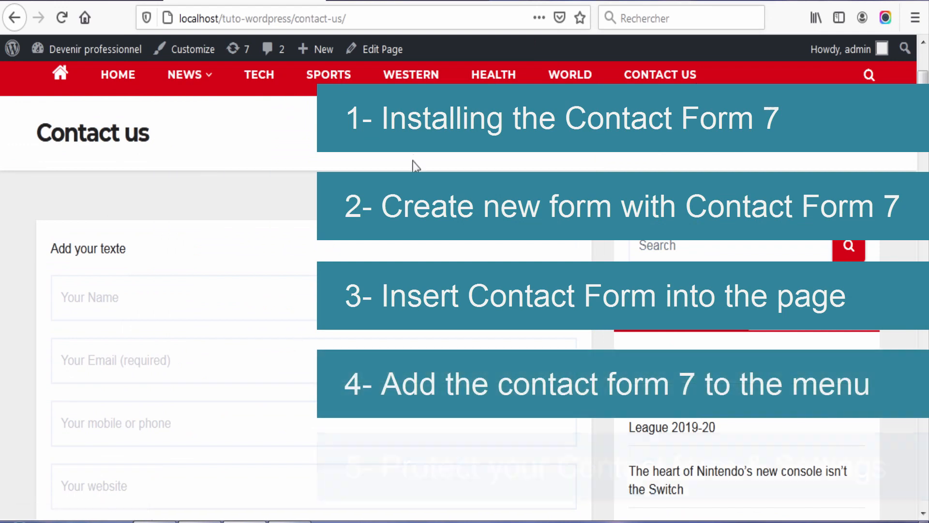
{"action": "scroll", "coordinate": [315, 373], "scroll_direction": "down", "scroll_amount": 7}
{"action": "scroll", "coordinate": [315, 373], "scroll_direction": "down", "scroll_amount": 7}
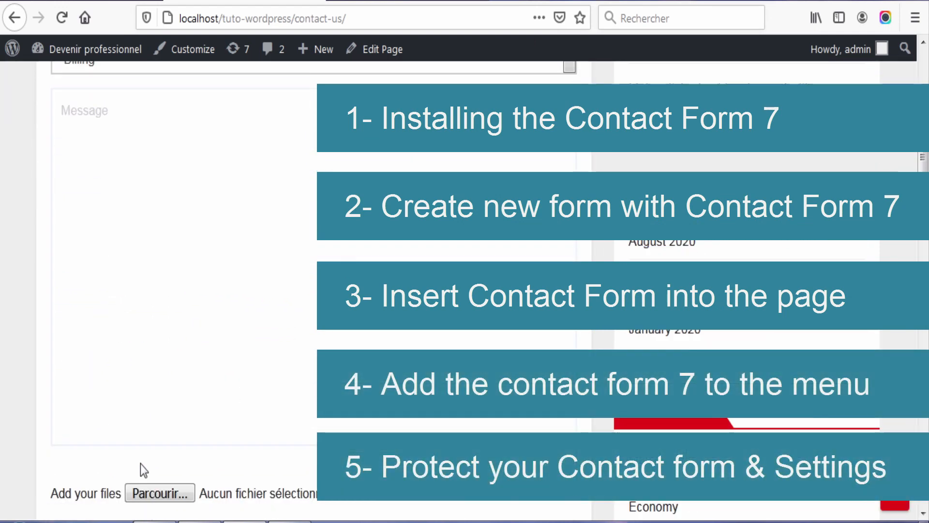
Finish reviewing the Contact us page at its quiz question and Submit button, and open the existing Contact form for editing in the dashboard
{"action": "left_click", "coordinate": [131, 395]}
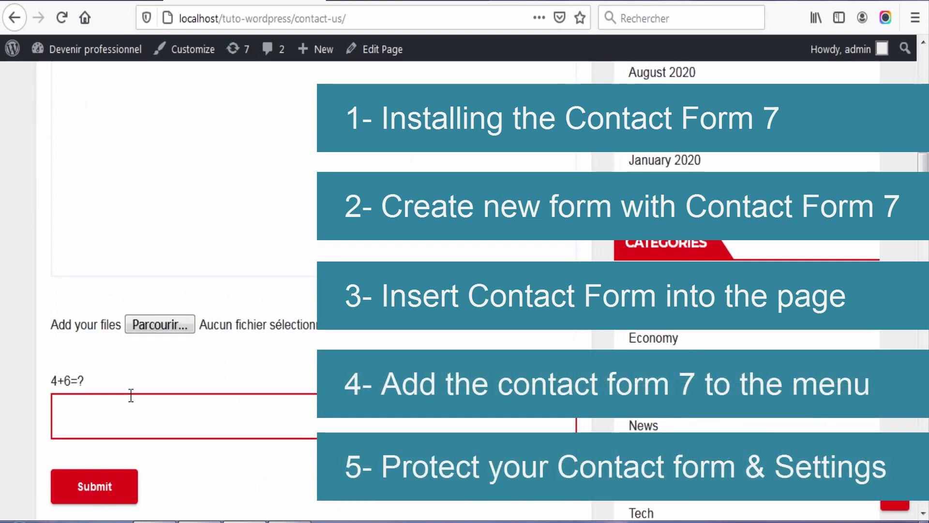
{"action": "scroll", "coordinate": [272, 304], "scroll_direction": "down", "scroll_amount": 2}
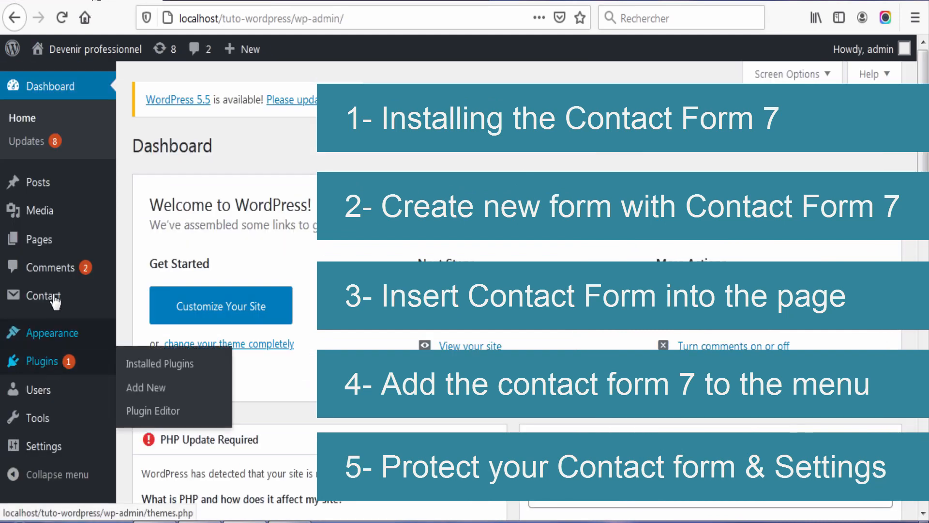
{"action": "left_click", "coordinate": [57, 300]}
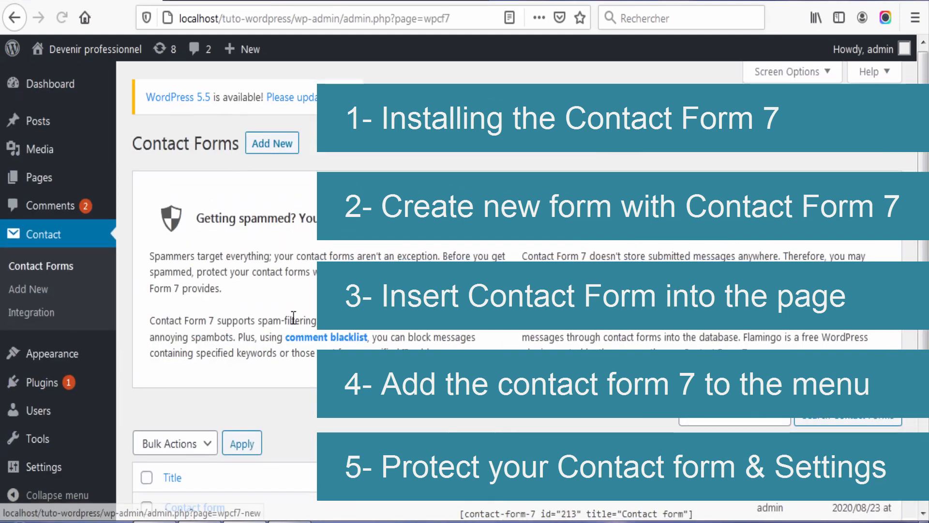
{"action": "scroll", "coordinate": [279, 353], "scroll_direction": "down", "scroll_amount": 3}
{"action": "scroll", "coordinate": [262, 397], "scroll_direction": "up", "scroll_amount": 2}
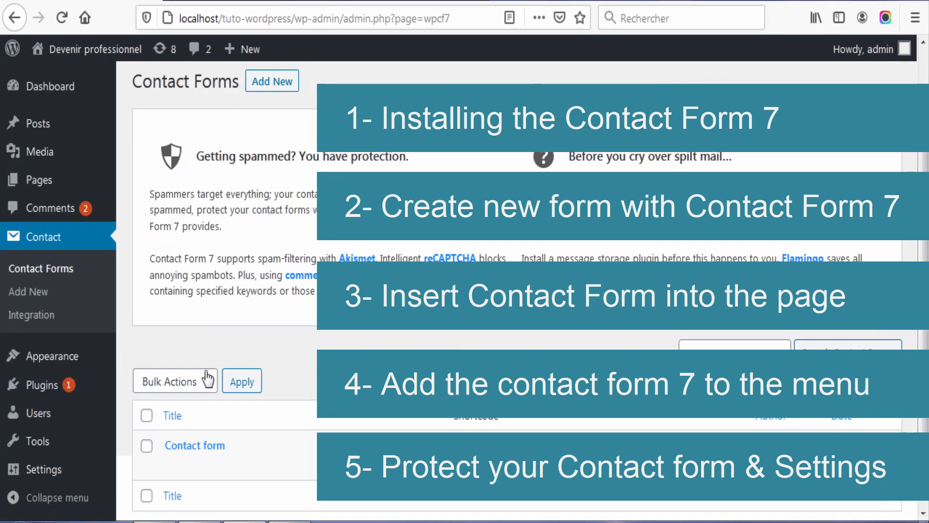
{"action": "left_click", "coordinate": [199, 446]}
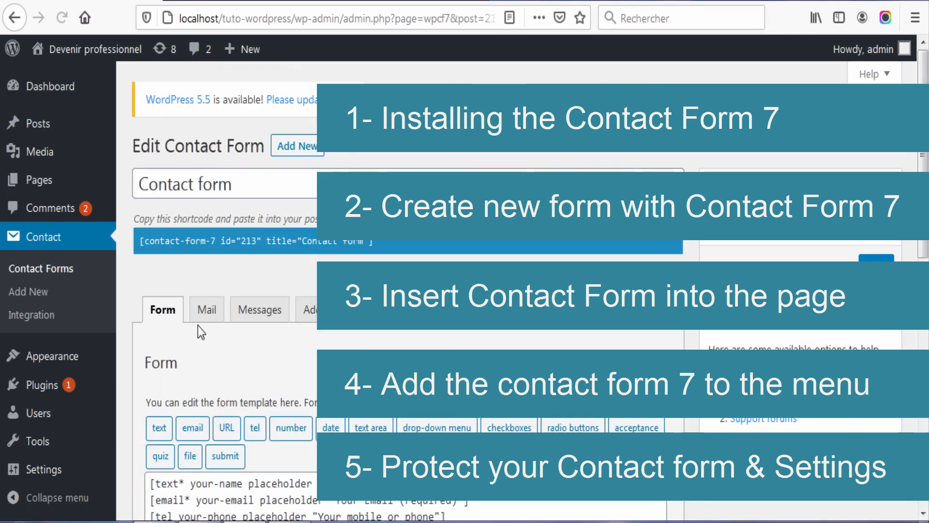
Look through the contact form's Mail, Messages and Additional Settings sections and return to its form template
{"action": "left_click", "coordinate": [205, 309]}
{"action": "left_click", "coordinate": [259, 309]}
{"action": "left_click", "coordinate": [310, 309]}
{"action": "scroll", "coordinate": [581, 343], "scroll_direction": "down", "scroll_amount": 2}
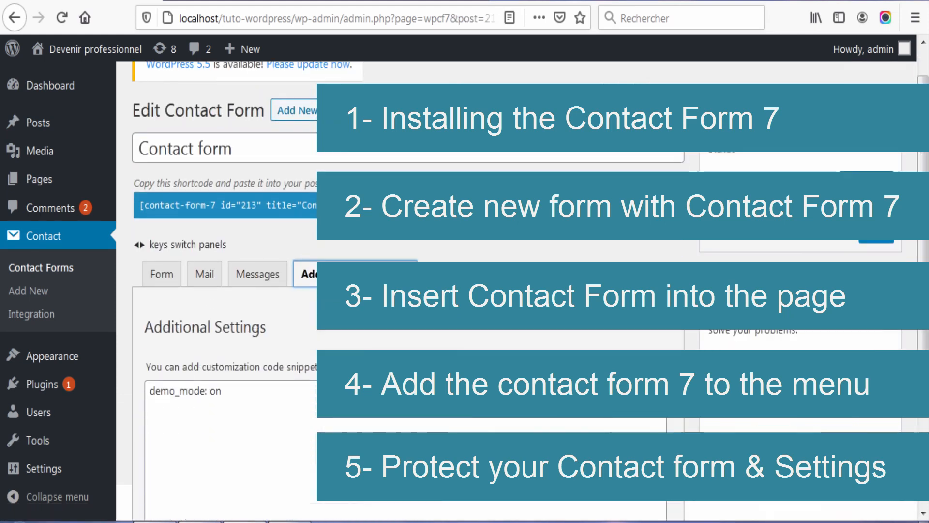
{"action": "scroll", "coordinate": [599, 341], "scroll_direction": "up", "scroll_amount": 2}
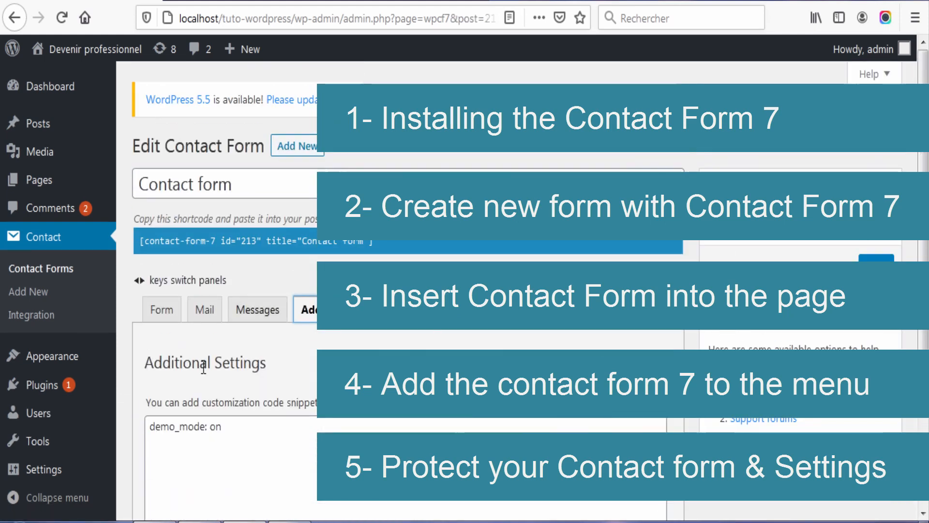
{"action": "left_click", "coordinate": [163, 309]}
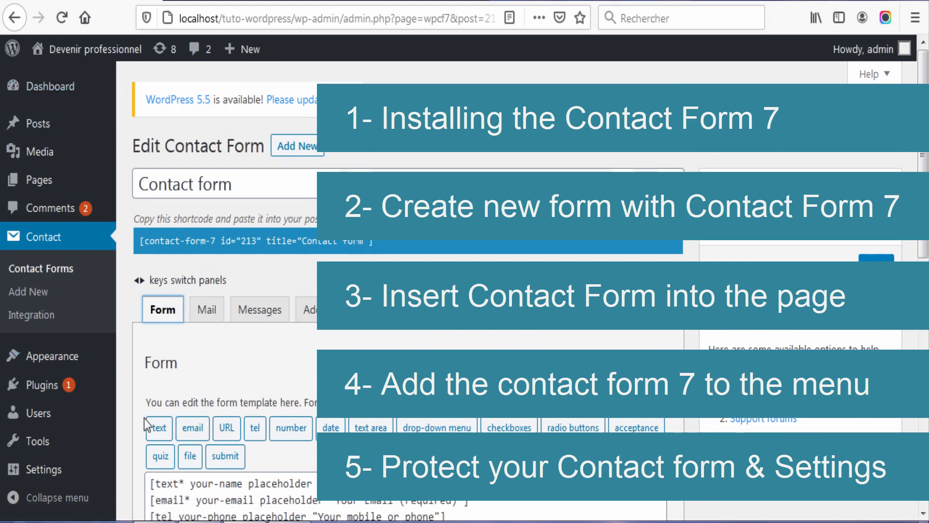
Open the list of installed plugins and search it for "contact form 7"
{"action": "mouse_move", "coordinate": [52, 390]}
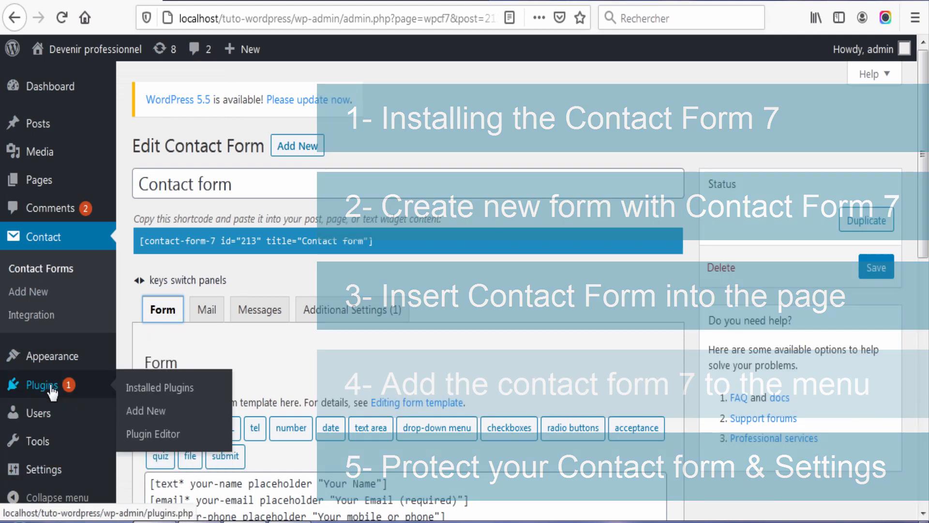
{"action": "left_click", "coordinate": [52, 388]}
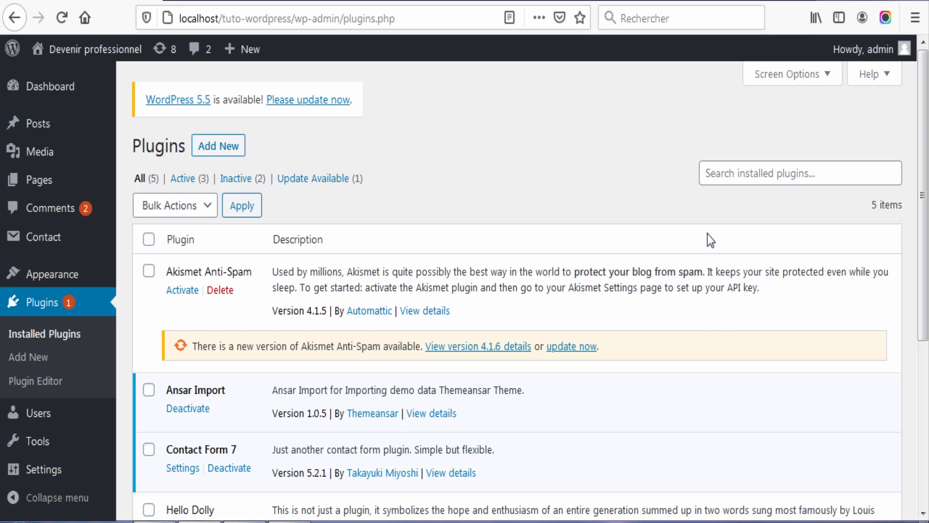
{"action": "left_click", "coordinate": [734, 179]}
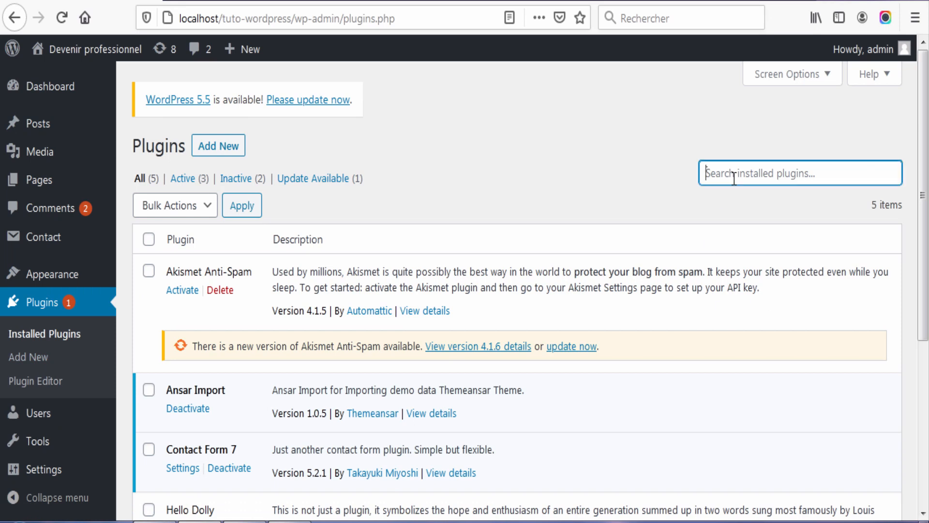
{"action": "type", "text": "contact"}
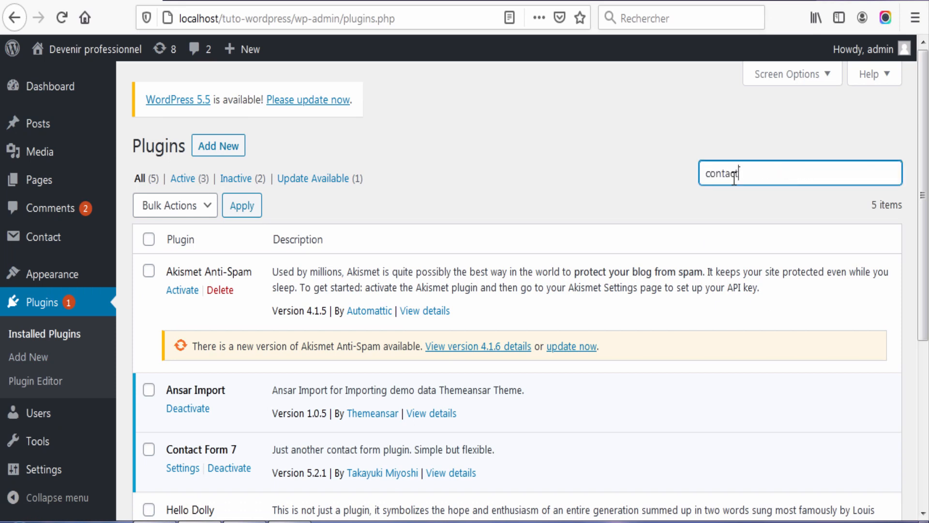
{"action": "type", "text": " form 7"}
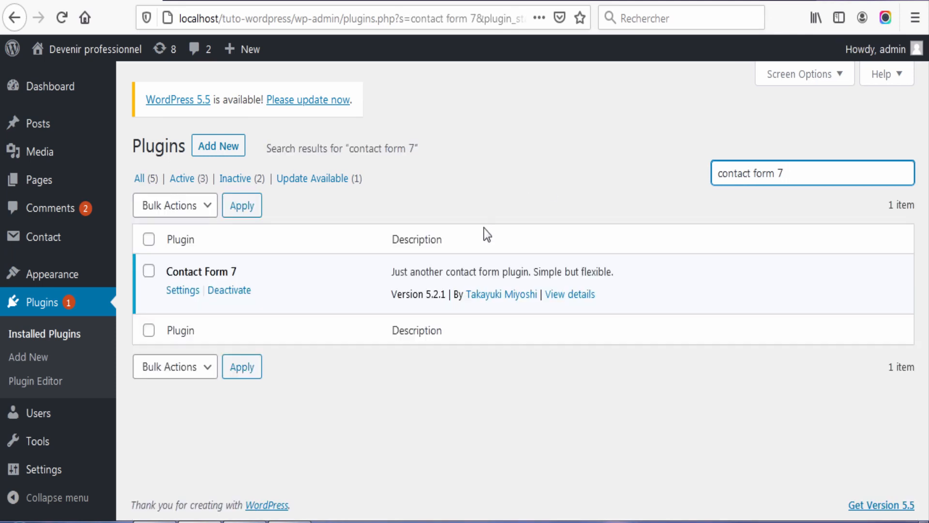
Search the plugins available for installation for "contact form 7"
{"action": "left_click", "coordinate": [38, 359]}
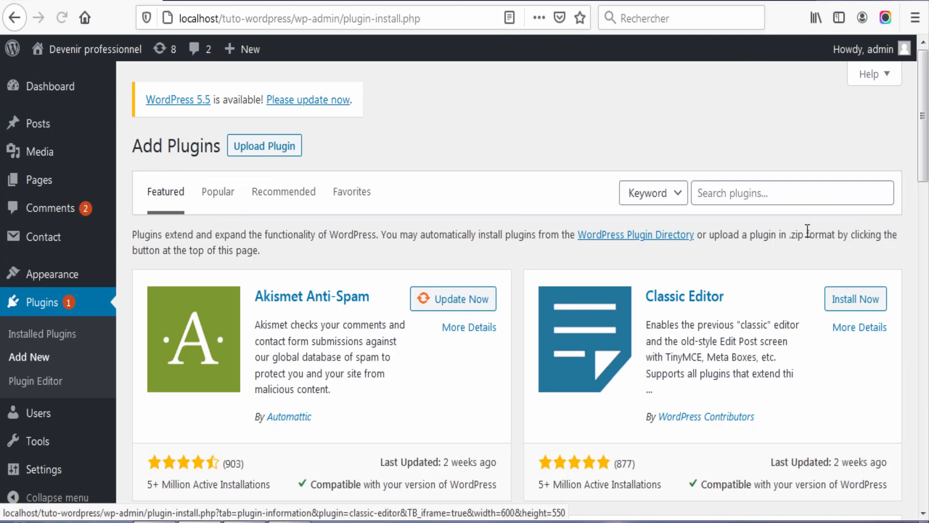
{"action": "left_click", "coordinate": [730, 199]}
{"action": "type", "text": "con"}
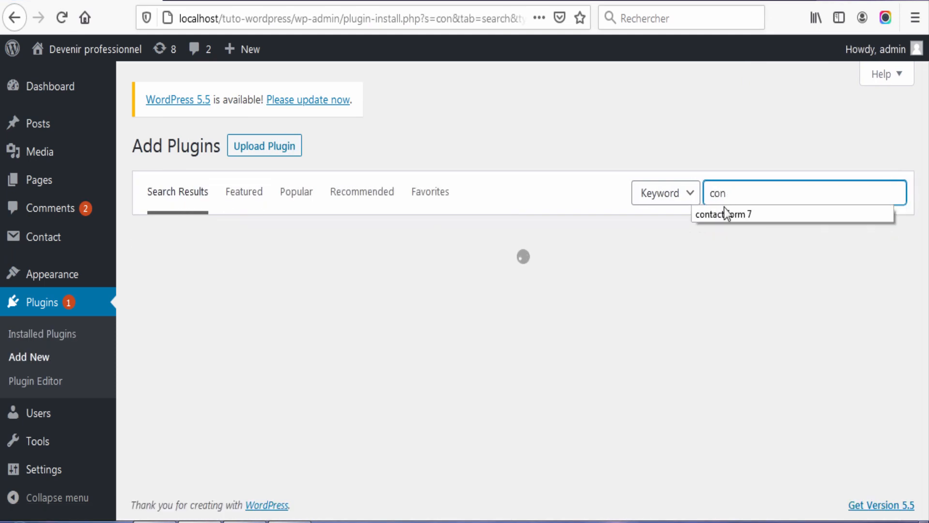
{"action": "left_click", "coordinate": [725, 213]}
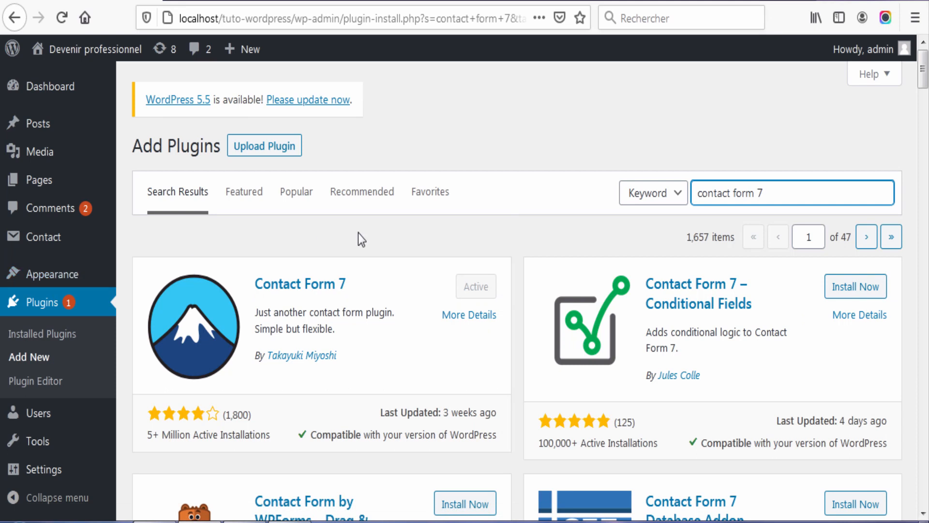
{"action": "mouse_move", "coordinate": [24, 251]}
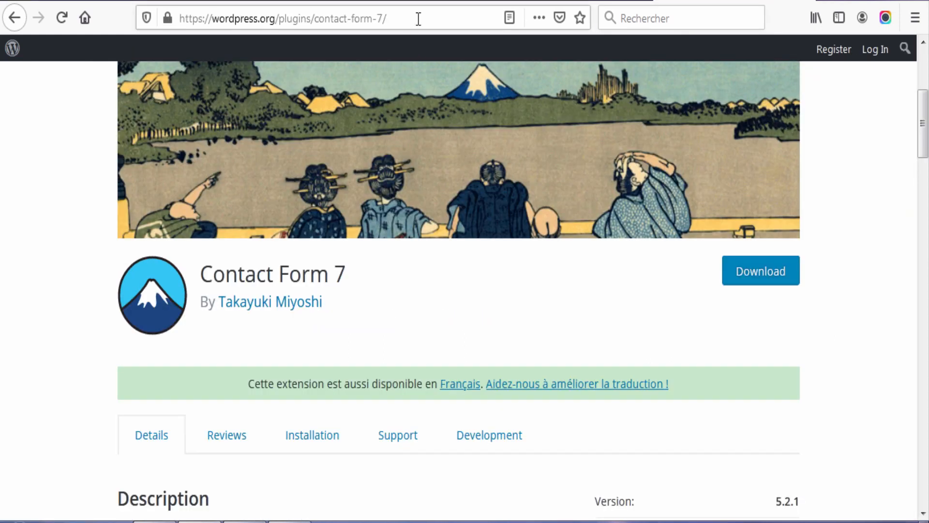
Search google.com for "contact form 7", open the plugin's WordPress.org page and locate its download option
{"action": "left_click", "coordinate": [417, 18]}
{"action": "type", "text": "google.com"}
{"action": "key", "text": "Return"}
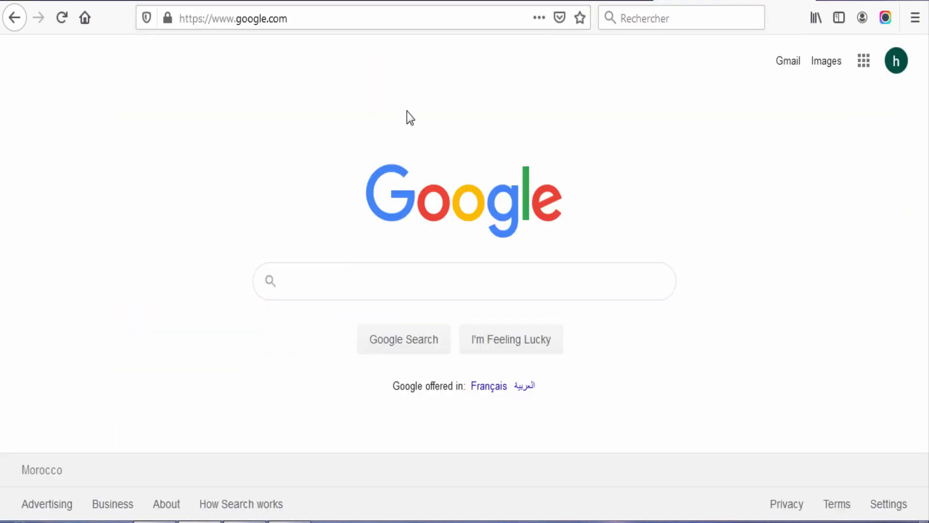
{"action": "type", "text": "contact form 7"}
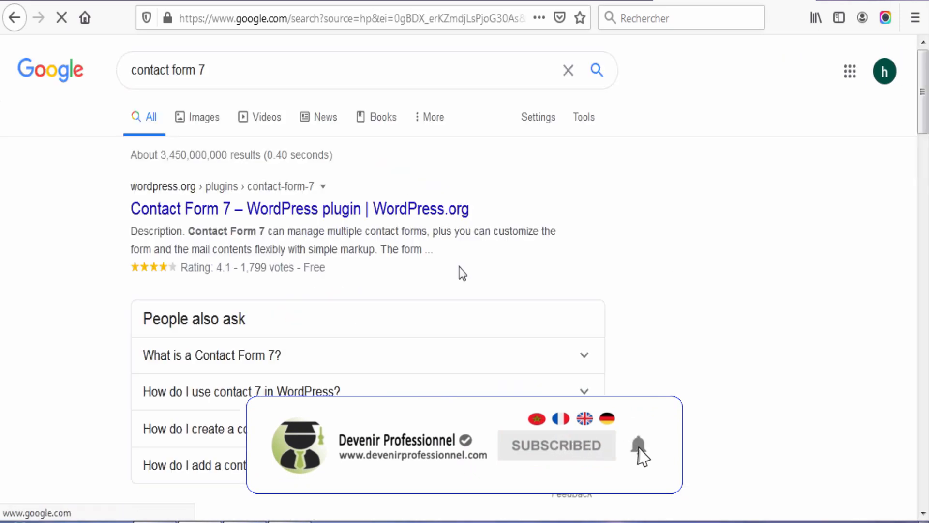
{"action": "left_click", "coordinate": [281, 209]}
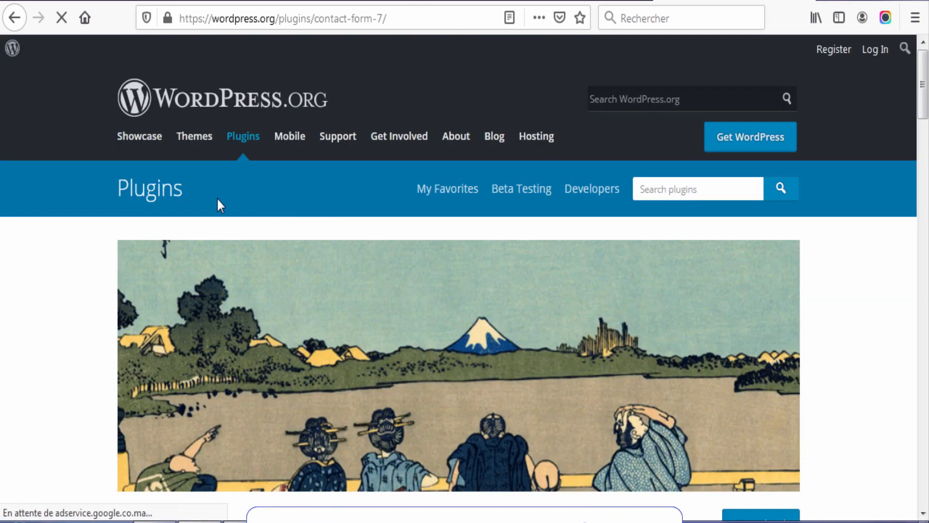
{"action": "scroll", "coordinate": [718, 211], "scroll_direction": "down", "scroll_amount": 6}
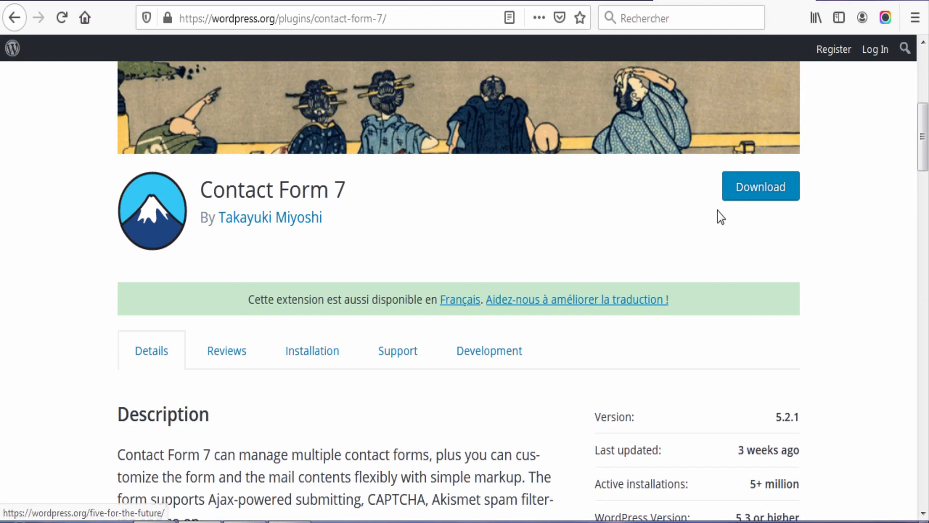
{"action": "scroll", "coordinate": [775, 290], "scroll_direction": "up", "scroll_amount": 3}
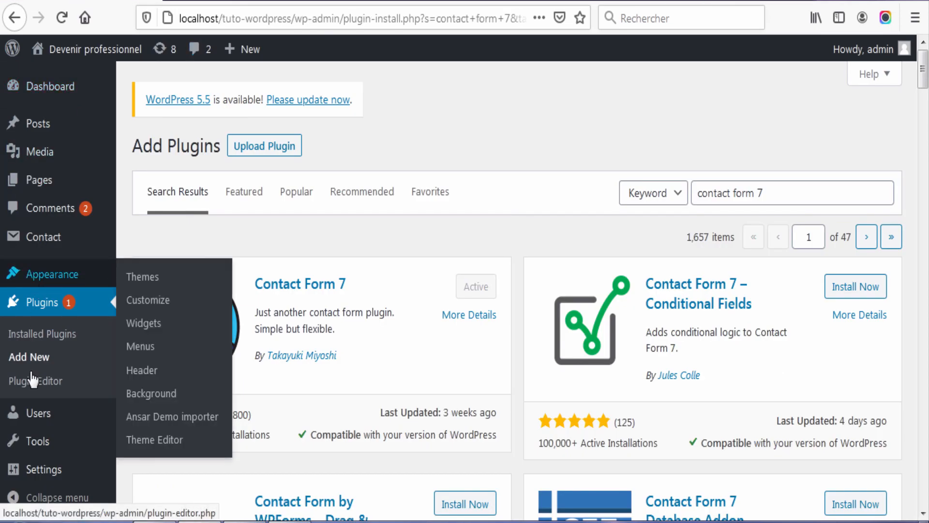
Open the plugin upload form on the Add Plugins page and browse to the plugin's zip file, leaving without choosing it
{"action": "left_click", "coordinate": [266, 151]}
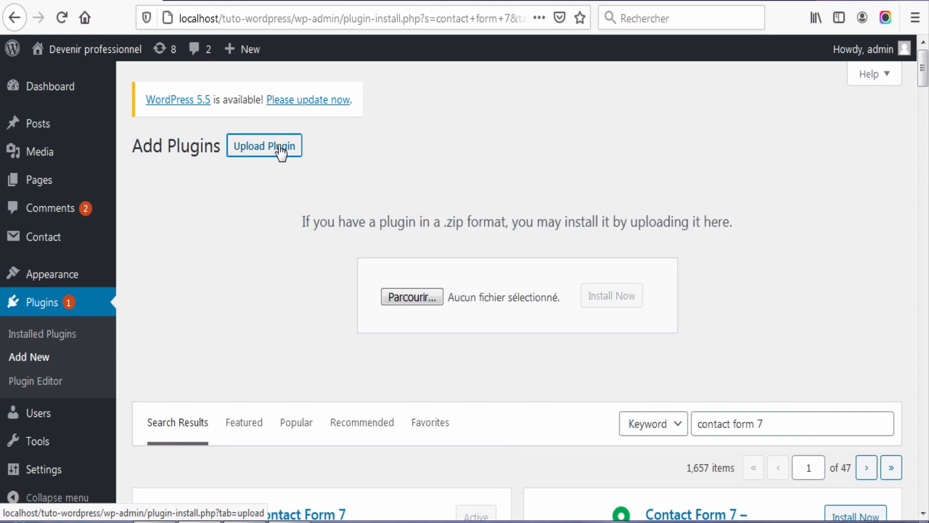
{"action": "left_click", "coordinate": [411, 298]}
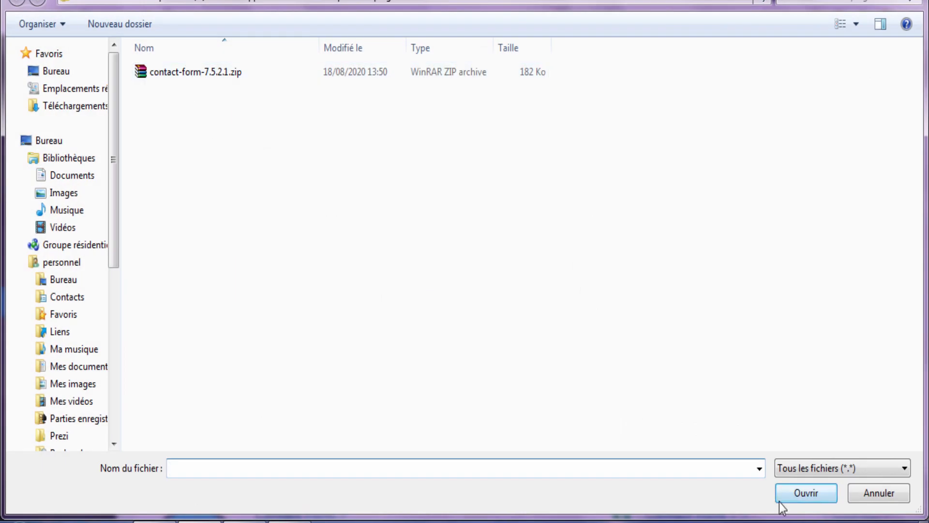
{"action": "left_click", "coordinate": [895, 499]}
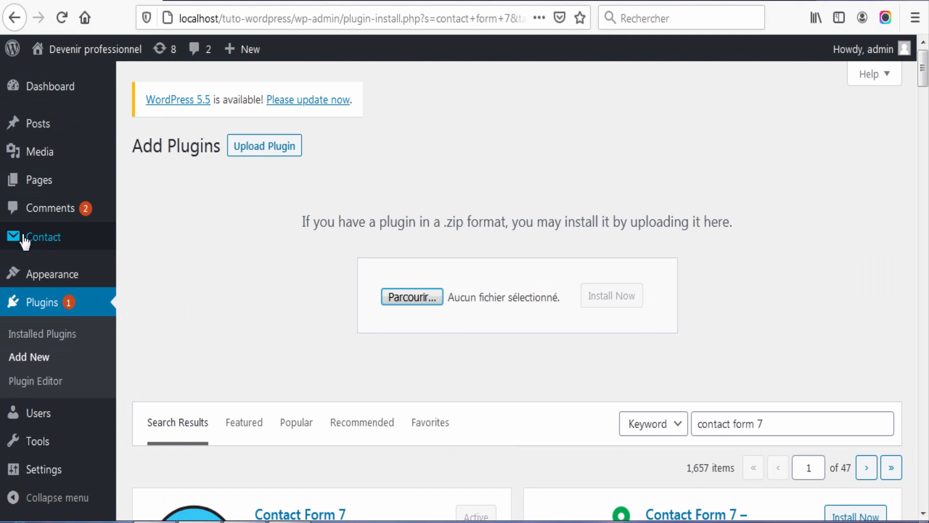
{"action": "left_click", "coordinate": [390, 175]}
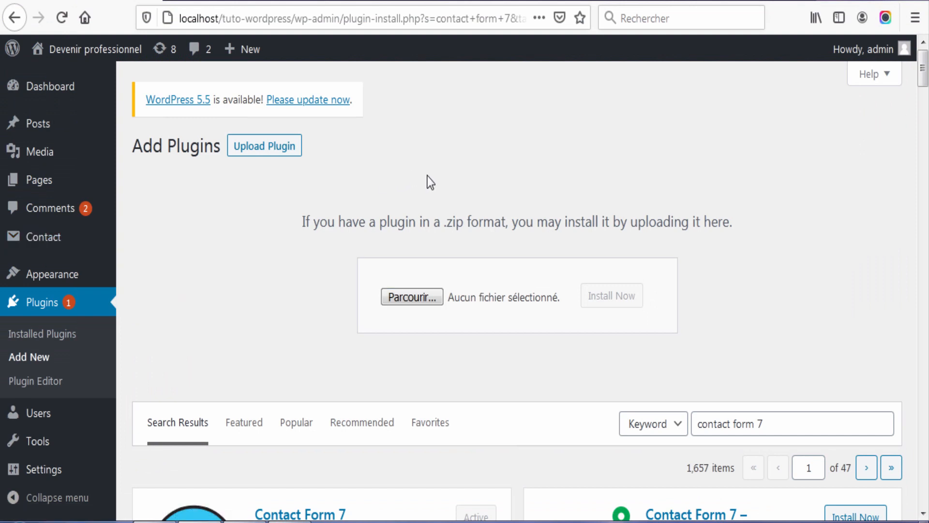
Find FileZilla among the programs, browse in File Explorer from the WordPress root through wp-content to plugins, and return to Firefox
{"action": "left_click", "coordinate": [22, 521]}
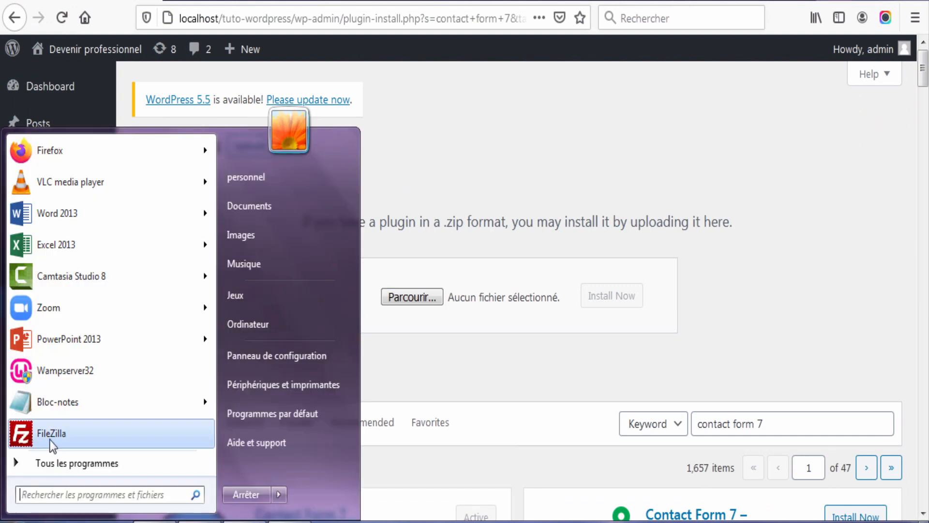
{"action": "left_click", "coordinate": [199, 521]}
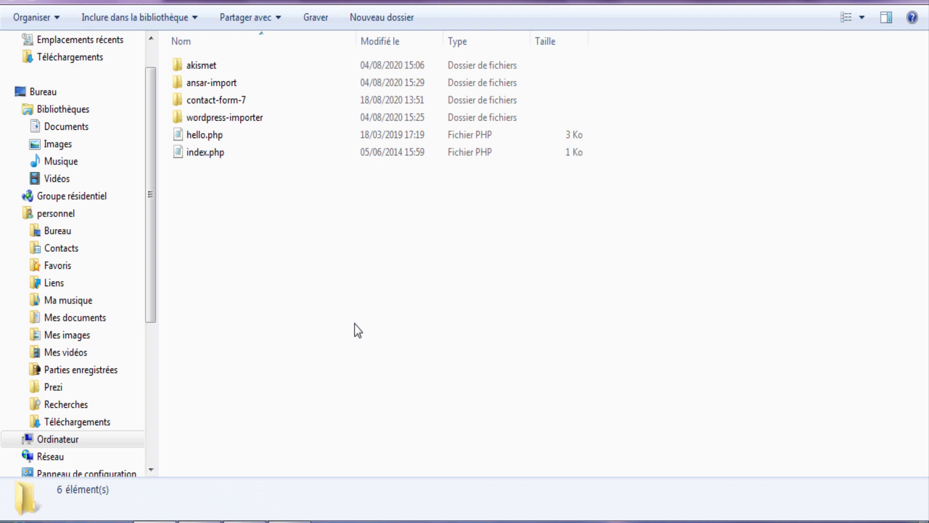
{"action": "left_click", "coordinate": [242, 1]}
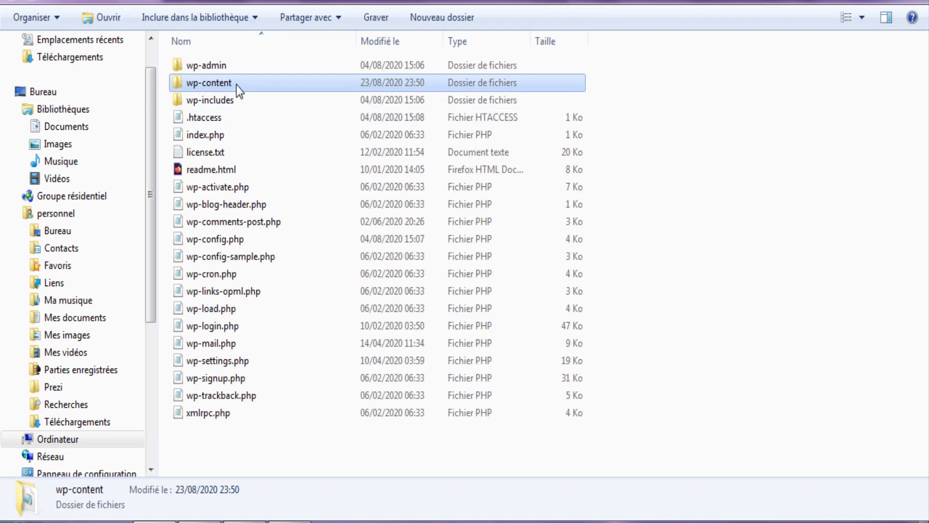
{"action": "double_click", "coordinate": [255, 85]}
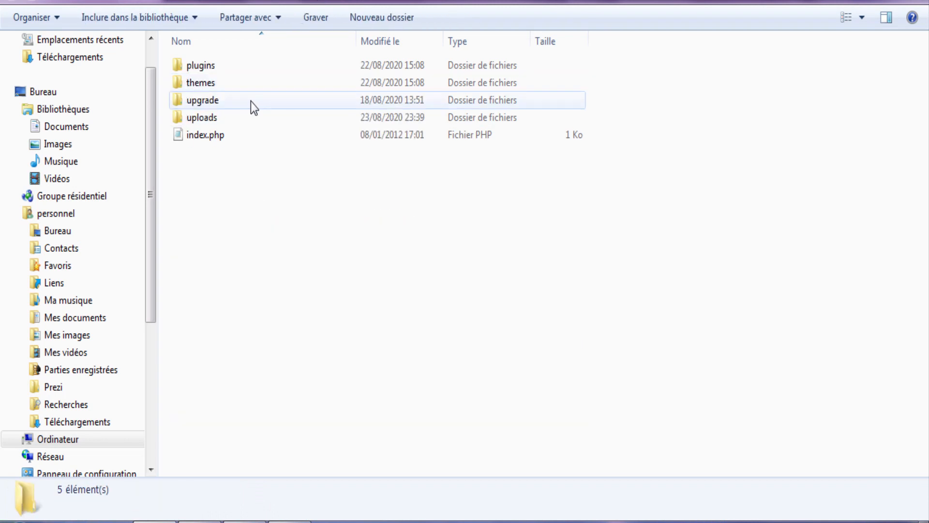
{"action": "double_click", "coordinate": [222, 68]}
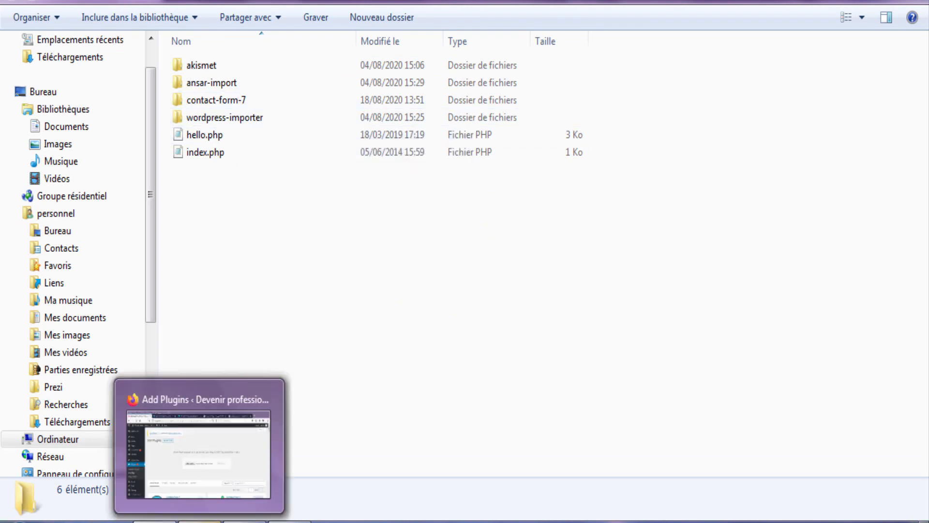
{"action": "left_click", "coordinate": [208, 522]}
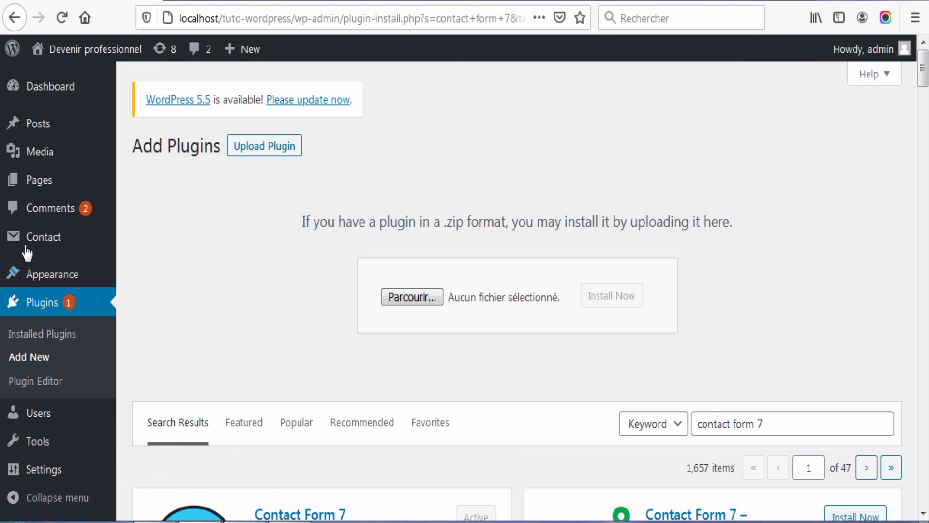
Open the list of contact forms and delete the existing form named "Contact form"
{"action": "mouse_move", "coordinate": [38, 242]}
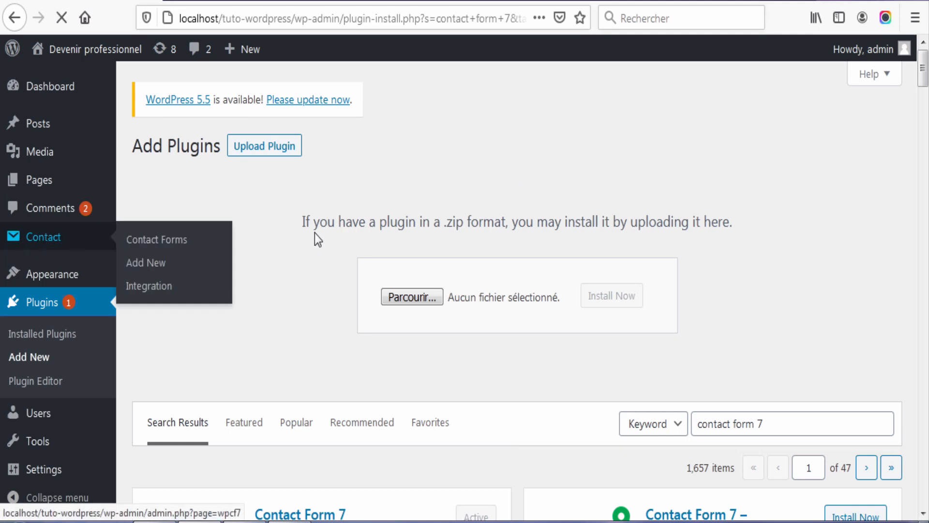
{"action": "scroll", "coordinate": [318, 275], "scroll_direction": "down", "scroll_amount": 3}
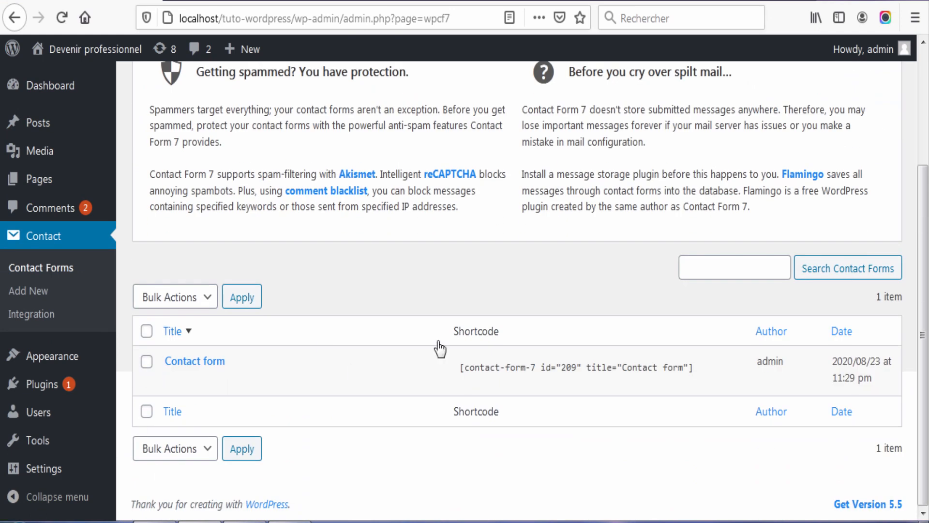
{"action": "scroll", "coordinate": [373, 290], "scroll_direction": "up", "scroll_amount": 3}
{"action": "scroll", "coordinate": [213, 310], "scroll_direction": "down", "scroll_amount": 3}
{"action": "left_click", "coordinate": [147, 361]}
{"action": "left_click", "coordinate": [196, 299]}
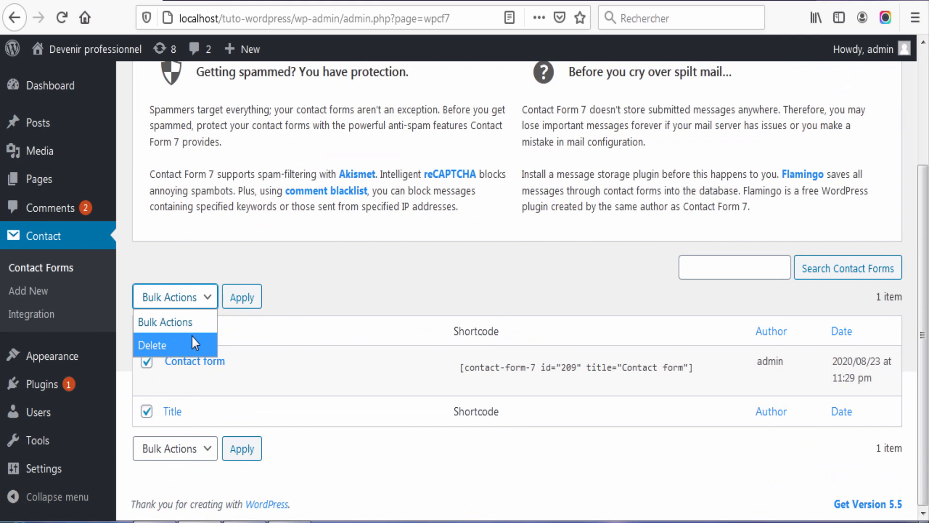
{"action": "left_click", "coordinate": [191, 335]}
{"action": "left_click", "coordinate": [244, 302]}
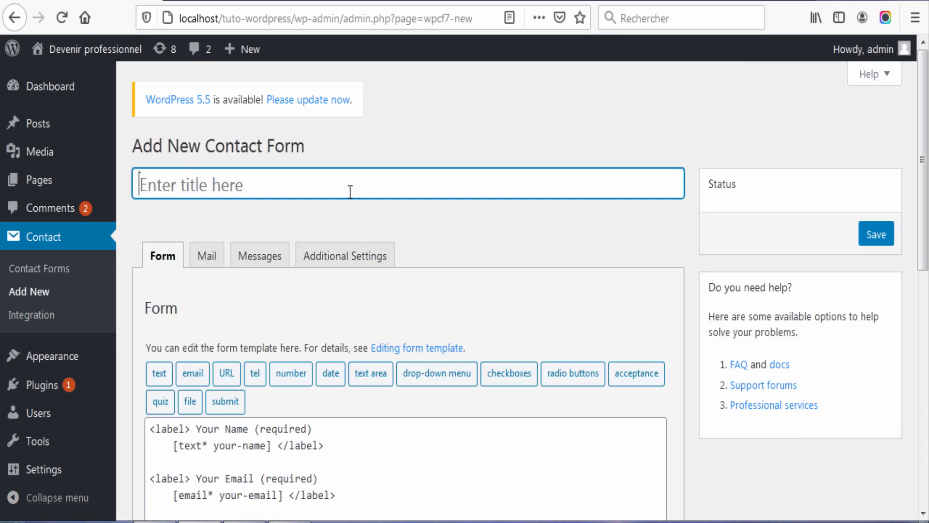
Create and save a new contact form titled "Contact form", keeping the default template, and copy its shortcode
{"action": "type", "text": "Contact form"}
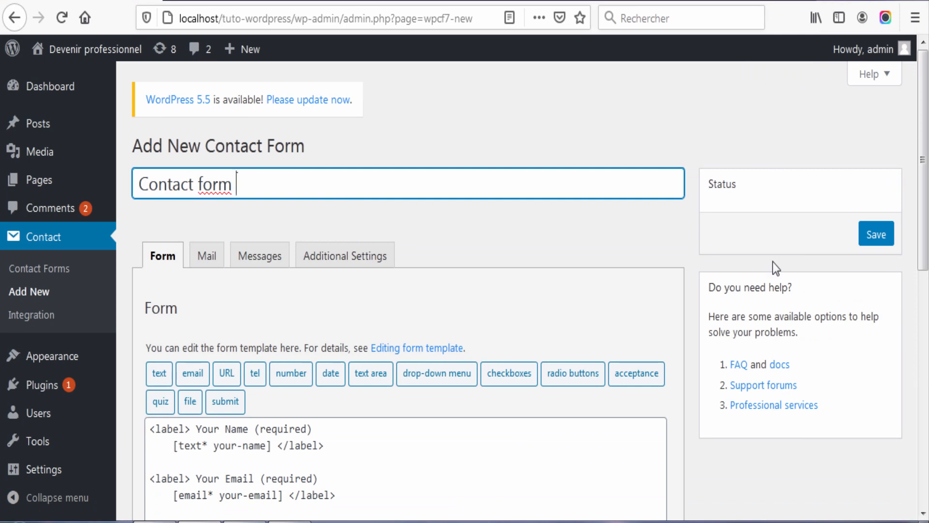
{"action": "left_click", "coordinate": [874, 234]}
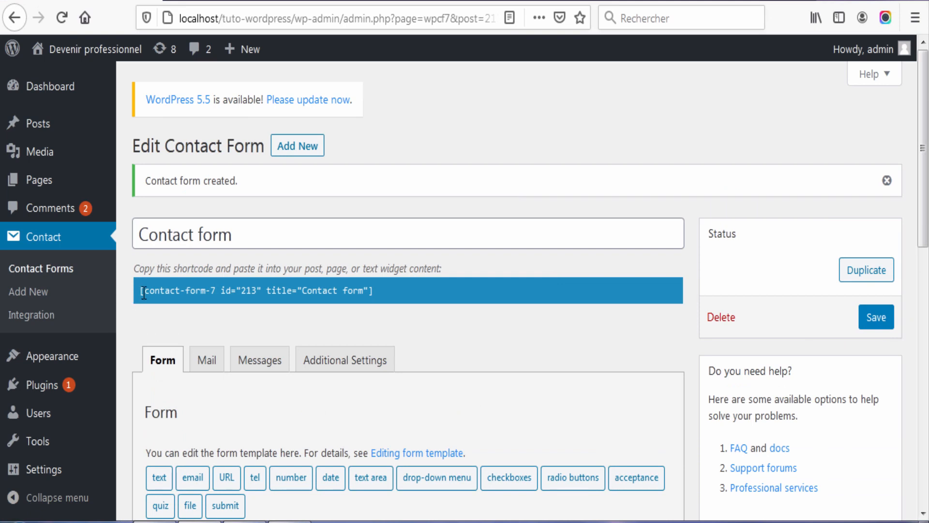
{"action": "left_click_drag", "start_coordinate": [141, 293], "coordinate": [377, 293]}
{"action": "key", "text": "ctrl+c"}
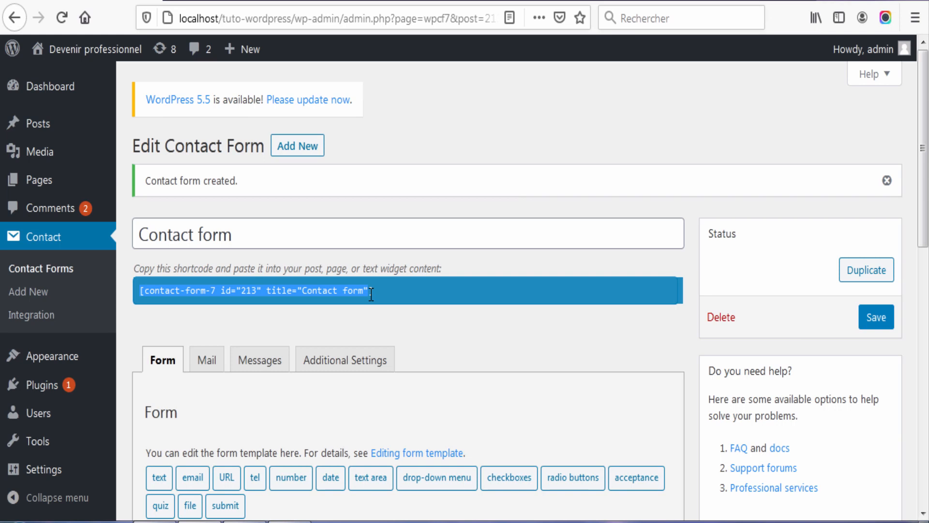
{"action": "right_click", "coordinate": [366, 295]}
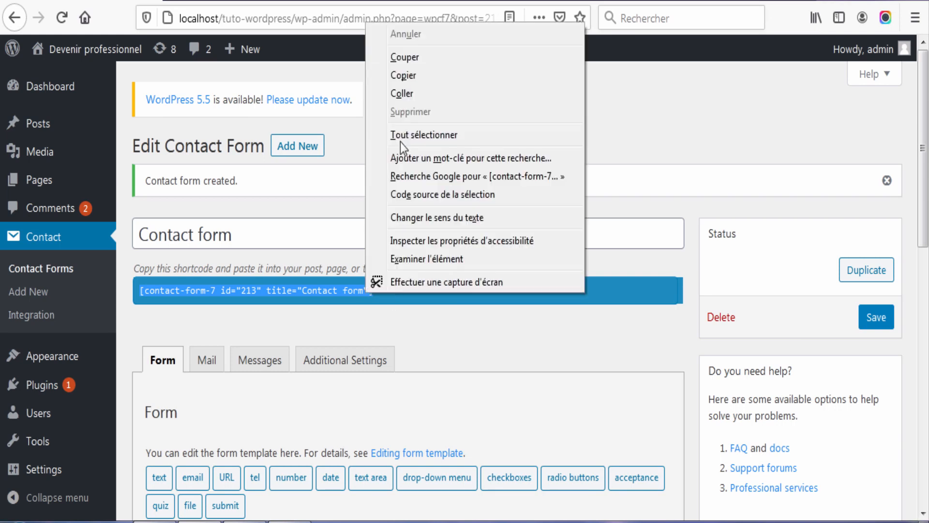
{"action": "left_click", "coordinate": [413, 77]}
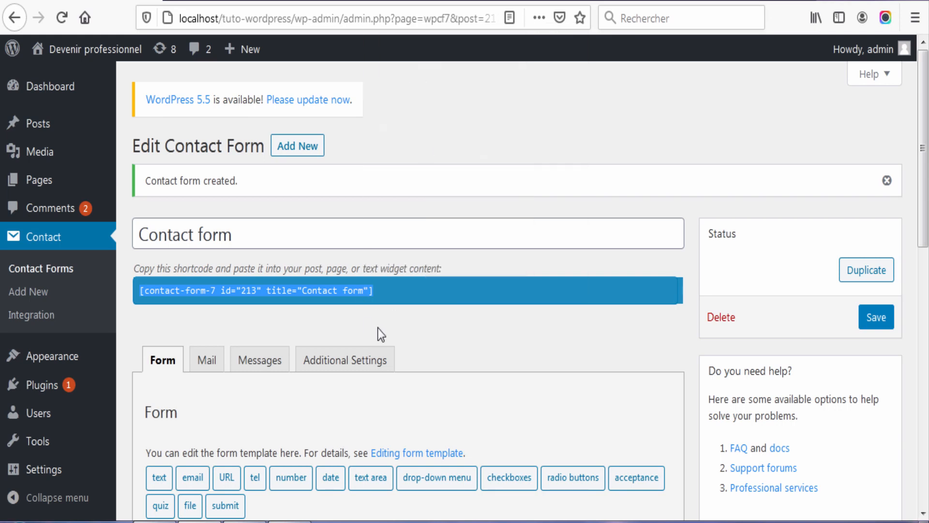
Add a new page to the site and title it "Contact us"
{"action": "mouse_move", "coordinate": [64, 190]}
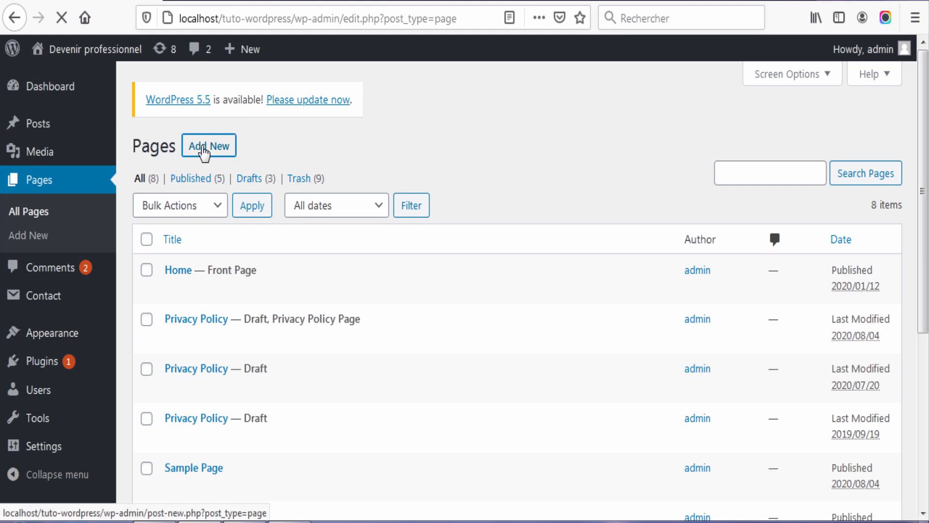
{"action": "left_click", "coordinate": [203, 150]}
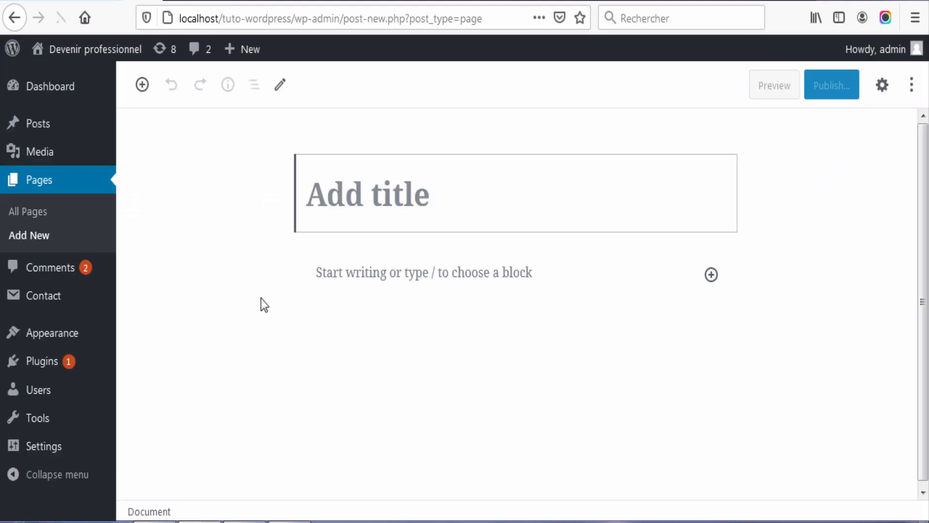
{"action": "left_click", "coordinate": [371, 199]}
{"action": "type", "text": "Con"}
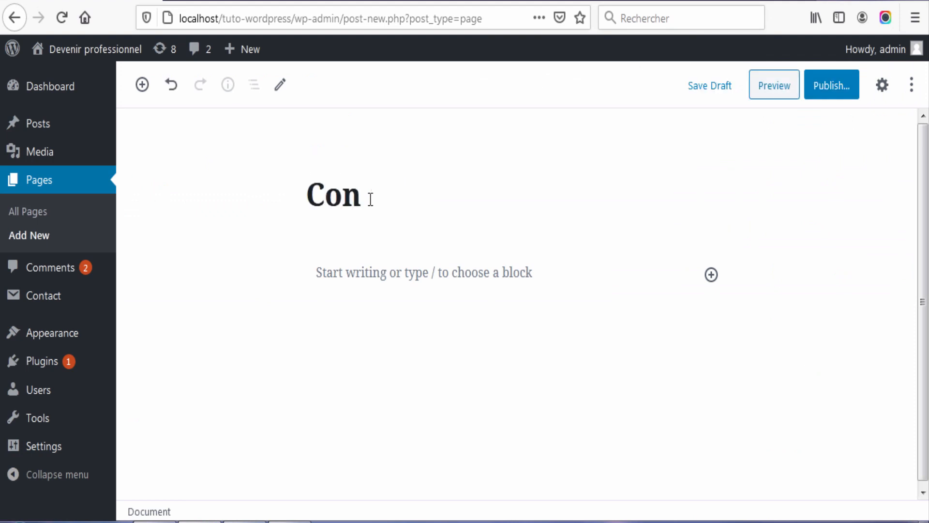
{"action": "type", "text": "tact us"}
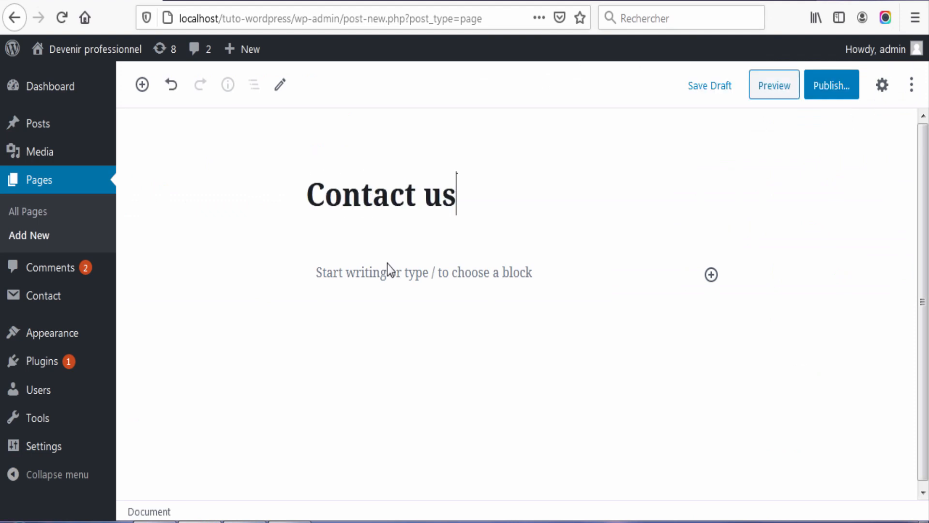
Write the paragraph "Add your texte" in the page body and paste the copied contact form shortcode into a new paragraph below it
{"action": "left_click", "coordinate": [398, 272]}
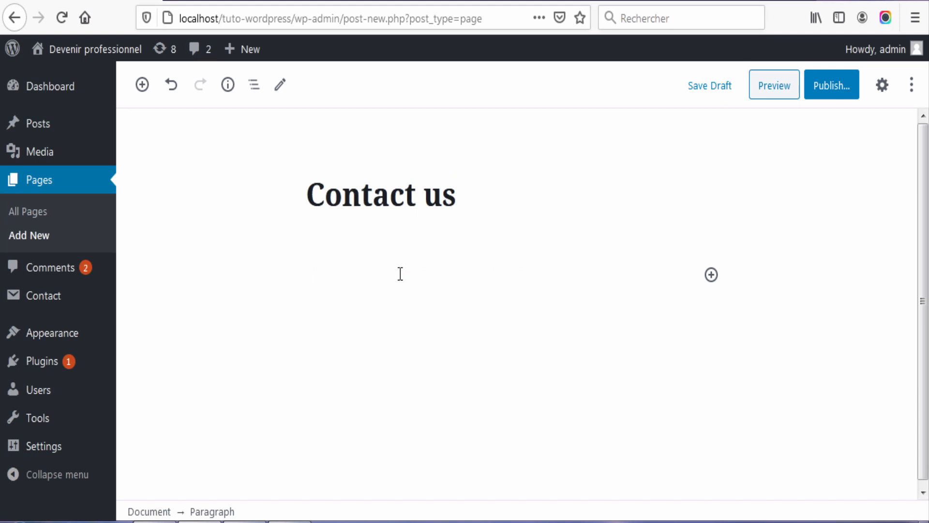
{"action": "type", "text": "Add"}
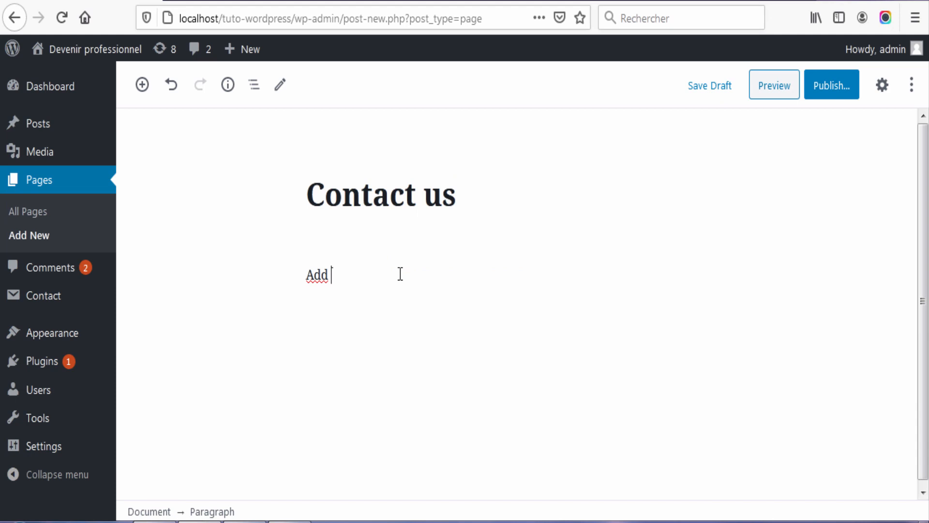
{"action": "type", "text": " your texte"}
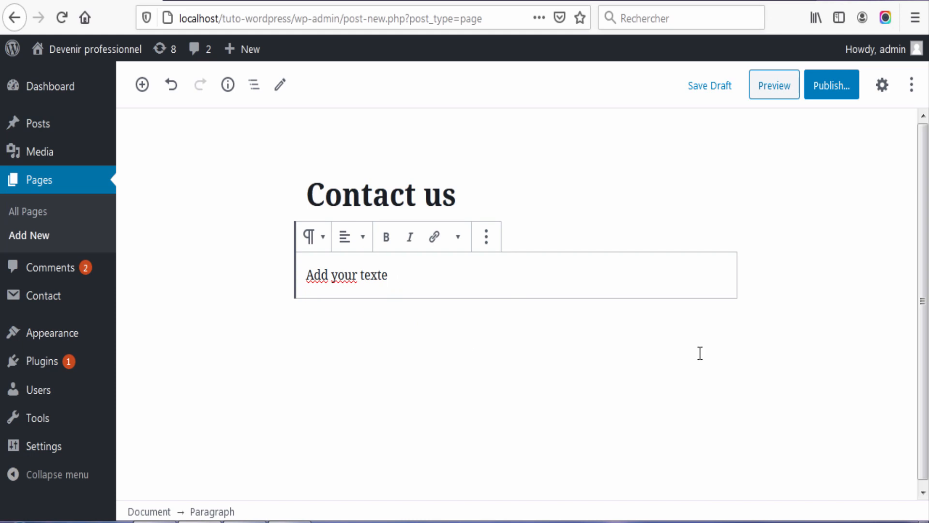
{"action": "key", "text": "Return"}
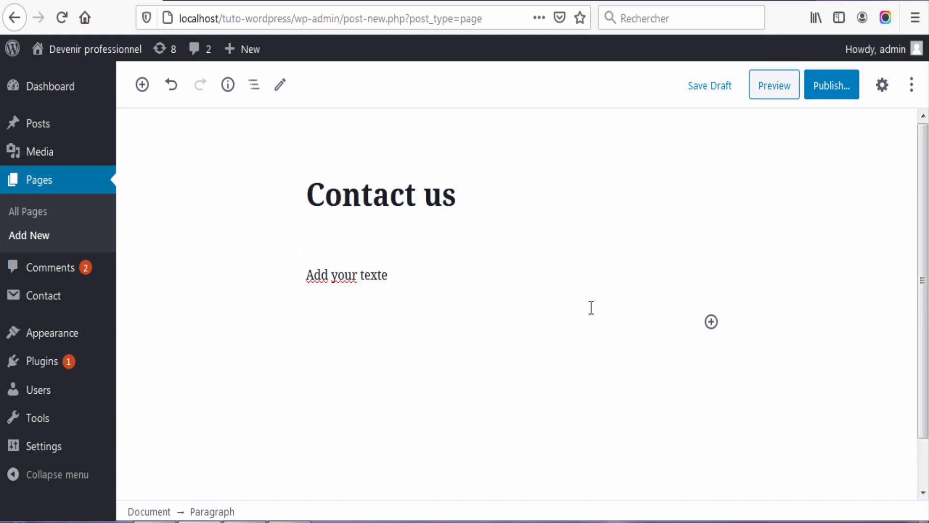
{"action": "right_click", "coordinate": [339, 318]}
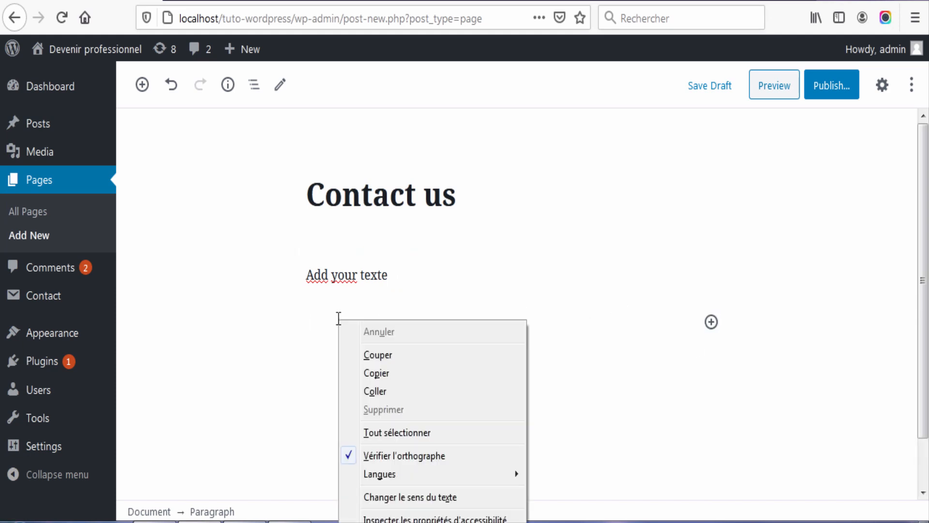
{"action": "left_click", "coordinate": [407, 389]}
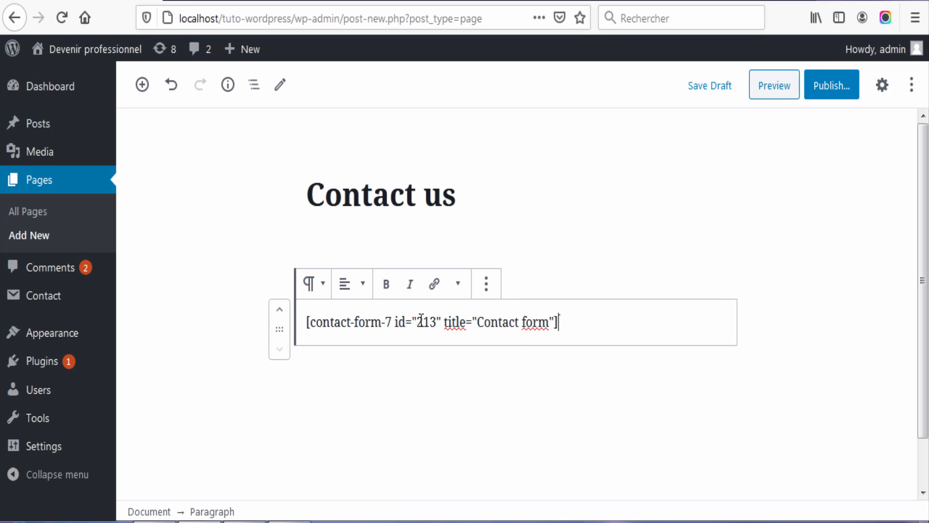
{"action": "left_click", "coordinate": [668, 188]}
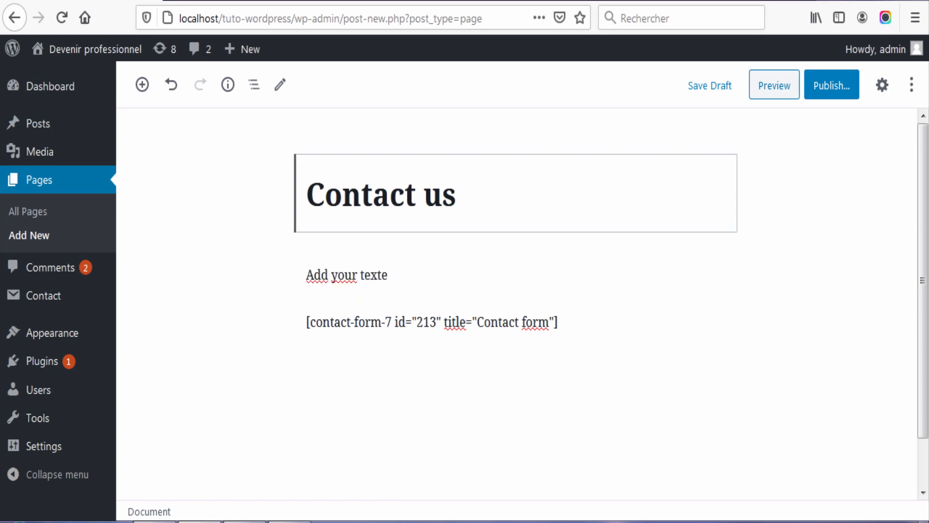
Publish the Contact us page and open its live version in a new tab
{"action": "left_click", "coordinate": [842, 87]}
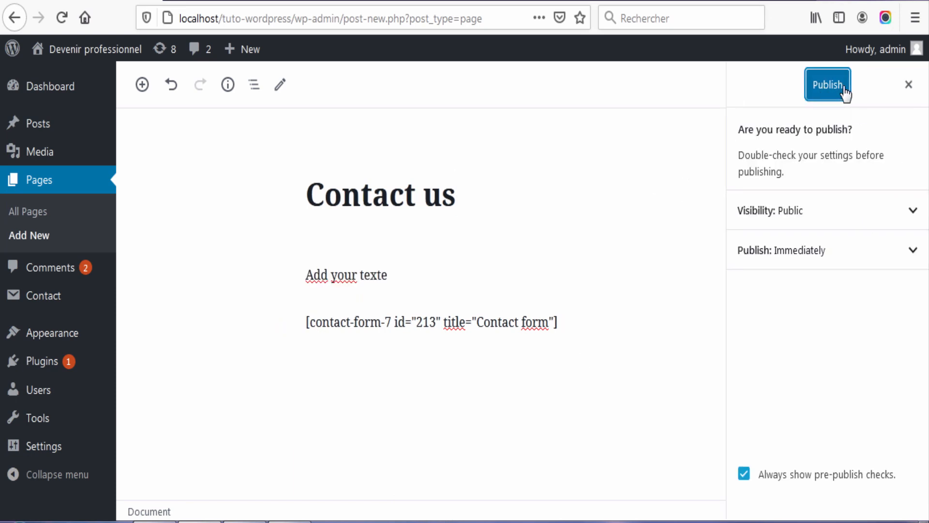
{"action": "left_click", "coordinate": [842, 86]}
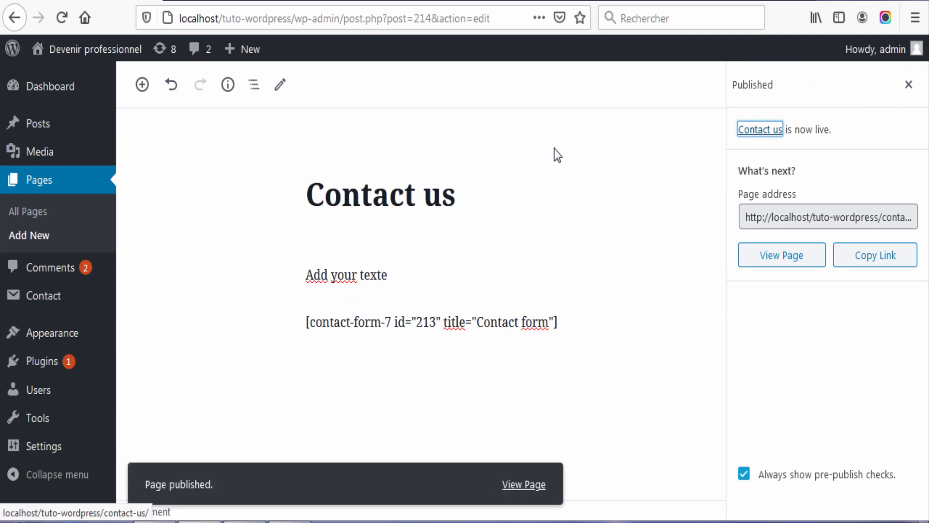
{"action": "right_click", "coordinate": [771, 263]}
{"action": "left_click", "coordinate": [770, 267]}
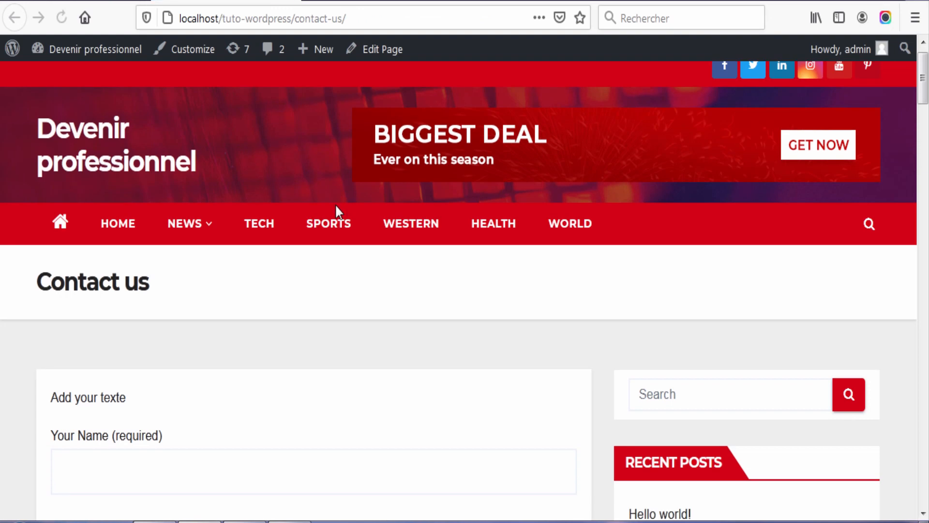
Look over the published Contact us page, from the introductory text through the form fields to the Send button
{"action": "scroll", "coordinate": [335, 209], "scroll_direction": "down", "scroll_amount": 3}
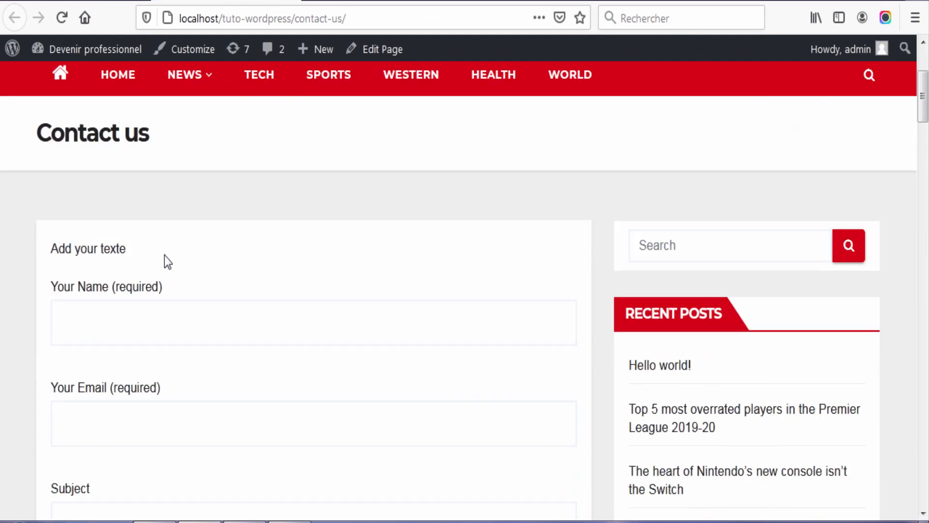
{"action": "left_click_drag", "start_coordinate": [45, 255], "coordinate": [300, 277]}
{"action": "scroll", "coordinate": [321, 274], "scroll_direction": "down", "scroll_amount": 3}
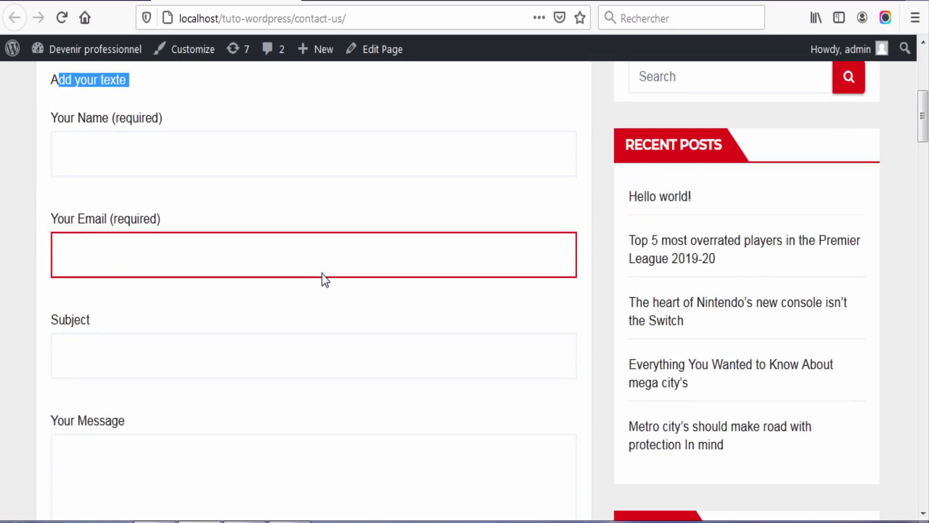
{"action": "left_click", "coordinate": [199, 100]}
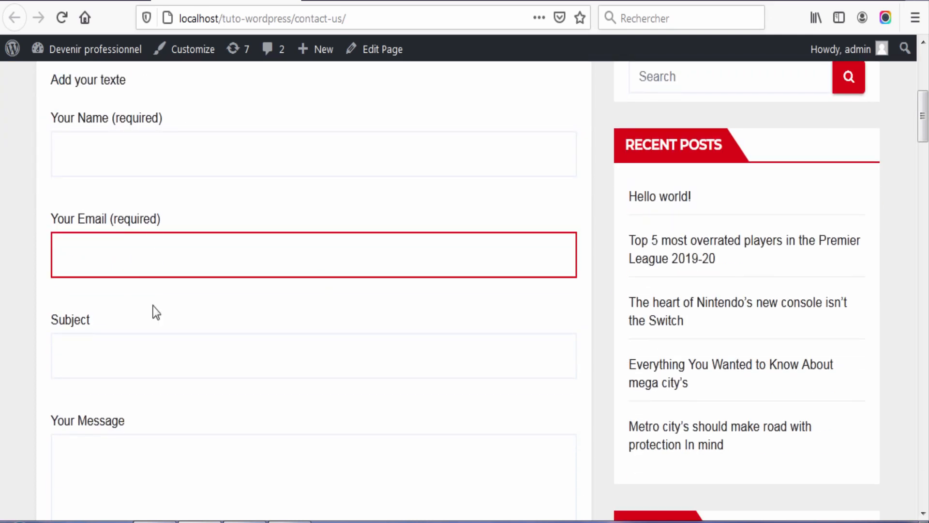
{"action": "scroll", "coordinate": [155, 300], "scroll_direction": "down", "scroll_amount": 3}
{"action": "scroll", "coordinate": [163, 281], "scroll_direction": "up", "scroll_amount": 2}
{"action": "scroll", "coordinate": [233, 267], "scroll_direction": "down", "scroll_amount": 5}
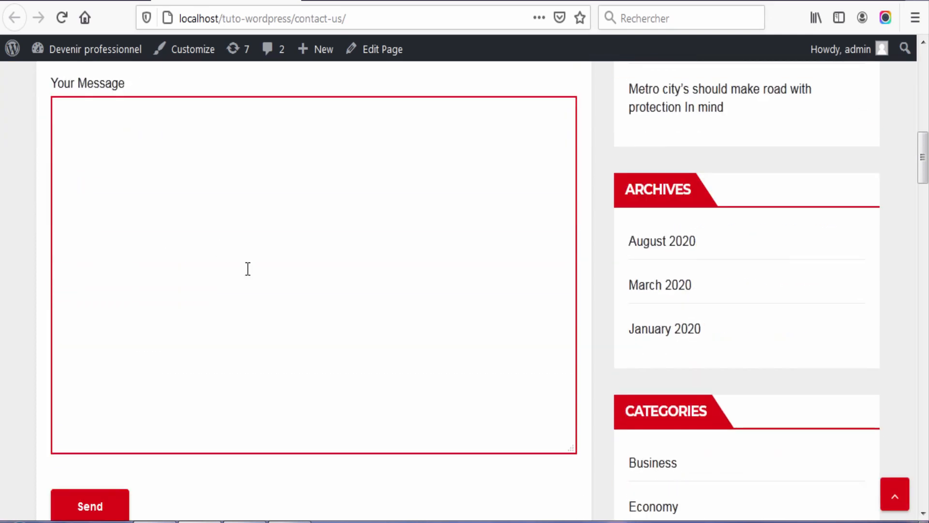
{"action": "scroll", "coordinate": [249, 270], "scroll_direction": "up", "scroll_amount": 8}
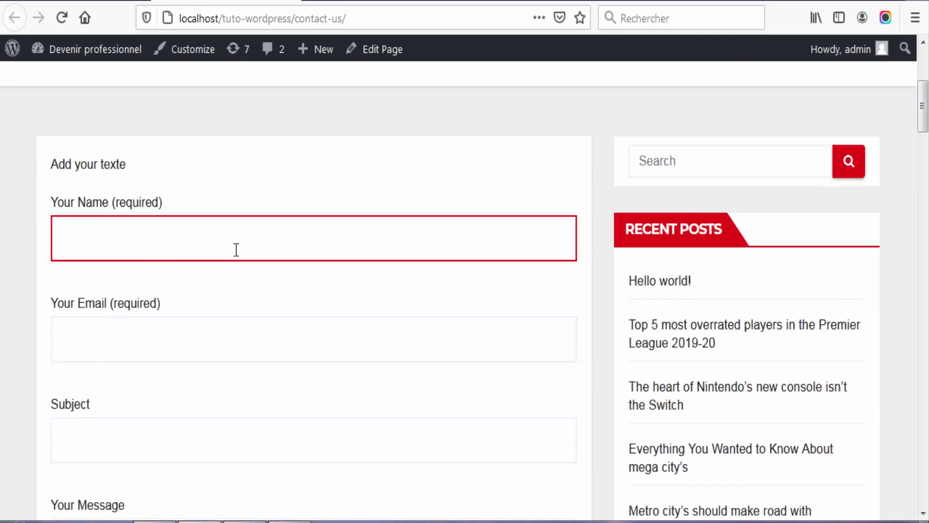
Go through the form's name, email, subject and message fields on the live page, examining their labels and which are required
{"action": "scroll", "coordinate": [235, 249], "scroll_direction": "down", "scroll_amount": 2}
{"action": "left_click", "coordinate": [250, 152]}
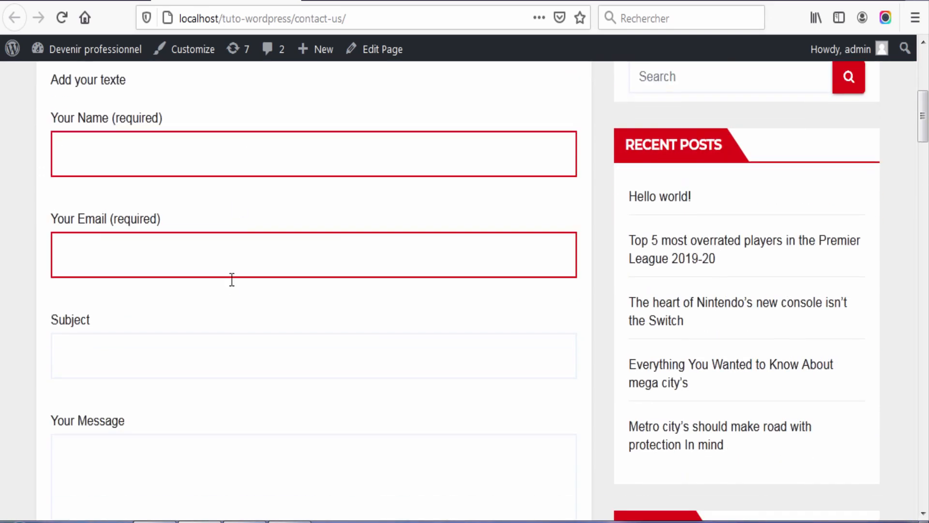
{"action": "left_click", "coordinate": [232, 260]}
{"action": "scroll", "coordinate": [232, 257], "scroll_direction": "down", "scroll_amount": 3}
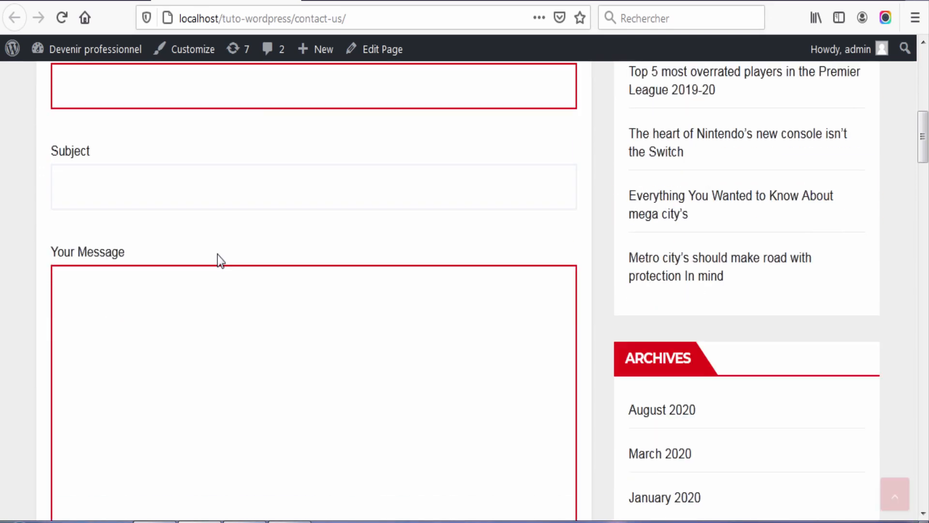
{"action": "key", "text": "Tab"}
{"action": "left_click", "coordinate": [249, 373]}
{"action": "scroll", "coordinate": [256, 375], "scroll_direction": "down", "scroll_amount": 2}
{"action": "scroll", "coordinate": [262, 376], "scroll_direction": "down", "scroll_amount": 2}
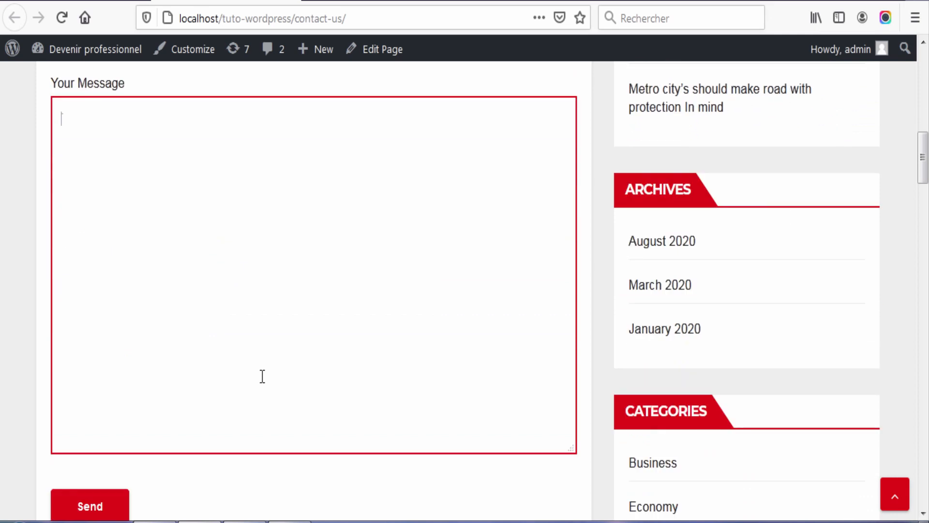
{"action": "scroll", "coordinate": [263, 373], "scroll_direction": "up", "scroll_amount": 10}
{"action": "left_click", "coordinate": [98, 231]}
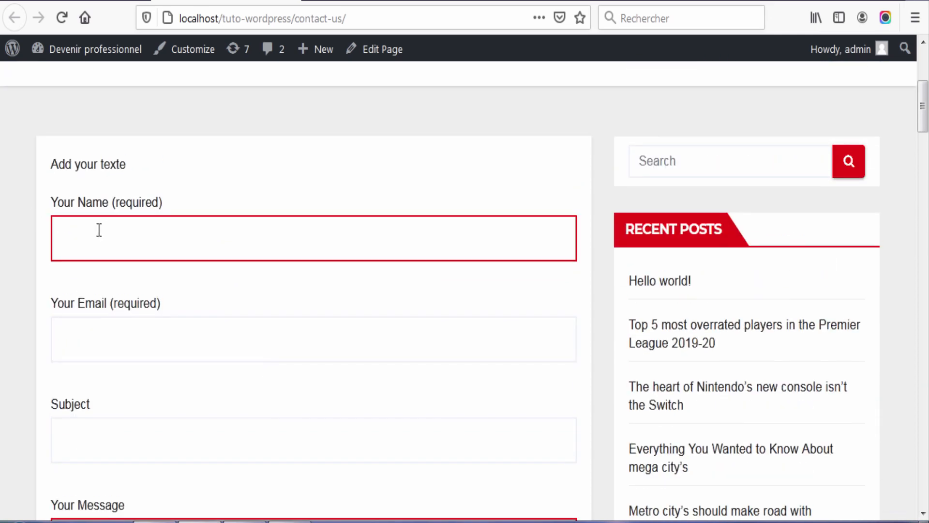
{"action": "left_click_drag", "start_coordinate": [164, 201], "coordinate": [52, 203]}
{"action": "left_click", "coordinate": [176, 197]}
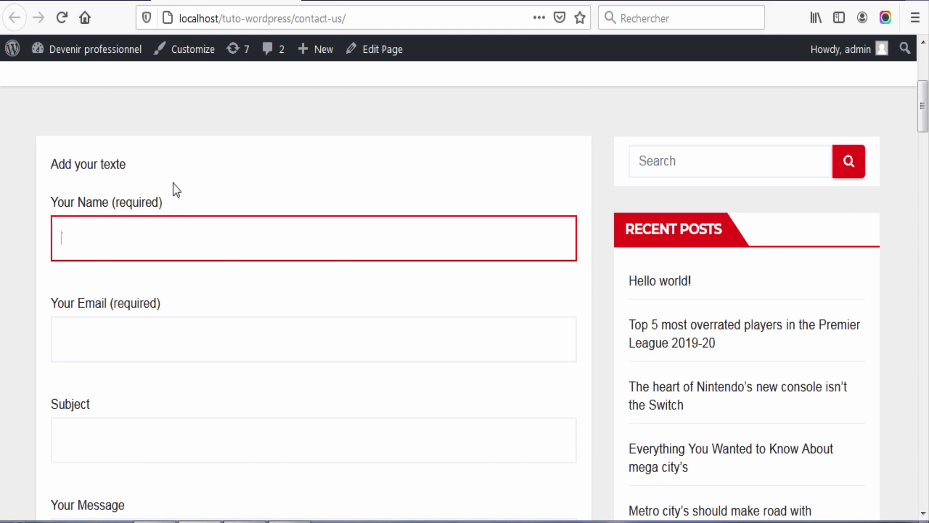
{"action": "left_click", "coordinate": [254, 188]}
{"action": "scroll", "coordinate": [254, 187], "scroll_direction": "down", "scroll_amount": 6}
{"action": "left_click", "coordinate": [254, 187]}
{"action": "scroll", "coordinate": [253, 188], "scroll_direction": "up", "scroll_amount": 1}
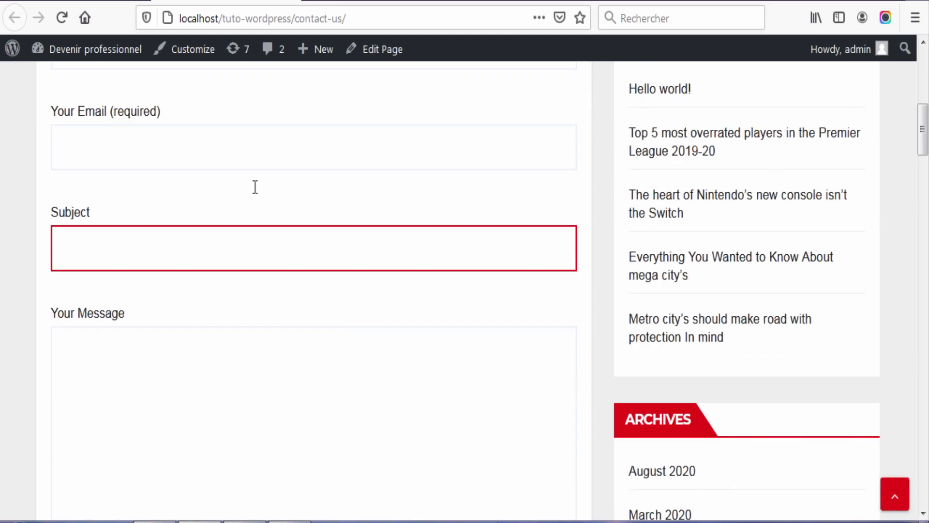
{"action": "scroll", "coordinate": [255, 187], "scroll_direction": "up", "scroll_amount": 3}
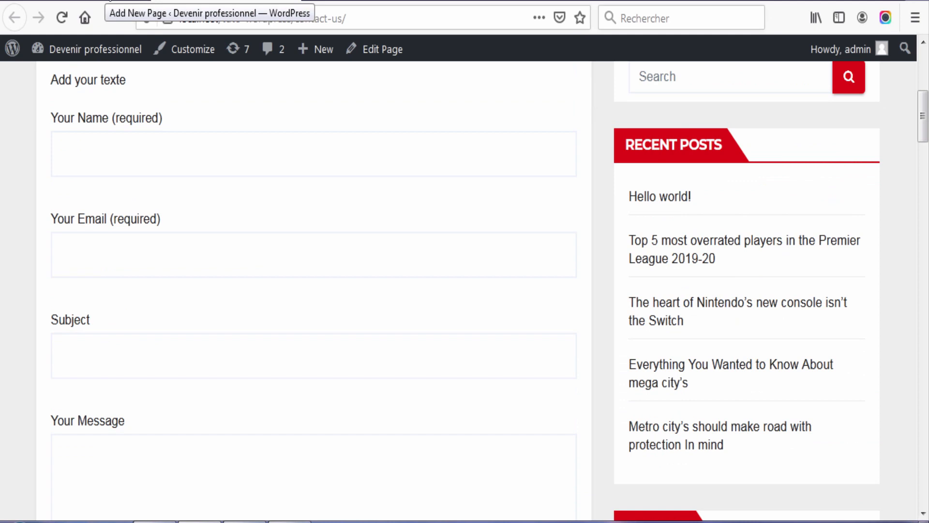
Return to the WordPress admin and open the site's navigation menu editor
{"action": "left_click", "coordinate": [112, 2]}
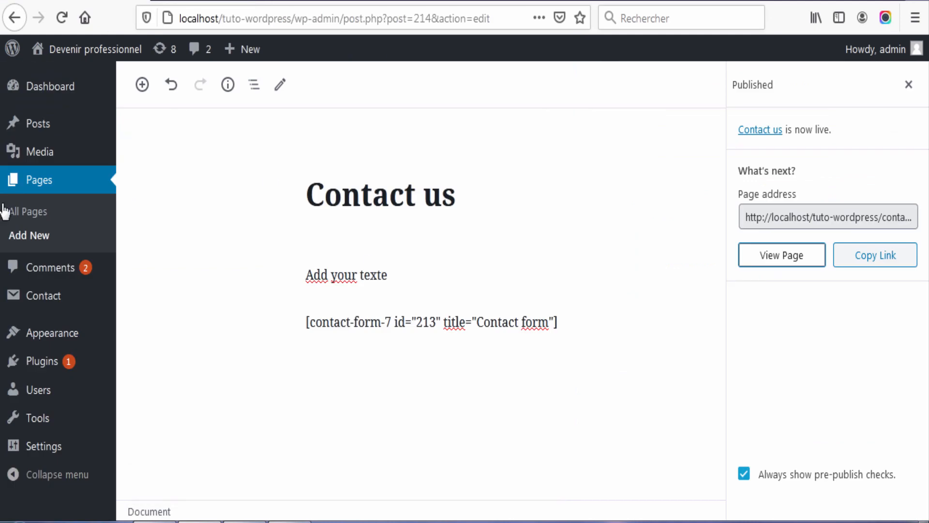
{"action": "mouse_move", "coordinate": [70, 337]}
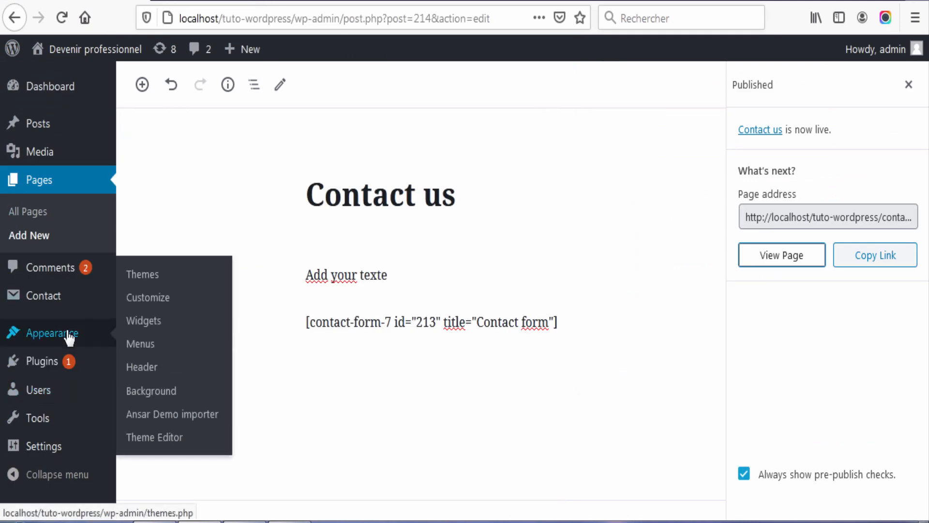
{"action": "left_click", "coordinate": [156, 344]}
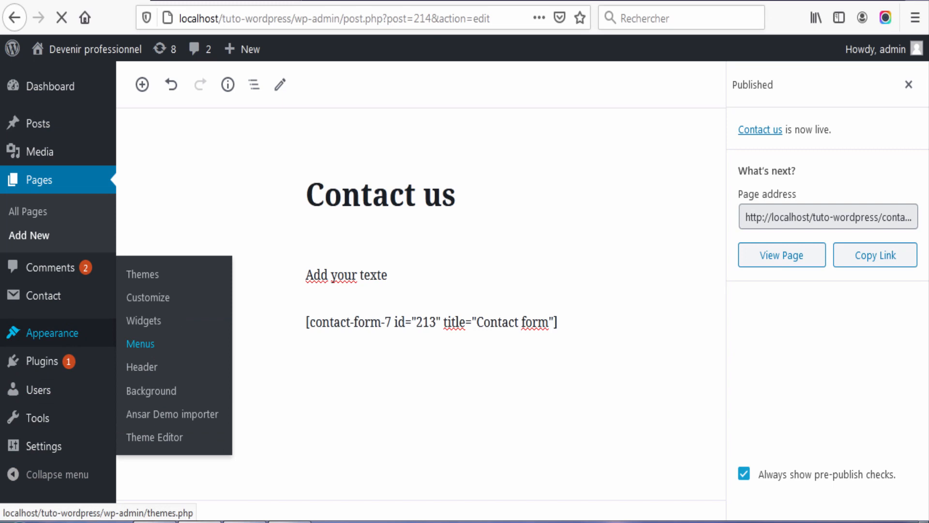
{"action": "scroll", "coordinate": [823, 216], "scroll_direction": "up", "scroll_amount": 7}
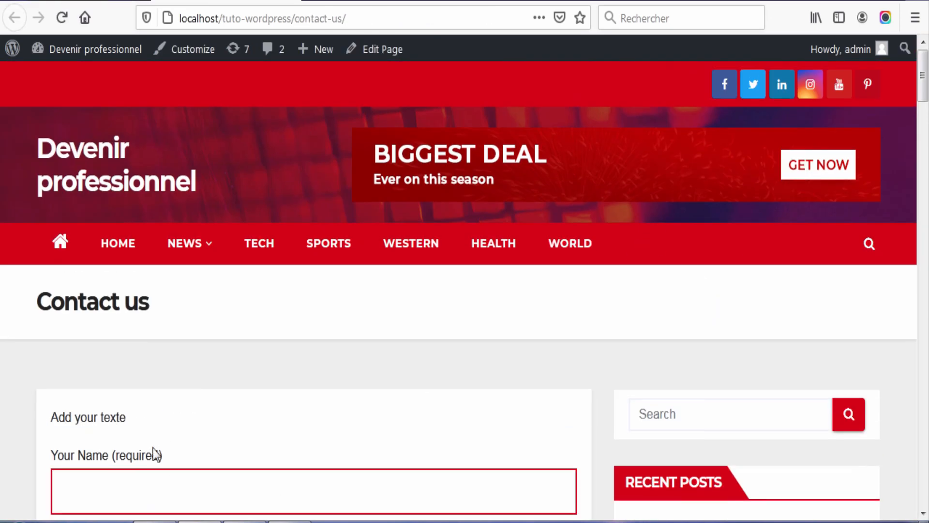
{"action": "scroll", "coordinate": [197, 444], "scroll_direction": "down", "scroll_amount": 3}
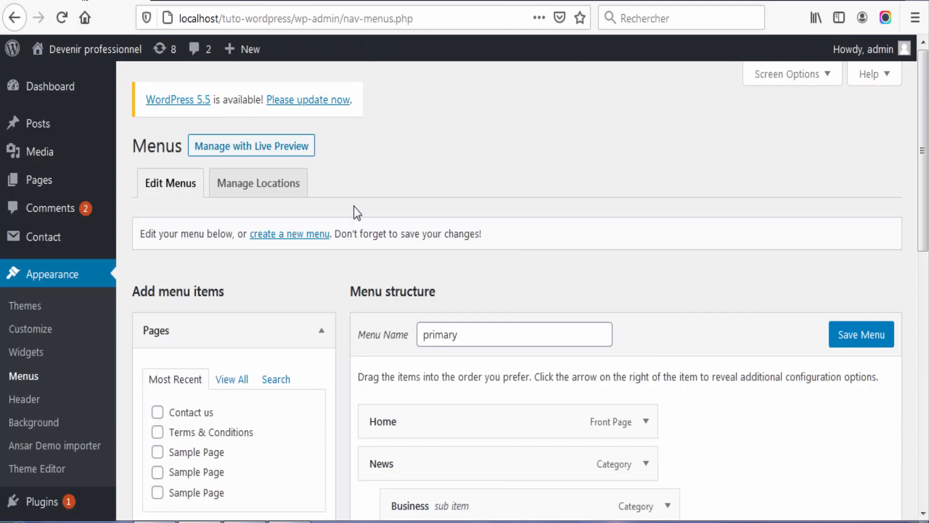
{"action": "scroll", "coordinate": [364, 245], "scroll_direction": "down", "scroll_amount": 3}
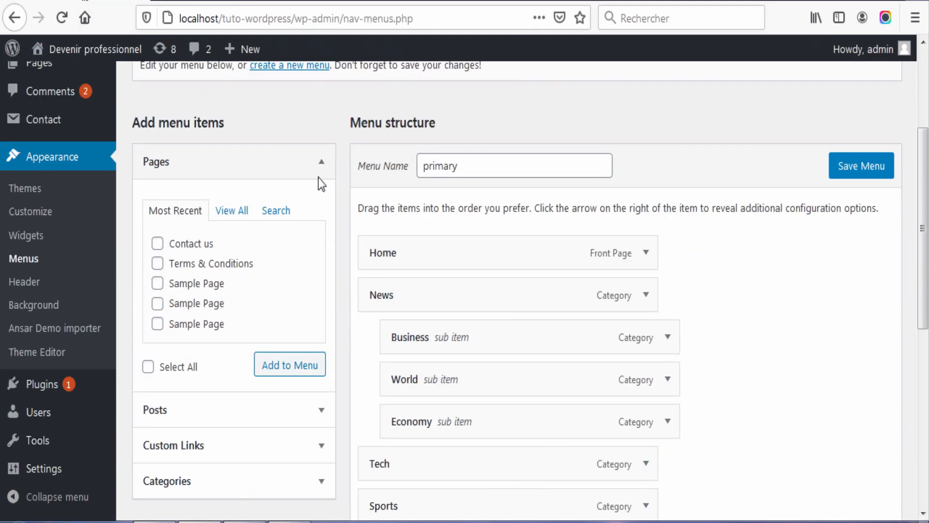
Look over the primary menu's structure and the kinds of items that can be added to it
{"action": "left_click", "coordinate": [320, 165]}
{"action": "mouse_move", "coordinate": [81, 381]}
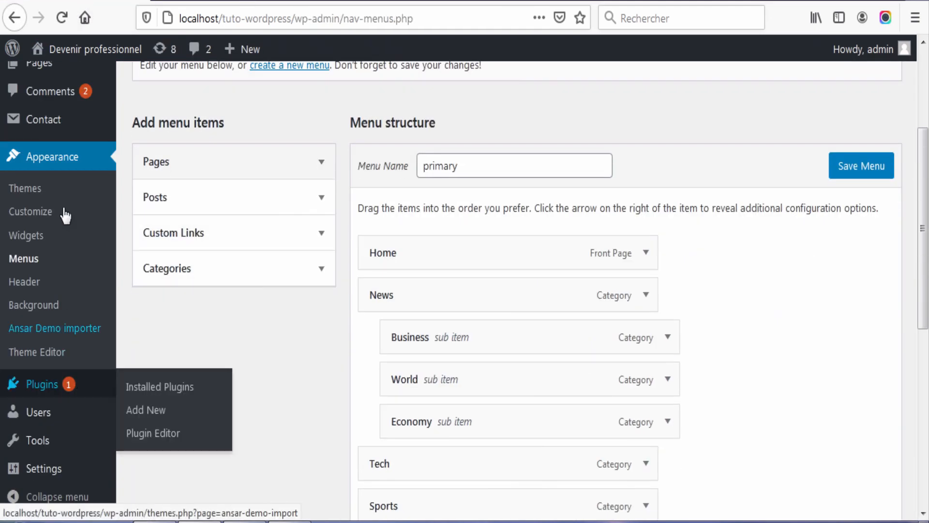
{"action": "left_click", "coordinate": [37, 262]}
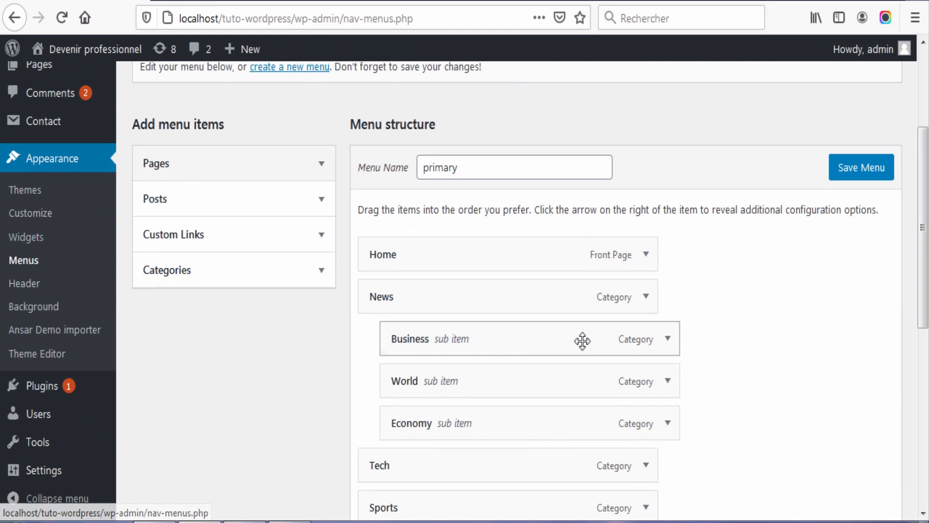
{"action": "scroll", "coordinate": [668, 329], "scroll_direction": "down", "scroll_amount": 5}
{"action": "scroll", "coordinate": [687, 396], "scroll_direction": "down", "scroll_amount": 1}
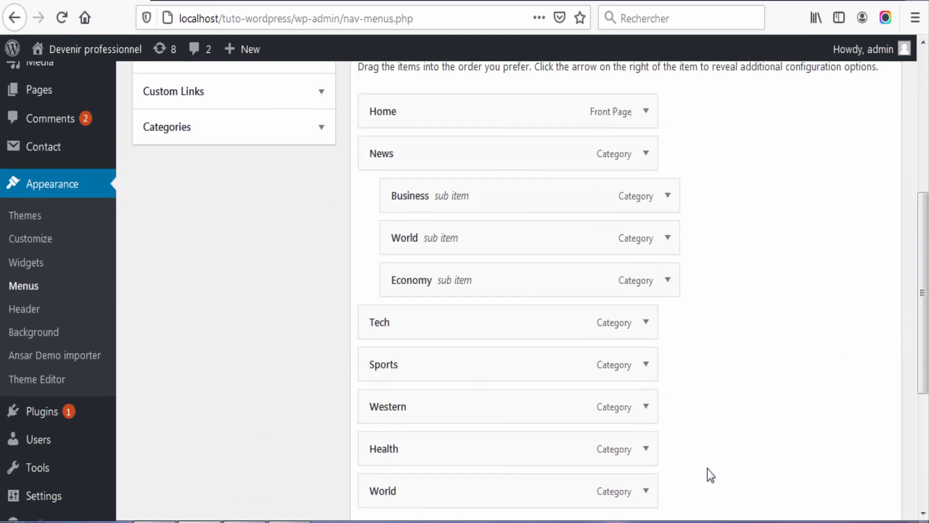
{"action": "scroll", "coordinate": [708, 469], "scroll_direction": "up", "scroll_amount": 6}
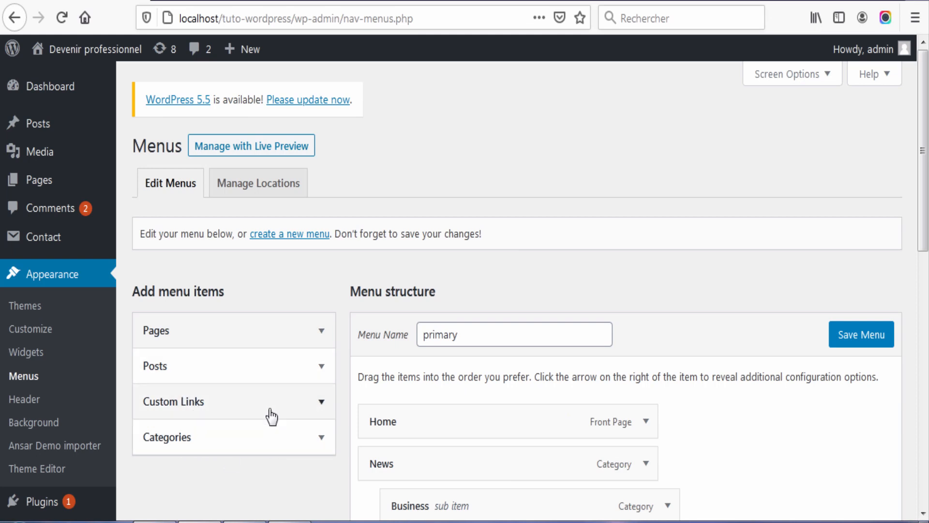
{"action": "scroll", "coordinate": [268, 404], "scroll_direction": "down", "scroll_amount": 5}
{"action": "scroll", "coordinate": [261, 252], "scroll_direction": "up", "scroll_amount": 2}
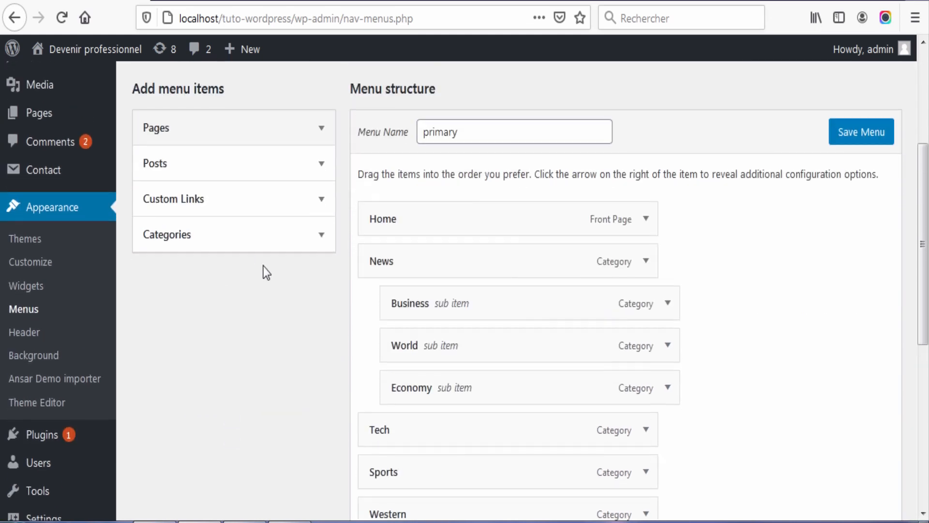
Add the Contact us page to the primary menu and save the menu
{"action": "left_click", "coordinate": [315, 164]}
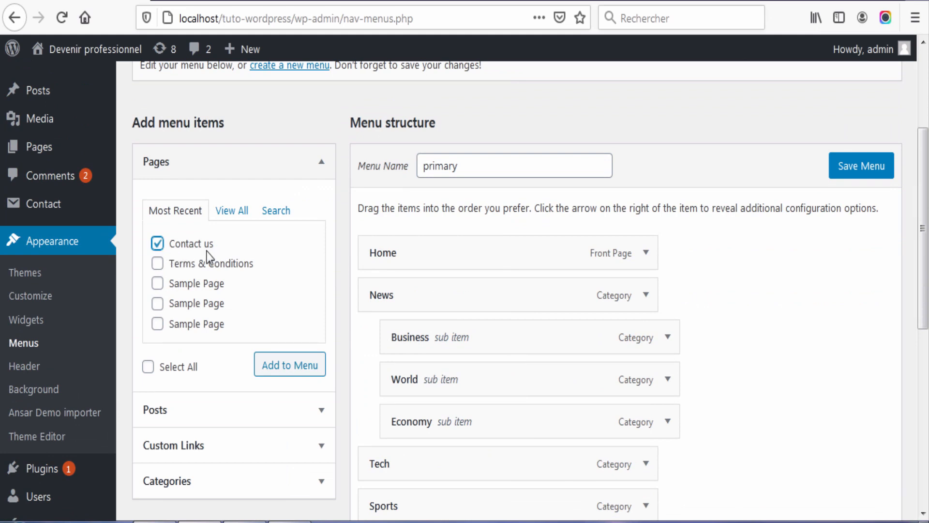
{"action": "scroll", "coordinate": [756, 466], "scroll_direction": "down", "scroll_amount": 5}
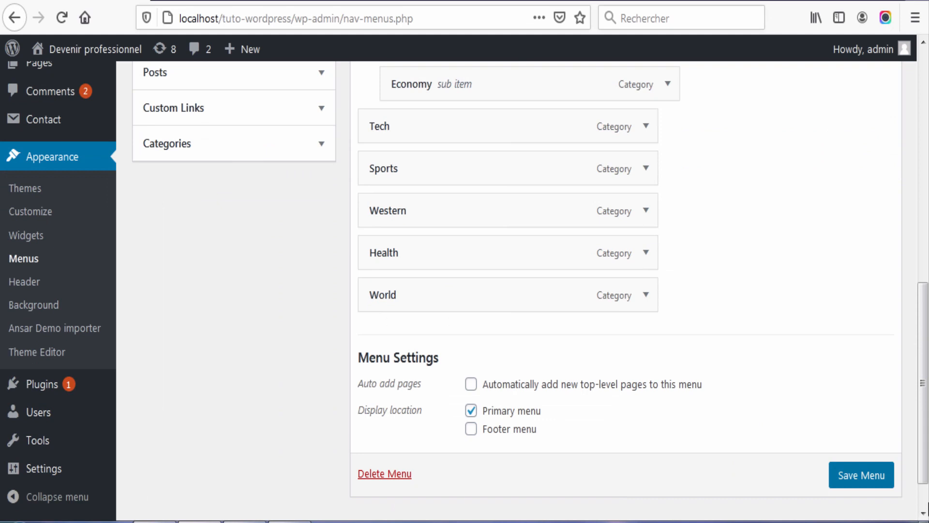
{"action": "scroll", "coordinate": [218, 357], "scroll_direction": "up", "scroll_amount": 5}
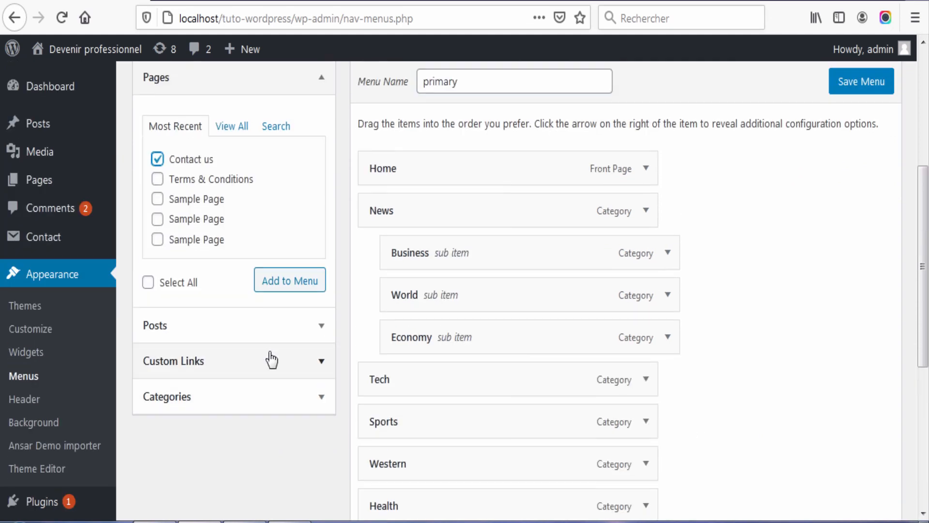
{"action": "left_click", "coordinate": [304, 363]}
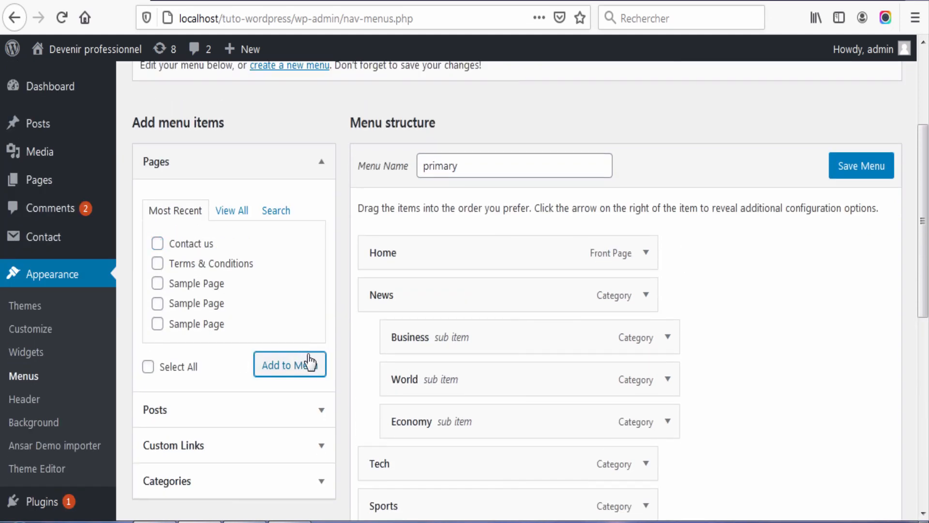
{"action": "scroll", "coordinate": [785, 394], "scroll_direction": "down", "scroll_amount": 6}
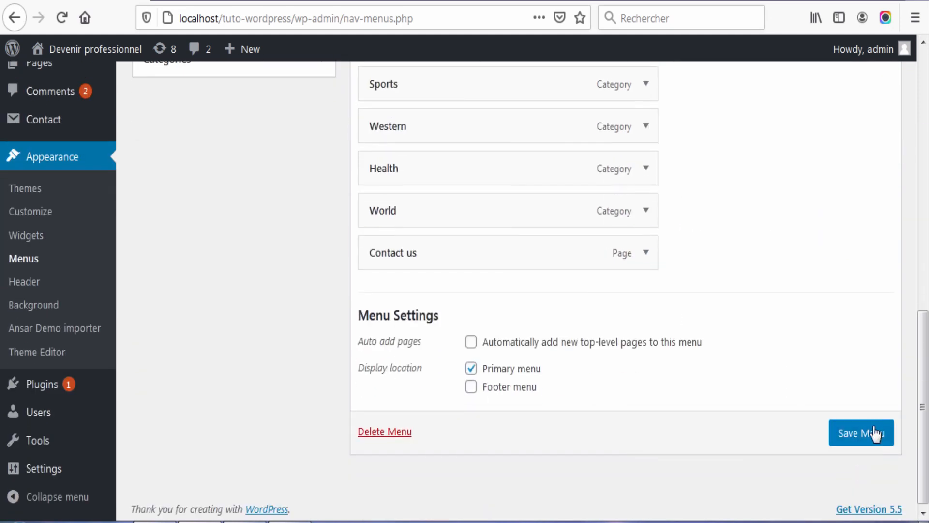
{"action": "left_click", "coordinate": [875, 439]}
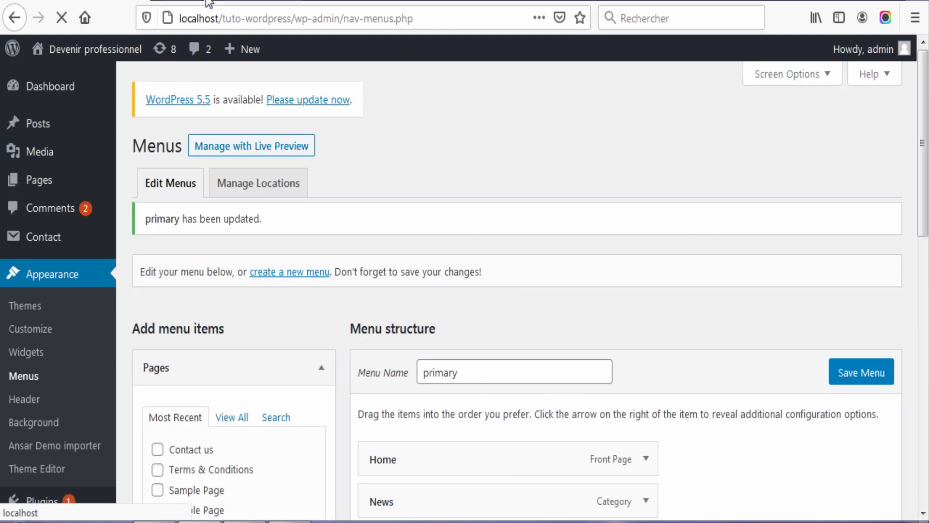
Reload the live Contact us page, follow its link in the site navigation and look over the form fields
{"action": "left_click", "coordinate": [208, 2]}
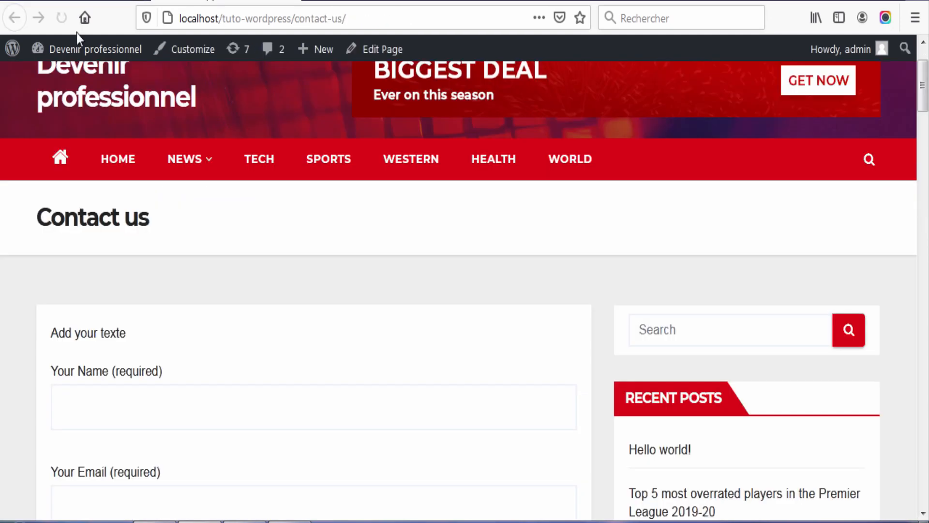
{"action": "left_click", "coordinate": [61, 18]}
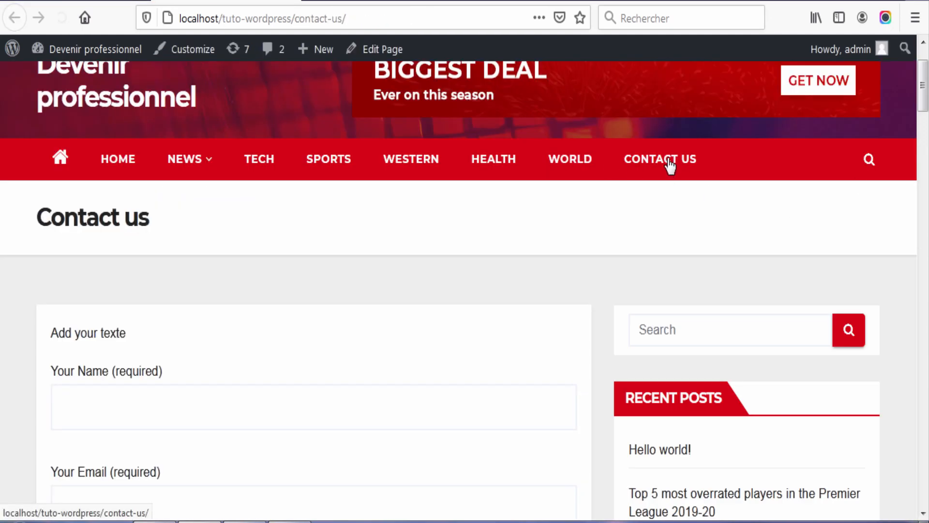
{"action": "left_click", "coordinate": [670, 165]}
{"action": "scroll", "coordinate": [113, 216], "scroll_direction": "down", "scroll_amount": 6}
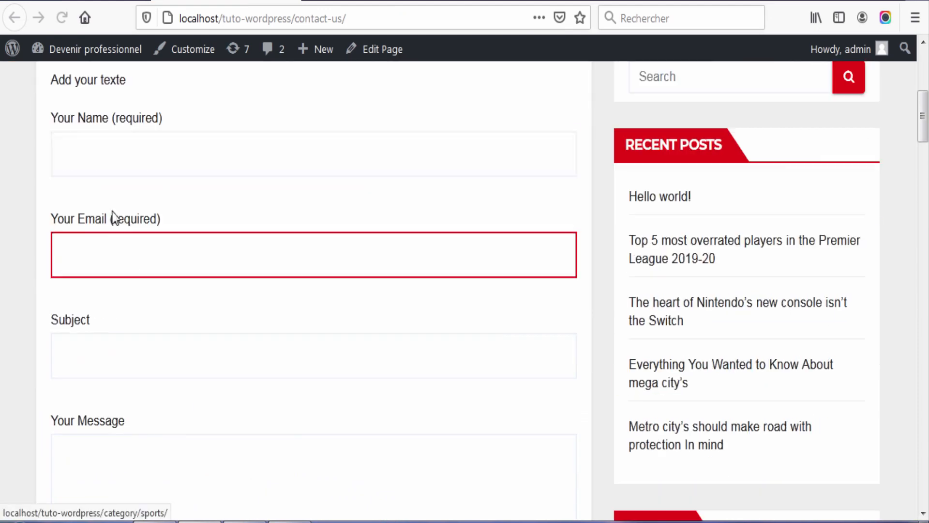
{"action": "scroll", "coordinate": [197, 253], "scroll_direction": "down", "scroll_amount": 1}
{"action": "scroll", "coordinate": [218, 230], "scroll_direction": "up", "scroll_amount": 3}
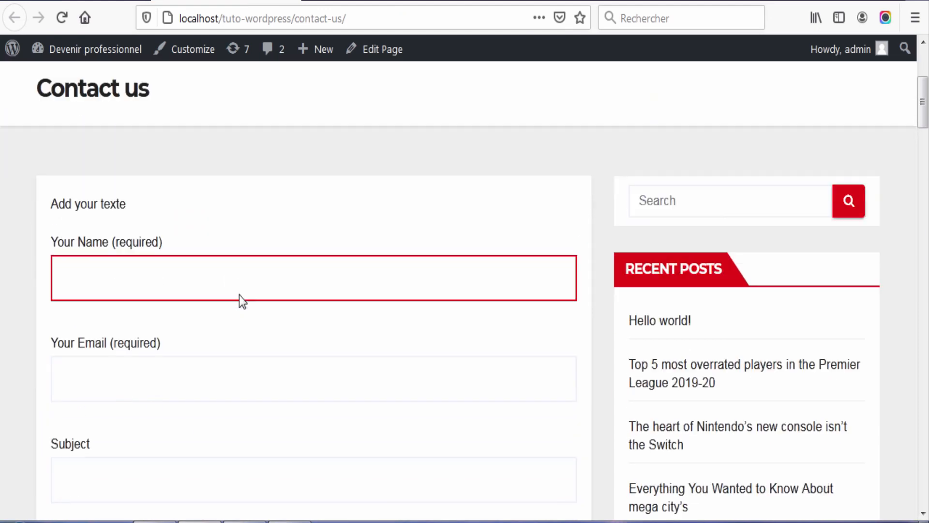
{"action": "scroll", "coordinate": [242, 310], "scroll_direction": "down", "scroll_amount": 7}
{"action": "scroll", "coordinate": [269, 397], "scroll_direction": "up", "scroll_amount": 4}
Return to the admin and open the existing form titled "Contact form" for editing
{"action": "left_click", "coordinate": [73, 2]}
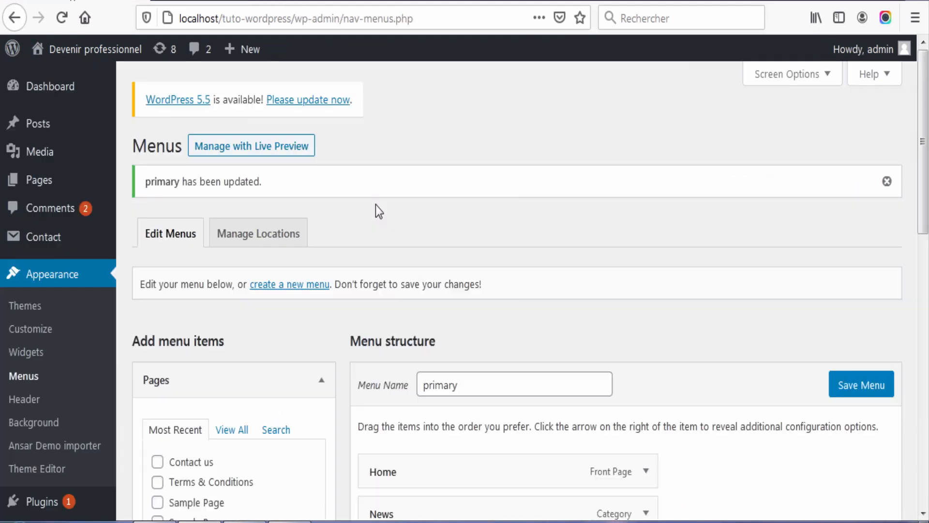
{"action": "mouse_move", "coordinate": [62, 237]}
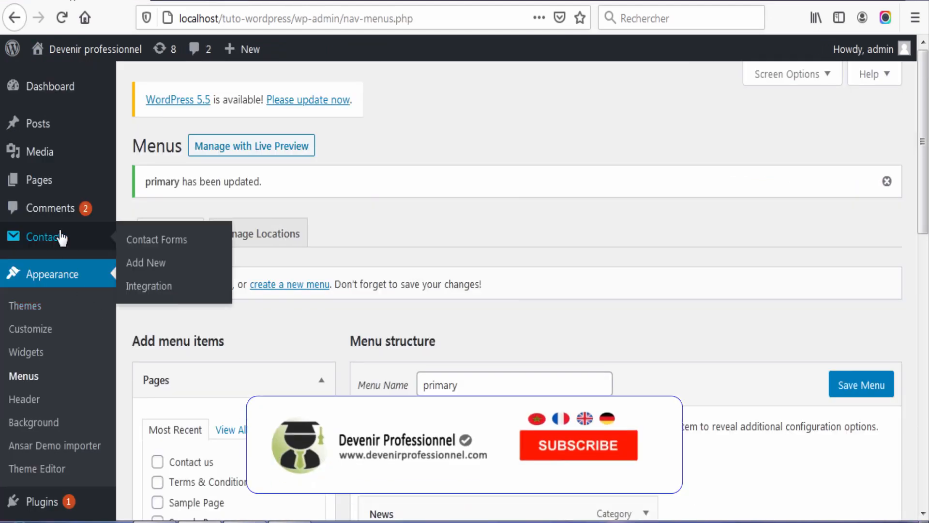
{"action": "left_click", "coordinate": [163, 241]}
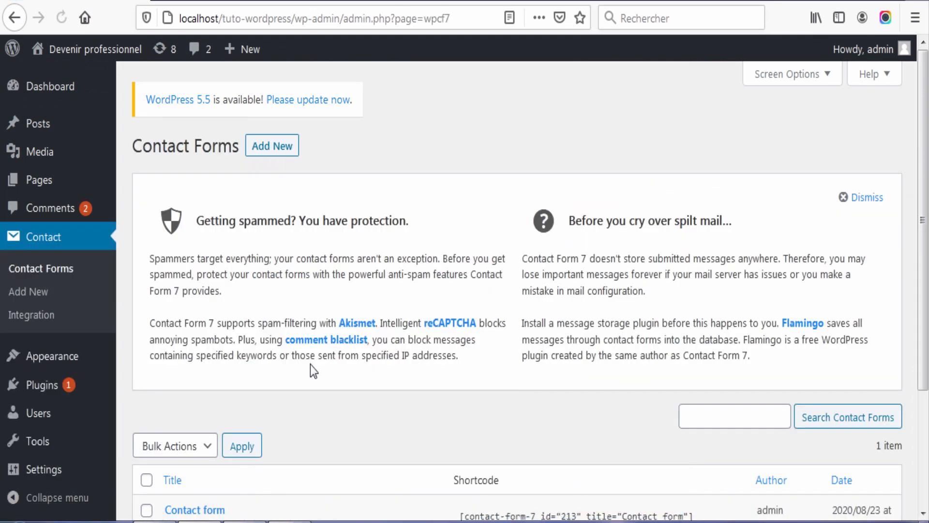
{"action": "scroll", "coordinate": [309, 365], "scroll_direction": "down", "scroll_amount": 3}
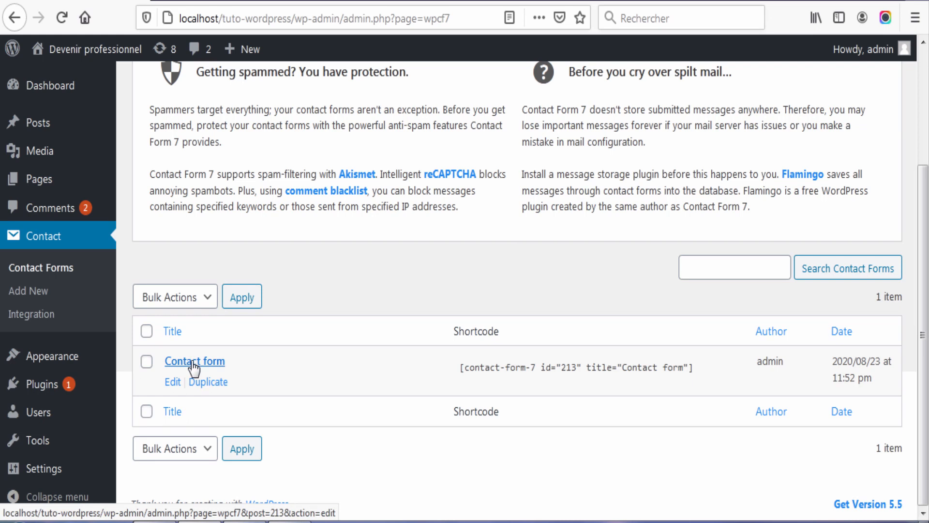
{"action": "left_click", "coordinate": [172, 384]}
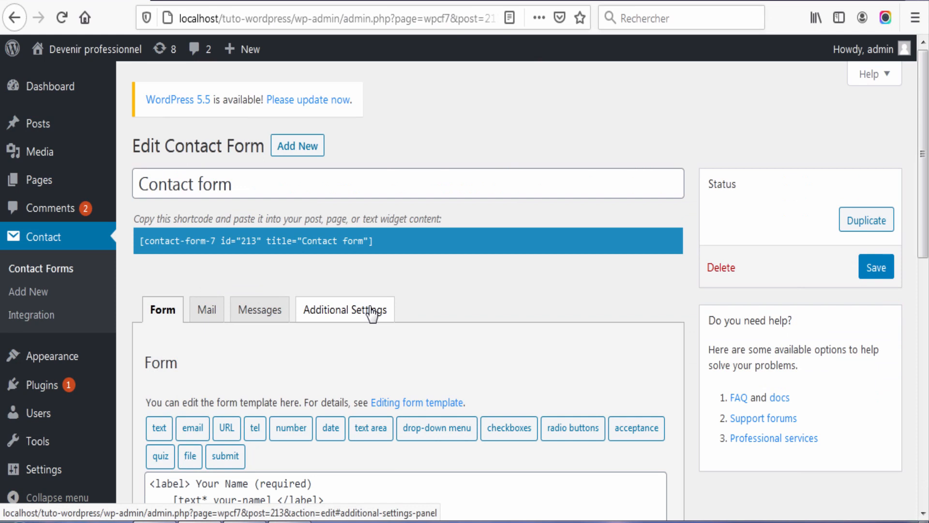
Review the contact form's template and its Mail, Messages and Additional Settings sections
{"action": "scroll", "coordinate": [406, 292], "scroll_direction": "down", "scroll_amount": 3}
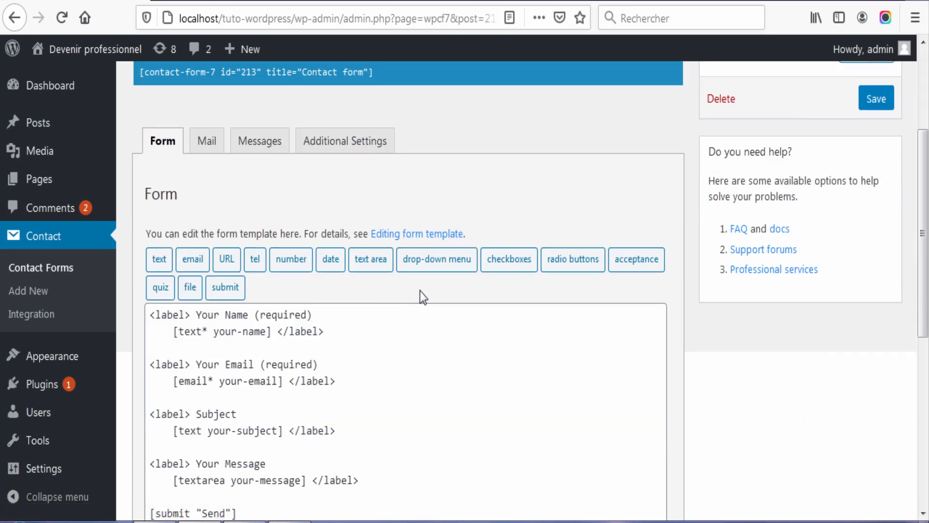
{"action": "scroll", "coordinate": [420, 290], "scroll_direction": "up", "scroll_amount": 2}
{"action": "scroll", "coordinate": [424, 285], "scroll_direction": "up", "scroll_amount": 1}
{"action": "left_click", "coordinate": [212, 311]}
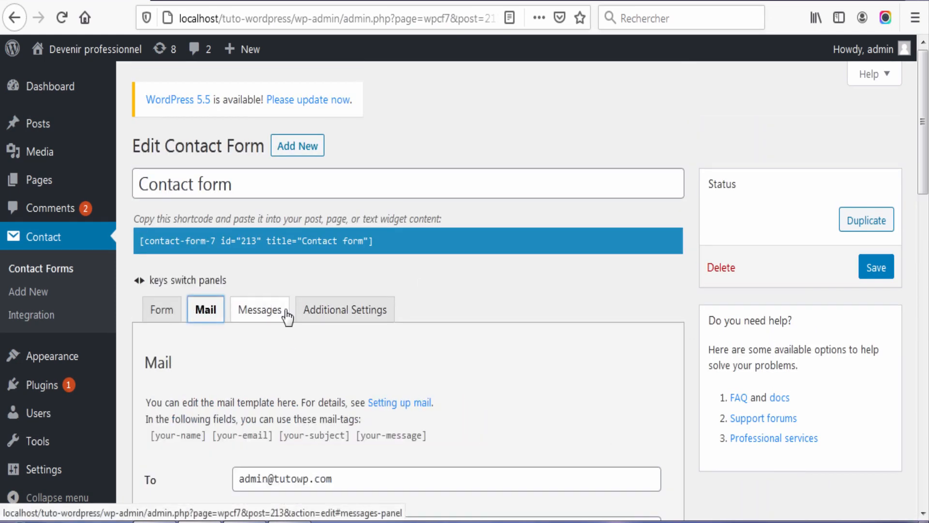
{"action": "left_click", "coordinate": [389, 315]}
{"action": "left_click", "coordinate": [199, 311]}
{"action": "left_click", "coordinate": [178, 313]}
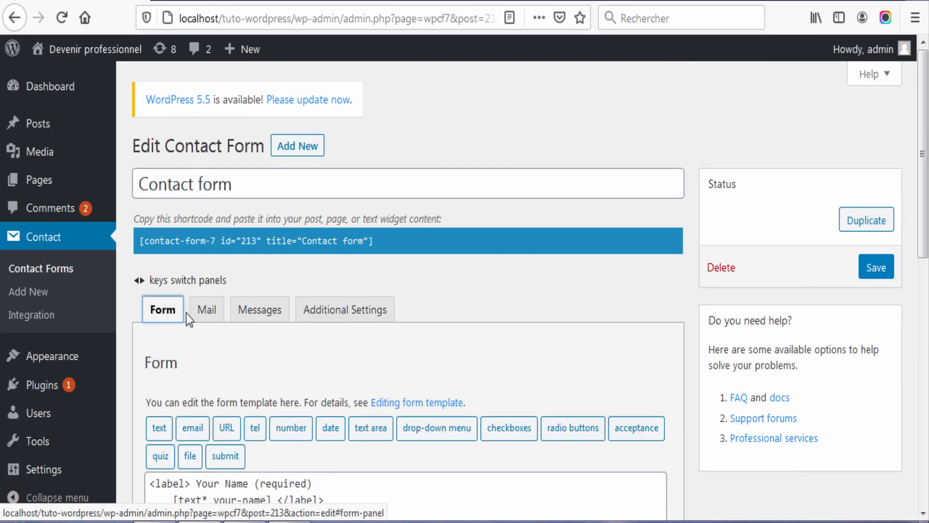
{"action": "left_click", "coordinate": [213, 313]}
{"action": "left_click", "coordinate": [251, 313]}
{"action": "left_click", "coordinate": [369, 317]}
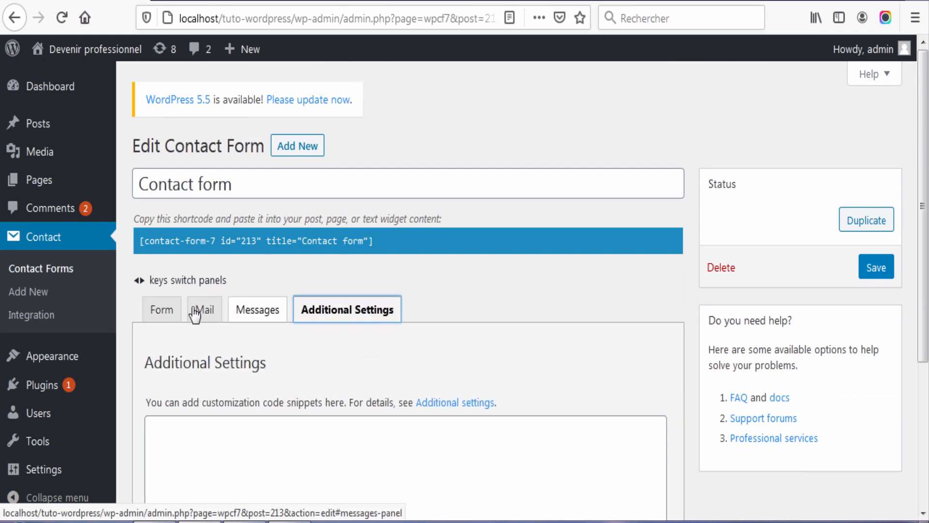
Delete all the default code from the contact form's template, leaving it empty
{"action": "left_click", "coordinate": [162, 312]}
{"action": "scroll", "coordinate": [315, 319], "scroll_direction": "down", "scroll_amount": 6}
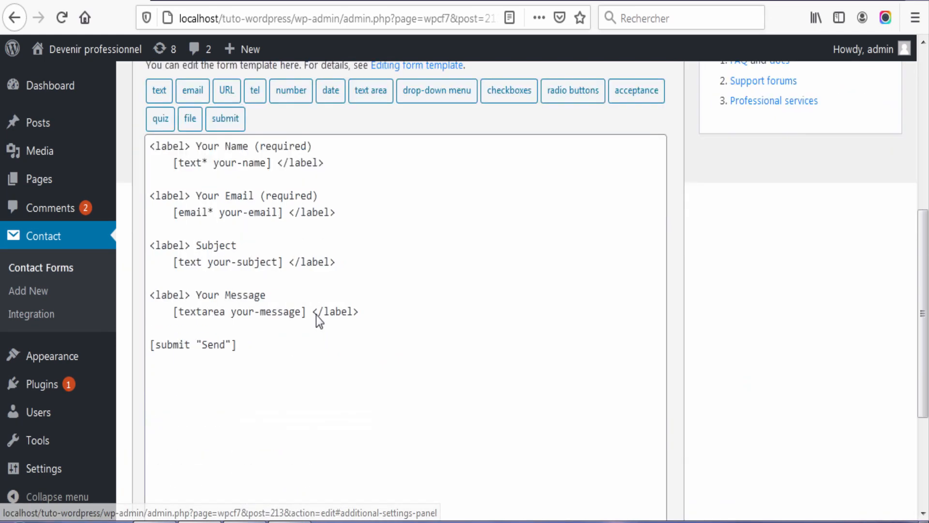
{"action": "scroll", "coordinate": [309, 339], "scroll_direction": "up", "scroll_amount": 2}
{"action": "scroll", "coordinate": [281, 413], "scroll_direction": "up", "scroll_amount": 1}
{"action": "scroll", "coordinate": [281, 412], "scroll_direction": "down", "scroll_amount": 2}
{"action": "left_click_drag", "start_coordinate": [274, 423], "coordinate": [134, 216]}
{"action": "key", "text": "BackSpace"}
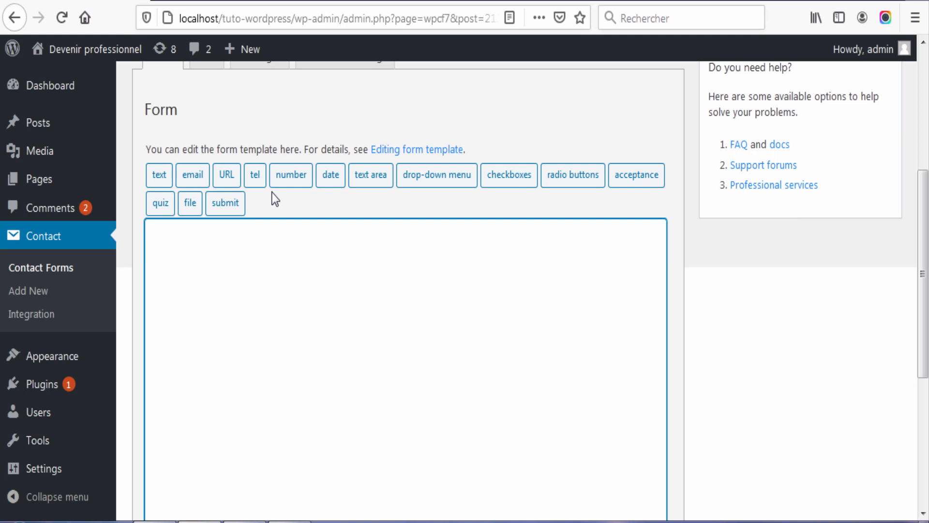
Start a text form-tag for the empty form template and name it your-name
{"action": "left_click", "coordinate": [158, 175]}
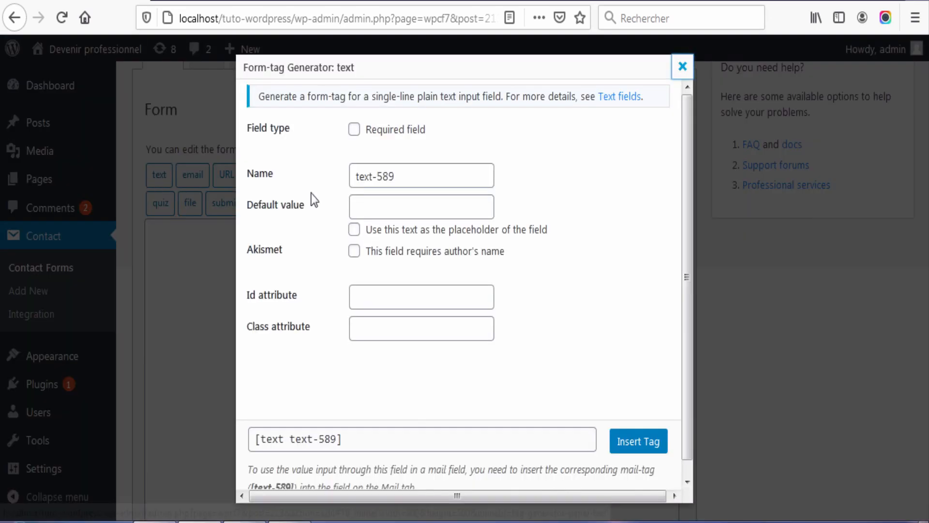
{"action": "triple_click", "coordinate": [407, 181]}
{"action": "key", "text": "BackSpace"}
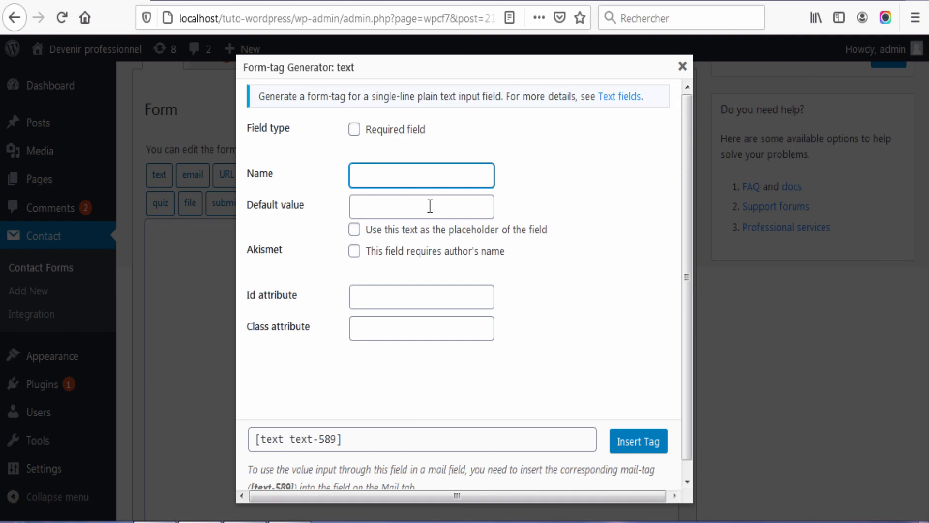
{"action": "type", "text": "your-nale"}
{"action": "left_click_drag", "start_coordinate": [423, 180], "coordinate": [292, 180]}
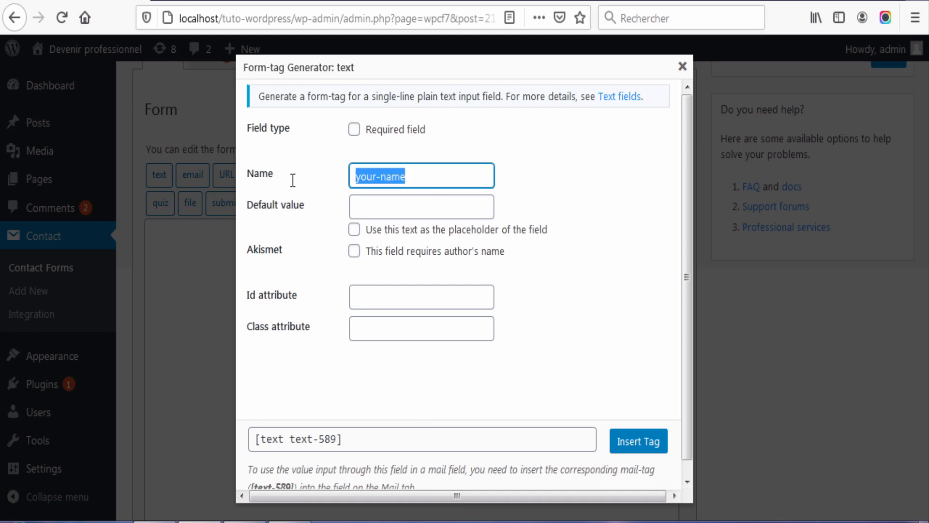
{"action": "left_click", "coordinate": [425, 180]}
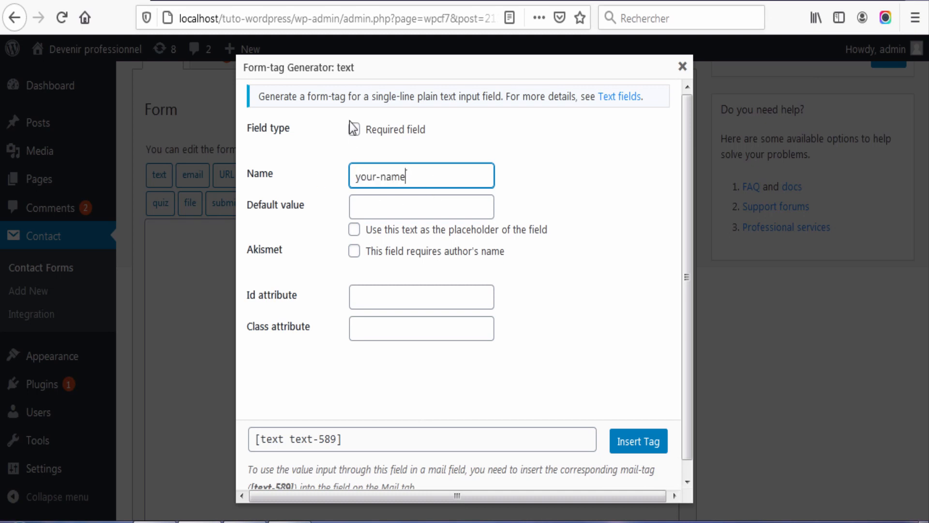
{"action": "left_click", "coordinate": [537, 147]}
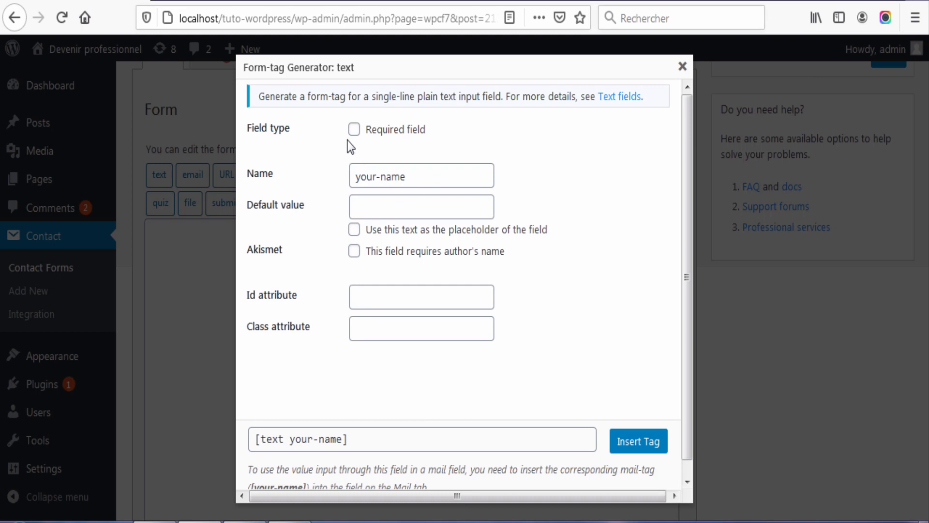
Make the your-name field required with "Your Name" as its placeholder, insert the tag into the template and save the form
{"action": "left_click", "coordinate": [354, 129]}
{"action": "left_click", "coordinate": [393, 210]}
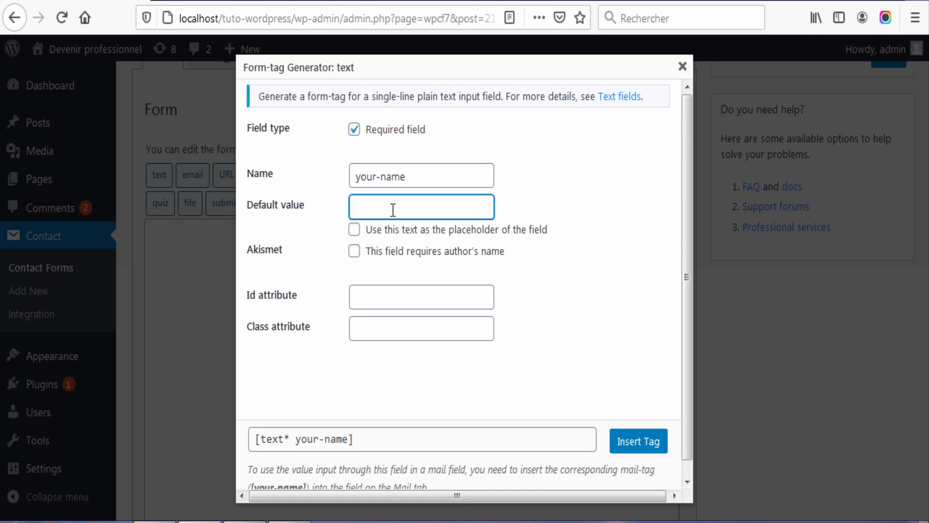
{"action": "type", "text": "Your Name"}
{"action": "left_click", "coordinate": [354, 231]}
{"action": "left_click", "coordinate": [656, 442]}
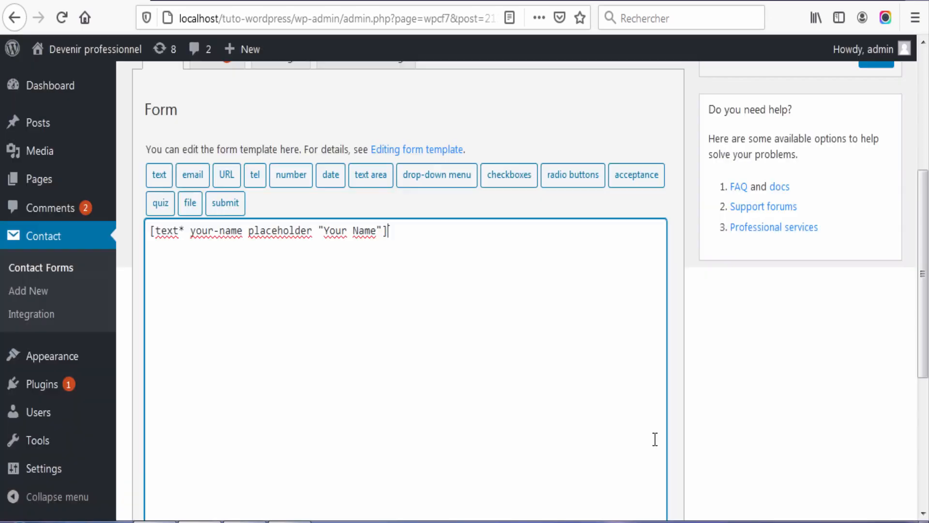
{"action": "scroll", "coordinate": [883, 151], "scroll_direction": "up", "scroll_amount": 3}
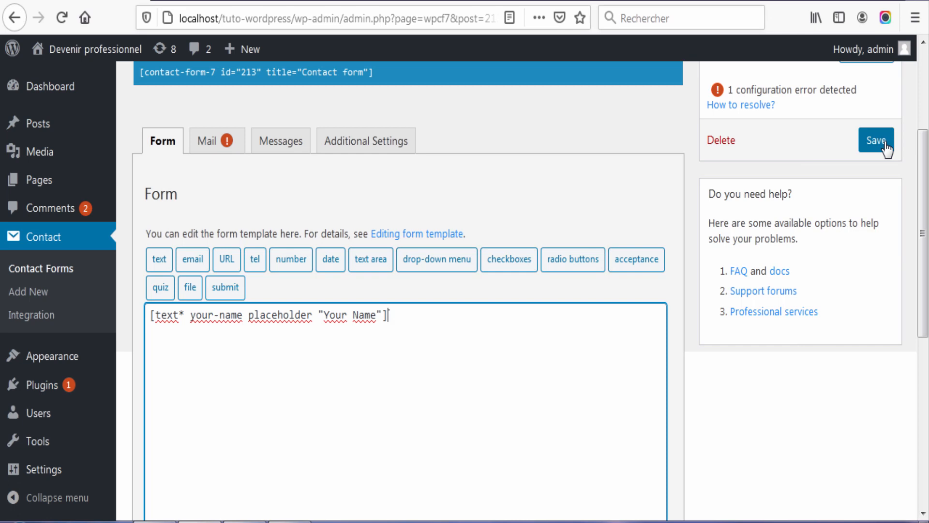
{"action": "left_click", "coordinate": [882, 145]}
Open the live Contact us page again through the site navigation and inspect the name field's placeholder
{"action": "left_click", "coordinate": [254, 1]}
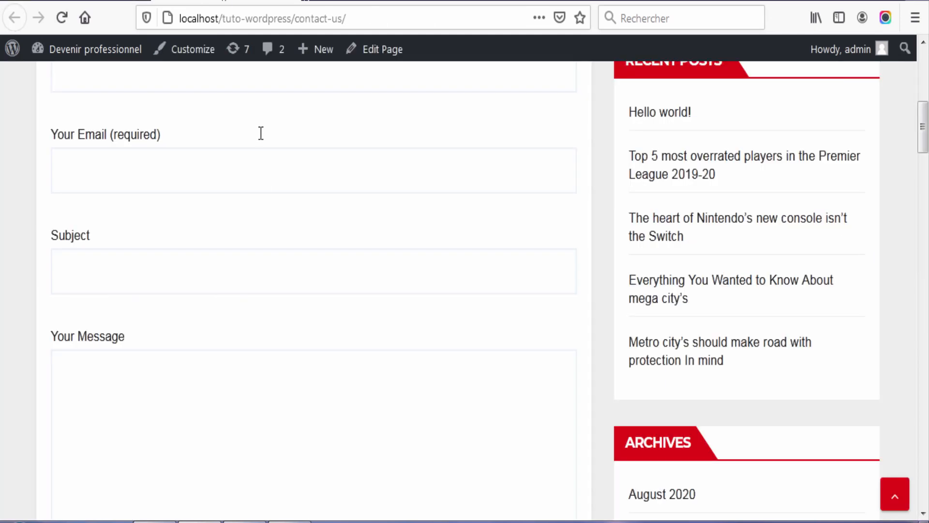
{"action": "scroll", "coordinate": [267, 187], "scroll_direction": "up", "scroll_amount": 6}
{"action": "left_click", "coordinate": [681, 163]}
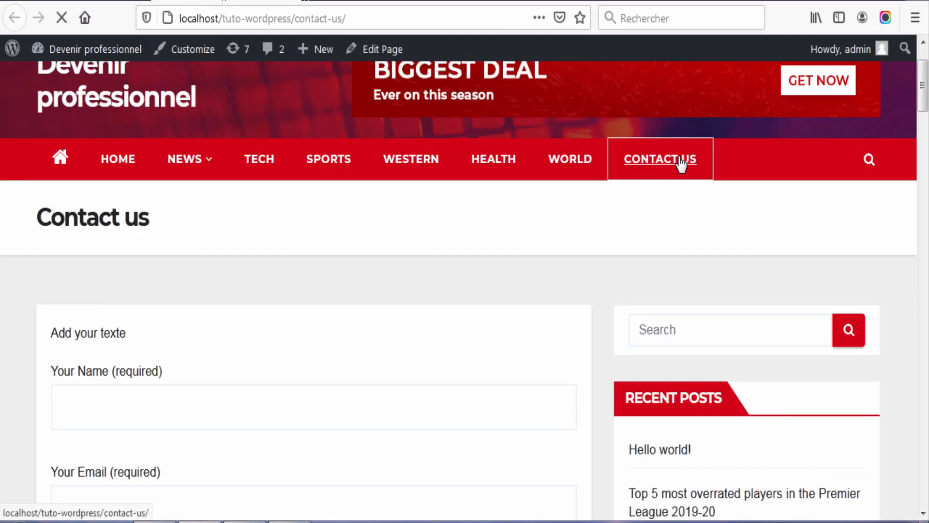
{"action": "scroll", "coordinate": [334, 255], "scroll_direction": "down", "scroll_amount": 5}
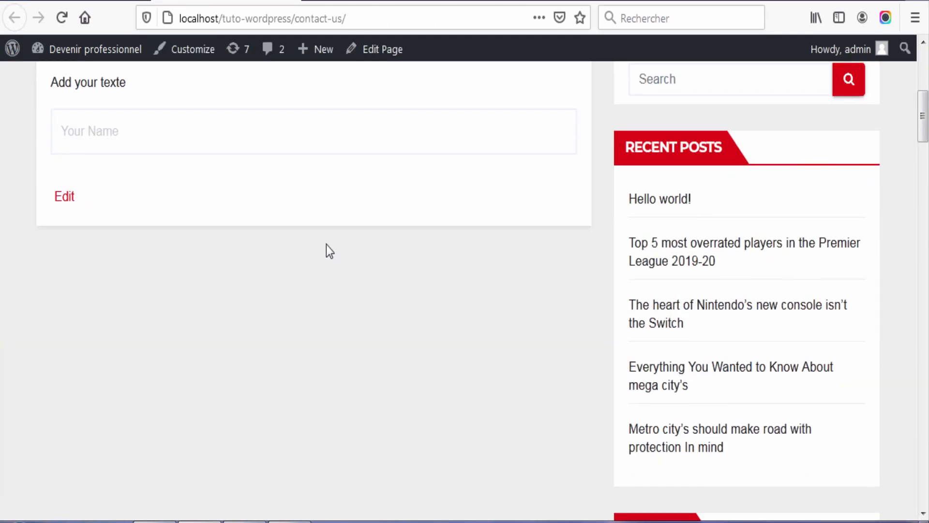
{"action": "scroll", "coordinate": [237, 266], "scroll_direction": "up", "scroll_amount": 3}
{"action": "left_click", "coordinate": [110, 297]}
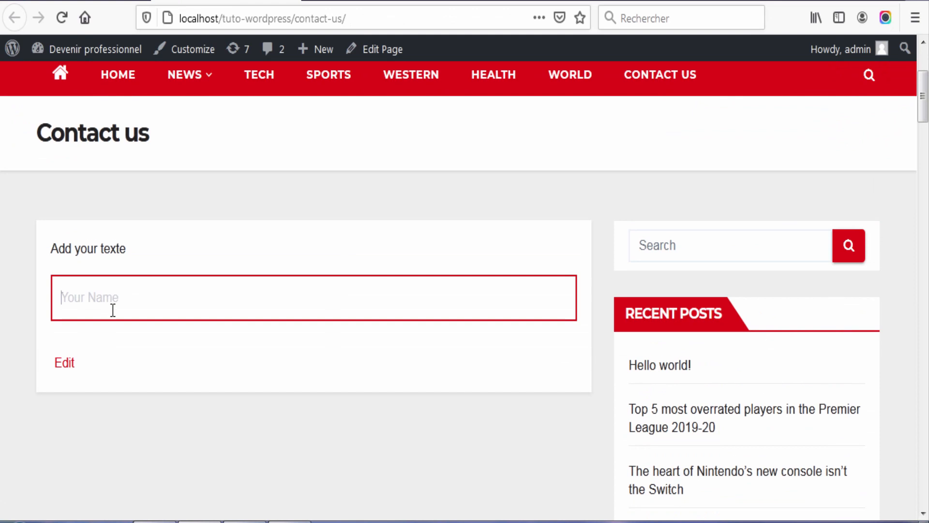
{"action": "left_click", "coordinate": [155, 415]}
{"action": "left_click", "coordinate": [73, 309]}
{"action": "left_click", "coordinate": [600, 276]}
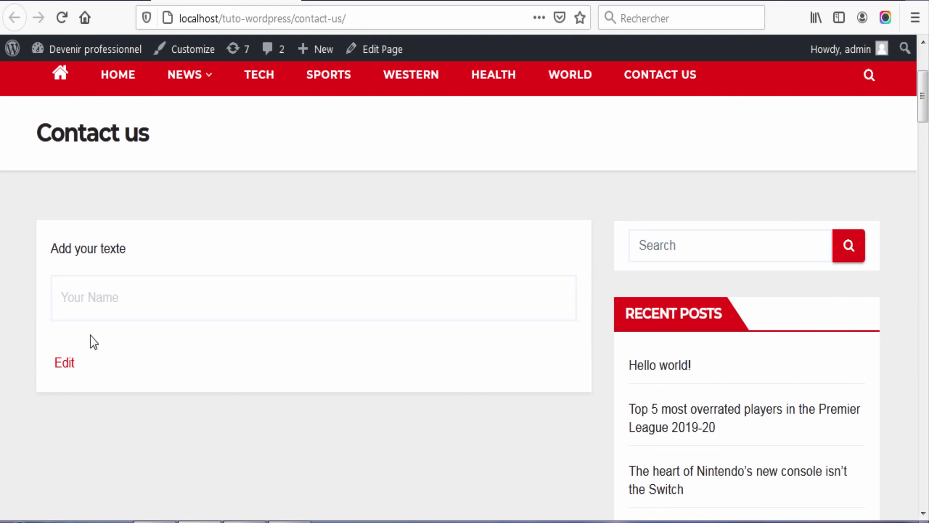
Test the placeholder on the live page by entering sample text in the name field and clearing it
{"action": "left_click", "coordinate": [149, 310]}
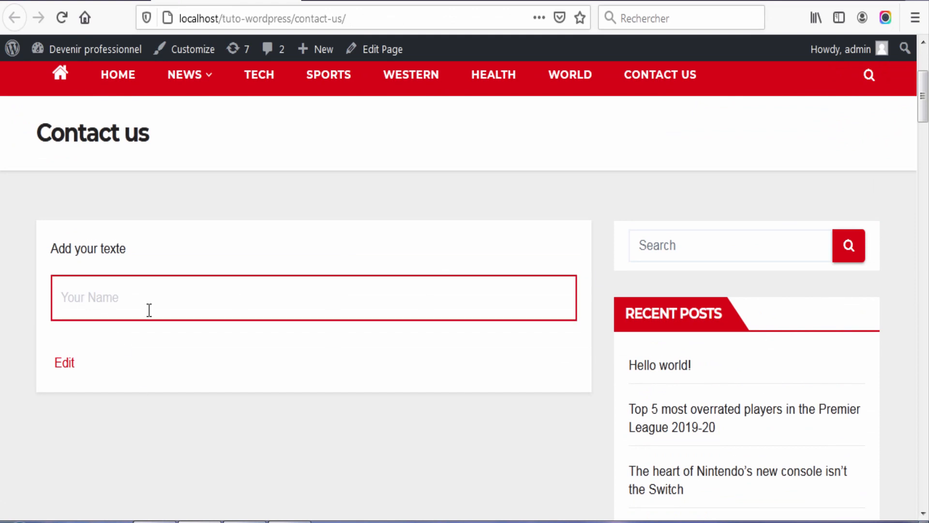
{"action": "type", "text": "scssdsdsdsd"}
{"action": "key", "text": "BackSpace"}
{"action": "key", "text": "BackSpace"}
{"action": "key", "text": "BackSpace"}
{"action": "key", "text": "BackSpace"}
{"action": "key", "text": "BackSpace"}
{"action": "key", "text": "BackSpace"}
{"action": "key", "text": "BackSpace"}
{"action": "key", "text": "BackSpace"}
{"action": "key", "text": "BackSpace"}
{"action": "key", "text": "BackSpace"}
{"action": "key", "text": "BackSpace"}
{"action": "key", "text": "BackSpace"}
{"action": "left_click", "coordinate": [181, 361]}
Return to the form editor and add an empty <label></label> pair on a separate line below the name tag
{"action": "left_click", "coordinate": [107, 1]}
{"action": "scroll", "coordinate": [239, 257], "scroll_direction": "down", "scroll_amount": 3}
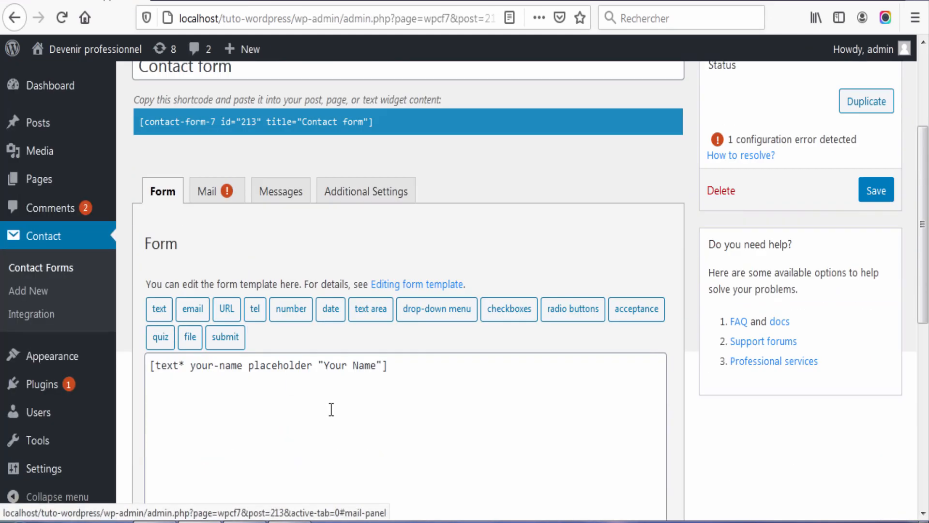
{"action": "left_click", "coordinate": [420, 371]}
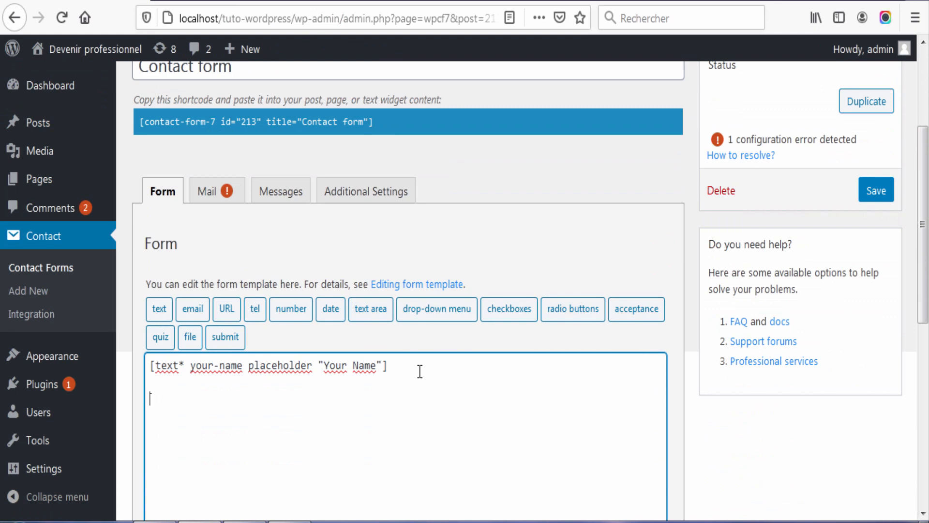
{"action": "key", "text": "super"}
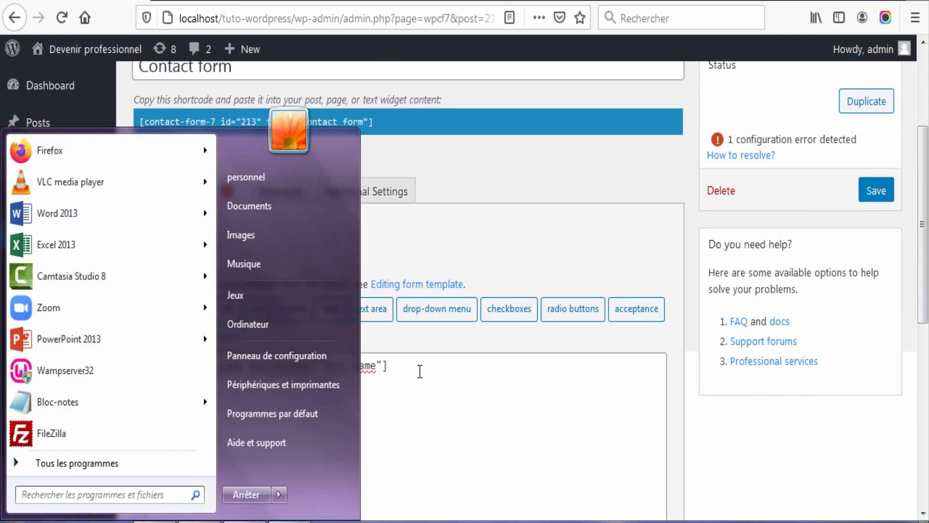
{"action": "left_click", "coordinate": [462, 447]}
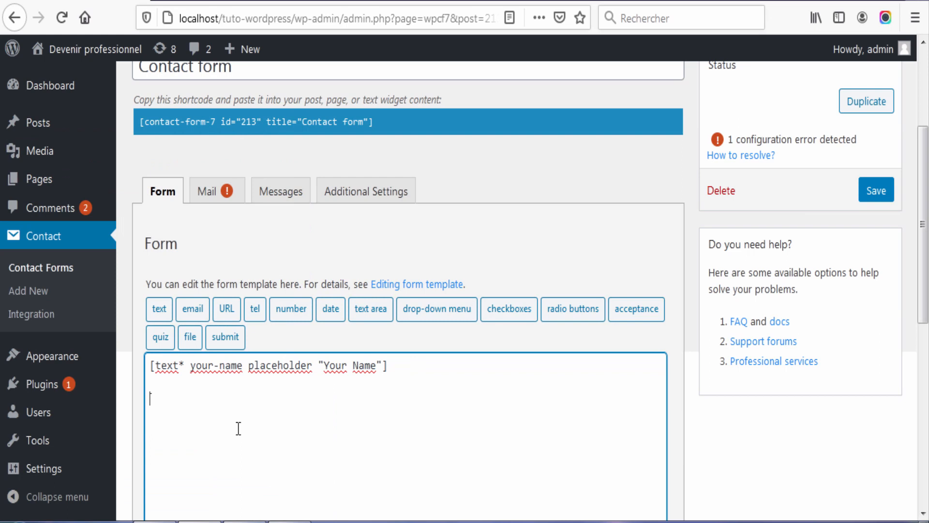
{"action": "type", "text": "«"}
{"action": "type", "text": "<"}
{"action": "type", "text": "labe"}
{"action": "type", "text": "l"}
{"action": "type", "text": "<"}
{"action": "type", "text": ">"}
{"action": "key", "text": "Left"}
{"action": "type", "text": "/labe"}
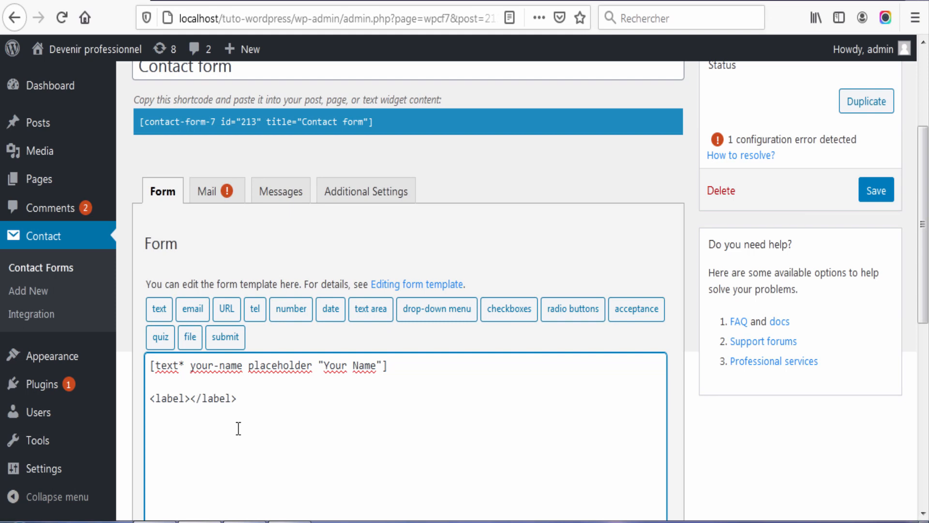
Write "Your name (required)" as the text inside the label element
{"action": "mouse_move", "coordinate": [244, 521]}
{"action": "left_click", "coordinate": [192, 398]}
{"action": "type", "text": "Your name "}
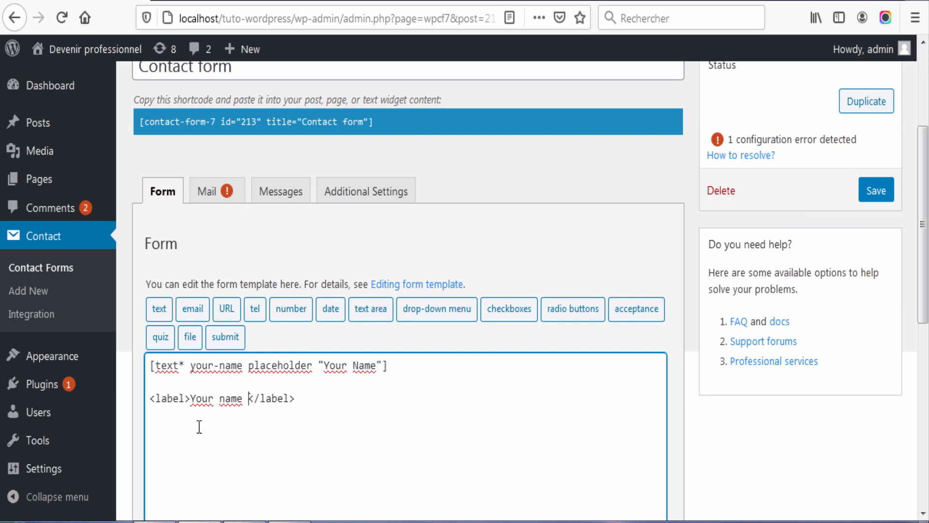
{"action": "type", "text": "(required"}
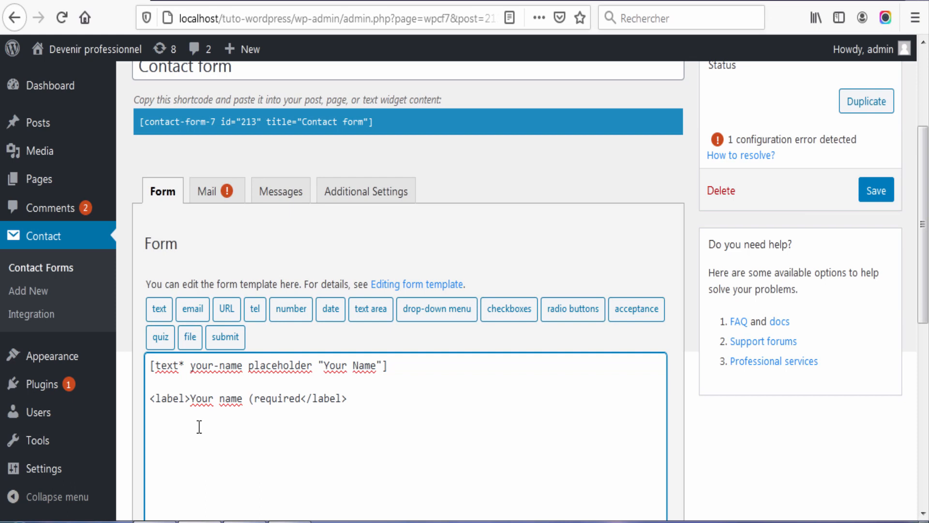
{"action": "type", "text": "à"}
{"action": "key", "text": "BackSpace"}
{"action": "type", "text": ")"}
Insert a required text tag named your-name1 inside the label, after its text, and save the form
{"action": "left_click", "coordinate": [157, 314]}
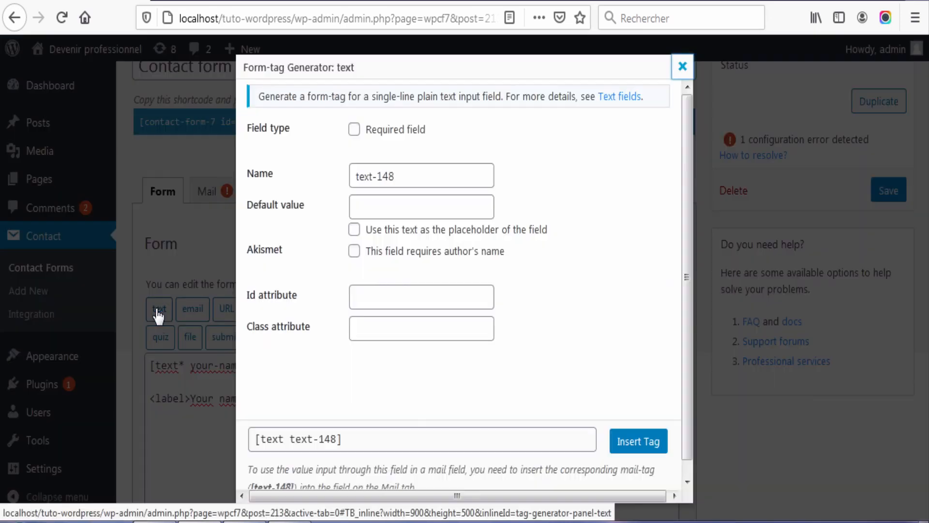
{"action": "triple_click", "coordinate": [408, 182]}
{"action": "key", "text": "BackSpace"}
{"action": "type", "text": "y"}
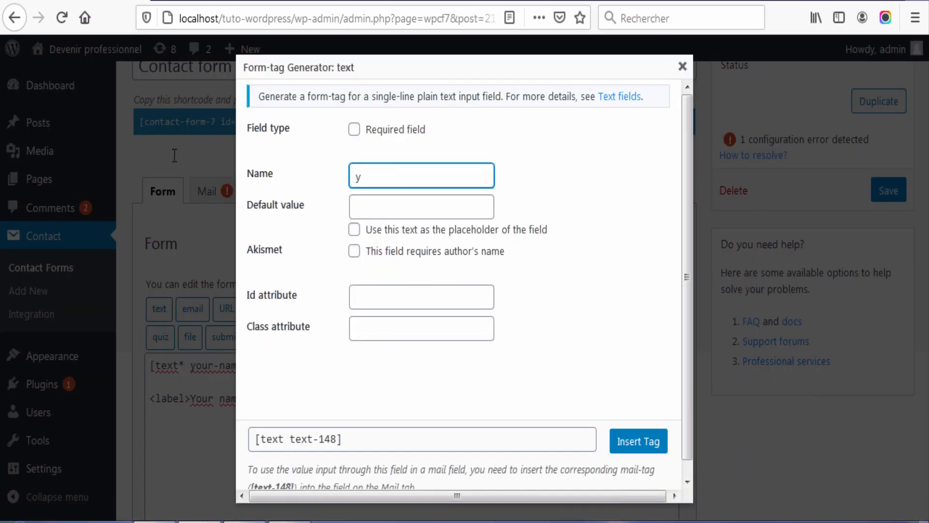
{"action": "type", "text": "ou"}
{"action": "type", "text": "r-"}
{"action": "type", "text": "na,e"}
{"action": "type", "text": "me"}
{"action": "type", "text": "1"}
{"action": "left_click", "coordinate": [364, 138]}
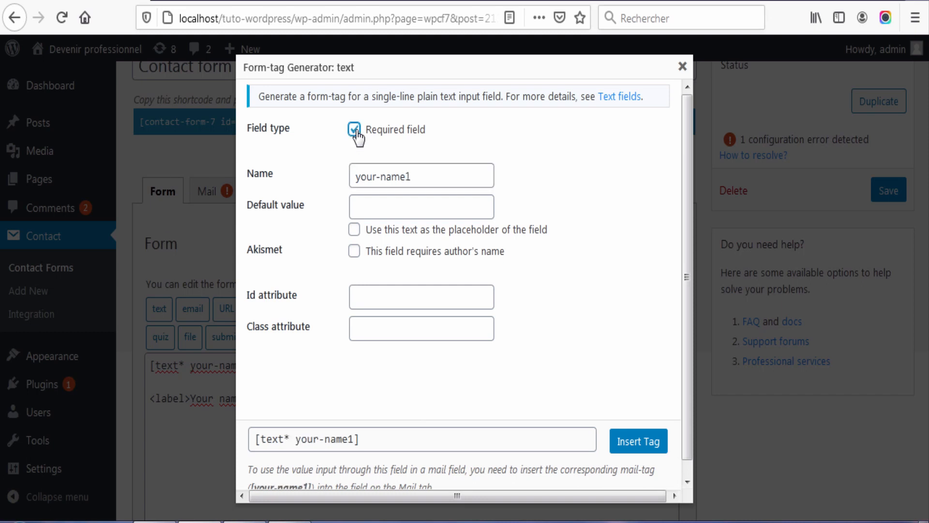
{"action": "left_click", "coordinate": [649, 441]}
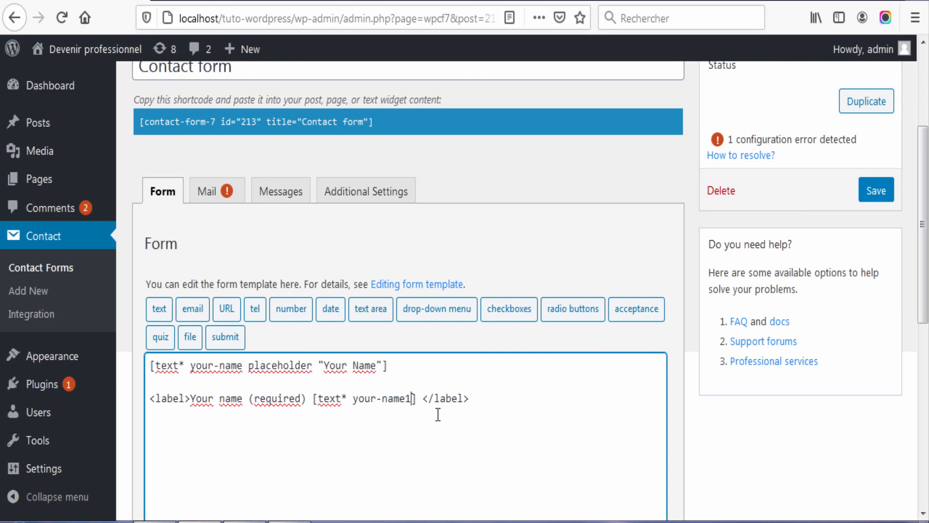
{"action": "left_click", "coordinate": [876, 190]}
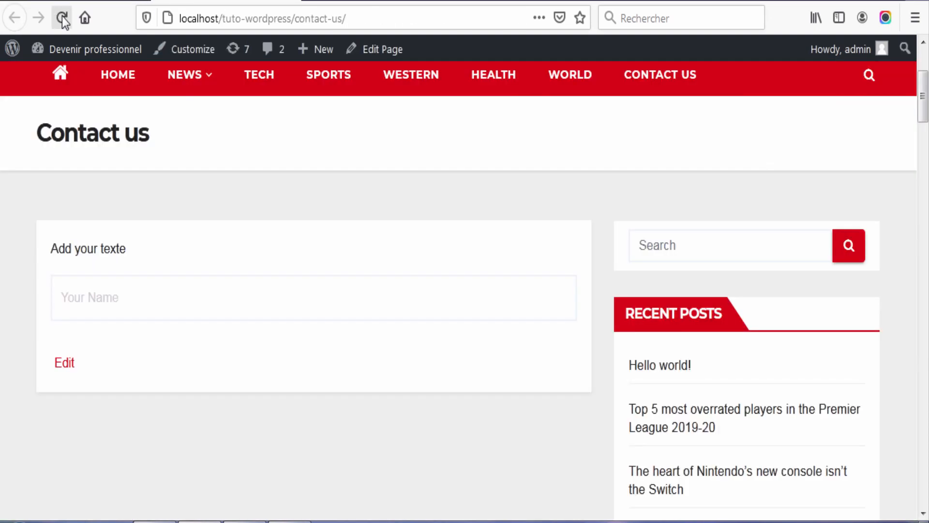
Reload the live Contact us page and compare the placeholder-style name field with the labelled one
{"action": "left_click", "coordinate": [62, 18]}
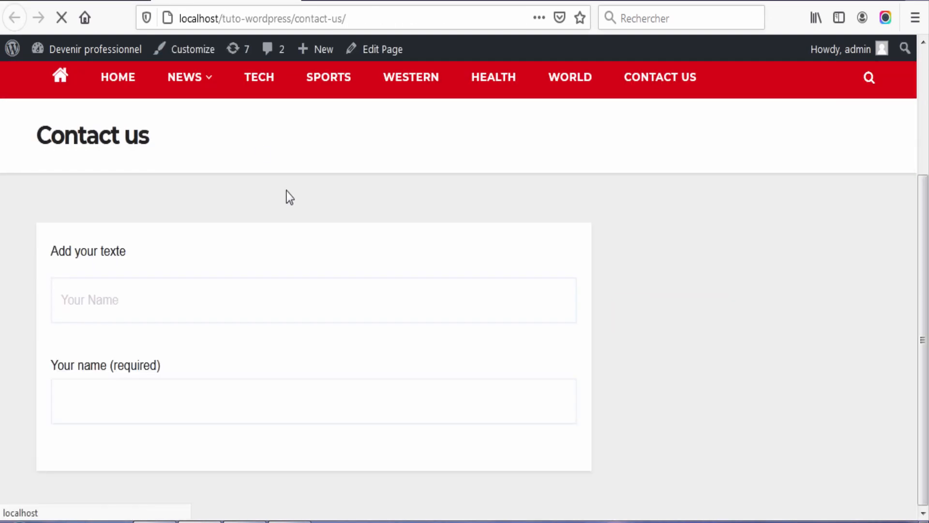
{"action": "scroll", "coordinate": [287, 191], "scroll_direction": "down", "scroll_amount": 4}
{"action": "left_click", "coordinate": [187, 142]}
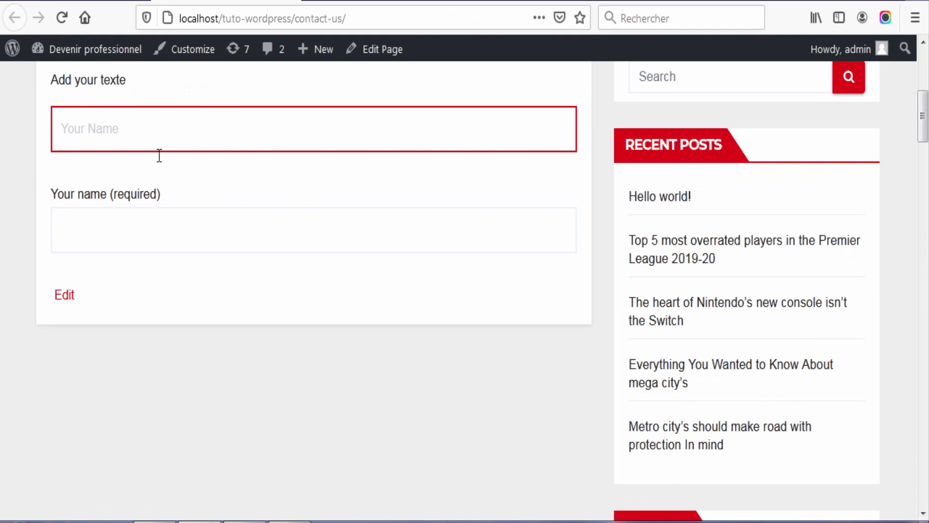
{"action": "left_click", "coordinate": [257, 131]}
{"action": "left_click", "coordinate": [131, 241]}
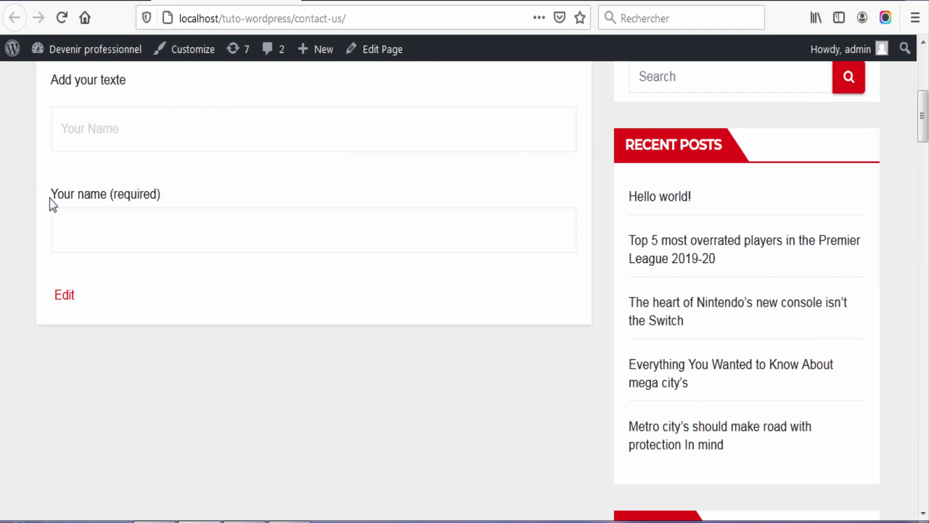
{"action": "left_click_drag", "start_coordinate": [50, 196], "coordinate": [184, 193]}
{"action": "left_click", "coordinate": [192, 193]}
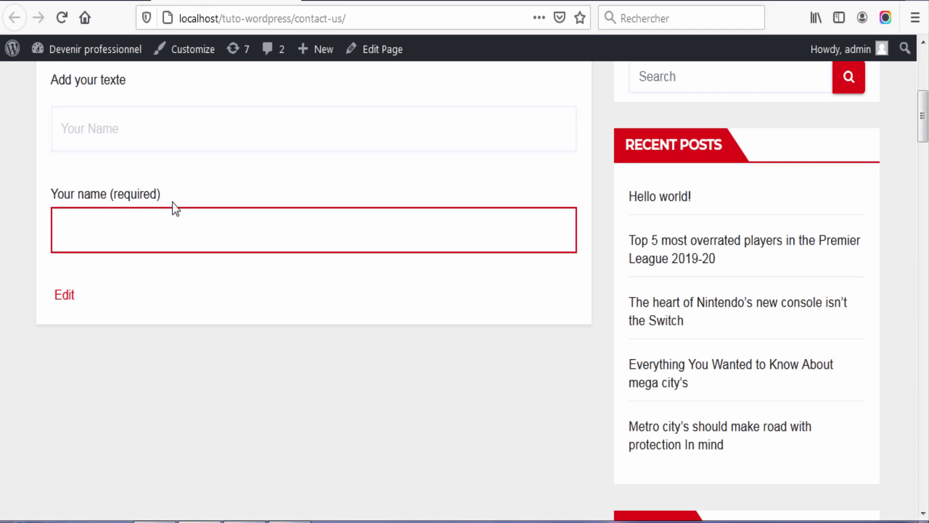
{"action": "left_click_drag", "start_coordinate": [170, 201], "coordinate": [45, 199]}
{"action": "left_click", "coordinate": [46, 199]}
Go back to the form editor and delete the whole label line containing the your-name1 tag
{"action": "left_click", "coordinate": [14, 18]}
{"action": "scroll", "coordinate": [421, 370], "scroll_direction": "down", "scroll_amount": 2}
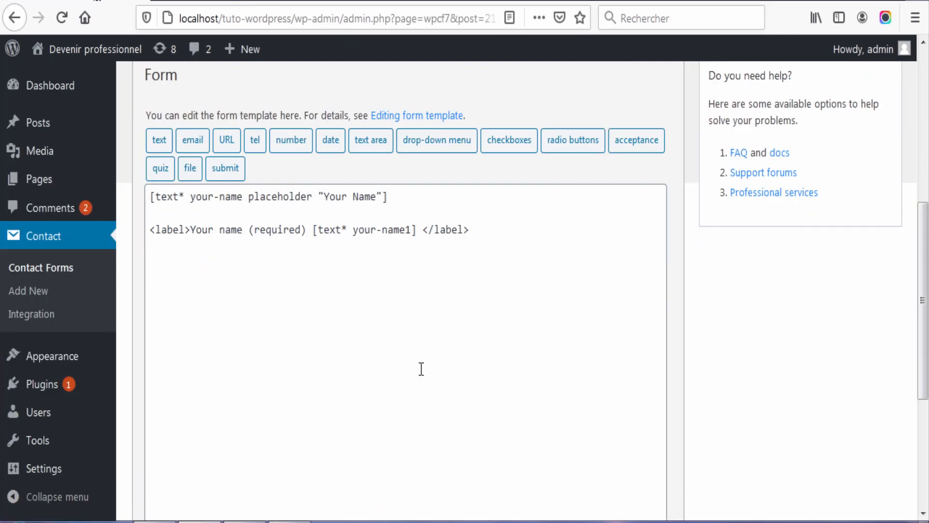
{"action": "left_click", "coordinate": [431, 339]}
{"action": "left_click_drag", "start_coordinate": [482, 229], "coordinate": [69, 226]}
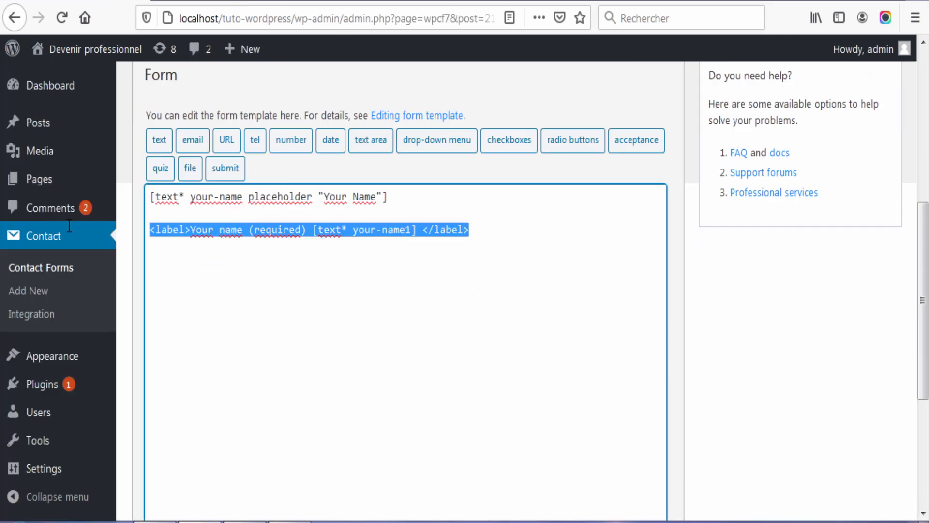
{"action": "key", "text": "BackSpace"}
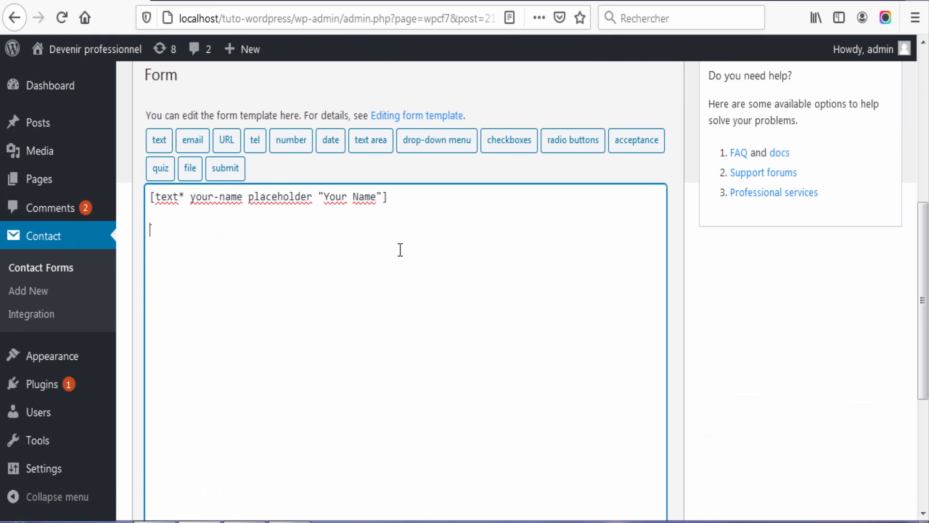
Start an email tag on the line below the name tag, naming it your-email and marking it required
{"action": "left_click", "coordinate": [385, 201]}
{"action": "key", "text": "Return"}
{"action": "left_click", "coordinate": [193, 141]}
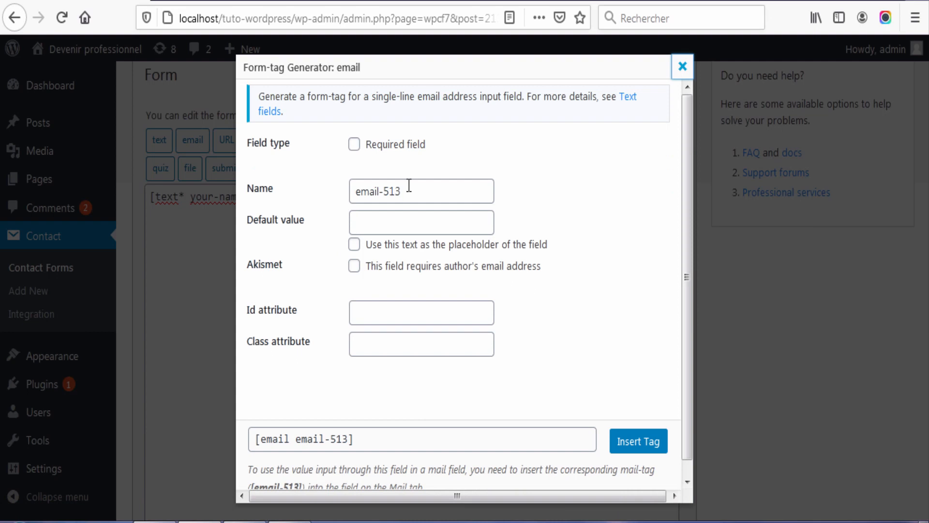
{"action": "left_click_drag", "start_coordinate": [408, 186], "coordinate": [131, 174]}
{"action": "key", "text": "BackSpace"}
{"action": "type", "text": "your"}
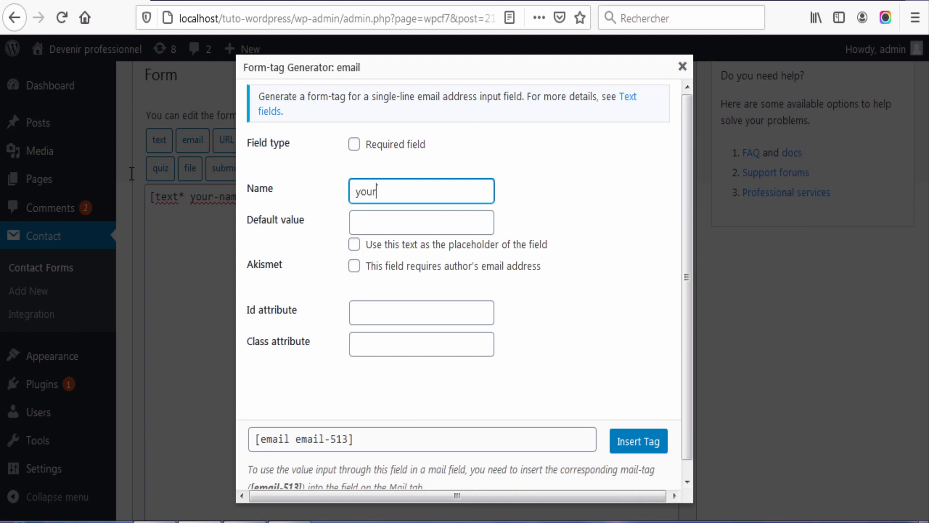
{"action": "type", "text": "-email"}
{"action": "left_click", "coordinate": [355, 145]}
Use "Your Email (required)" as the email tag's placeholder, insert the tag and save the form
{"action": "left_click", "coordinate": [402, 229]}
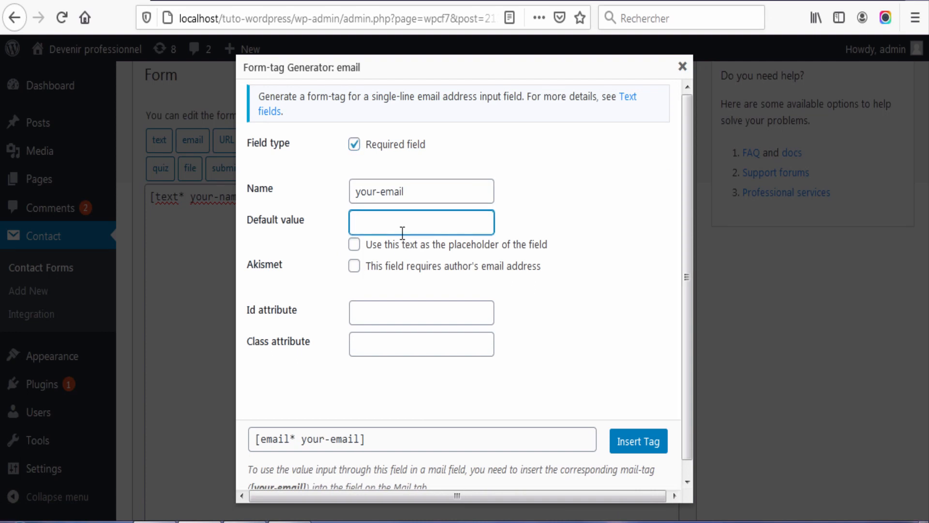
{"action": "type", "text": "Your Email (requiredà"}
{"action": "key", "text": "BackSpace"}
{"action": "left_click", "coordinate": [354, 245]}
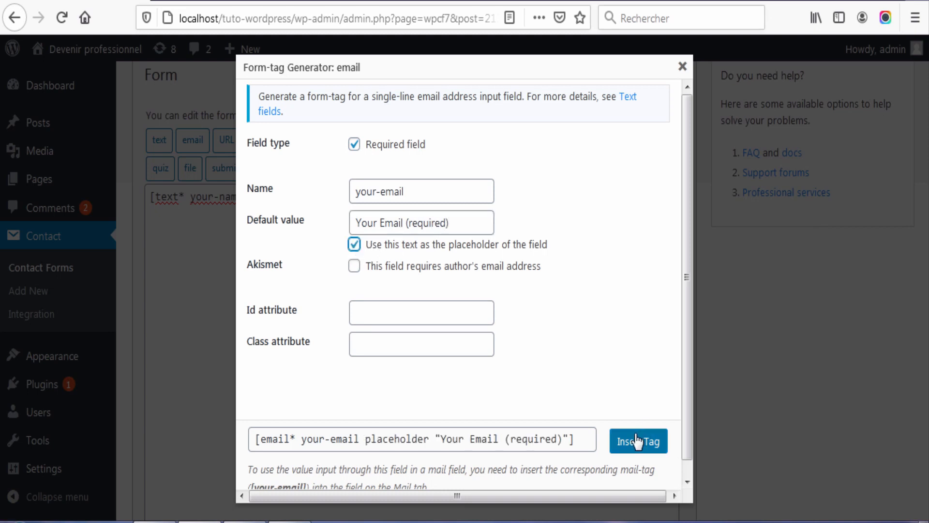
{"action": "left_click", "coordinate": [647, 448]}
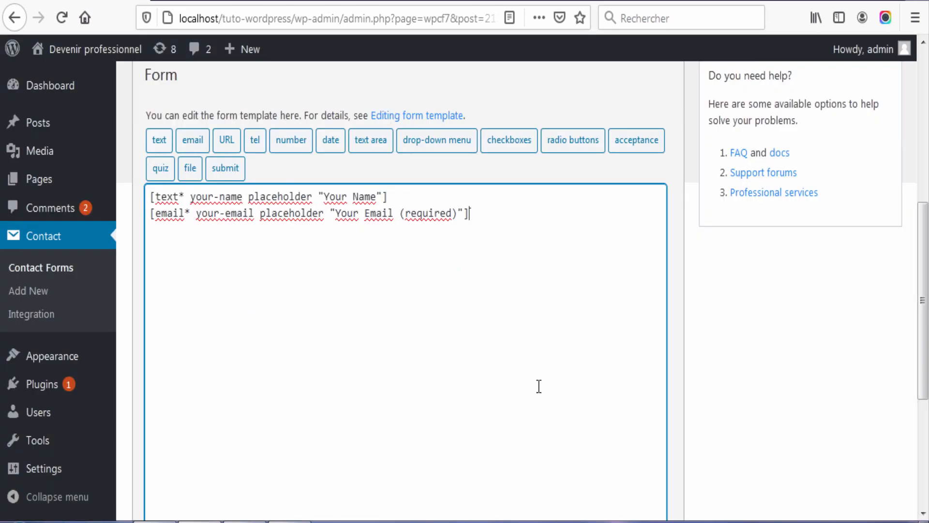
{"action": "scroll", "coordinate": [634, 315], "scroll_direction": "up", "scroll_amount": 3}
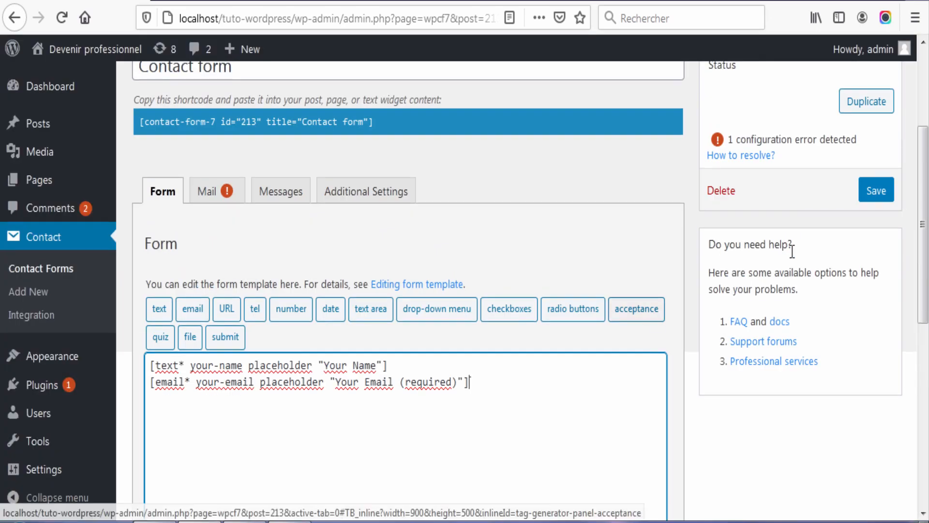
{"action": "left_click", "coordinate": [876, 191]}
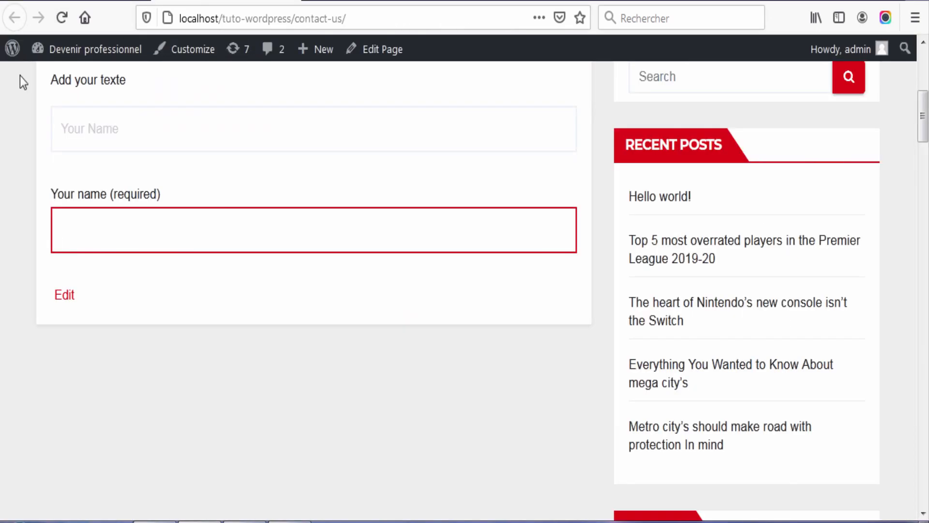
Reload the live Contact us page and check the name and email fields
{"action": "left_click", "coordinate": [63, 23]}
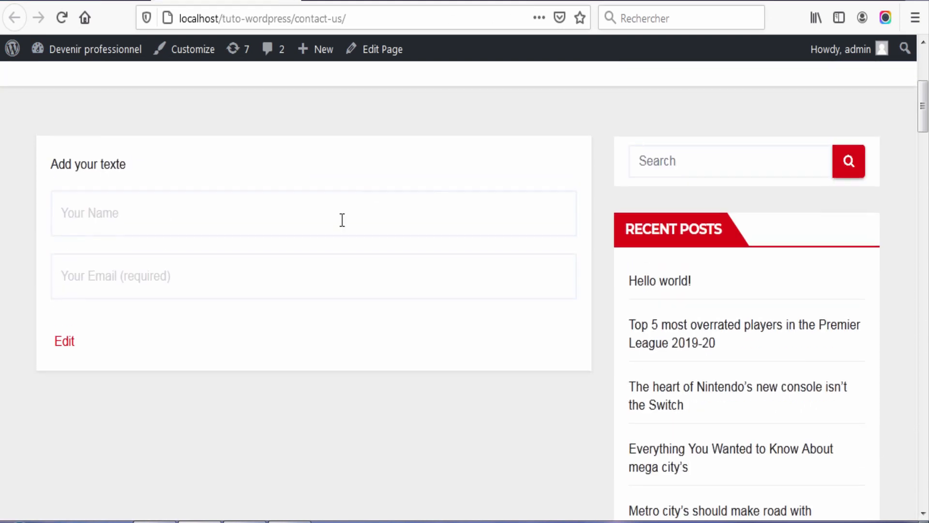
{"action": "left_click", "coordinate": [185, 220]}
{"action": "left_click", "coordinate": [191, 283]}
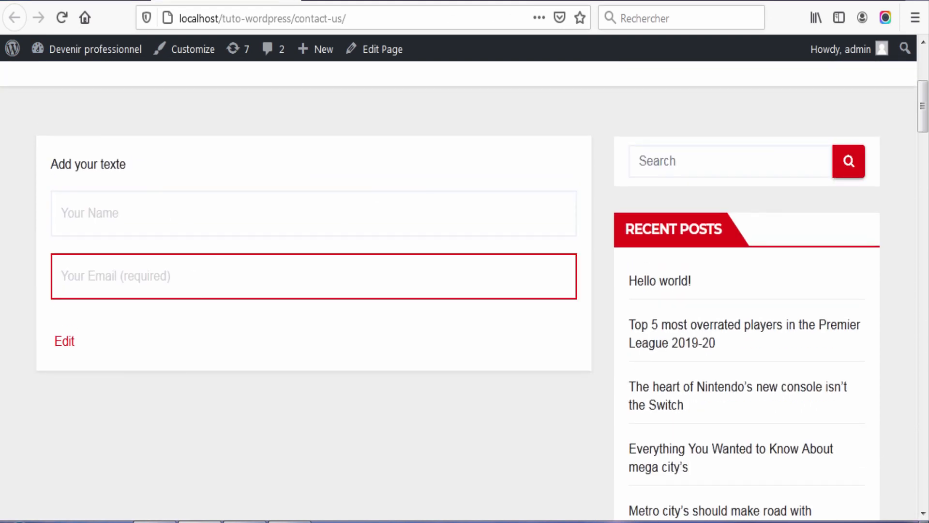
Return to the form editor and start a telephone tag named your-phone below the email tag
{"action": "left_click", "coordinate": [91, 3]}
{"action": "scroll", "coordinate": [364, 326], "scroll_direction": "down", "scroll_amount": 4}
{"action": "left_click", "coordinate": [480, 293]}
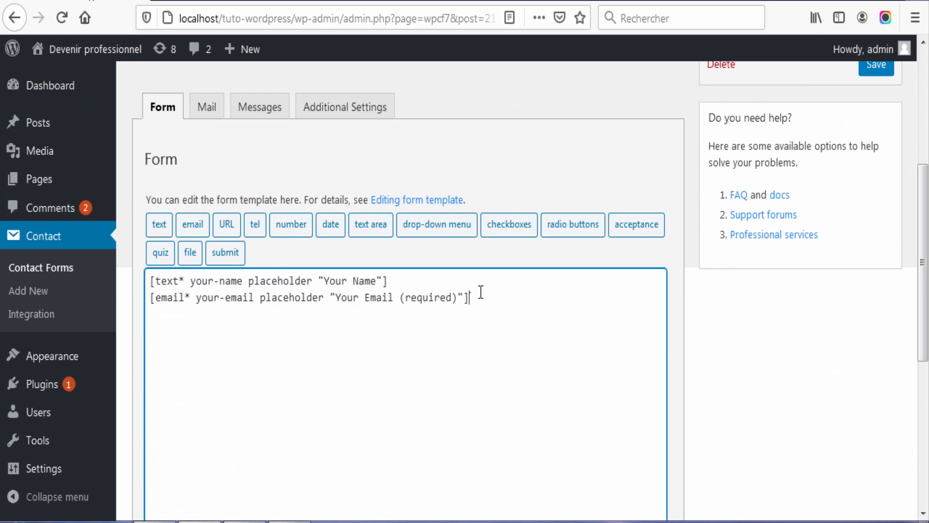
{"action": "left_click", "coordinate": [255, 224]}
{"action": "triple_click", "coordinate": [411, 189]}
{"action": "key", "text": "BackSpace"}
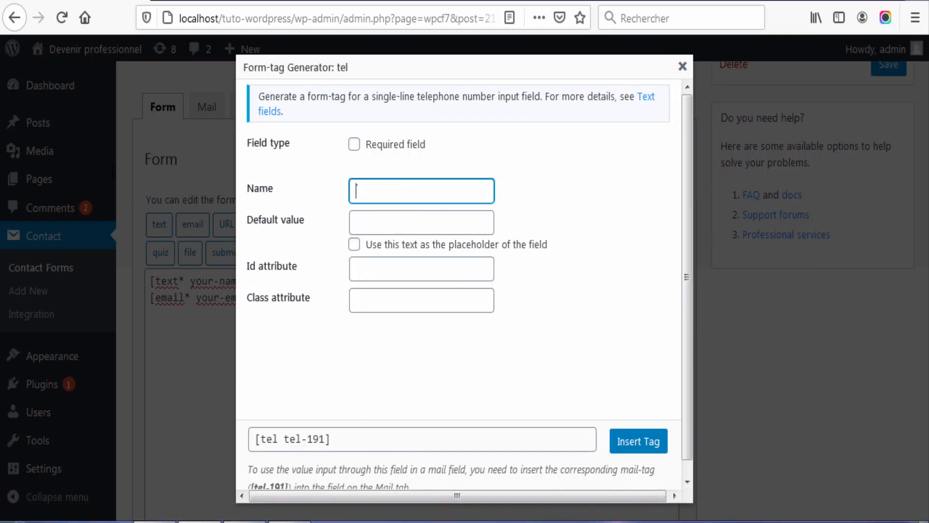
{"action": "type", "text": "your-phone"}
Use "Your mobile or phone" as the telephone tag's placeholder and insert the tag into the form template
{"action": "key", "text": "Tab"}
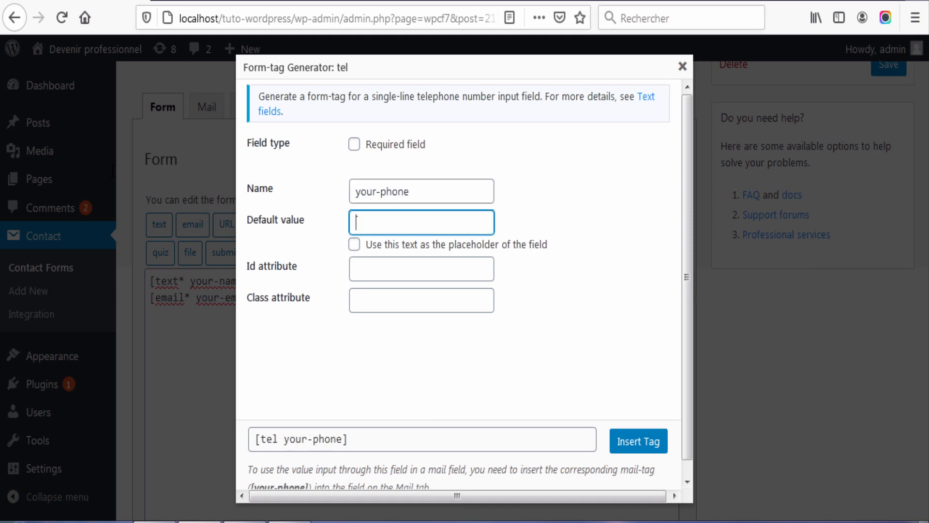
{"action": "type", "text": "Your mobile or phone"}
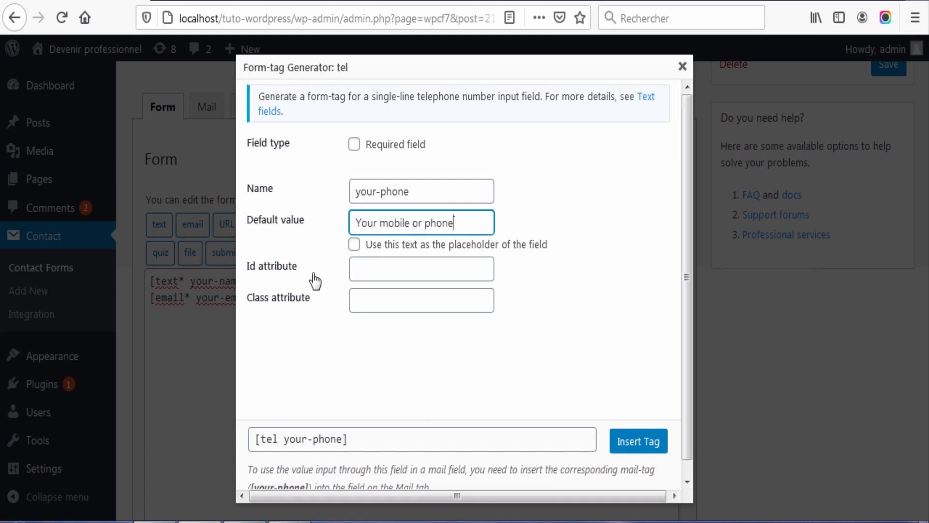
{"action": "left_click", "coordinate": [355, 245]}
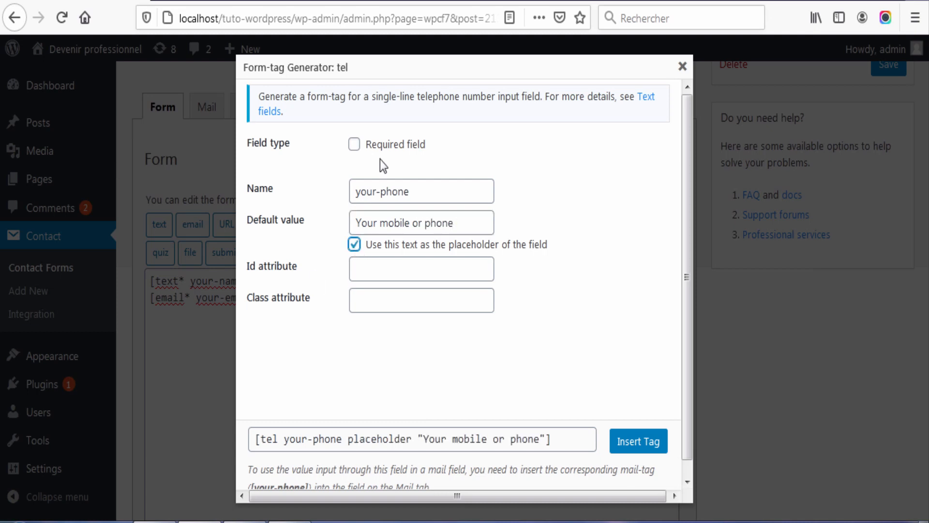
{"action": "left_click", "coordinate": [641, 442]}
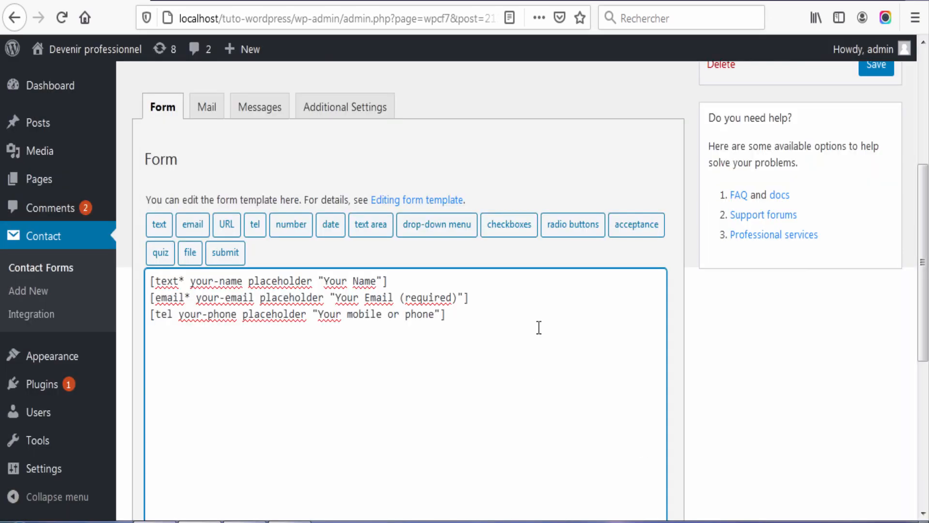
Start a URL tag below the telephone tag and name it your-website
{"action": "left_click", "coordinate": [231, 231]}
{"action": "left_click", "coordinate": [415, 169]}
{"action": "key", "text": "ctrl+a"}
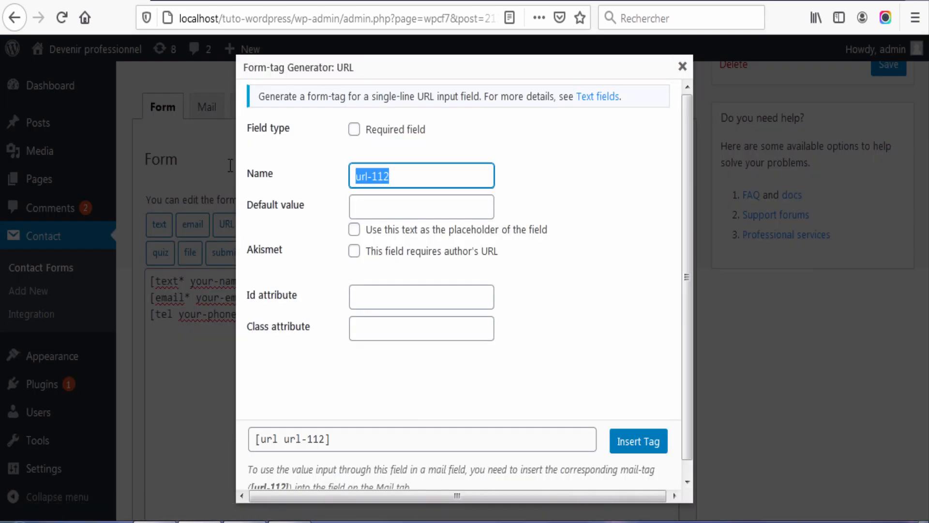
{"action": "key", "text": "BackSpace"}
{"action": "type", "text": "web==="}
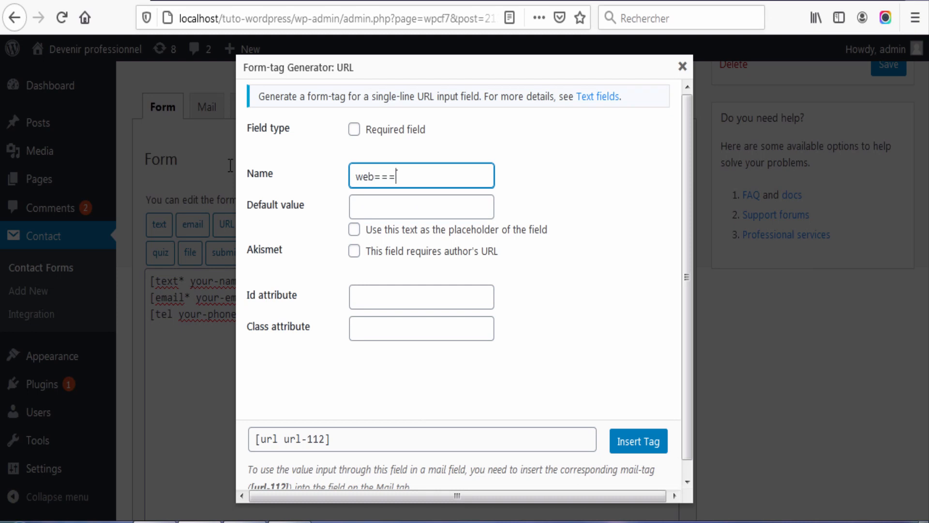
{"action": "key", "text": "BackSpace"}
{"action": "key", "text": "BackSpace"}
{"action": "key", "text": "BackSpace"}
{"action": "key", "text": "BackSpace"}
{"action": "key", "text": "BackSpace"}
{"action": "key", "text": "BackSpace"}
{"action": "type", "text": "your-website"}
Insert the URL tag as an optional field with the placeholder "Your website" and save the form
{"action": "left_click", "coordinate": [354, 129]}
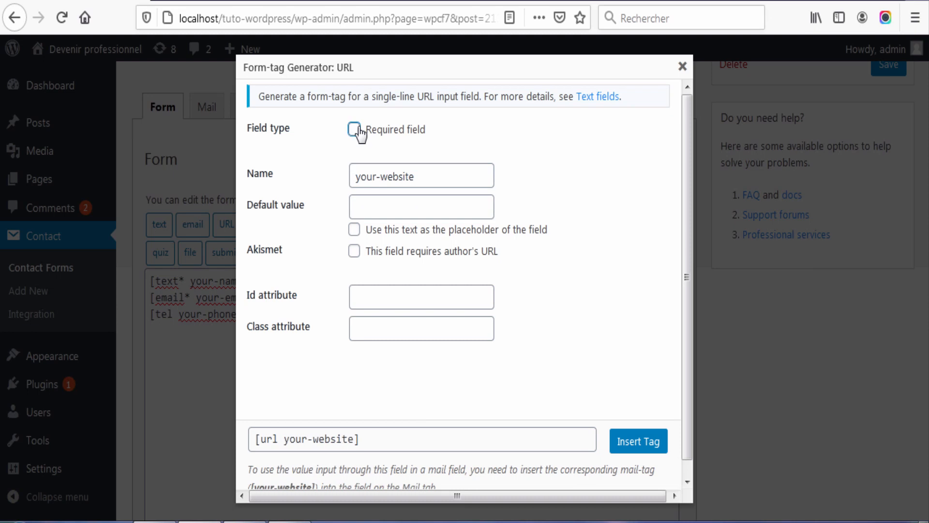
{"action": "left_click", "coordinate": [375, 209]}
{"action": "type", "text": "Yo"}
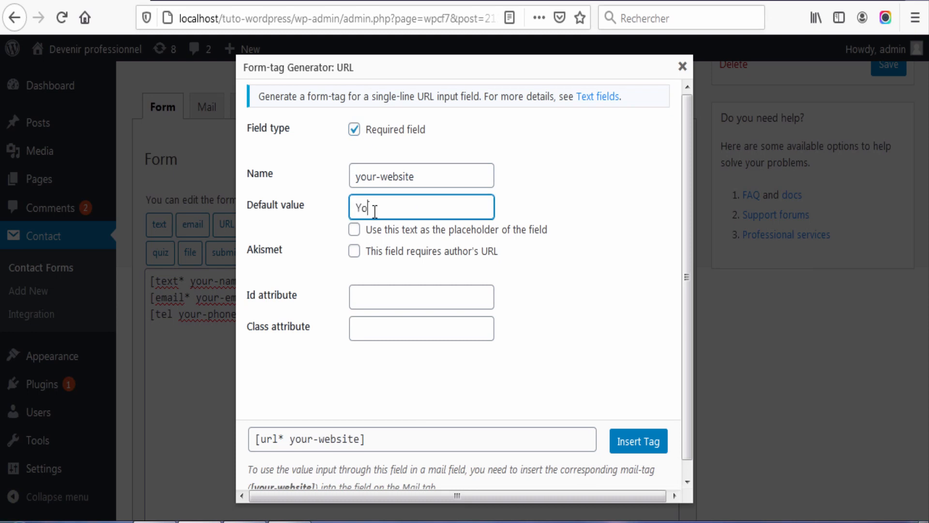
{"action": "type", "text": "ur website"}
{"action": "left_click", "coordinate": [355, 229]}
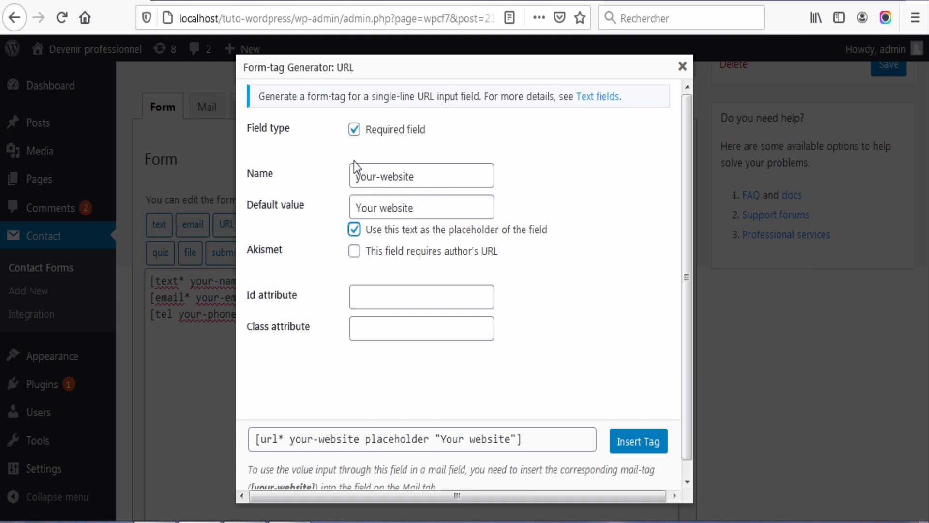
{"action": "left_click", "coordinate": [355, 135]}
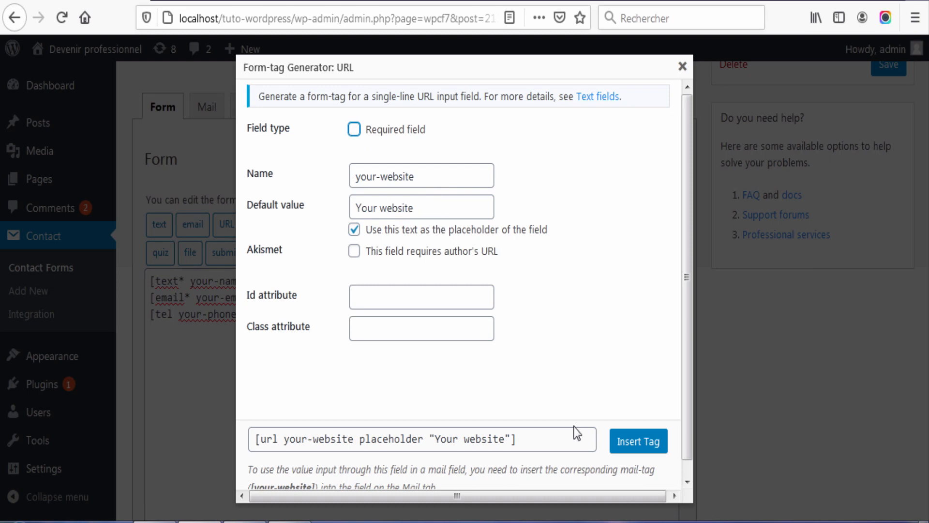
{"action": "left_click", "coordinate": [639, 441]}
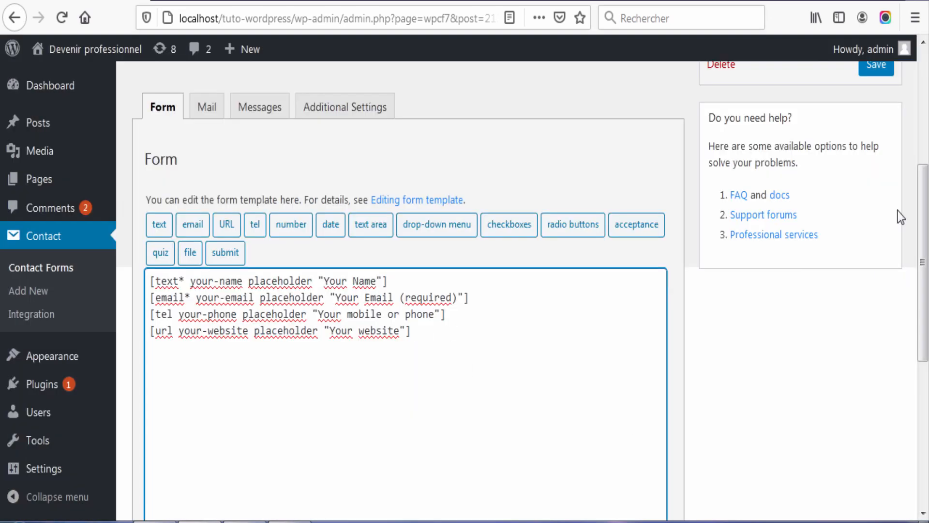
{"action": "left_click", "coordinate": [876, 65]}
Reload the live Contact us page and check the name, email, phone and website fields one by one
{"action": "left_click", "coordinate": [252, 4]}
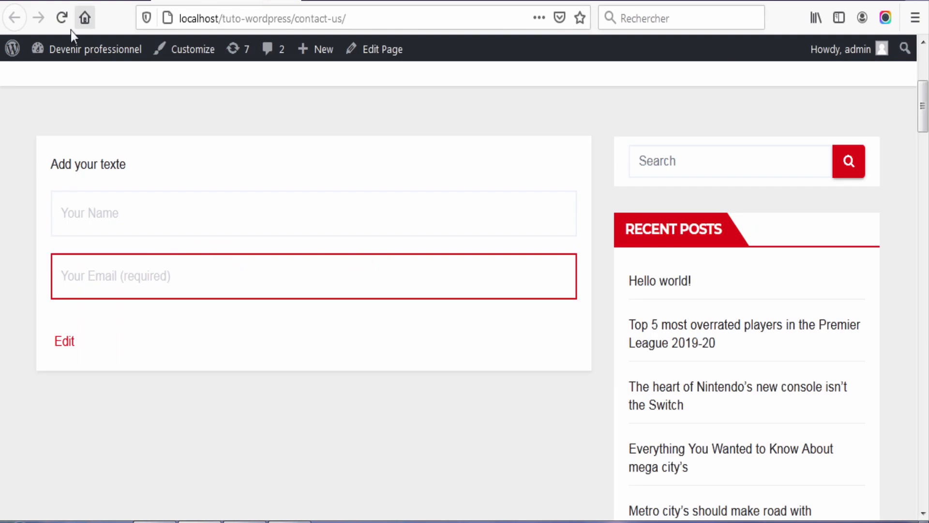
{"action": "left_click", "coordinate": [62, 18]}
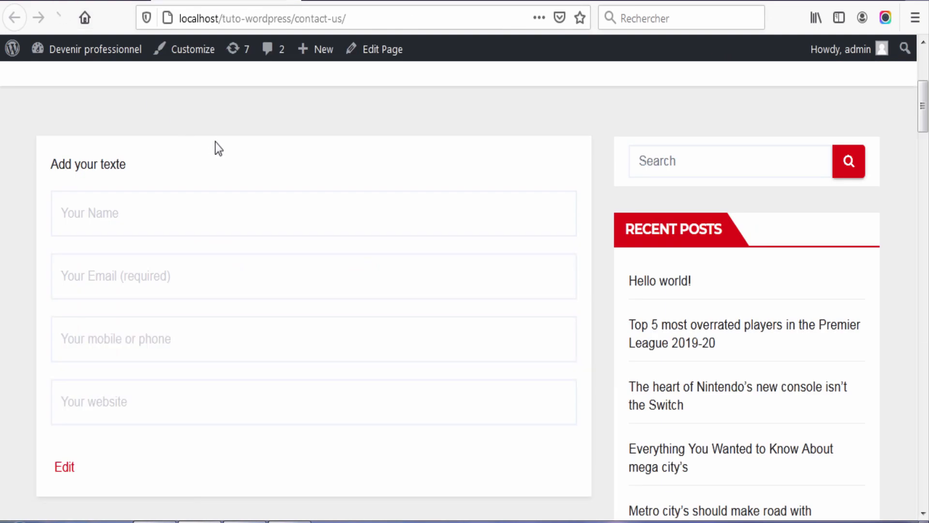
{"action": "scroll", "coordinate": [203, 206], "scroll_direction": "down", "scroll_amount": 3}
{"action": "scroll", "coordinate": [184, 186], "scroll_direction": "up", "scroll_amount": 2}
{"action": "left_click", "coordinate": [186, 145]}
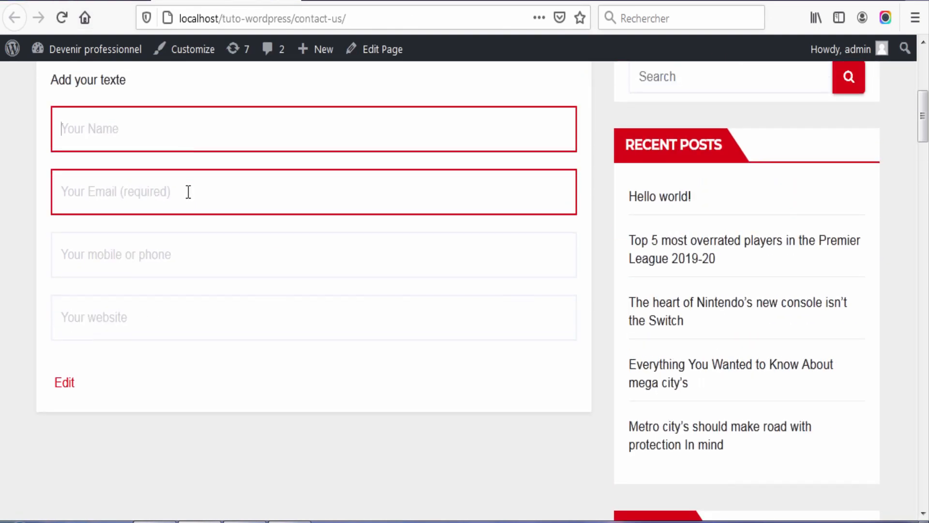
{"action": "left_click", "coordinate": [187, 190]}
{"action": "left_click", "coordinate": [216, 256]}
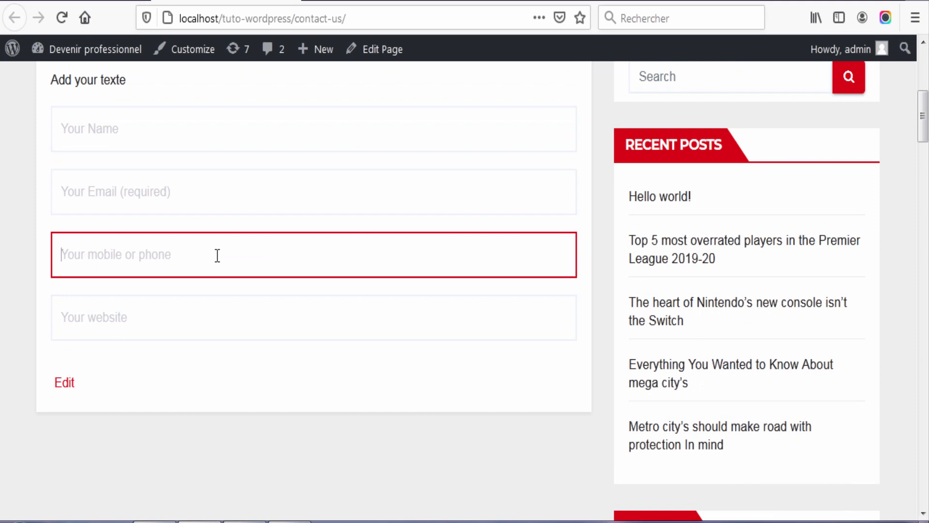
{"action": "left_click", "coordinate": [229, 325]}
{"action": "left_click", "coordinate": [231, 377]}
{"action": "scroll", "coordinate": [232, 378], "scroll_direction": "up", "scroll_amount": 3}
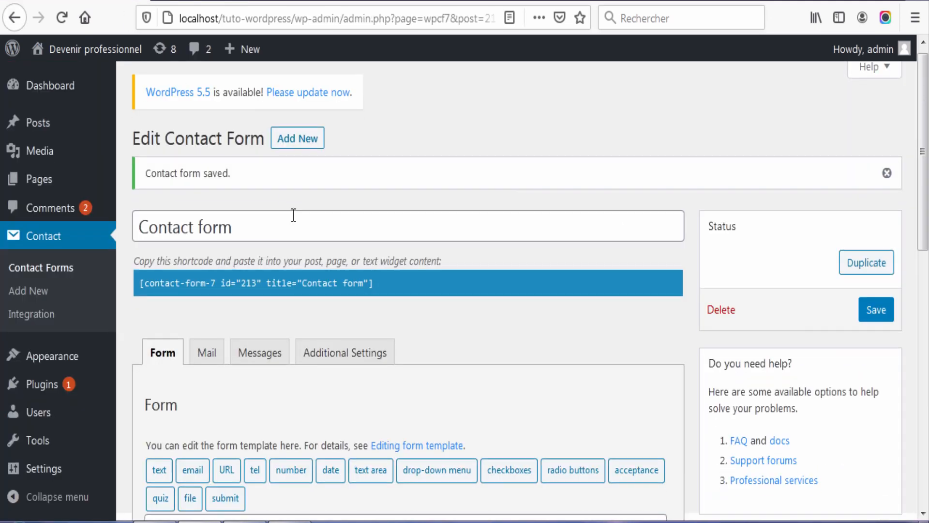
Go back to the form editor and start a drop-down menu tag named your-subject below the website tag
{"action": "scroll", "coordinate": [293, 213], "scroll_direction": "down", "scroll_amount": 7}
{"action": "left_click", "coordinate": [446, 244]}
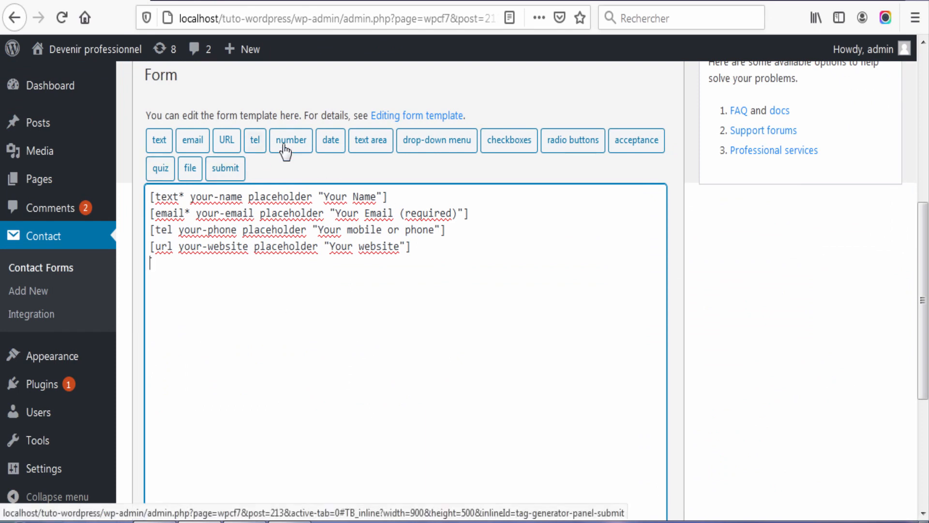
{"action": "left_click", "coordinate": [444, 145]}
{"action": "left_click_drag", "start_coordinate": [437, 192], "coordinate": [188, 182]}
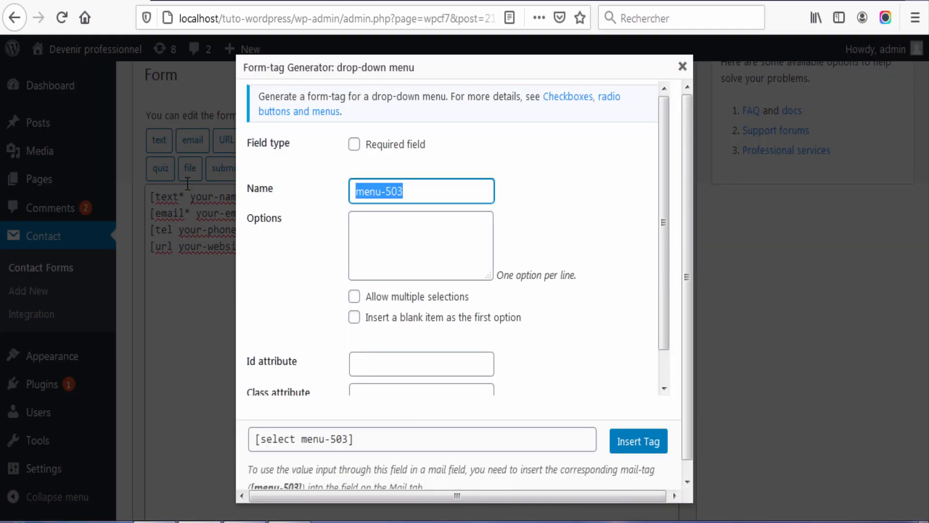
{"action": "left_click", "coordinate": [361, 217]}
{"action": "left_click_drag", "start_coordinate": [401, 195], "coordinate": [114, 146]}
{"action": "key", "text": "BackSpace"}
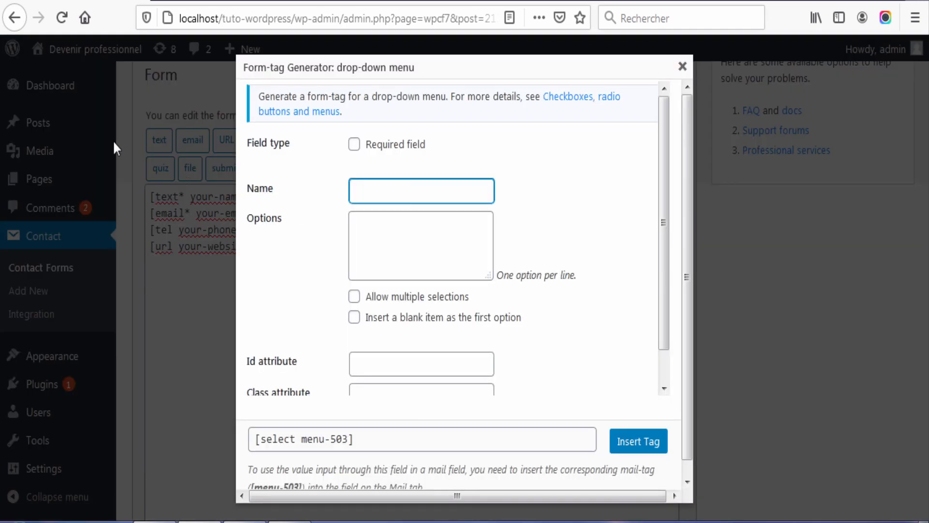
{"action": "type", "text": "your-subject"}
Enter Billing, Booking and More informations as the drop-down menu's options, one per line
{"action": "left_click", "coordinate": [384, 236]}
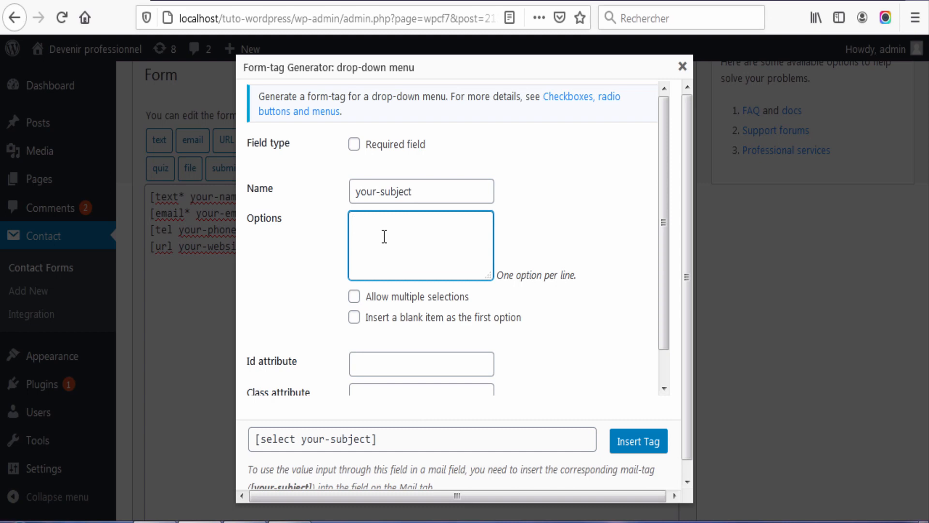
{"action": "type", "text": "Billik"}
{"action": "type", "text": "ing"}
{"action": "key", "text": "Return"}
{"action": "type", "text": "Boissons"}
{"action": "key", "text": "BackSpace"}
{"action": "key", "text": "BackSpace"}
{"action": "key", "text": "BackSpace"}
{"action": "key", "text": "BackSpace"}
{"action": "key", "text": "BackSpace"}
{"action": "key", "text": "BackSpace"}
{"action": "type", "text": "oking"}
{"action": "key", "text": "Return"}
{"action": "type", "text": "More"}
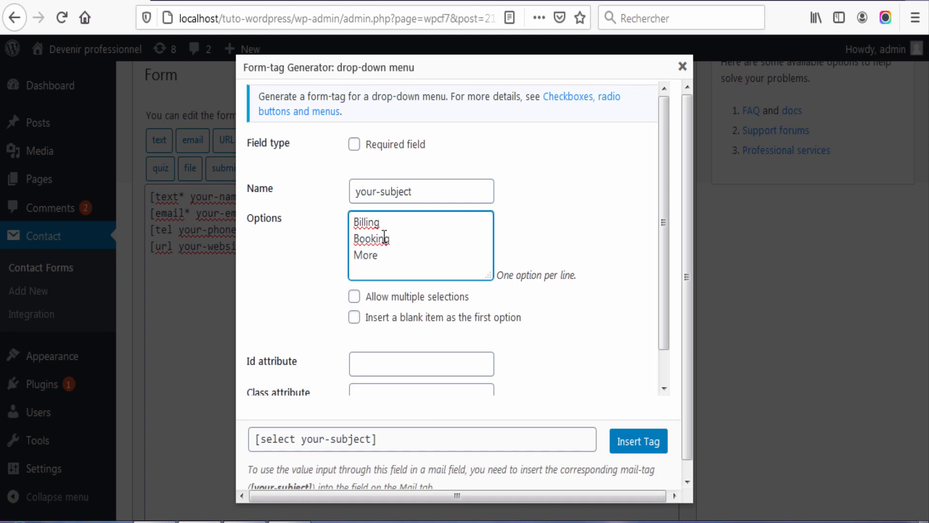
{"action": "type", "text": " informations"}
Mark the your-subject drop-down menu as required, insert its tag and save the form
{"action": "left_click", "coordinate": [353, 143]}
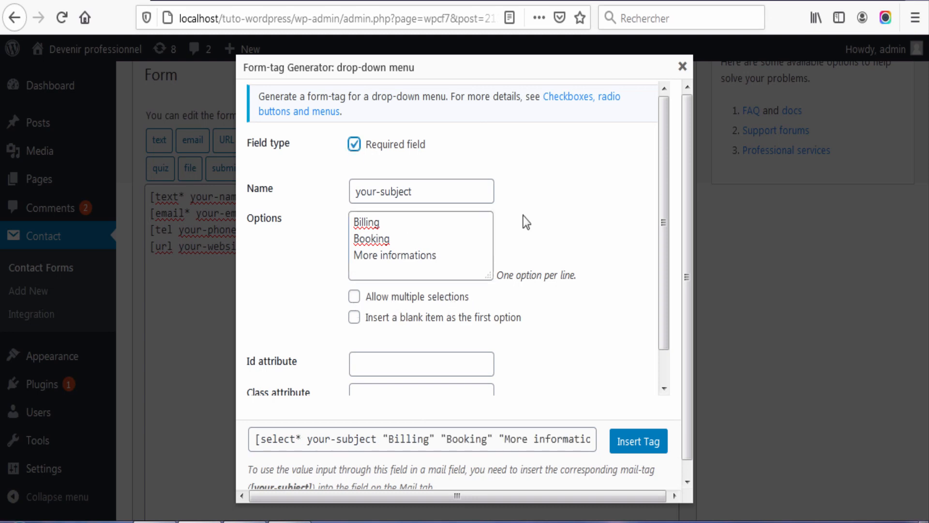
{"action": "left_click", "coordinate": [649, 443]}
{"action": "scroll", "coordinate": [774, 251], "scroll_direction": "up", "scroll_amount": 5}
{"action": "left_click", "coordinate": [874, 234]}
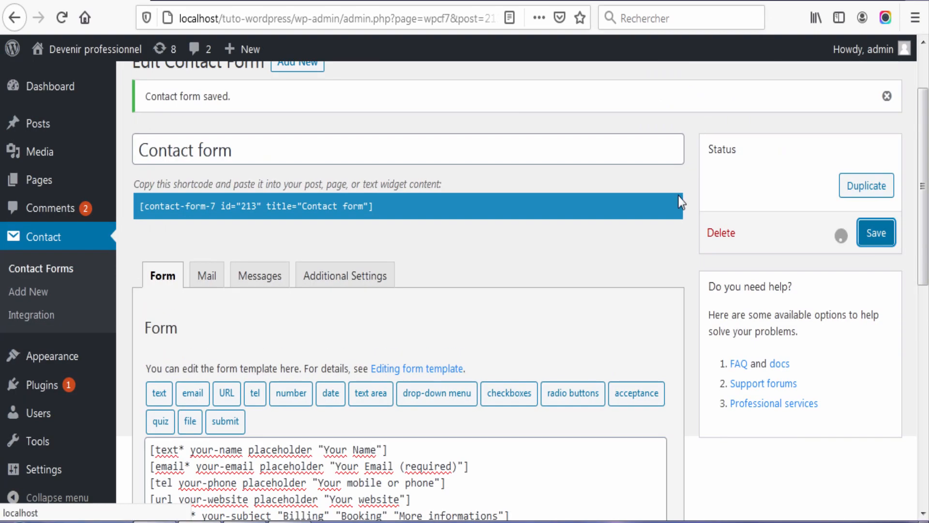
Reload the live Contact us page and try the Booking and More informations options of the subject drop-down
{"action": "left_click", "coordinate": [234, 3]}
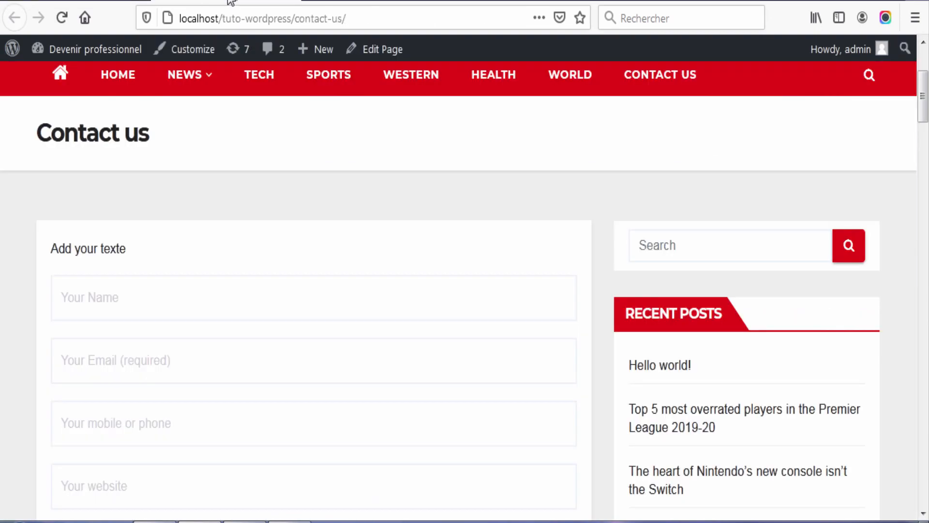
{"action": "left_click", "coordinate": [61, 19]}
{"action": "scroll", "coordinate": [370, 180], "scroll_direction": "down", "scroll_amount": 4}
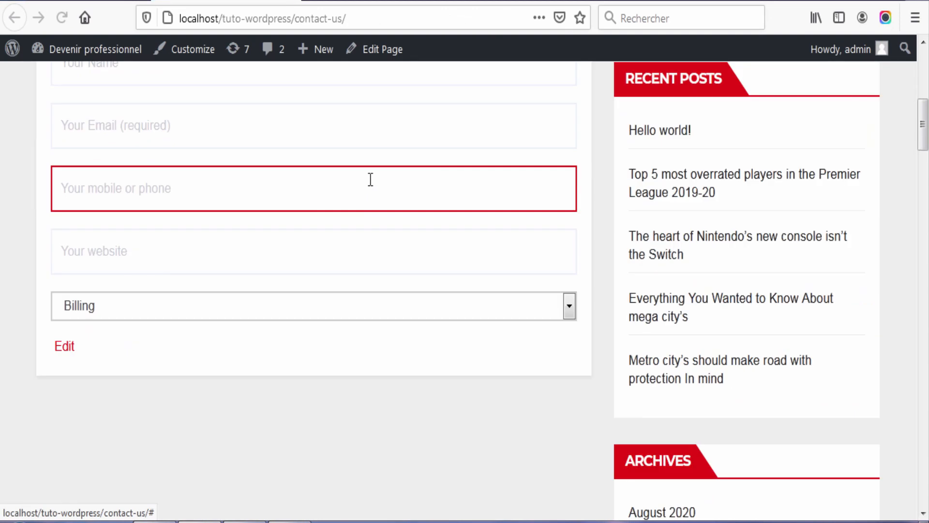
{"action": "left_click", "coordinate": [182, 296]}
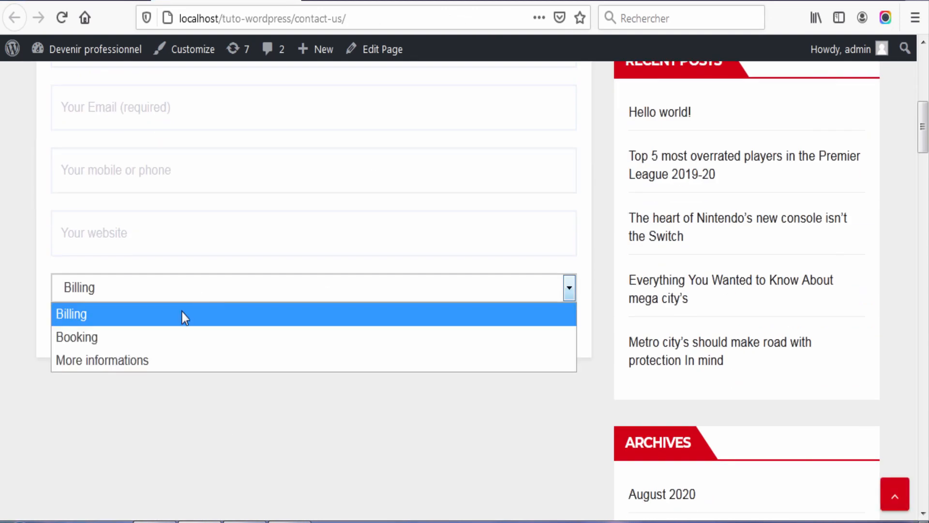
{"action": "left_click", "coordinate": [123, 339]}
{"action": "left_click", "coordinate": [161, 295]}
{"action": "left_click", "coordinate": [144, 360]}
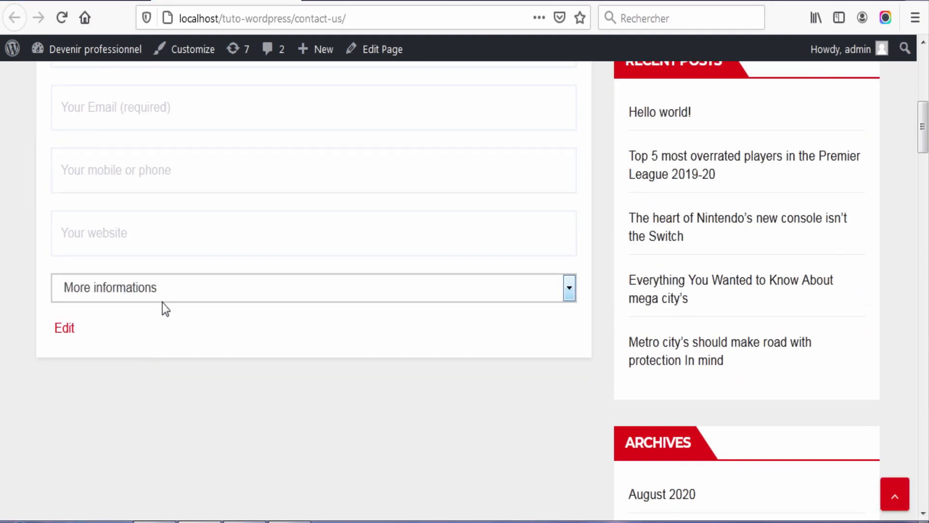
Set the subject drop-down back to Billing on the live page and look through its list of options again
{"action": "left_click", "coordinate": [162, 303]}
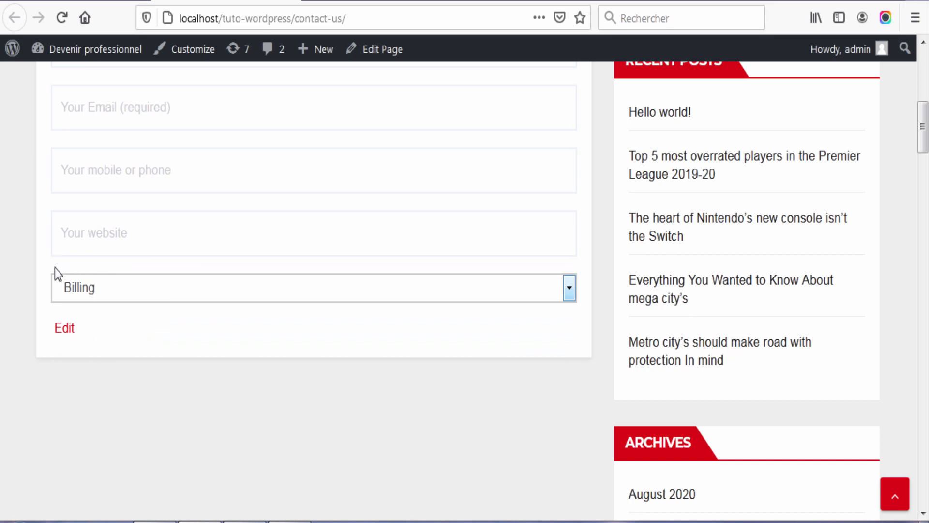
{"action": "scroll", "coordinate": [191, 291], "scroll_direction": "up", "scroll_amount": 3}
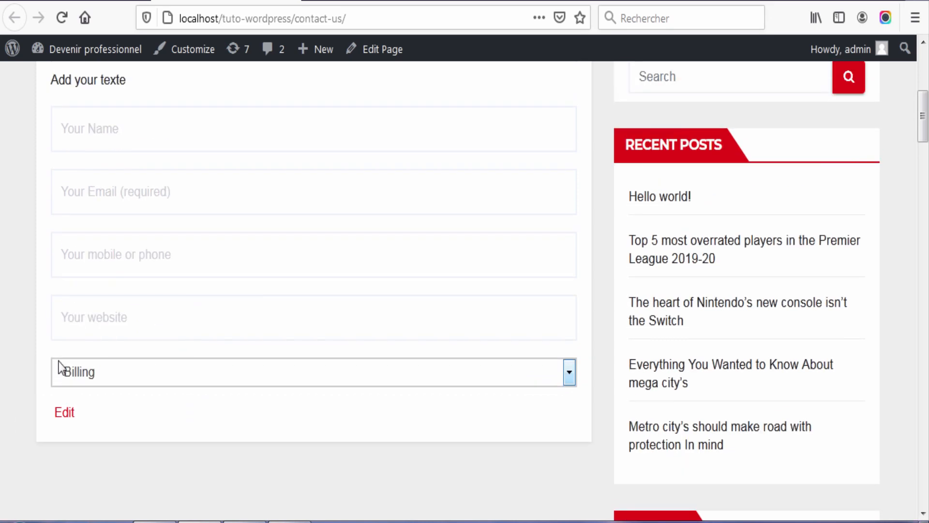
{"action": "left_click", "coordinate": [156, 380]}
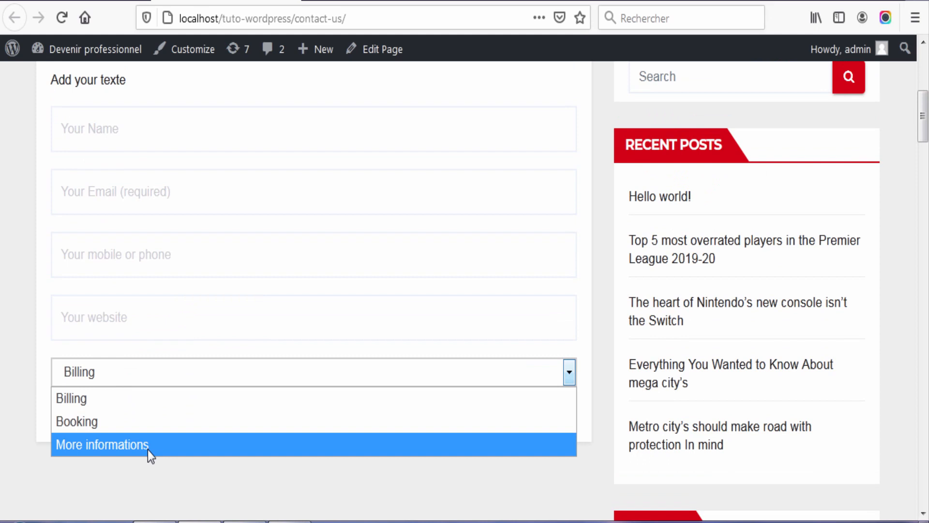
{"action": "left_click", "coordinate": [166, 332]}
{"action": "left_click", "coordinate": [195, 401]}
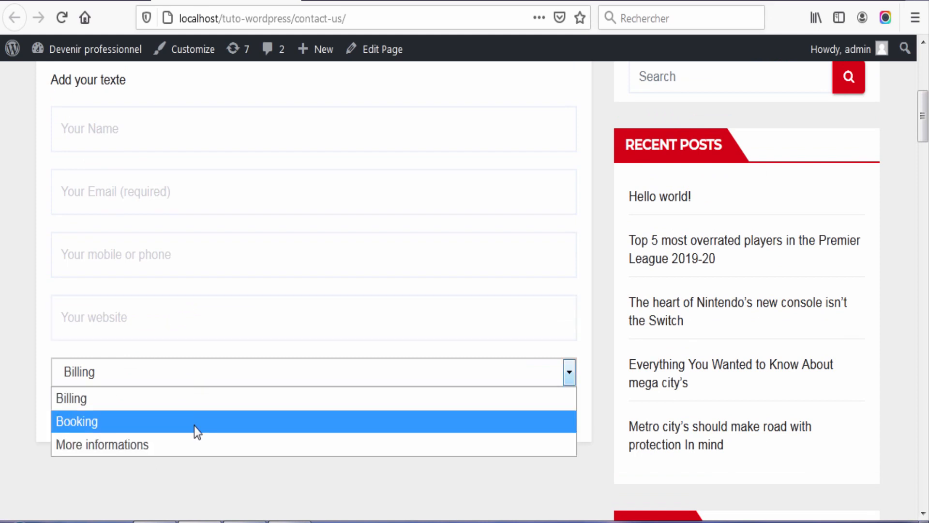
{"action": "left_click", "coordinate": [72, 336]}
Go back to the form editor and put an opening <label> tag in front of the your-subject select tag
{"action": "left_click", "coordinate": [75, 1]}
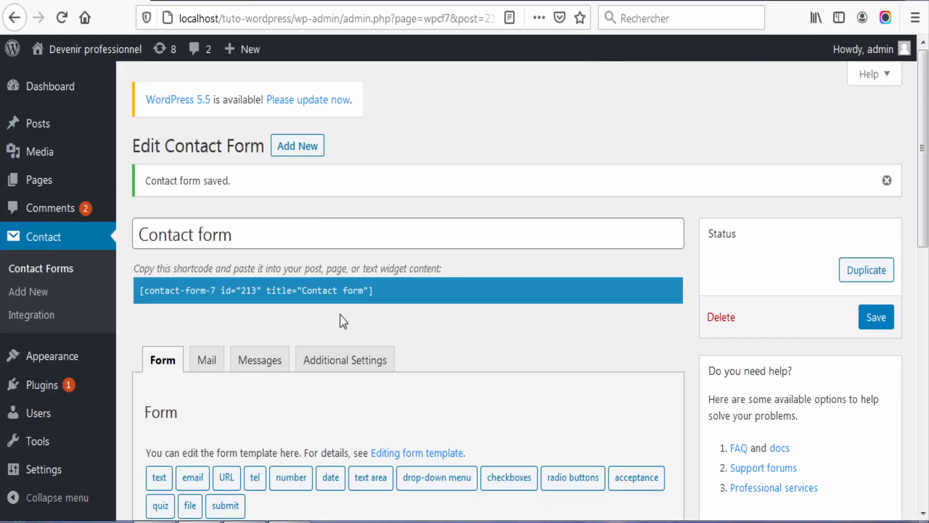
{"action": "scroll", "coordinate": [340, 316], "scroll_direction": "down", "scroll_amount": 5}
{"action": "left_click", "coordinate": [151, 354]}
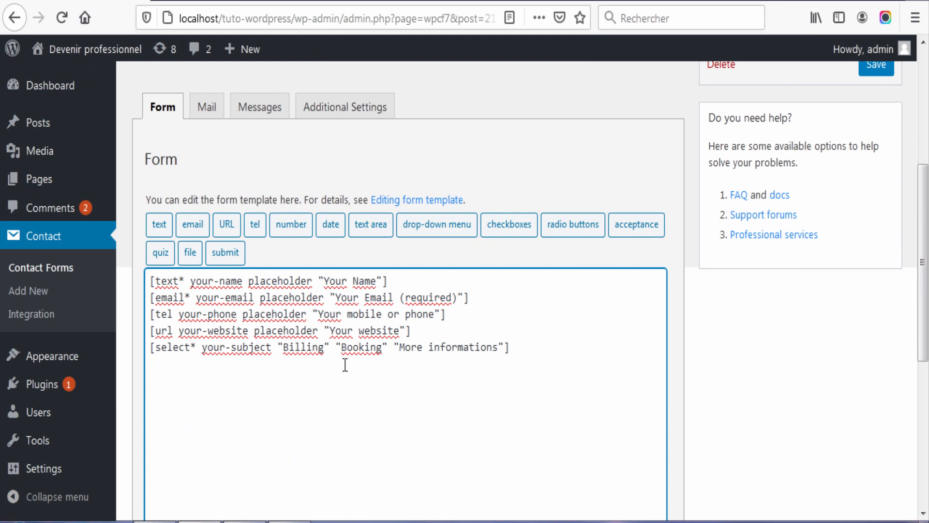
{"action": "type", "text": "<"}
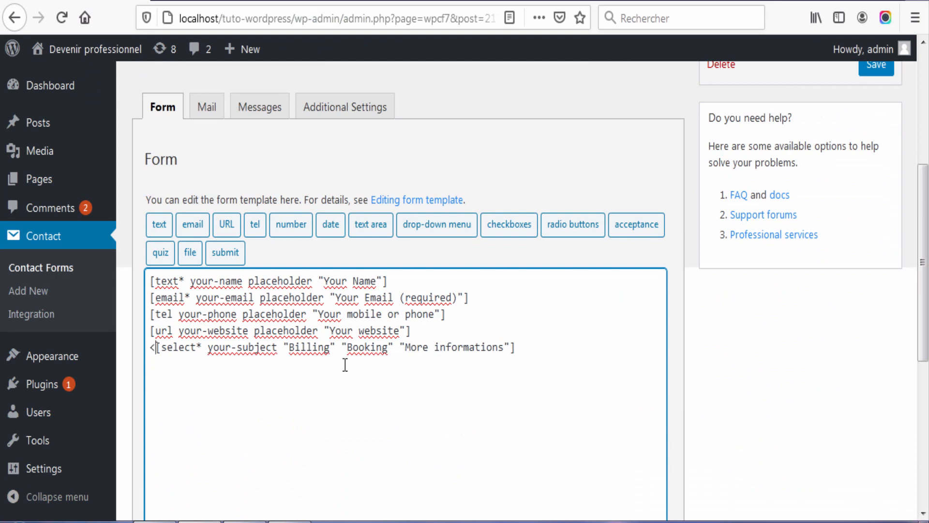
{"action": "type", "text": ">"}
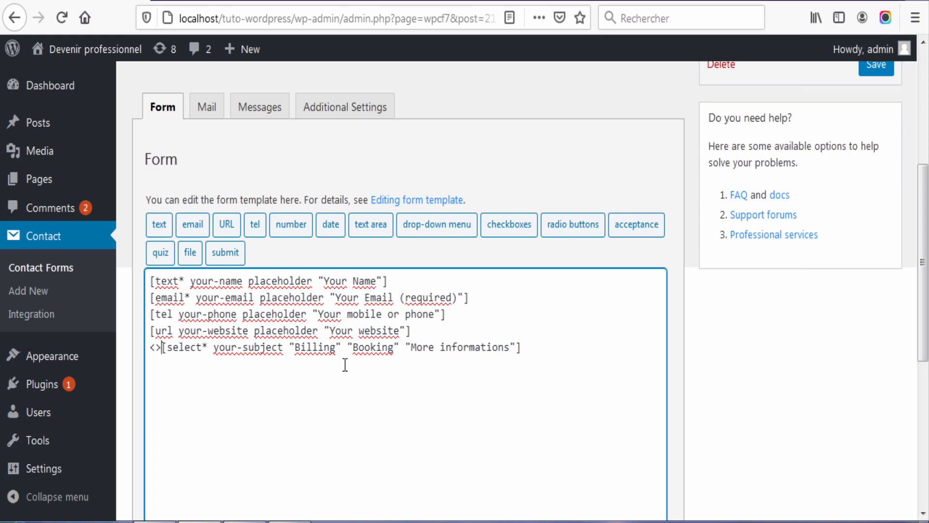
{"action": "type", "text": "label"}
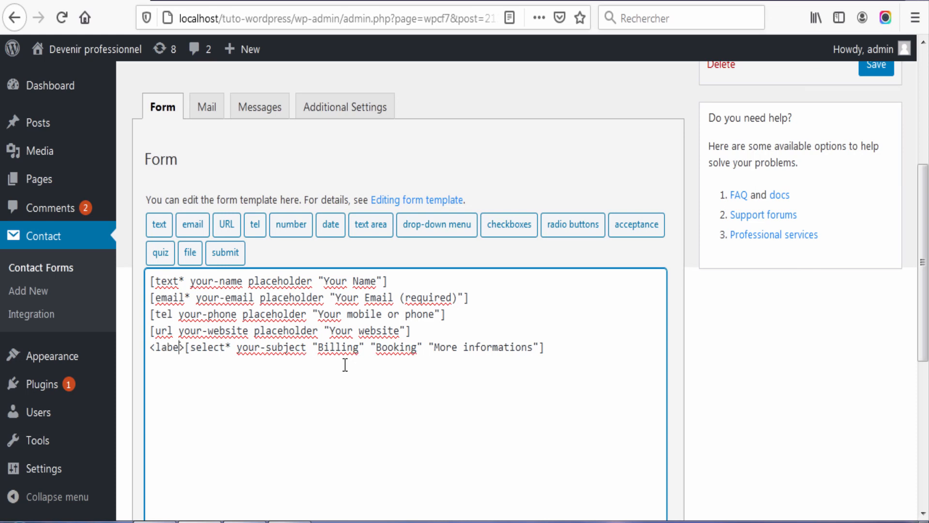
Add the label text Subject before the select tag, close it with </label> at the line's end and save the form
{"action": "left_click", "coordinate": [188, 347]}
{"action": "type", "text": "Su"}
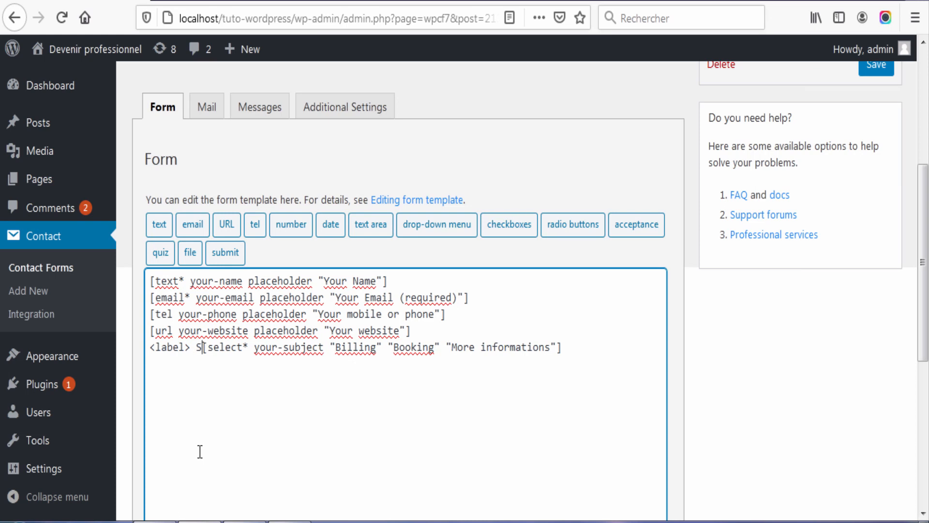
{"action": "type", "text": "bject"}
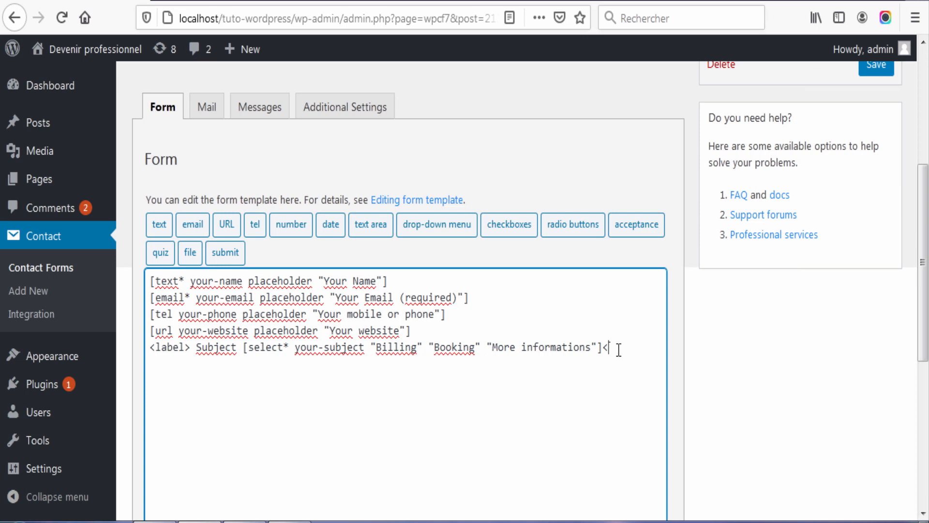
{"action": "type", "text": "label>"}
{"action": "left_click", "coordinate": [865, 71]}
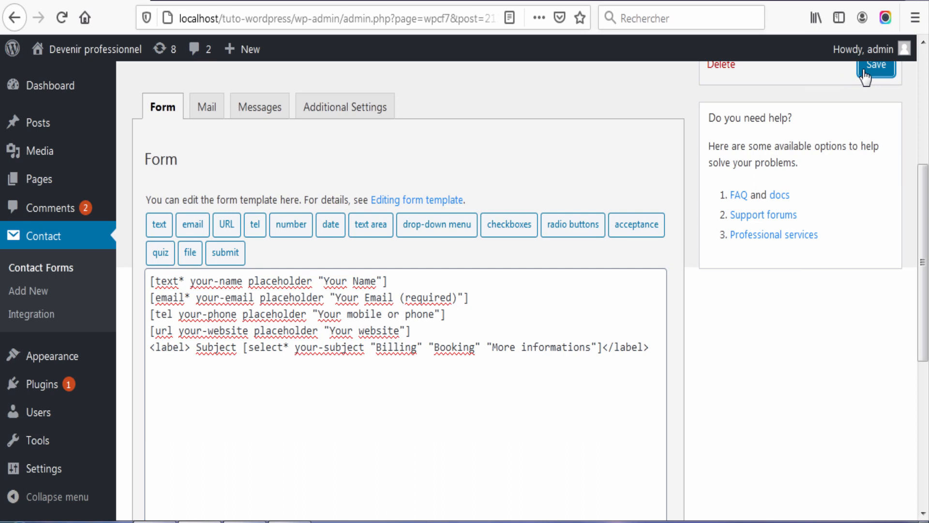
Reload the live Contact us page and check the form fields, including the labelled Subject drop-down and its options
{"action": "left_click", "coordinate": [208, 1]}
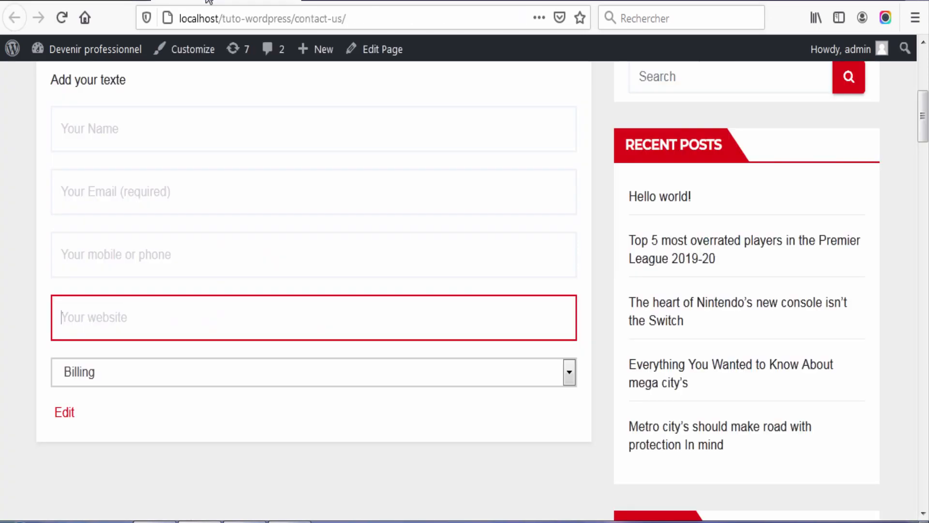
{"action": "left_click", "coordinate": [63, 19]}
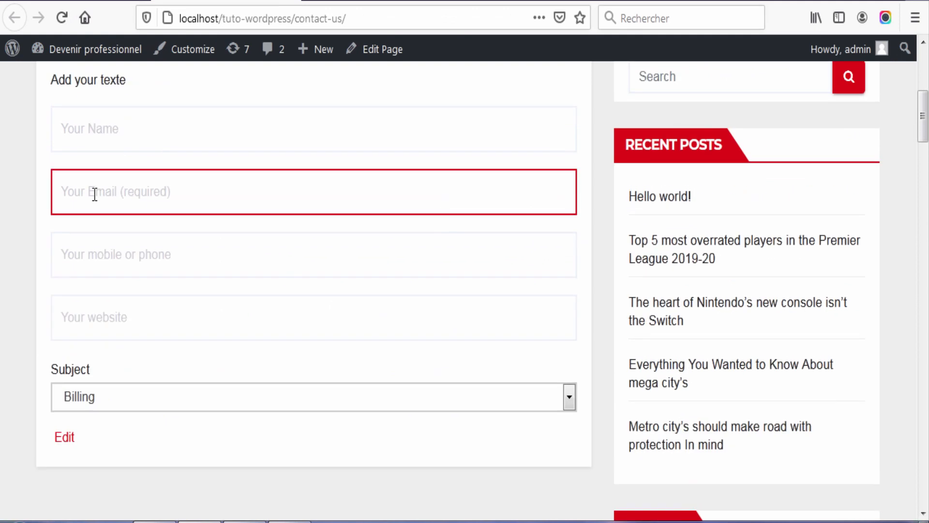
{"action": "left_click", "coordinate": [119, 141]}
{"action": "left_click", "coordinate": [155, 271]}
{"action": "left_click", "coordinate": [157, 332]}
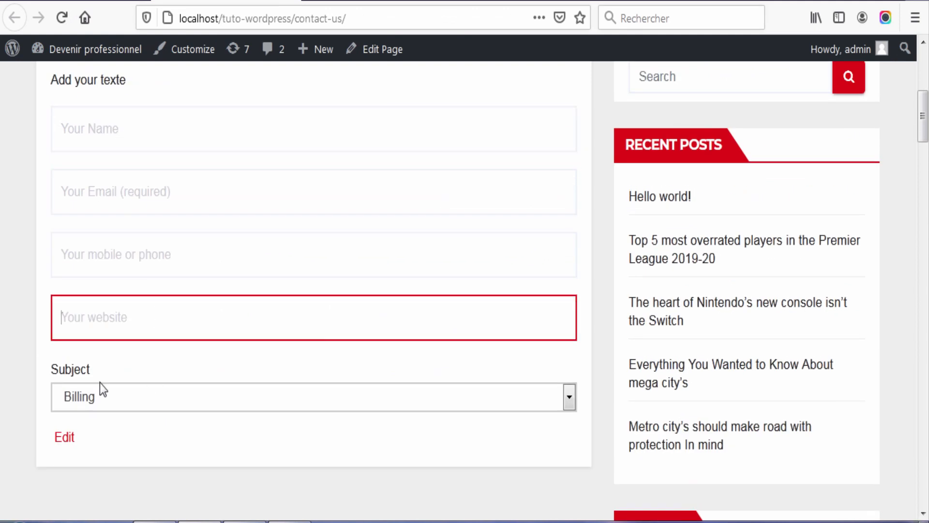
{"action": "left_click", "coordinate": [148, 400]}
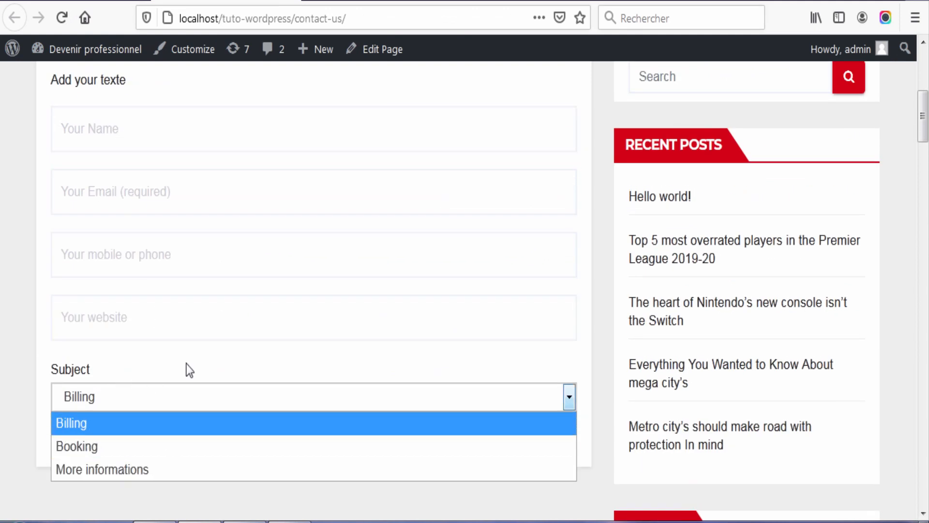
{"action": "left_click", "coordinate": [222, 322]}
Go back to the form editor and start a text area tag named your-message below the subject line
{"action": "left_click", "coordinate": [59, 1]}
{"action": "scroll", "coordinate": [291, 307], "scroll_direction": "down", "scroll_amount": 3}
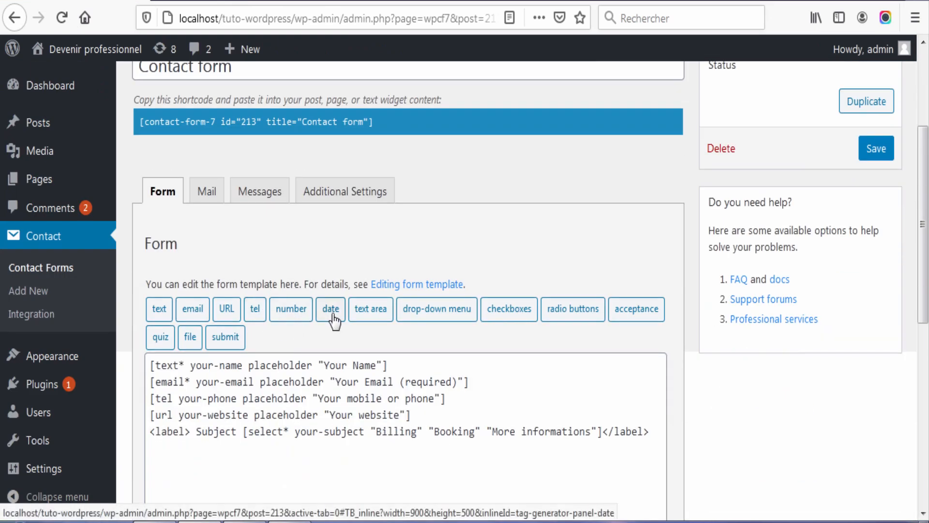
{"action": "scroll", "coordinate": [608, 409], "scroll_direction": "down", "scroll_amount": 2}
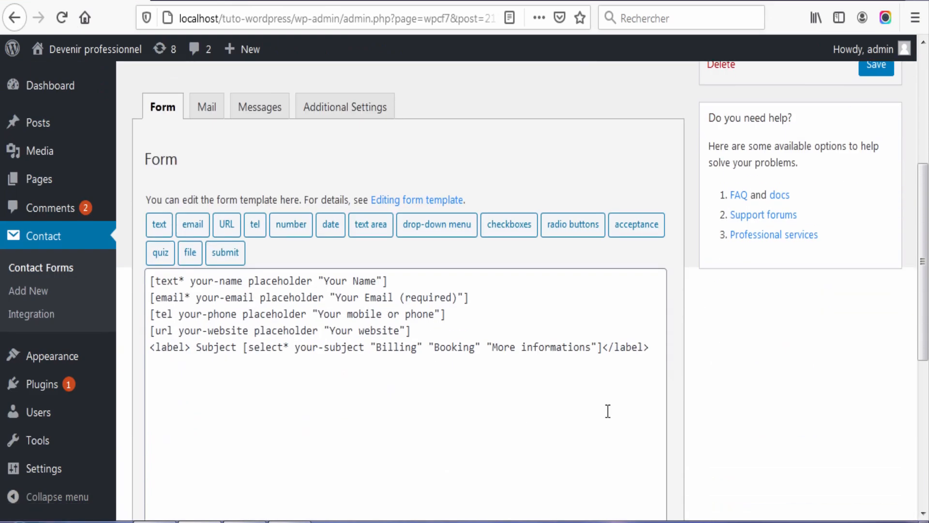
{"action": "left_click", "coordinate": [658, 351]}
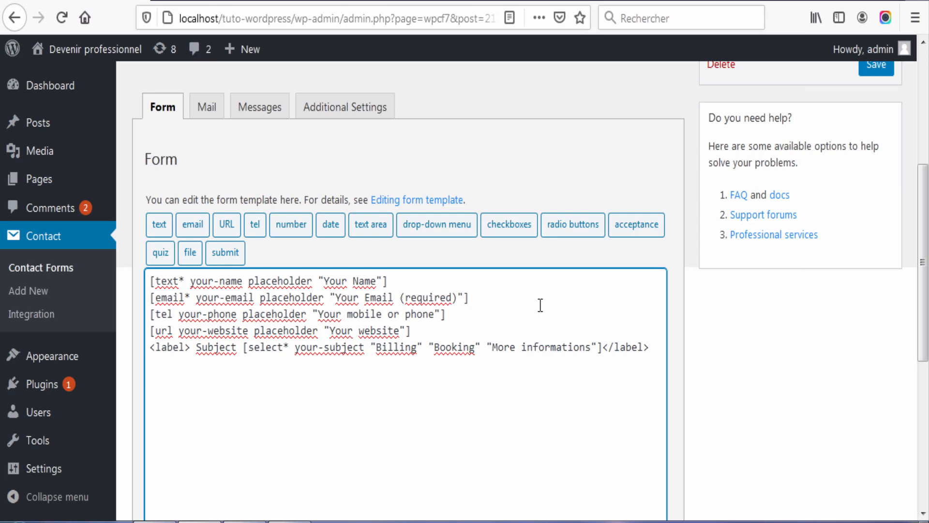
{"action": "left_click", "coordinate": [371, 225]}
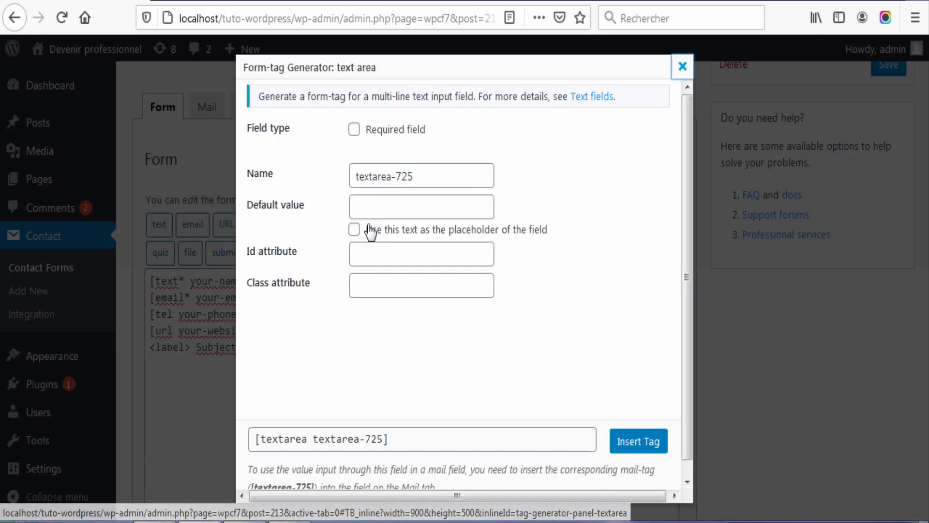
{"action": "triple_click", "coordinate": [426, 176]}
{"action": "key", "text": "BackSpace"}
{"action": "type", "text": "y"}
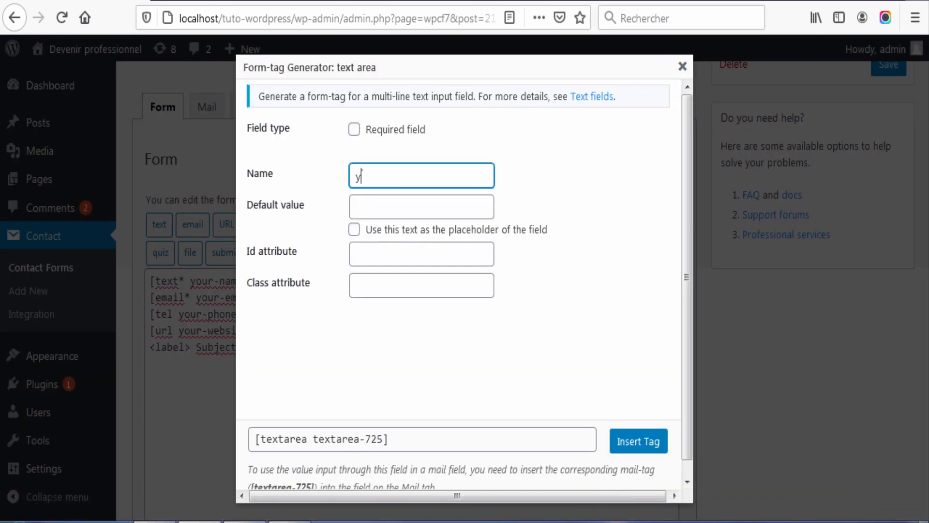
{"action": "type", "text": "our-message"}
Use Message as the text area's placeholder, make the field required and insert its tag into the form
{"action": "left_click", "coordinate": [397, 213]}
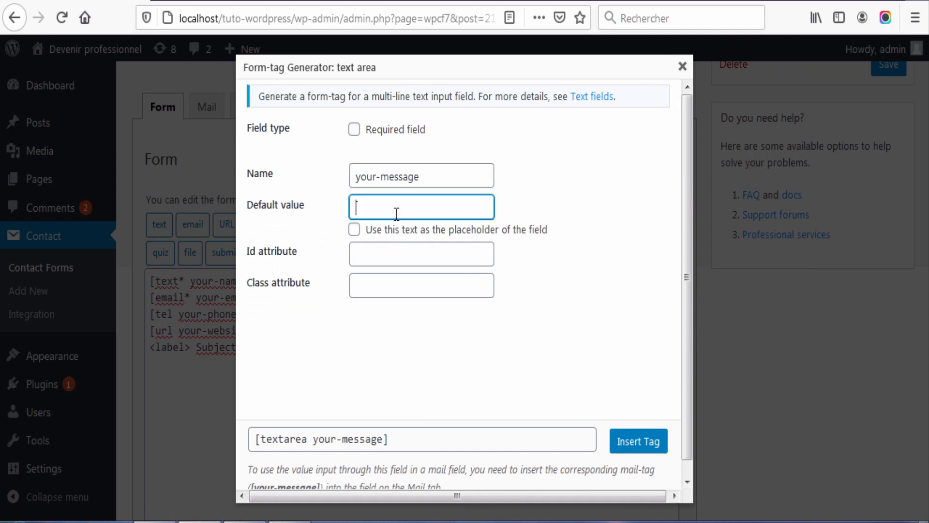
{"action": "type", "text": "Message"}
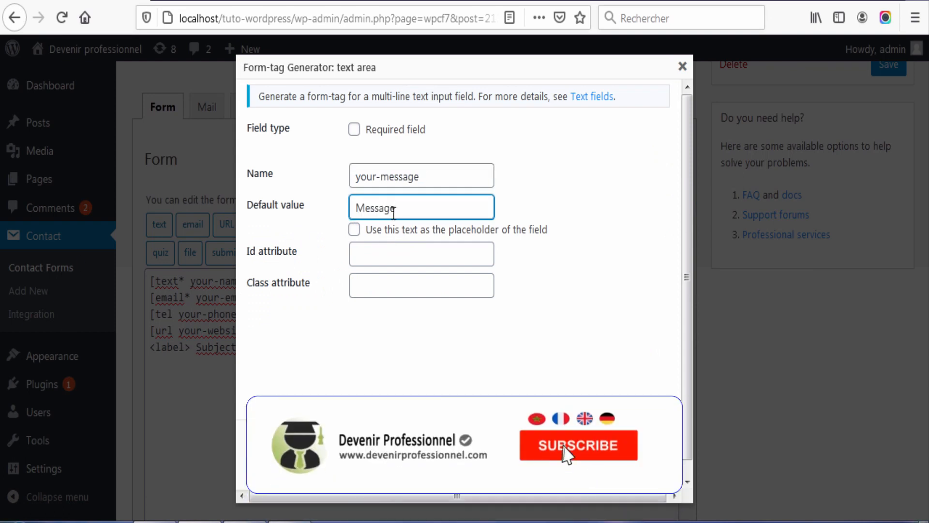
{"action": "left_click", "coordinate": [355, 130]}
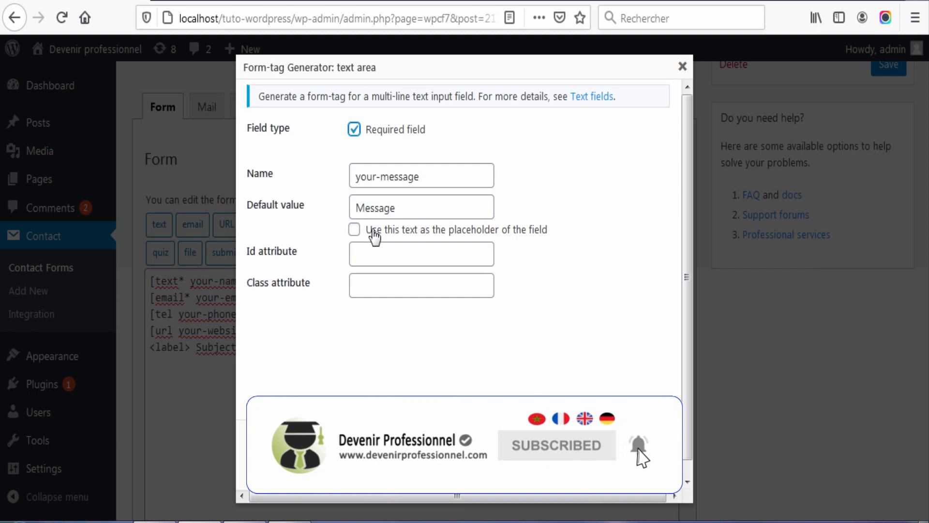
{"action": "left_click", "coordinate": [371, 229]}
{"action": "left_click", "coordinate": [642, 440]}
Stay on the form editor page and save the form with the new message text area
{"action": "left_click", "coordinate": [866, 49]}
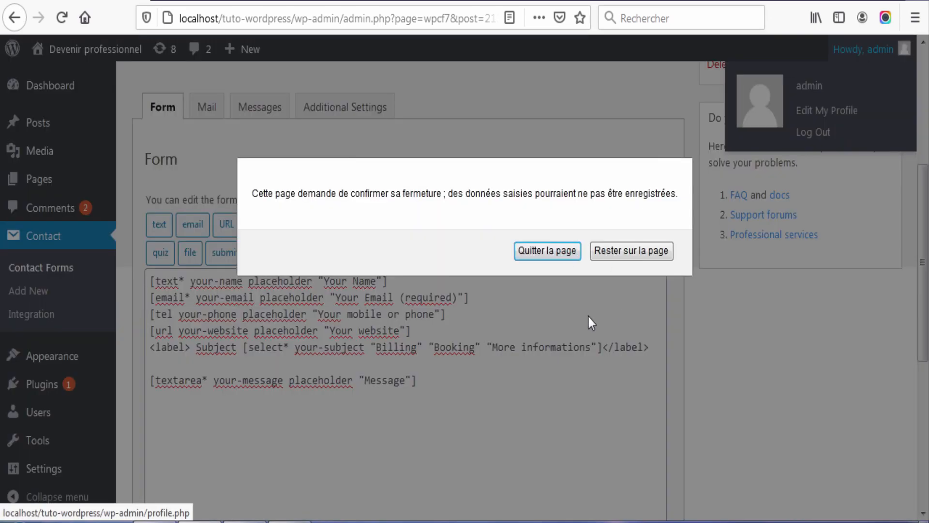
{"action": "left_click", "coordinate": [637, 248]}
{"action": "scroll", "coordinate": [812, 357], "scroll_direction": "up", "scroll_amount": 5}
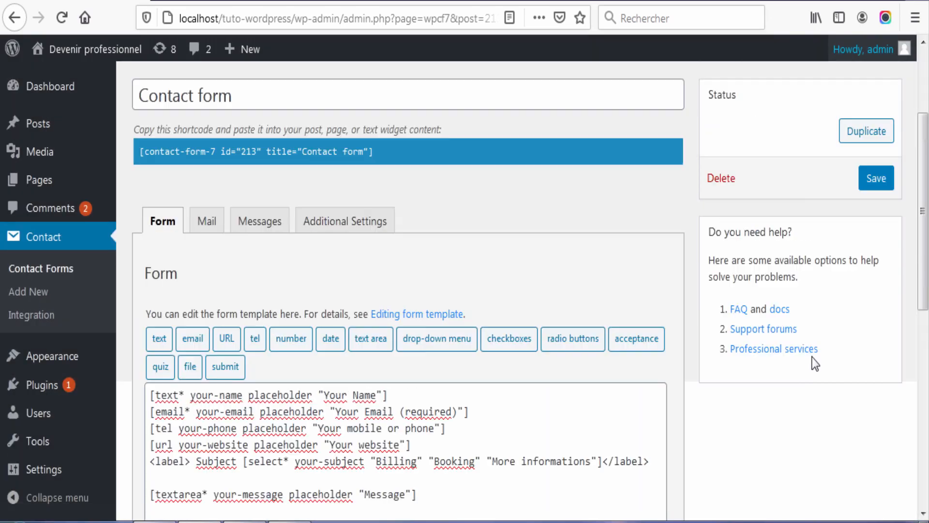
{"action": "left_click", "coordinate": [871, 315]}
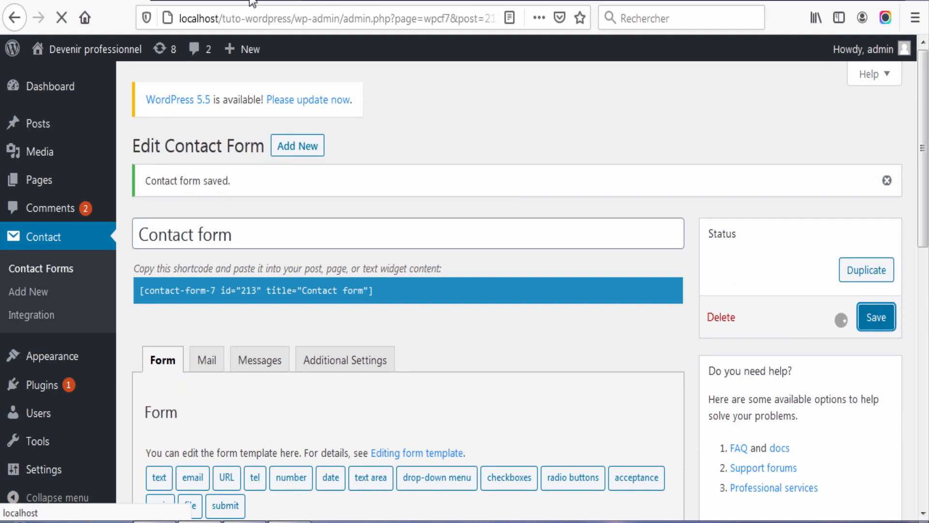
Place the cursor after the your-message text area tag in the form template and start a file upload tag
{"action": "scroll", "coordinate": [470, 207], "scroll_direction": "down", "scroll_amount": 5}
{"action": "left_click", "coordinate": [444, 303]}
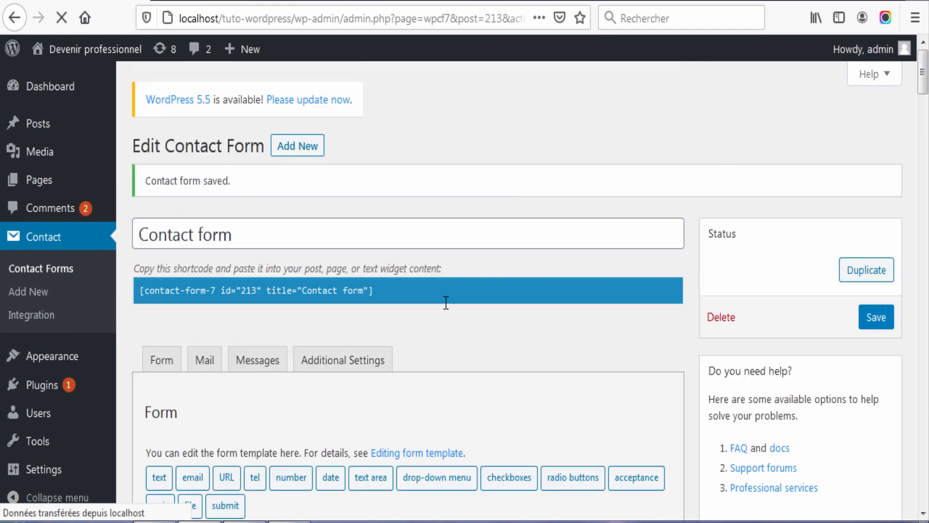
{"action": "scroll", "coordinate": [446, 303], "scroll_direction": "down", "scroll_amount": 6}
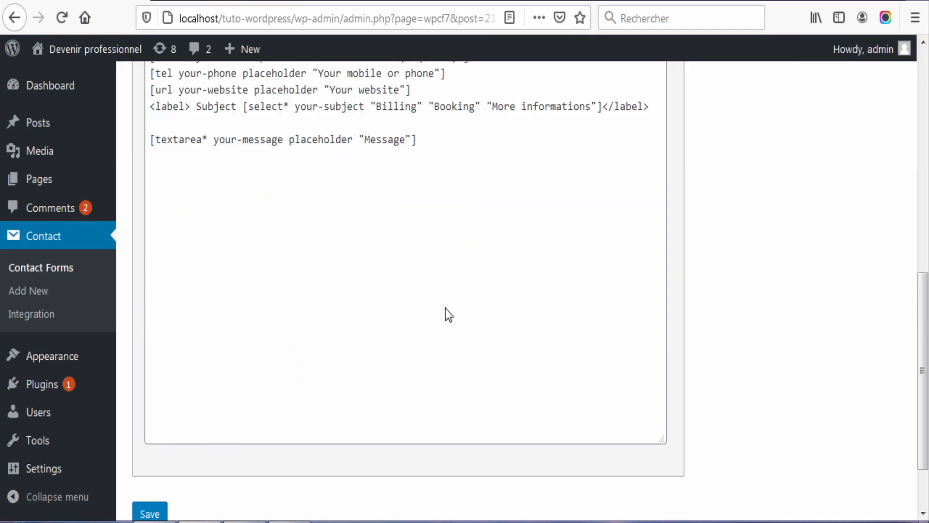
{"action": "left_click", "coordinate": [452, 142]}
{"action": "scroll", "coordinate": [471, 260], "scroll_direction": "up", "scroll_amount": 1}
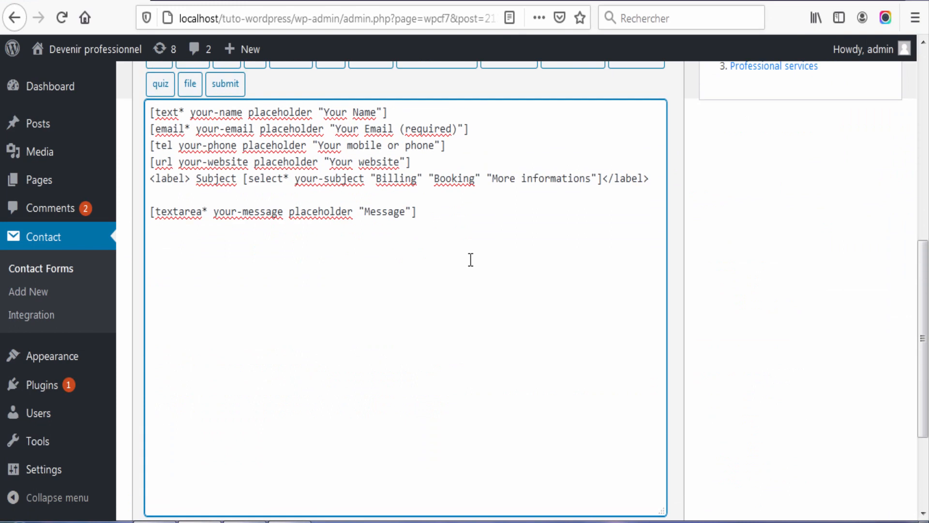
{"action": "scroll", "coordinate": [470, 260], "scroll_direction": "up", "scroll_amount": 3}
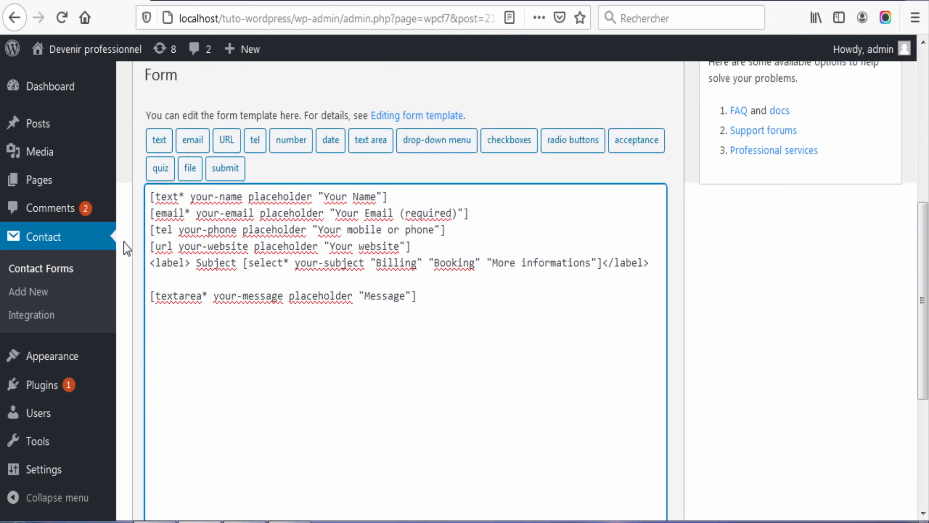
{"action": "left_click", "coordinate": [191, 171]}
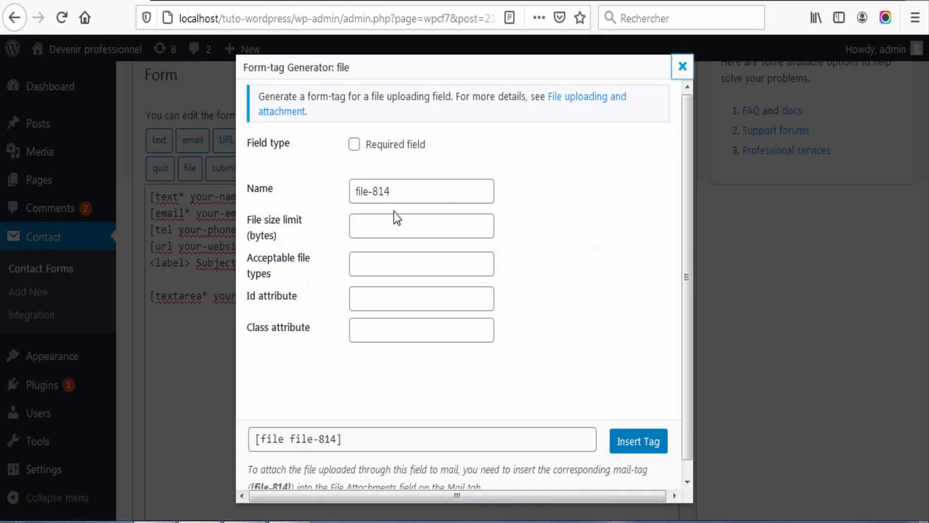
Name the file upload field your-file
{"action": "left_click", "coordinate": [399, 194]}
{"action": "left_click_drag", "start_coordinate": [400, 194], "coordinate": [272, 170]}
{"action": "key", "text": "End"}
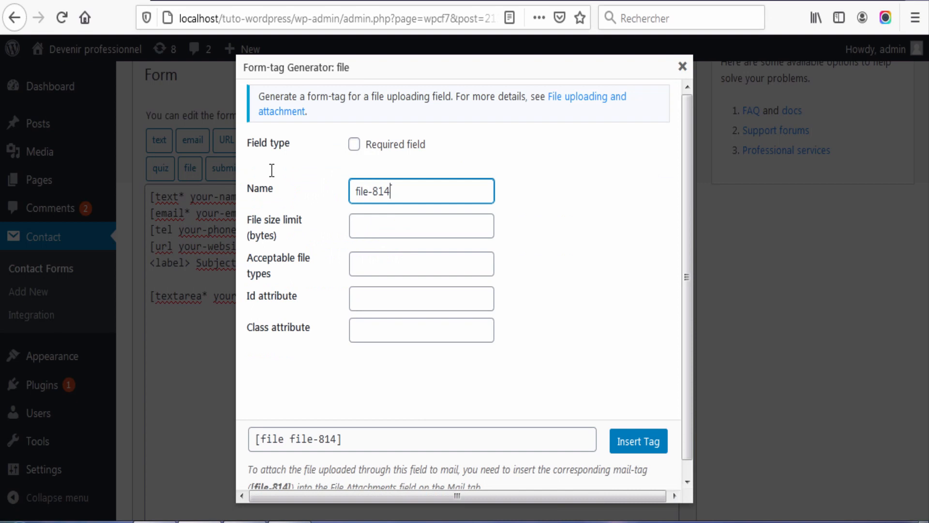
{"action": "key", "text": "BackSpace"}
{"action": "key", "text": "BackSpace"}
{"action": "key", "text": "BackSpace"}
{"action": "key", "text": "BackSpace"}
{"action": "key", "text": "BackSpace"}
{"action": "key", "text": "BackSpace"}
{"action": "key", "text": "BackSpace"}
{"action": "type", "text": "your-file"}
Copy the decimal byte value for 2 MB from the Google conversion table and use it as the file size limit, 2,000,000 bytes
{"action": "left_click", "coordinate": [429, 232]}
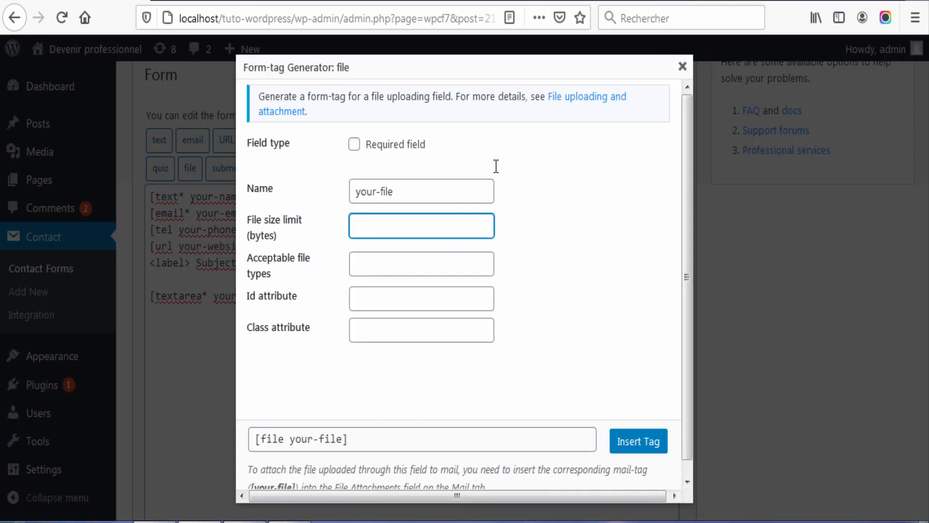
{"action": "left_click", "coordinate": [661, 1]}
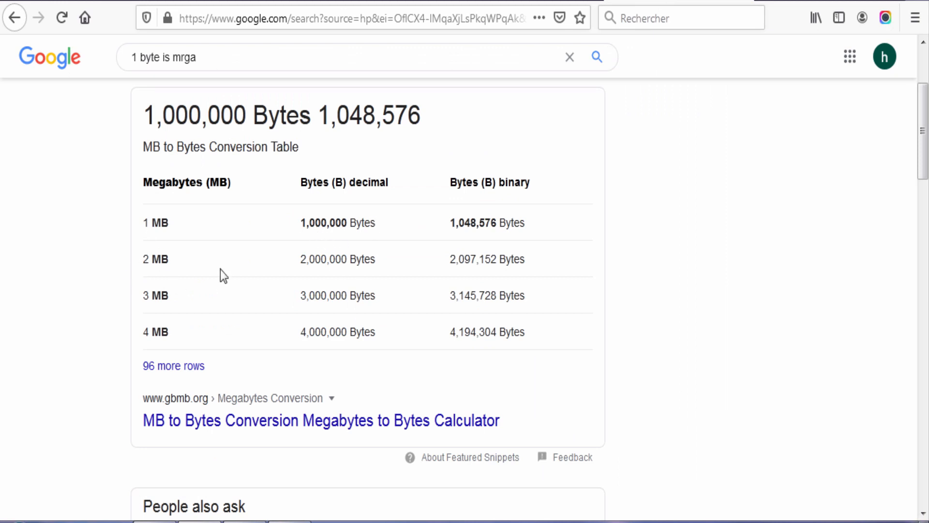
{"action": "left_click_drag", "start_coordinate": [301, 260], "coordinate": [354, 260]}
{"action": "key", "text": "ctrl+c"}
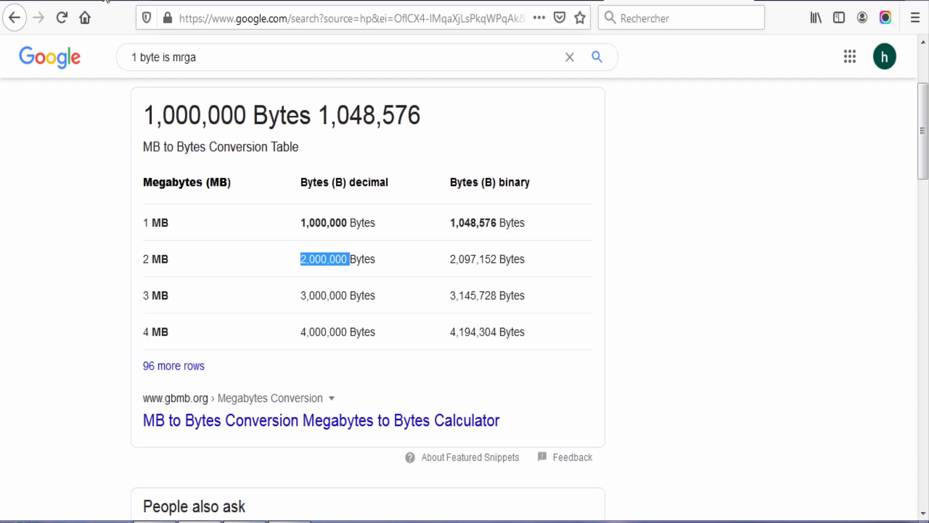
{"action": "key", "text": "alt+Tab"}
{"action": "key", "text": "ctrl+v"}
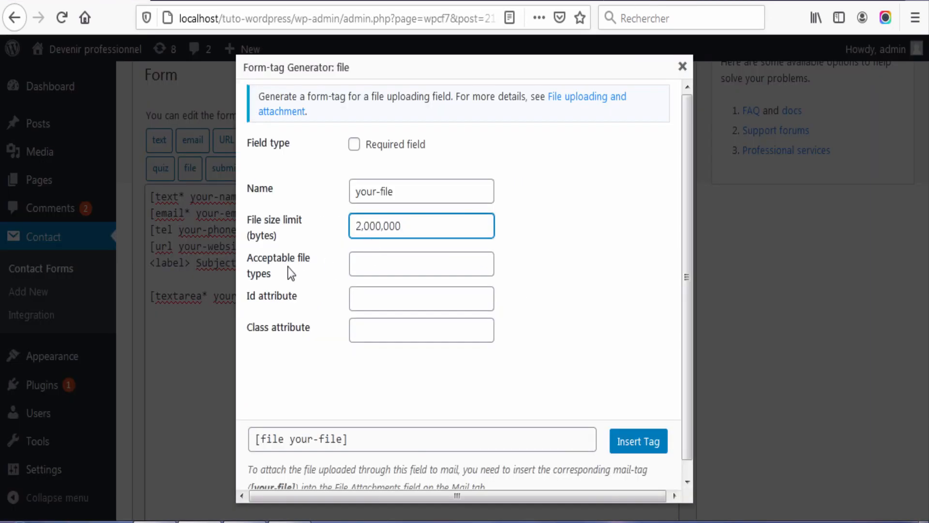
Restrict the acceptable file types to pdf, jpg and png, and insert the file upload tag into the form
{"action": "left_click", "coordinate": [354, 266]}
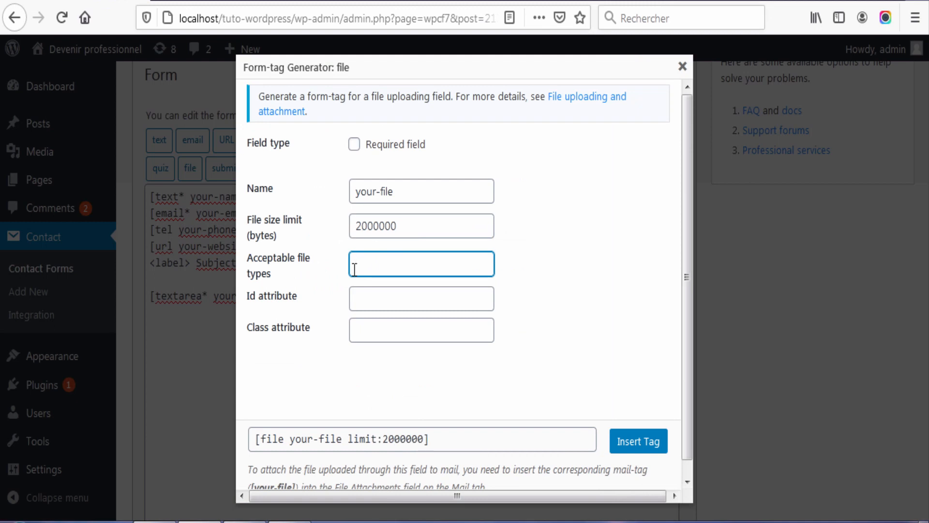
{"action": "type", "text": "jp"}
{"action": "type", "text": "f,pjg"}
{"action": "key", "text": "BackSpace"}
{"action": "type", "text": "jp"}
{"action": "left_click", "coordinate": [649, 443]}
{"action": "scroll", "coordinate": [467, 286], "scroll_direction": "down", "scroll_amount": 1}
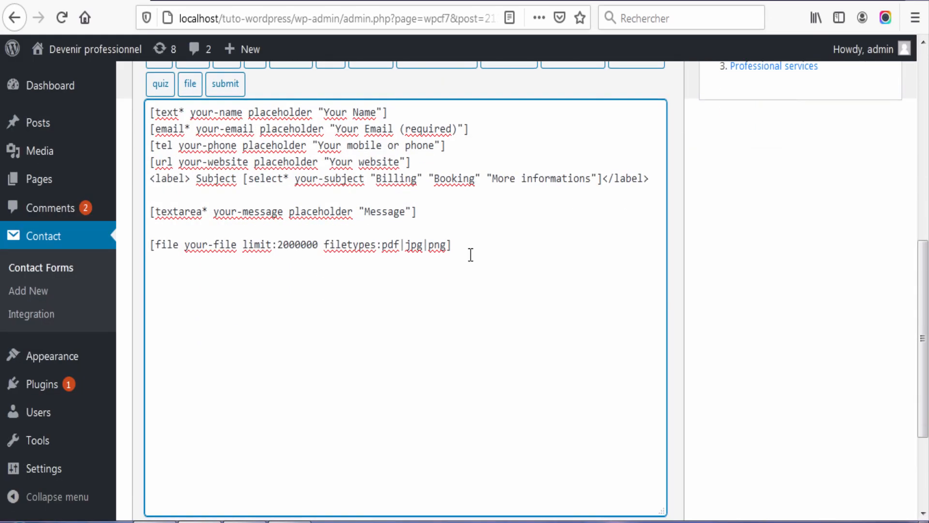
Add a submit button tag labelled Submit on a new line below the file upload tag
{"action": "key", "text": "Return"}
{"action": "scroll", "coordinate": [470, 255], "scroll_direction": "up", "scroll_amount": 2}
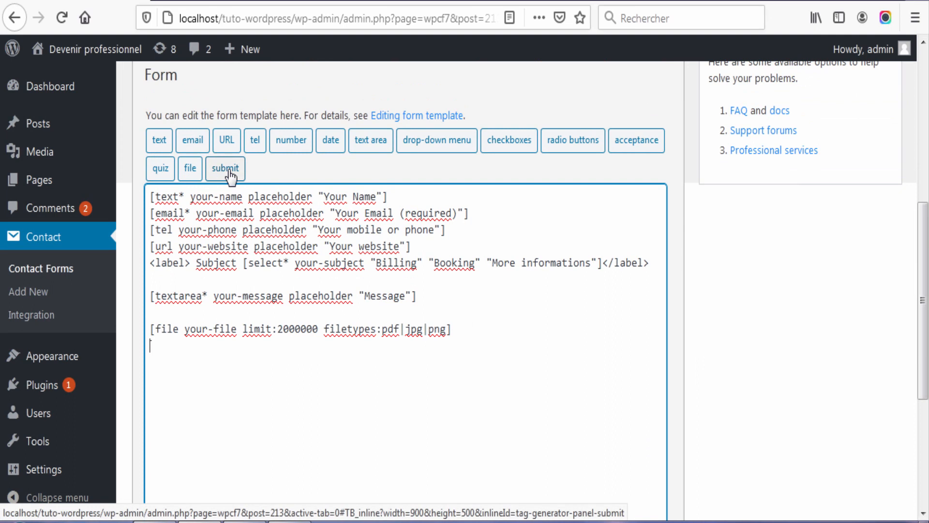
{"action": "left_click", "coordinate": [226, 169]}
{"action": "left_click", "coordinate": [357, 130]}
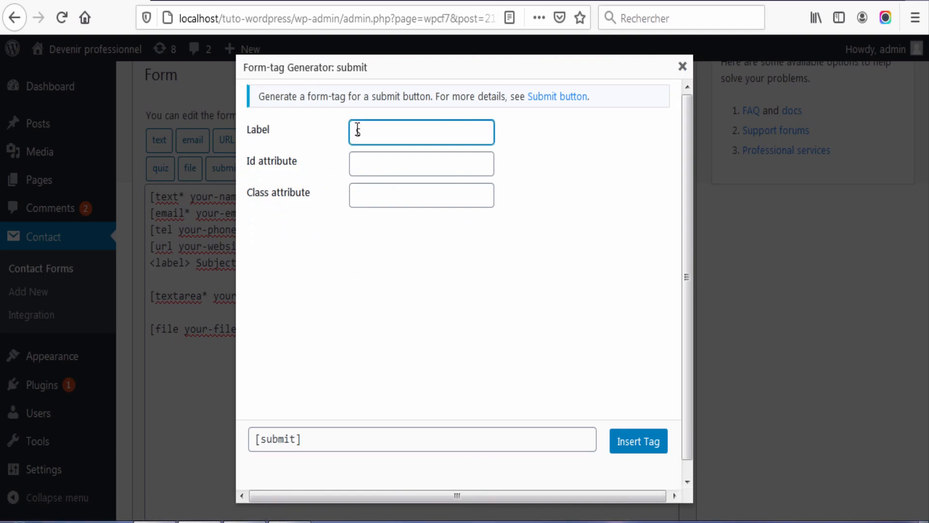
{"action": "type", "text": "Submit"}
{"action": "left_click", "coordinate": [644, 443]}
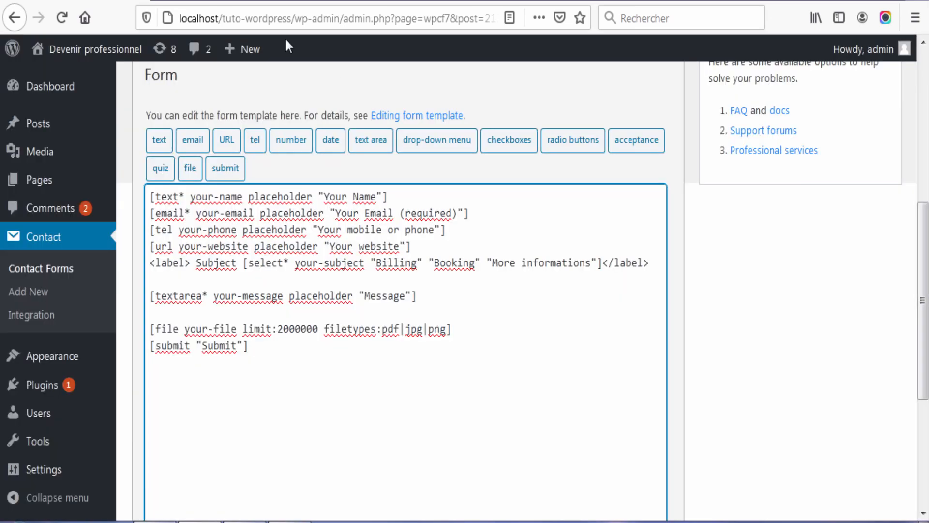
Save the contact form with the new file upload and submit tags
{"action": "left_click", "coordinate": [270, 1]}
{"action": "left_click", "coordinate": [100, 1]}
{"action": "left_click_drag", "start_coordinate": [923, 264], "coordinate": [924, 150]}
{"action": "left_click", "coordinate": [877, 236]}
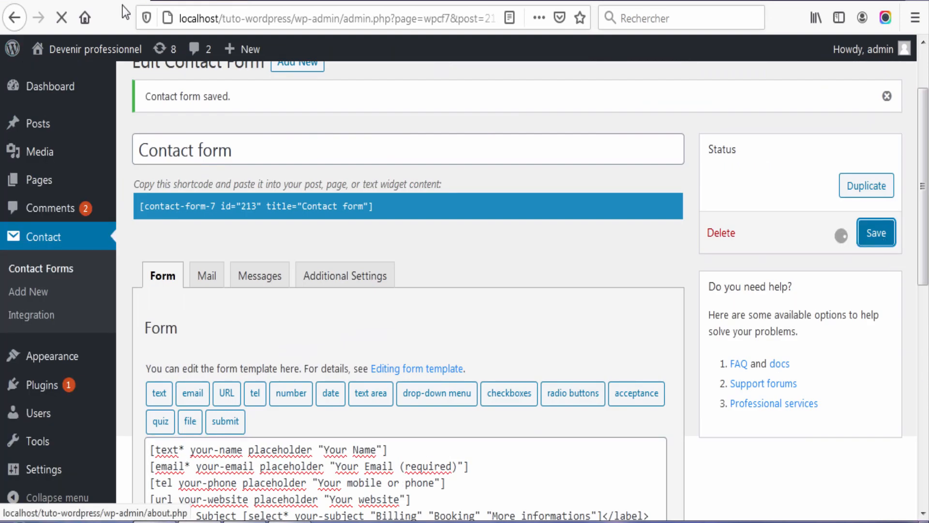
Reload the live Contact us page and check every form field, from the name down to the message, file upload and Submit button
{"action": "left_click", "coordinate": [160, 2]}
{"action": "left_click", "coordinate": [61, 20]}
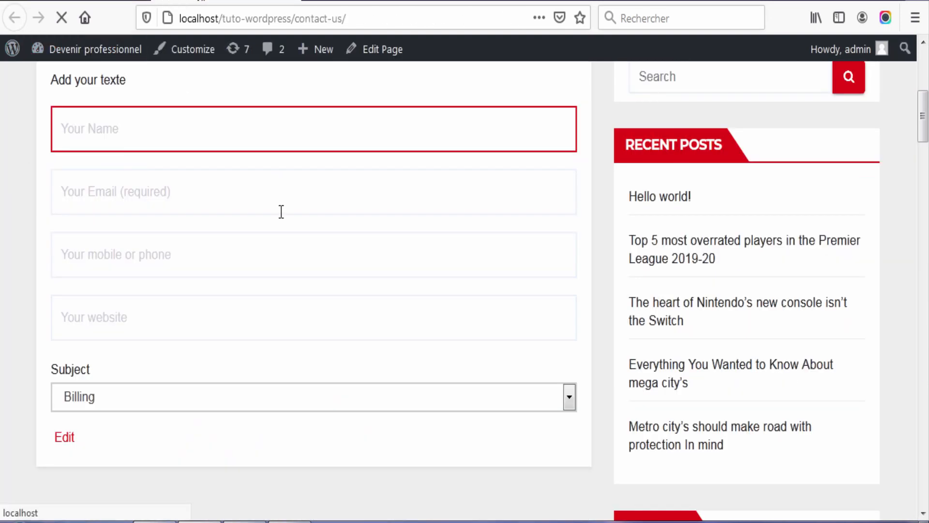
{"action": "scroll", "coordinate": [286, 220], "scroll_direction": "down", "scroll_amount": 6}
{"action": "scroll", "coordinate": [292, 269], "scroll_direction": "up", "scroll_amount": 7}
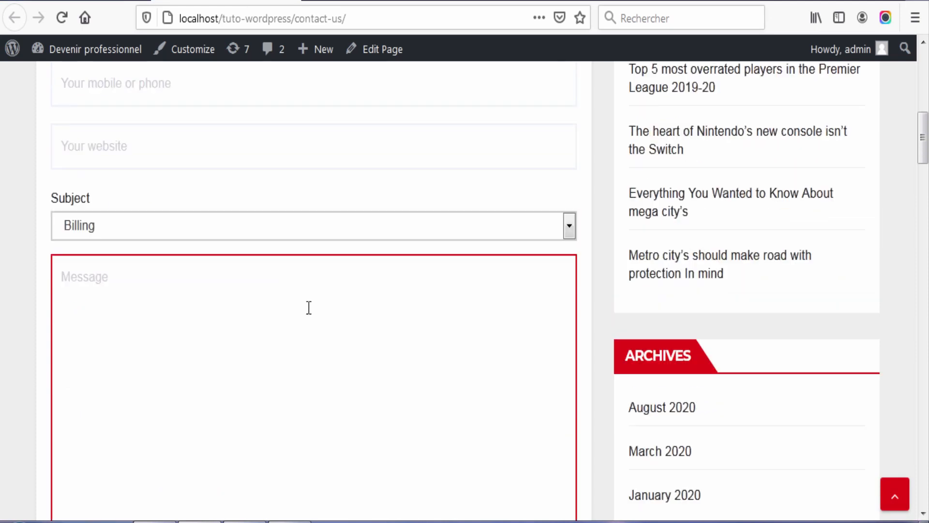
{"action": "left_click", "coordinate": [167, 129]}
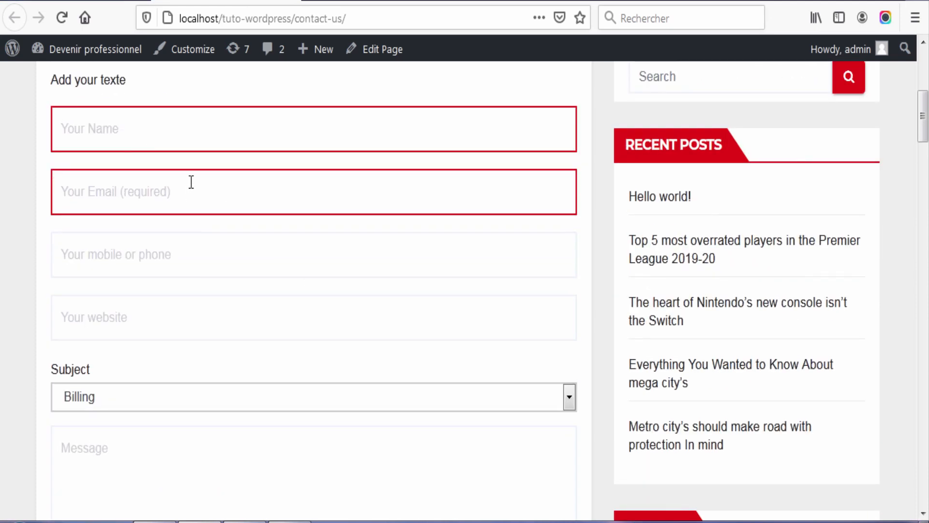
{"action": "scroll", "coordinate": [225, 211], "scroll_direction": "up", "scroll_amount": 2}
{"action": "left_click_drag", "start_coordinate": [60, 164], "coordinate": [212, 165]}
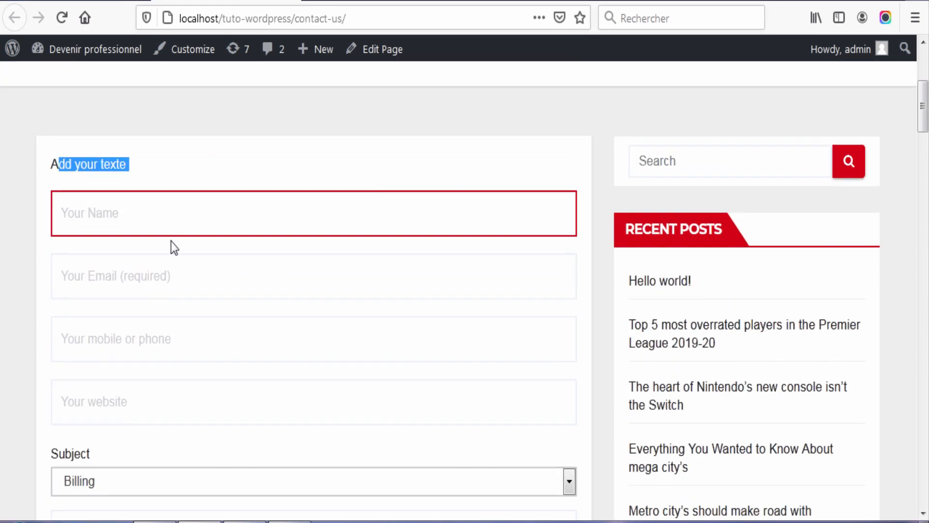
{"action": "left_click", "coordinate": [171, 242]}
{"action": "scroll", "coordinate": [190, 355], "scroll_direction": "down", "scroll_amount": 6}
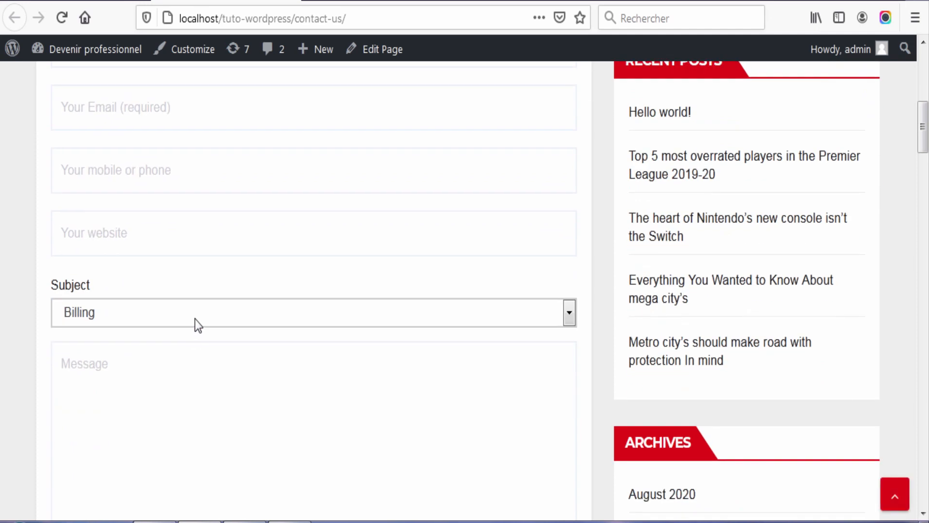
{"action": "left_click", "coordinate": [228, 147]}
{"action": "left_click", "coordinate": [211, 325]}
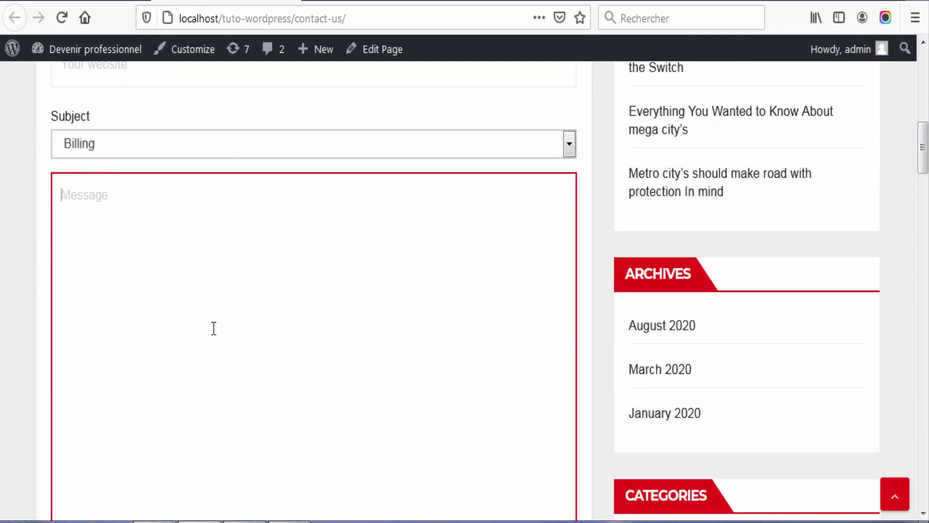
{"action": "scroll", "coordinate": [254, 289], "scroll_direction": "down", "scroll_amount": 6}
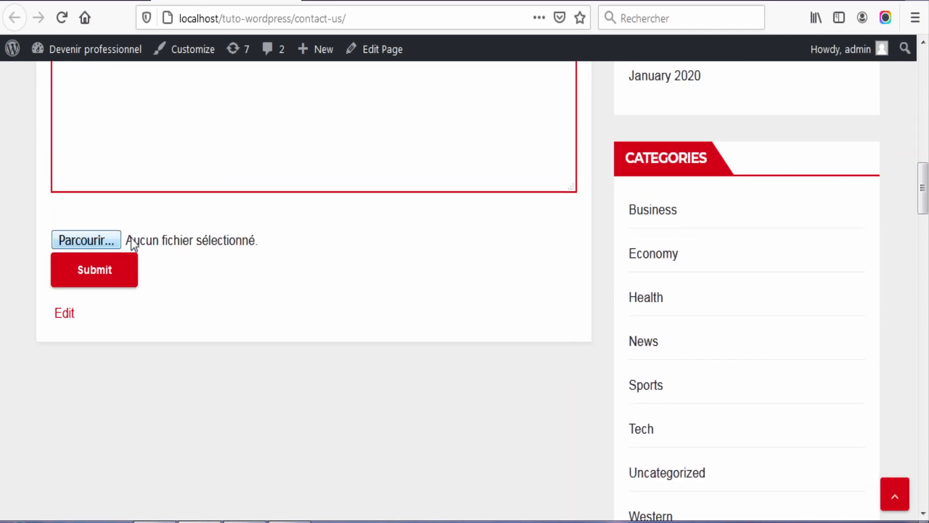
{"action": "left_click", "coordinate": [307, 240]}
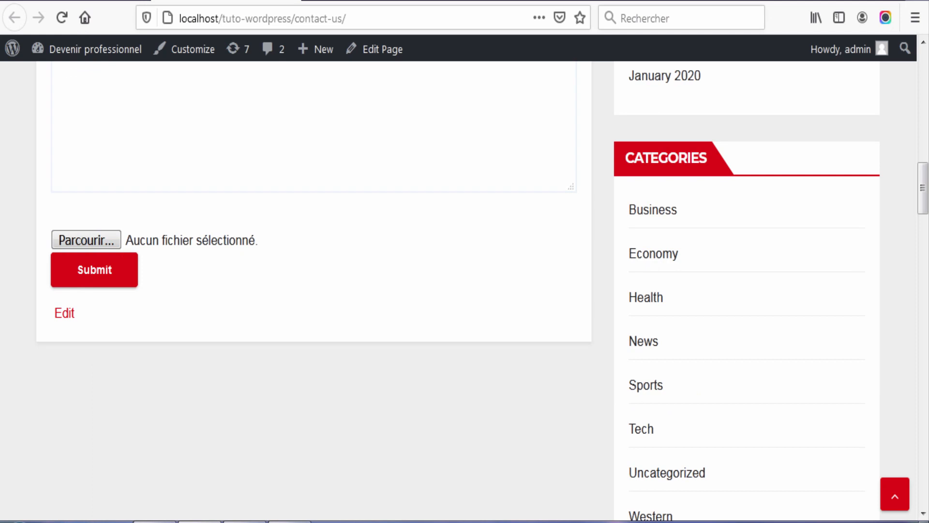
Try to add the text "Add your file" before your-file inside the file tag of the contact form template
{"action": "left_click", "coordinate": [99, 1]}
{"action": "scroll", "coordinate": [438, 274], "scroll_direction": "down", "scroll_amount": 5}
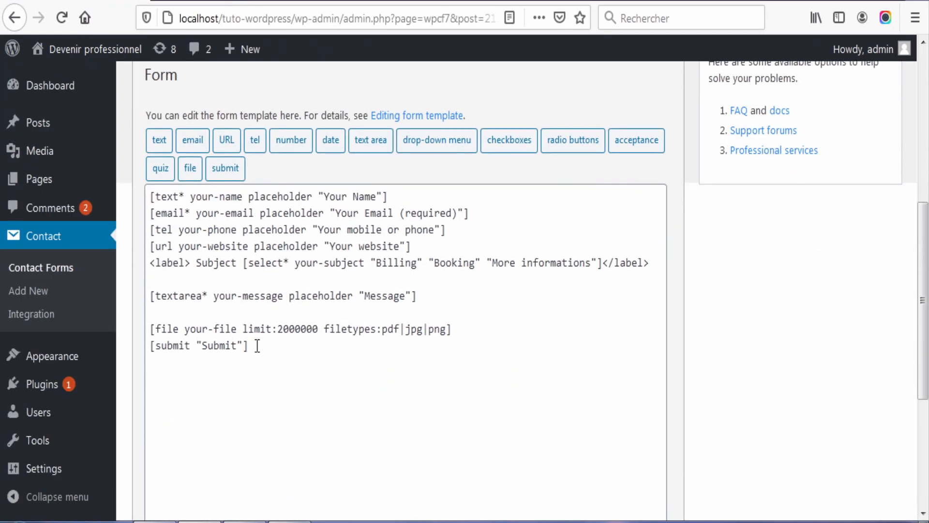
{"action": "left_click", "coordinate": [458, 416]}
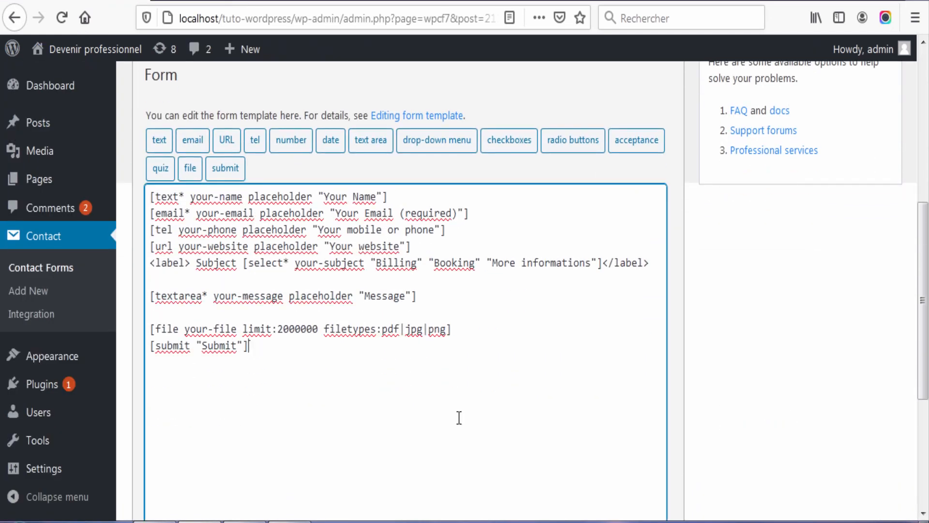
{"action": "left_click", "coordinate": [151, 331]}
{"action": "type", "text": "A"}
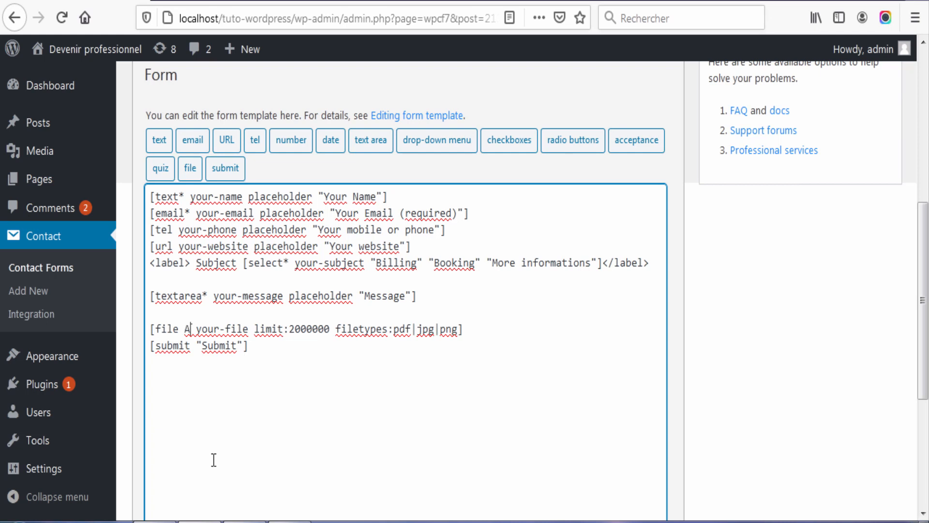
{"action": "type", "text": "dd your f"}
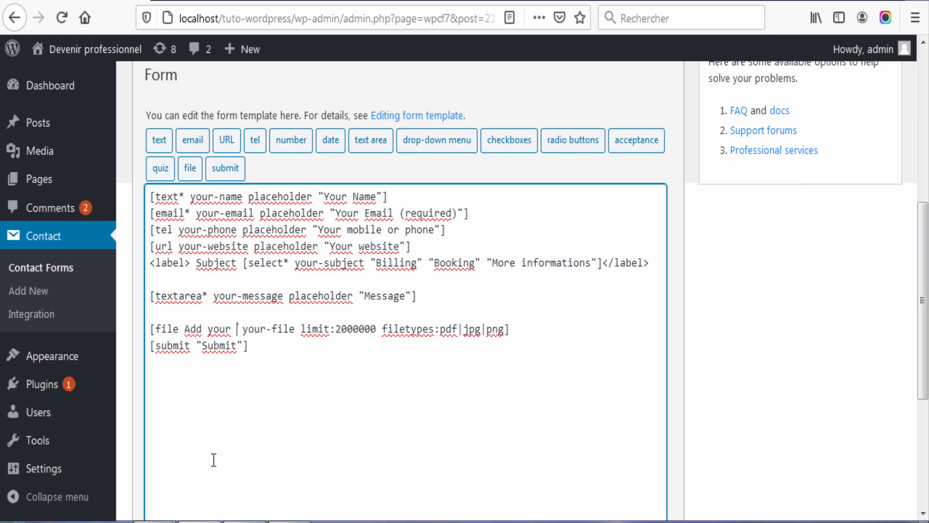
{"action": "type", "text": "ile"}
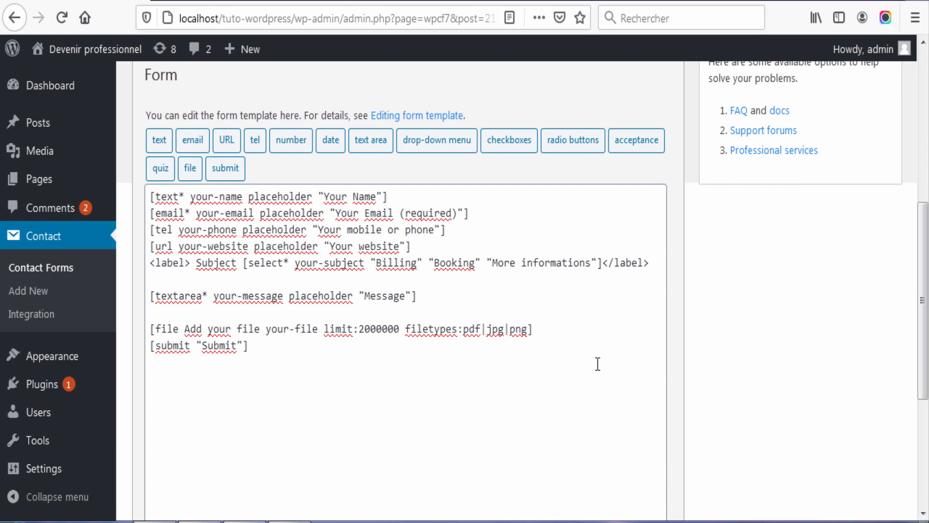
{"action": "left_click", "coordinate": [548, 409]}
Save the contact form and reload the Contact us page to check the file upload field
{"action": "scroll", "coordinate": [730, 270], "scroll_direction": "up", "scroll_amount": 5}
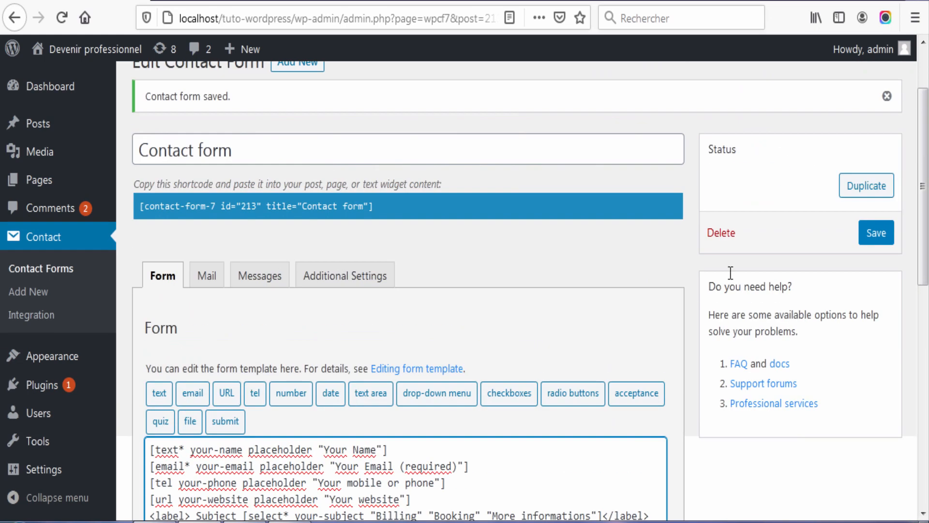
{"action": "left_click", "coordinate": [889, 232]}
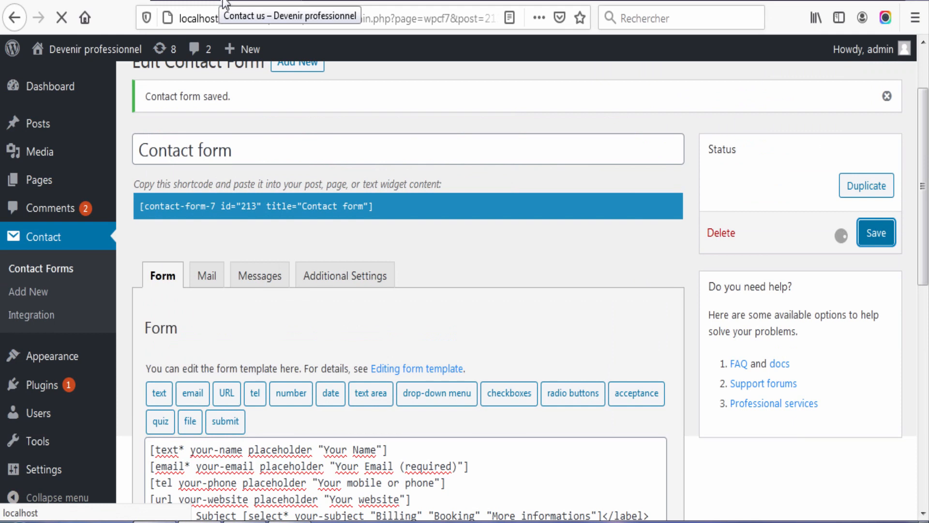
{"action": "scroll", "coordinate": [377, 249], "scroll_direction": "down", "scroll_amount": 3}
{"action": "scroll", "coordinate": [378, 250], "scroll_direction": "down", "scroll_amount": 5}
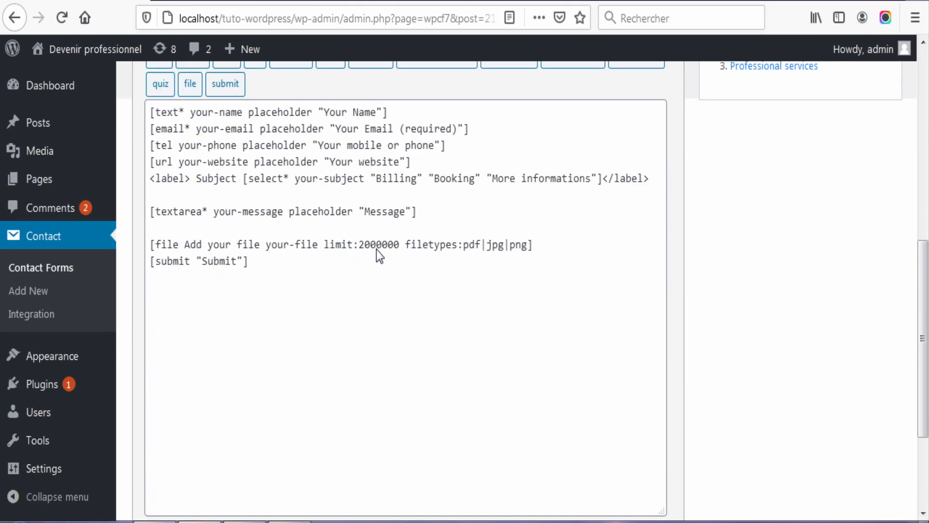
{"action": "scroll", "coordinate": [326, 246], "scroll_direction": "up", "scroll_amount": 1}
{"action": "scroll", "coordinate": [326, 246], "scroll_direction": "up", "scroll_amount": 1}
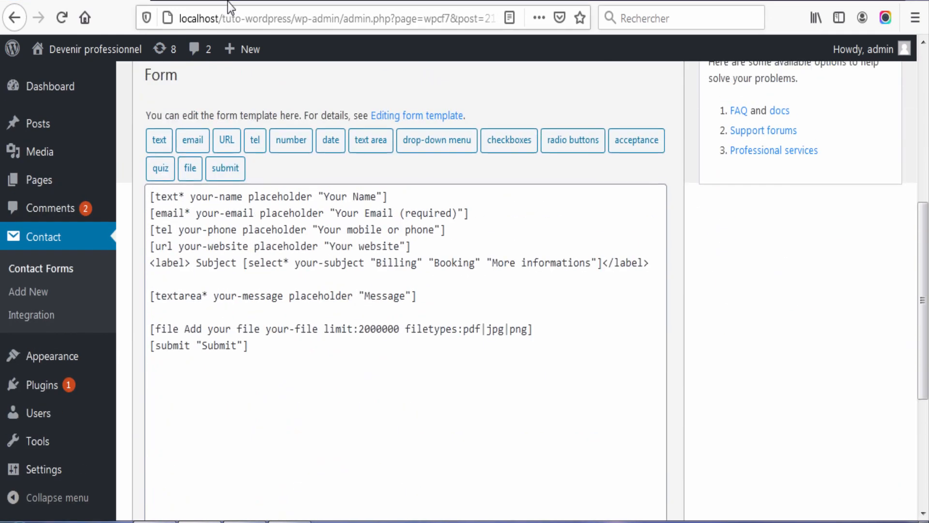
{"action": "left_click", "coordinate": [227, 1]}
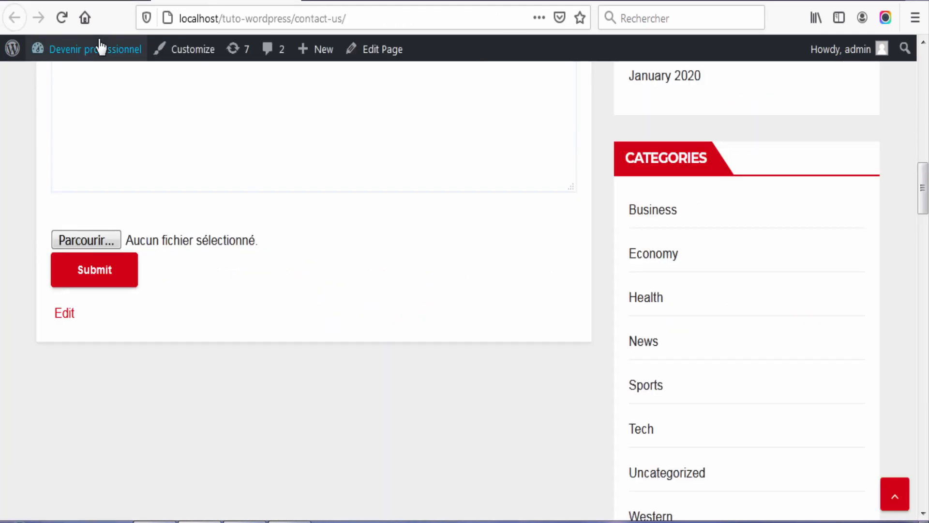
{"action": "left_click", "coordinate": [61, 18]}
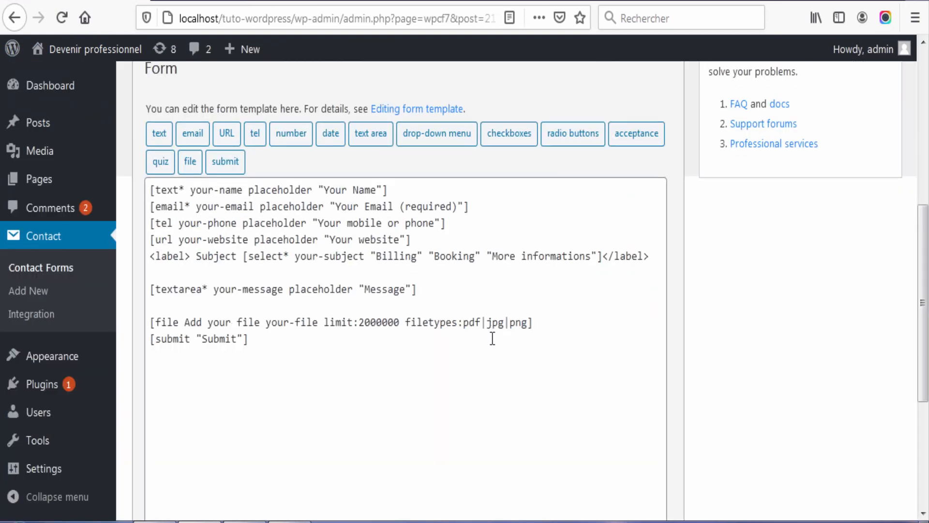
Delete the whole file tag line above the submit tag in the contact form template
{"action": "scroll", "coordinate": [612, 384], "scroll_direction": "down", "scroll_amount": 3}
{"action": "scroll", "coordinate": [529, 289], "scroll_direction": "up", "scroll_amount": 2}
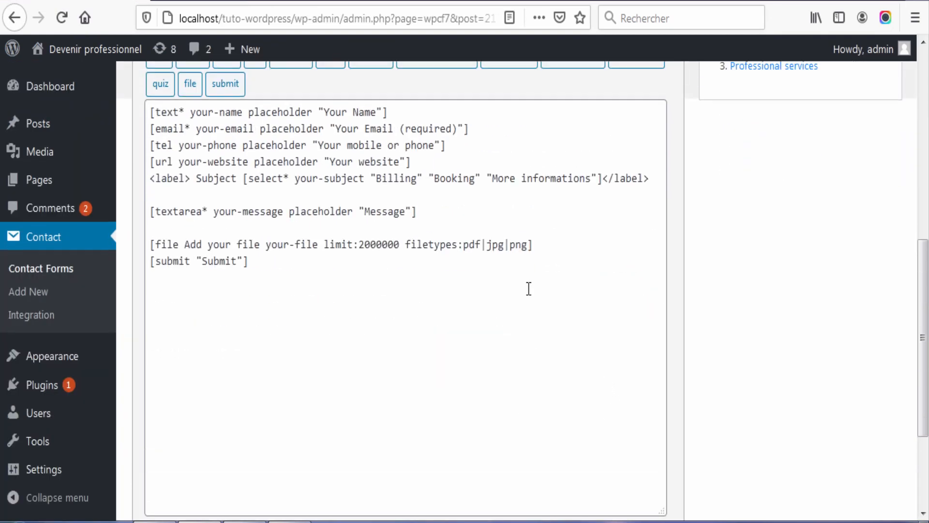
{"action": "left_click_drag", "start_coordinate": [547, 248], "coordinate": [139, 220]}
{"action": "left_click", "coordinate": [137, 221]}
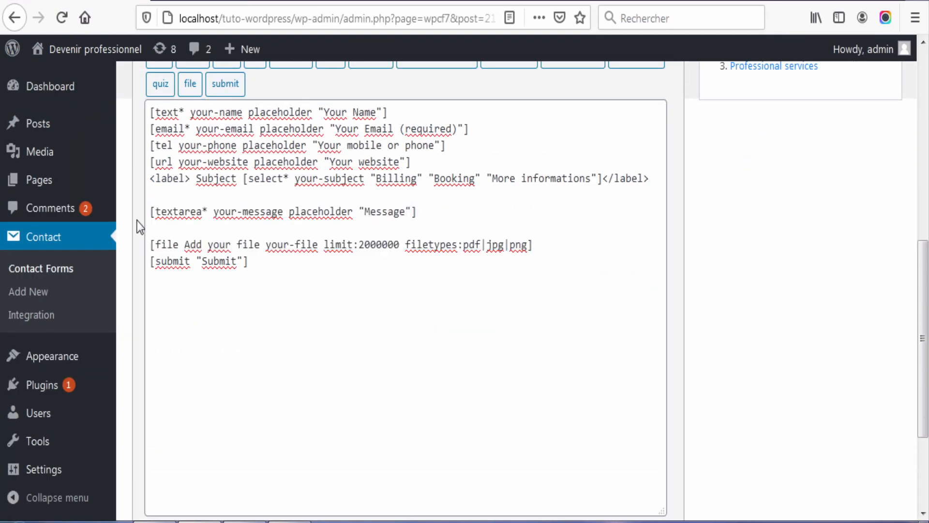
{"action": "left_click", "coordinate": [555, 289]}
{"action": "left_click_drag", "start_coordinate": [550, 245], "coordinate": [325, 276]}
{"action": "key", "text": "BackSpace"}
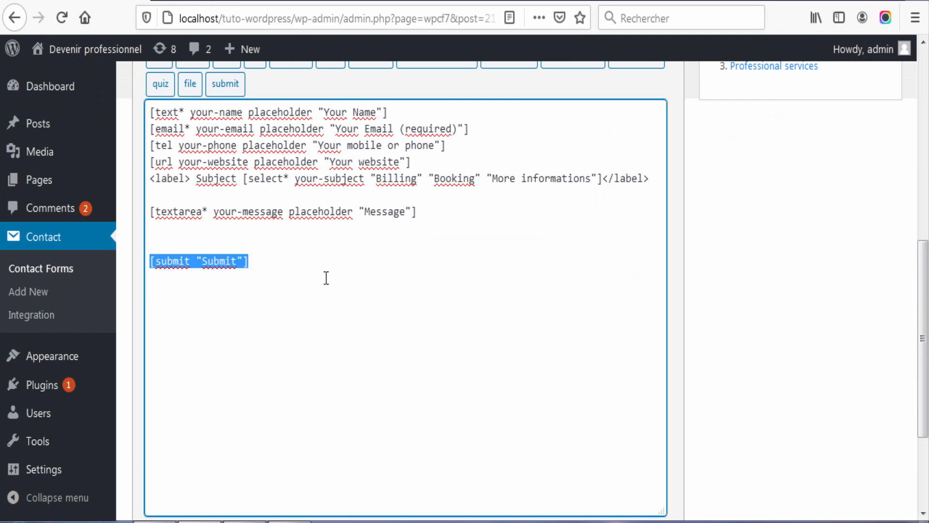
{"action": "scroll", "coordinate": [325, 276], "scroll_direction": "up", "scroll_amount": 2}
{"action": "left_click_drag", "start_coordinate": [424, 296], "coordinate": [205, 175]}
{"action": "left_click", "coordinate": [290, 308]}
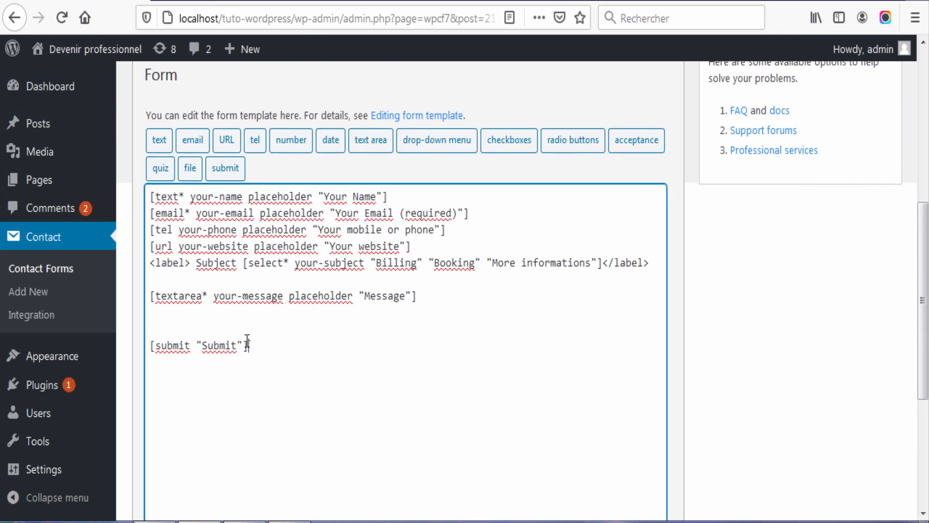
Insert a required file tag above the submit tag, with a 2000000-byte size limit and acceptable types jpg,png,pdf
{"action": "left_click", "coordinate": [172, 330]}
{"action": "left_click", "coordinate": [193, 169]}
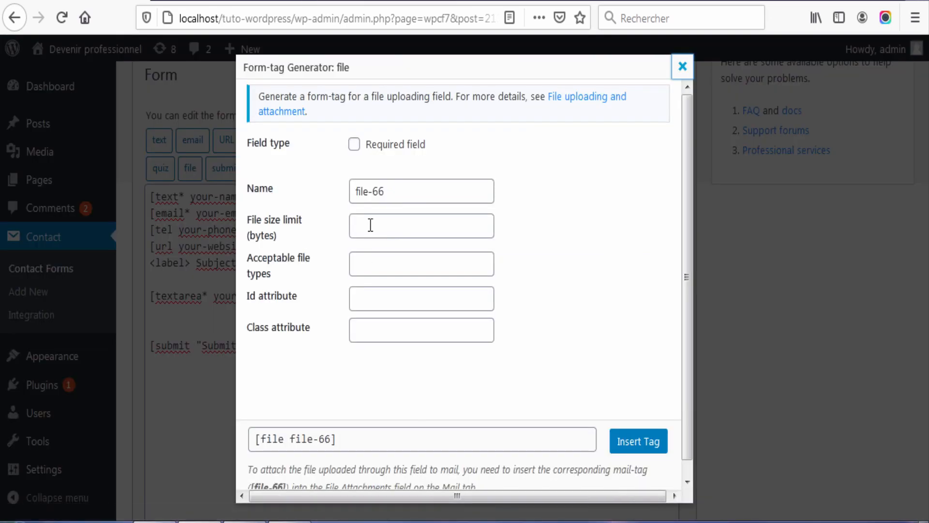
{"action": "left_click", "coordinate": [354, 145]}
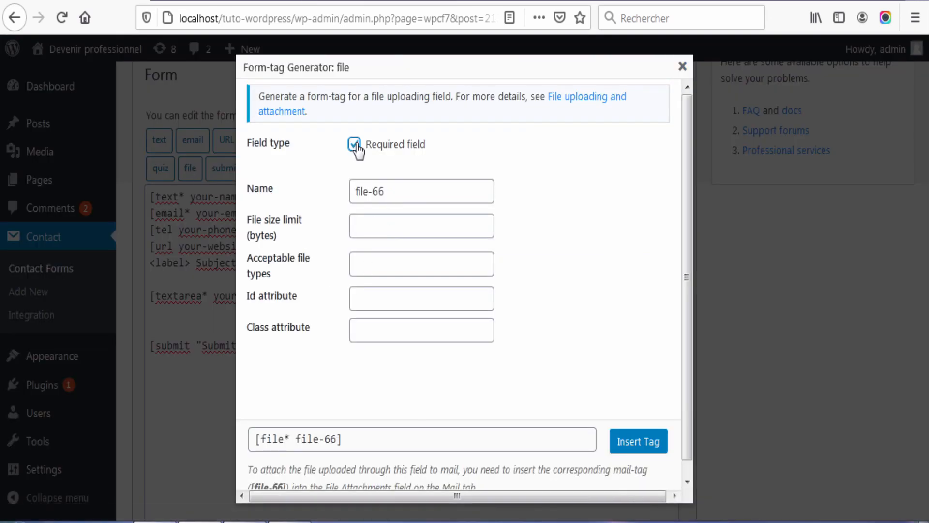
{"action": "left_click", "coordinate": [374, 224]}
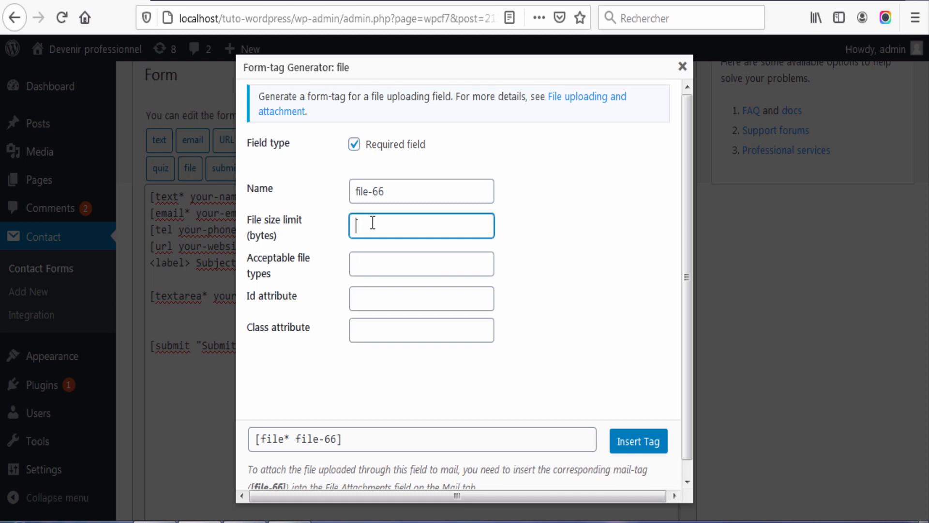
{"action": "type", "text": "2,000,000"}
{"action": "left_click", "coordinate": [404, 268]}
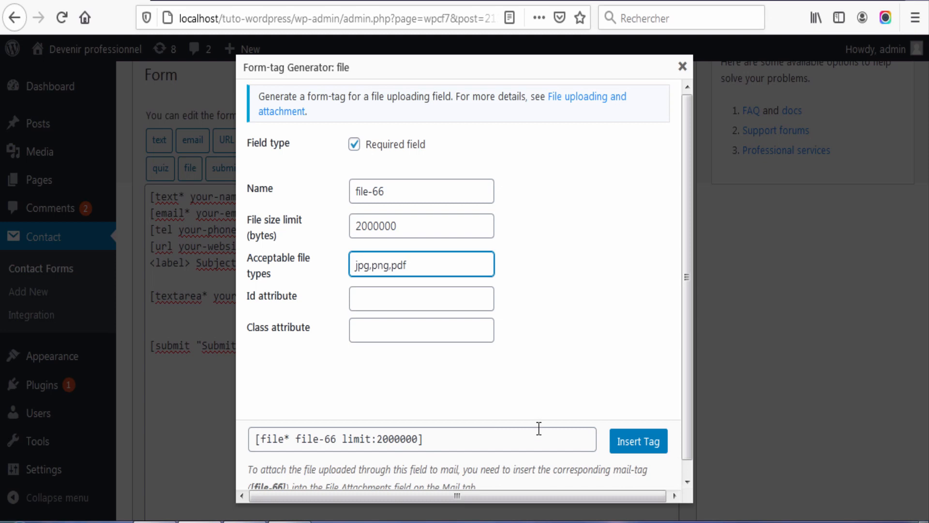
{"action": "scroll", "coordinate": [539, 428], "scroll_direction": "down", "scroll_amount": 1}
{"action": "scroll", "coordinate": [420, 416], "scroll_direction": "up", "scroll_amount": 1}
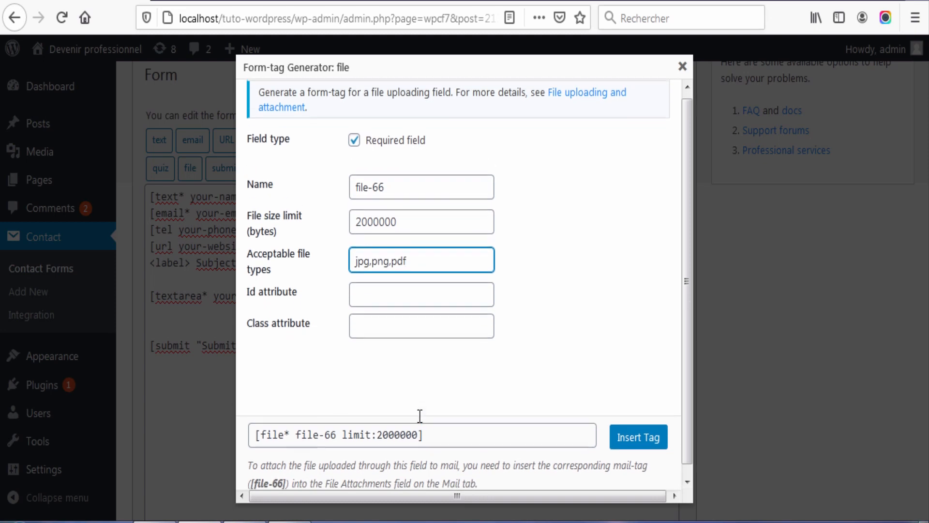
{"action": "scroll", "coordinate": [577, 451], "scroll_direction": "down", "scroll_amount": 1}
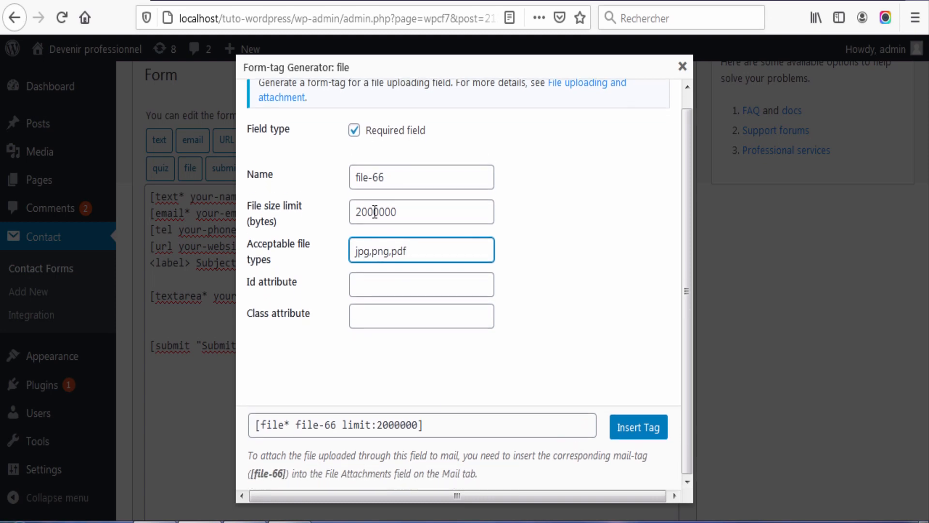
{"action": "scroll", "coordinate": [377, 209], "scroll_direction": "up", "scroll_amount": 1}
{"action": "left_click", "coordinate": [631, 443]}
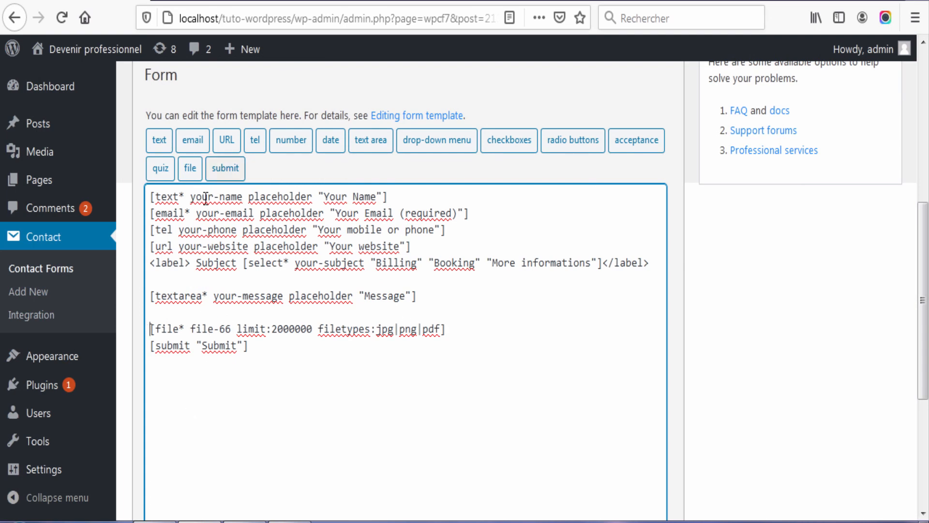
Wrap the new file tag in <label> and </label>, reusing the label tag from the Subject line
{"action": "left_click", "coordinate": [190, 263]}
{"action": "key", "text": "shift+Home"}
{"action": "key", "text": "ctrl+c"}
{"action": "left_click", "coordinate": [150, 312]}
{"action": "key", "text": "ctrl+v"}
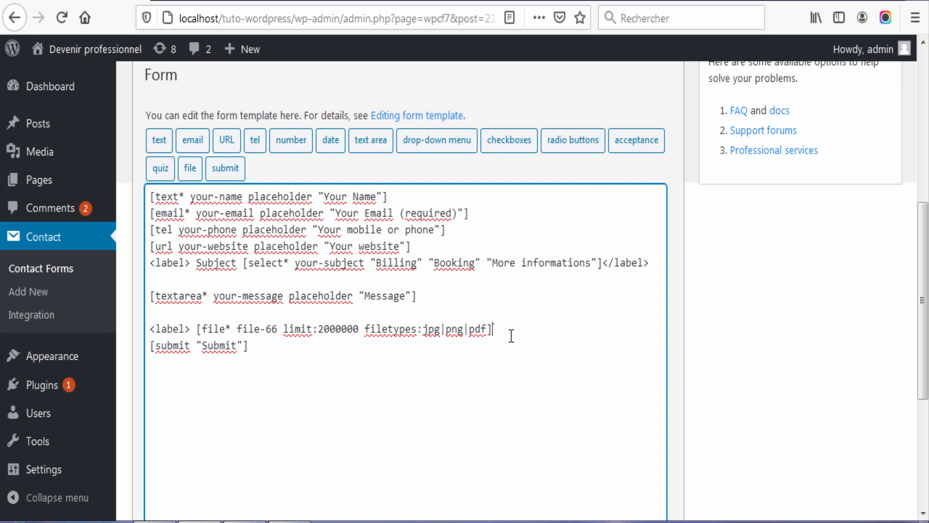
{"action": "key", "text": "ctrl+v"}
{"action": "type", "text": "/"}
{"action": "left_click", "coordinate": [278, 406]}
Add the label text "Add your files" before the file tag and save the contact form
{"action": "left_click", "coordinate": [192, 328]}
{"action": "type", "text": "Add yo"}
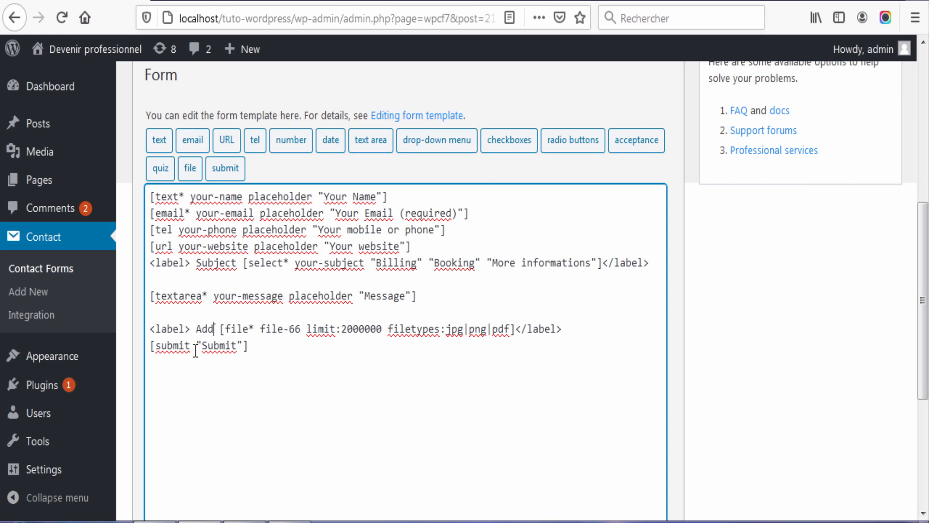
{"action": "type", "text": "ur "}
{"action": "type", "text": "file"}
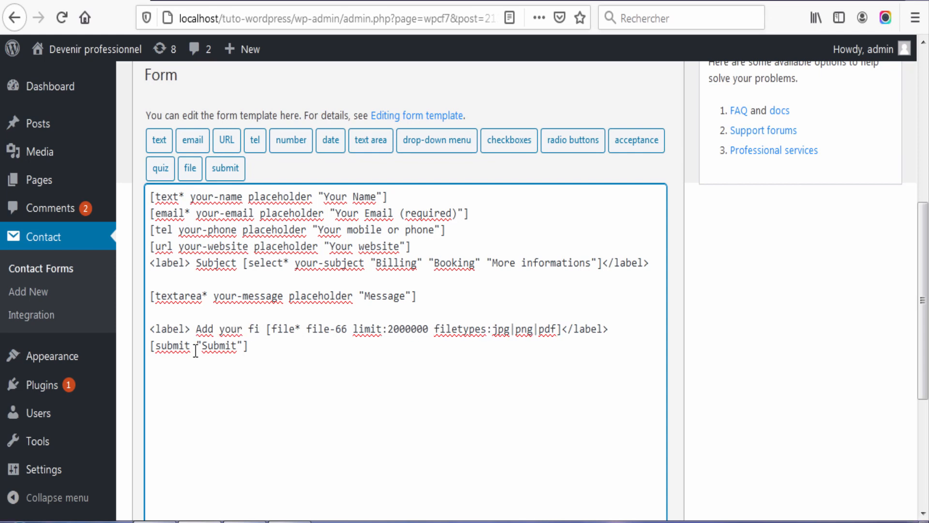
{"action": "type", "text": "s"}
{"action": "left_click", "coordinate": [855, 397]}
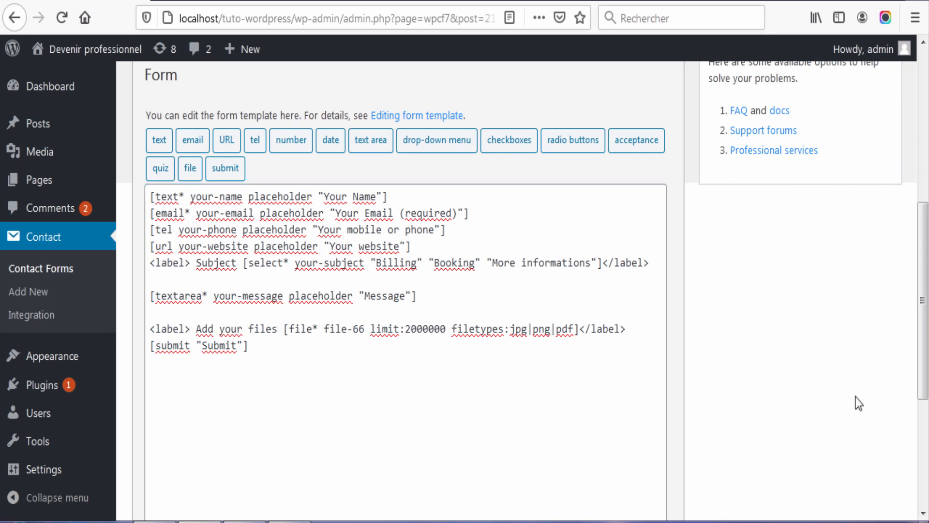
{"action": "scroll", "coordinate": [856, 397], "scroll_direction": "up", "scroll_amount": 5}
{"action": "left_click", "coordinate": [882, 238]}
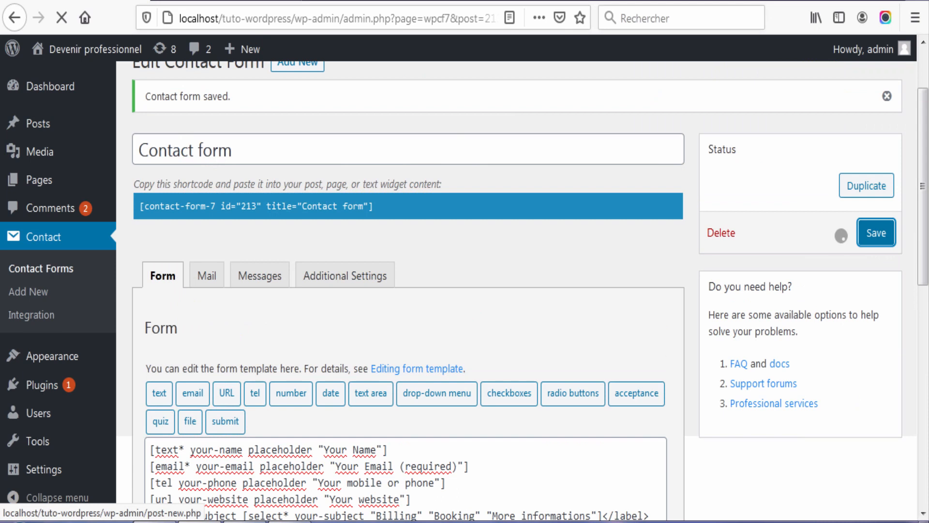
Reload the Contact us page and examine the whole form, including the labelled file upload field
{"action": "left_click", "coordinate": [218, 1]}
{"action": "left_click", "coordinate": [60, 27]}
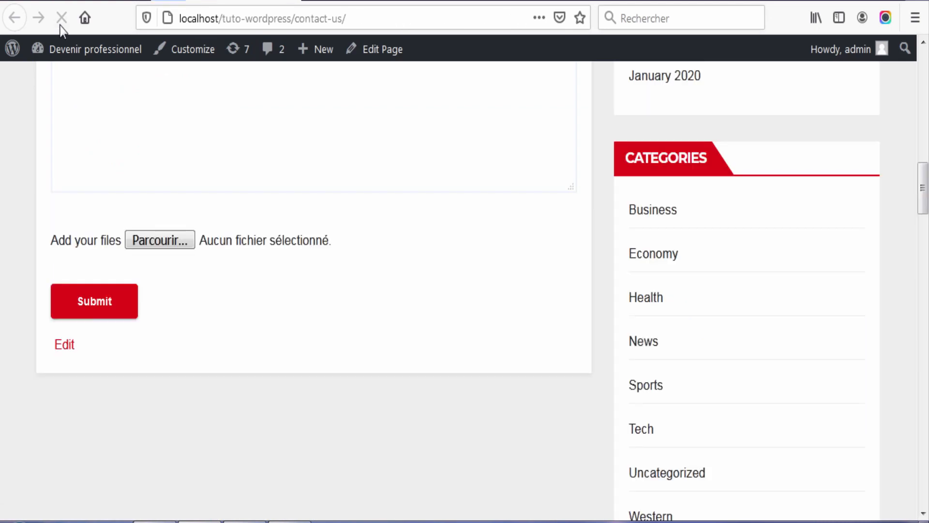
{"action": "scroll", "coordinate": [214, 342], "scroll_direction": "up", "scroll_amount": 2}
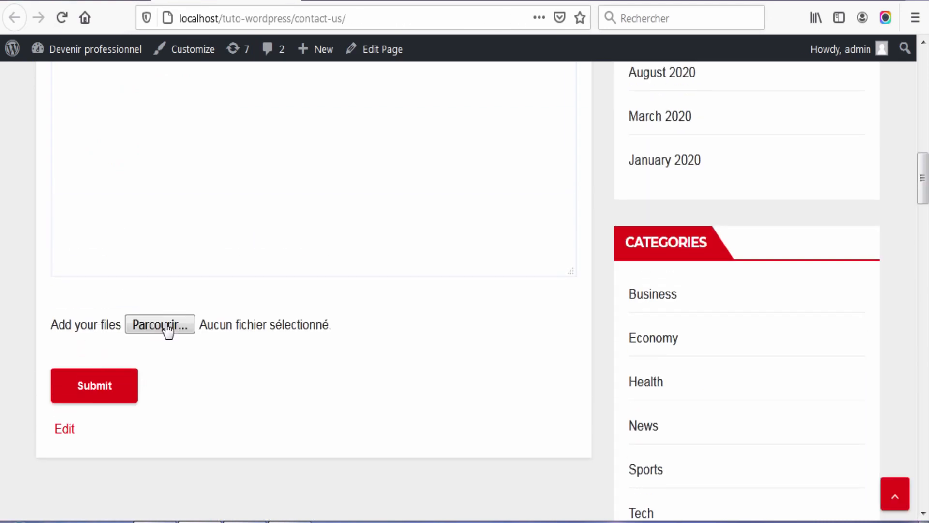
{"action": "scroll", "coordinate": [363, 275], "scroll_direction": "up", "scroll_amount": 8}
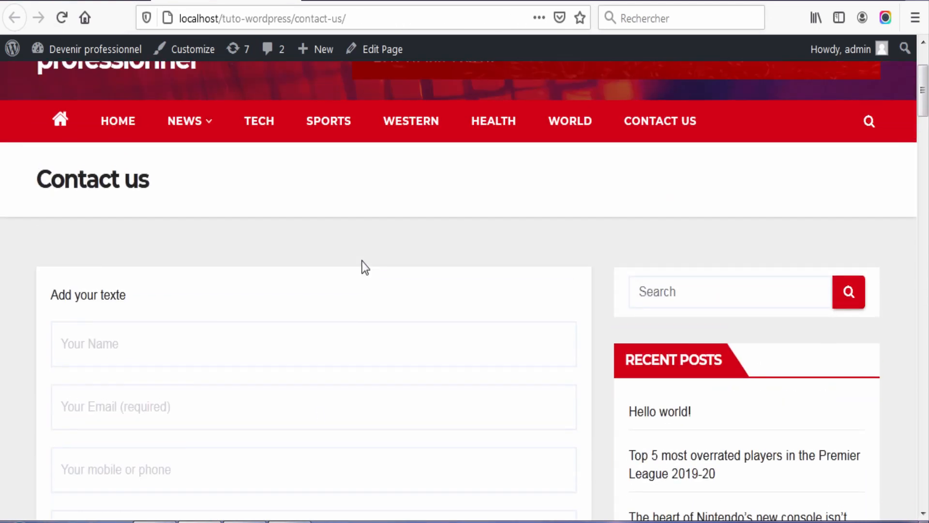
{"action": "scroll", "coordinate": [363, 262], "scroll_direction": "down", "scroll_amount": 8}
{"action": "scroll", "coordinate": [363, 261], "scroll_direction": "up", "scroll_amount": 3}
{"action": "scroll", "coordinate": [363, 261], "scroll_direction": "up", "scroll_amount": 4}
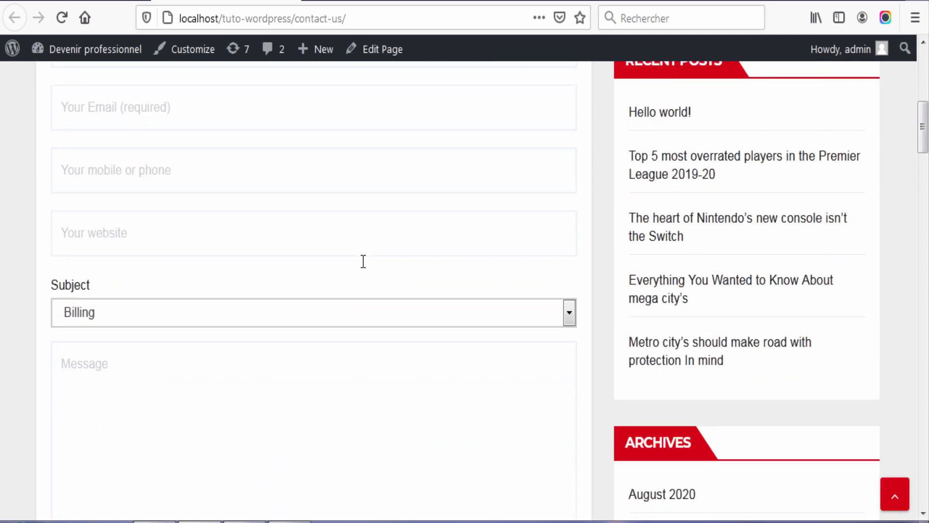
{"action": "scroll", "coordinate": [421, 388], "scroll_direction": "up", "scroll_amount": 4}
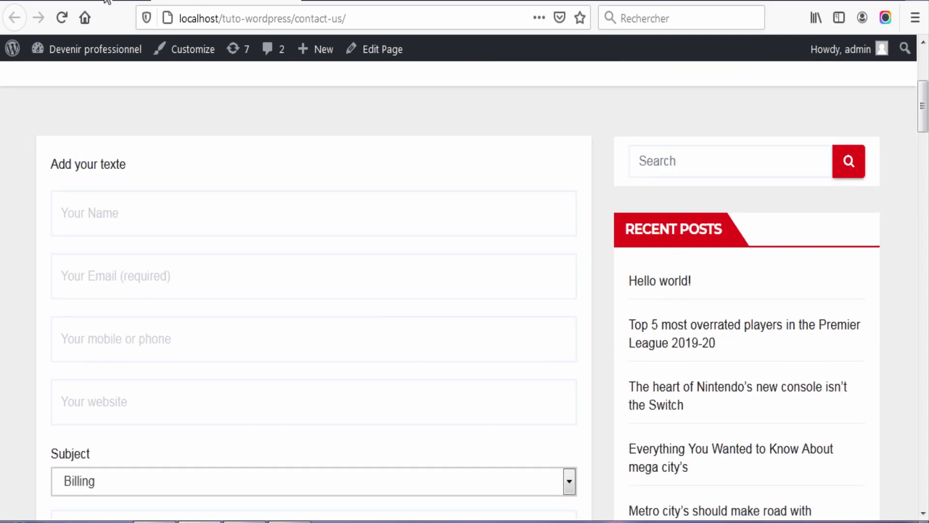
Return to the contact form editor and open the form's Messages settings
{"action": "left_click", "coordinate": [107, 2]}
{"action": "scroll", "coordinate": [528, 336], "scroll_direction": "down", "scroll_amount": 4}
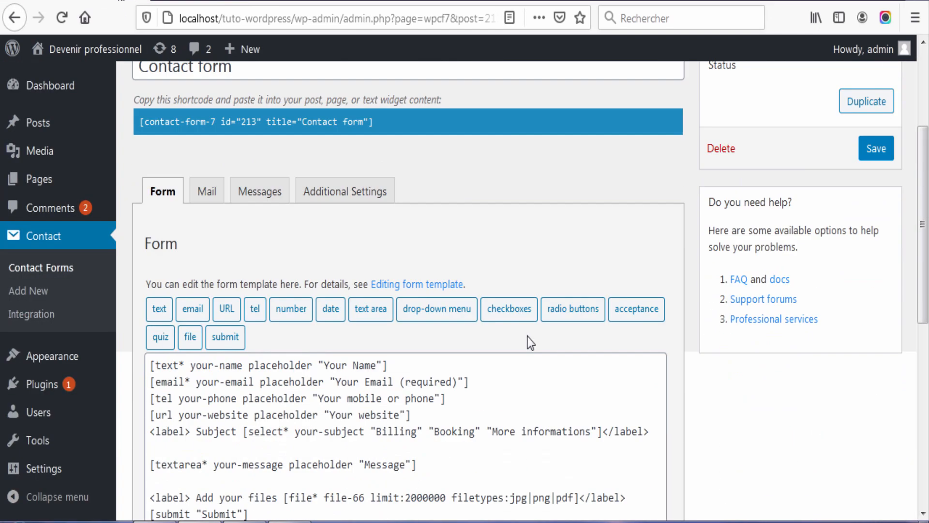
{"action": "scroll", "coordinate": [470, 291], "scroll_direction": "down", "scroll_amount": 3}
{"action": "scroll", "coordinate": [460, 185], "scroll_direction": "up", "scroll_amount": 1}
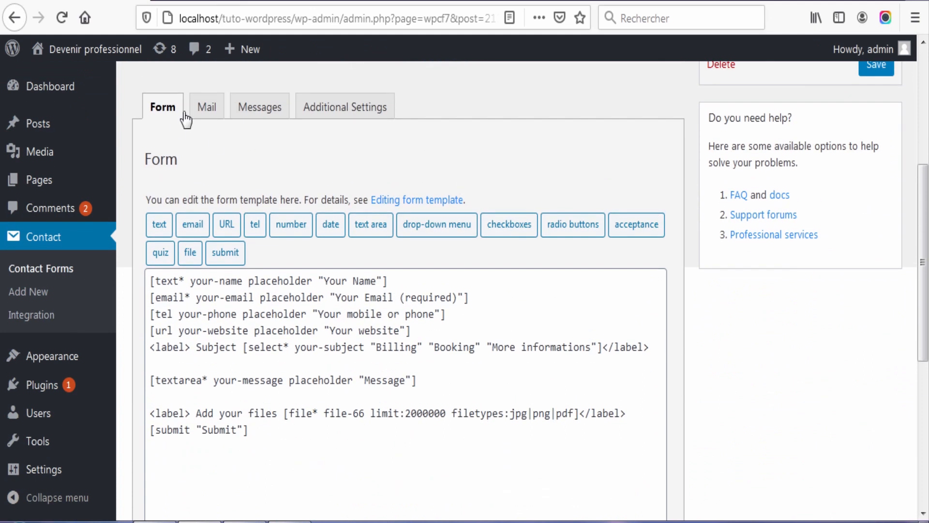
{"action": "left_click", "coordinate": [203, 108]}
{"action": "left_click", "coordinate": [275, 114]}
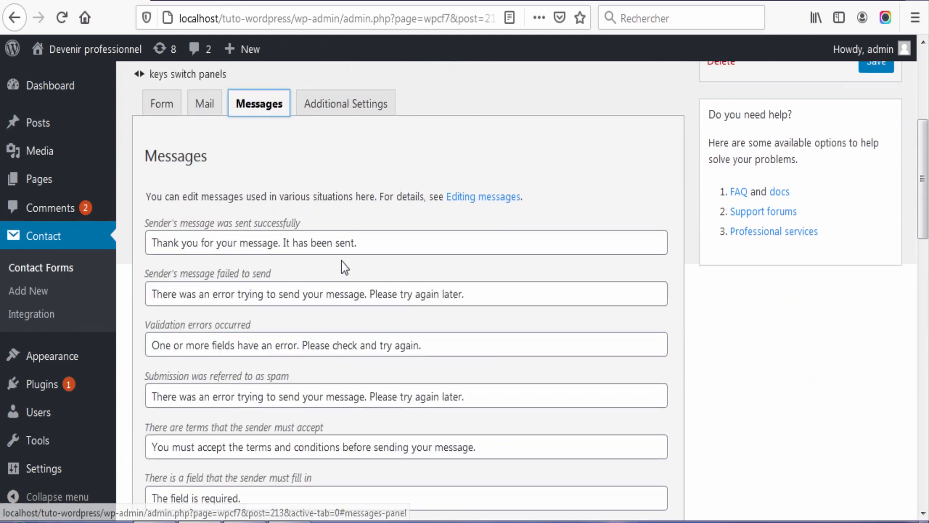
Look through the contact form's Messages settings and view its Additional Settings
{"action": "scroll", "coordinate": [341, 261], "scroll_direction": "down", "scroll_amount": 5}
{"action": "scroll", "coordinate": [365, 399], "scroll_direction": "up", "scroll_amount": 10}
{"action": "left_click", "coordinate": [360, 371]}
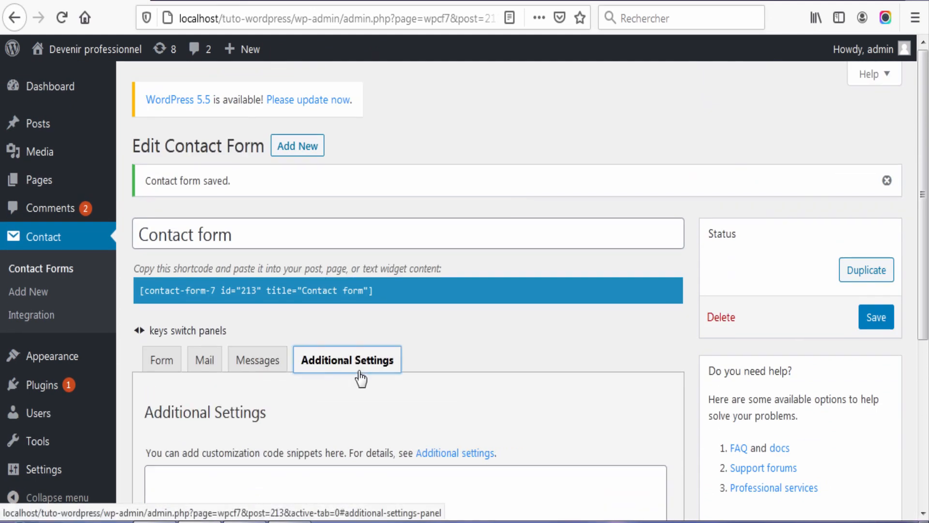
{"action": "scroll", "coordinate": [358, 377], "scroll_direction": "down", "scroll_amount": 3}
{"action": "scroll", "coordinate": [356, 379], "scroll_direction": "up", "scroll_amount": 1}
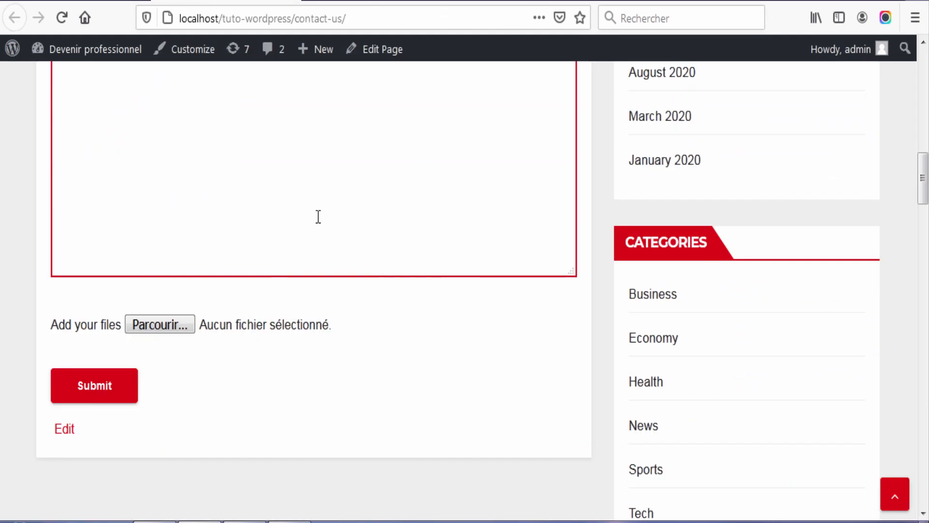
Examine the name, email, phone, website, subject, message and file fields on the Contact us page
{"action": "scroll", "coordinate": [318, 216], "scroll_direction": "up", "scroll_amount": 8}
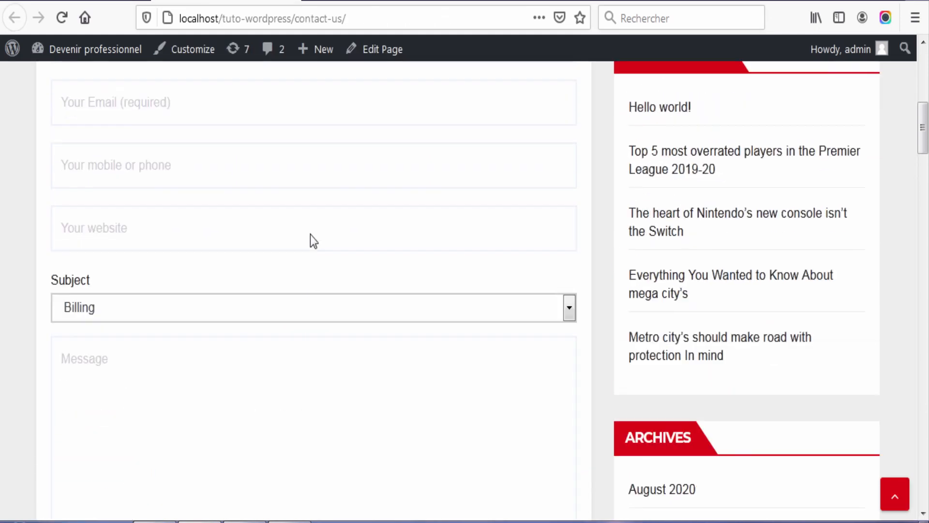
{"action": "scroll", "coordinate": [309, 240], "scroll_direction": "up", "scroll_amount": 3}
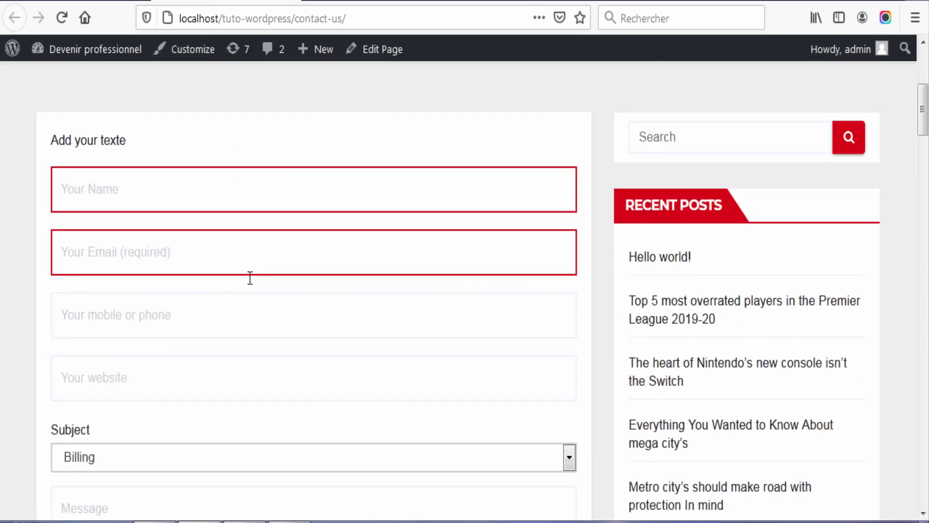
{"action": "scroll", "coordinate": [250, 277], "scroll_direction": "down", "scroll_amount": 3}
{"action": "left_click", "coordinate": [229, 212]}
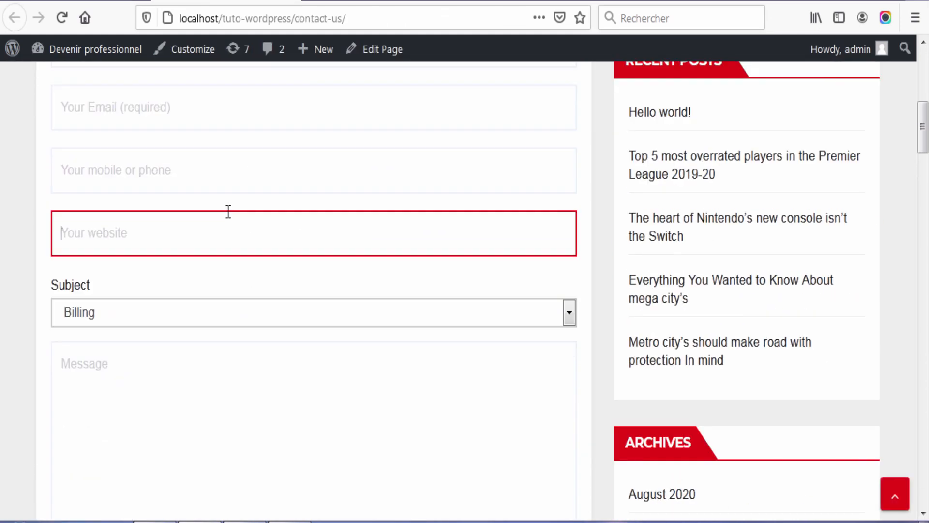
{"action": "scroll", "coordinate": [324, 249], "scroll_direction": "up", "scroll_amount": 2}
{"action": "left_click", "coordinate": [245, 159]}
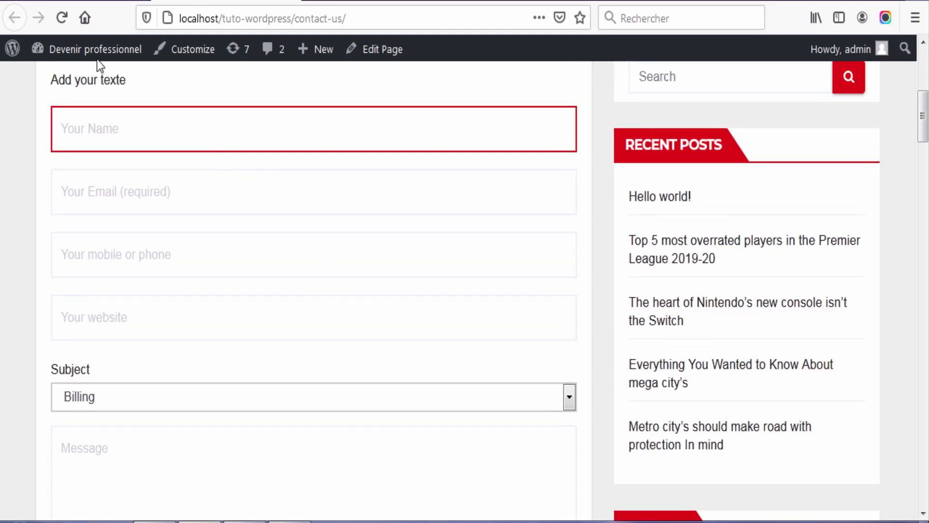
Return to the contact form editor and review the Mail template from the recipient fields to the message body
{"action": "left_click", "coordinate": [103, 1]}
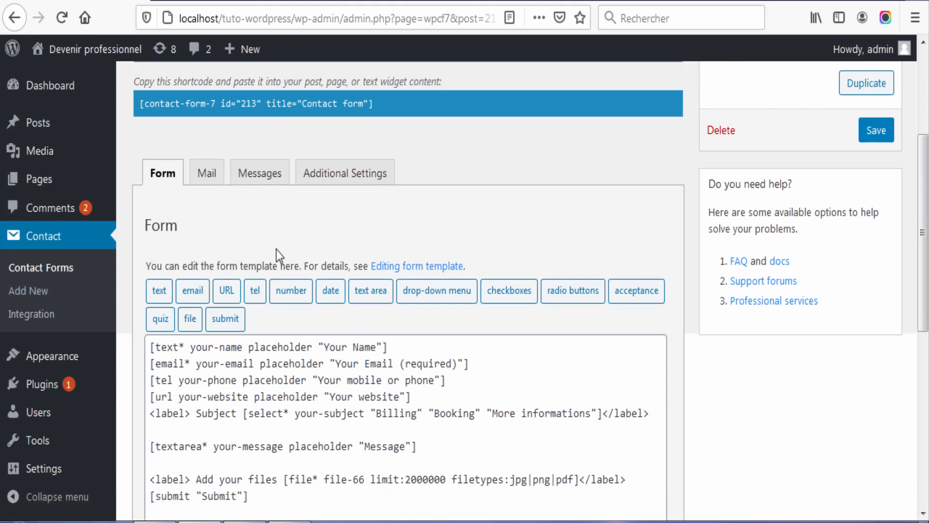
{"action": "scroll", "coordinate": [277, 250], "scroll_direction": "down", "scroll_amount": 3}
{"action": "left_click", "coordinate": [206, 115]}
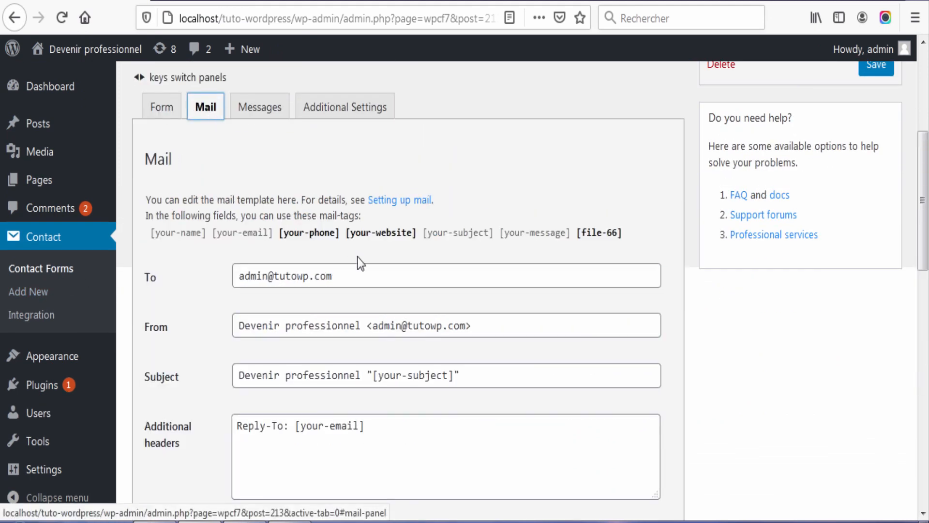
{"action": "scroll", "coordinate": [358, 271], "scroll_direction": "down", "scroll_amount": 3}
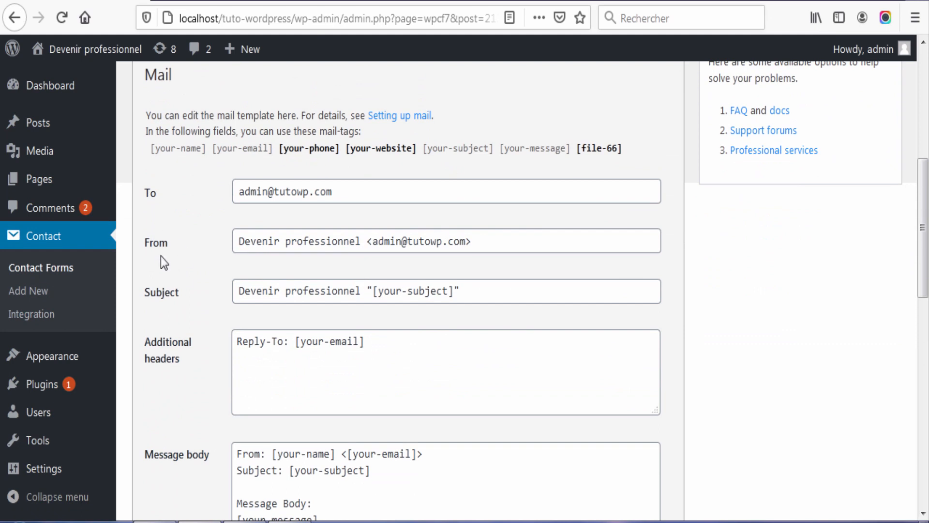
{"action": "scroll", "coordinate": [191, 346], "scroll_direction": "down", "scroll_amount": 12}
{"action": "scroll", "coordinate": [204, 385], "scroll_direction": "up", "scroll_amount": 8}
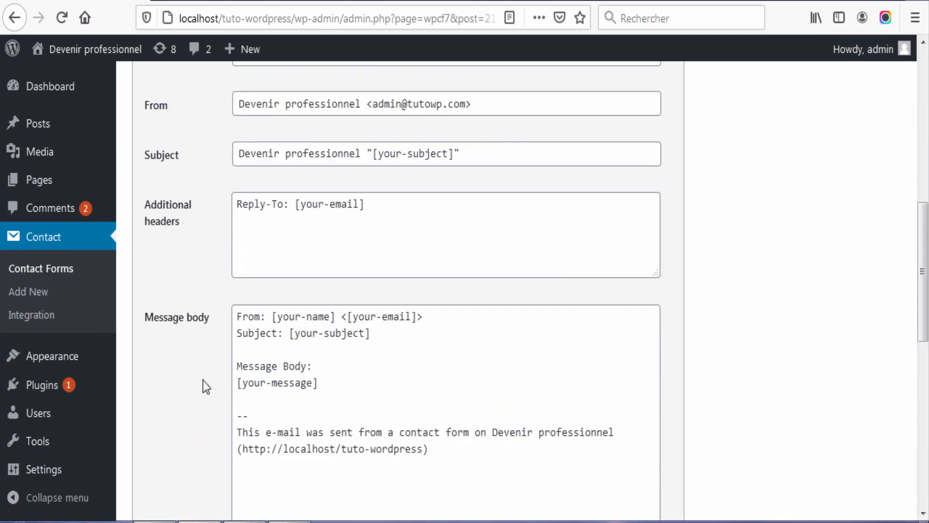
{"action": "scroll", "coordinate": [202, 381], "scroll_direction": "up", "scroll_amount": 5}
Examine the recipient address in the To field and the sender address in the From field of the mail template
{"action": "left_click", "coordinate": [338, 191]}
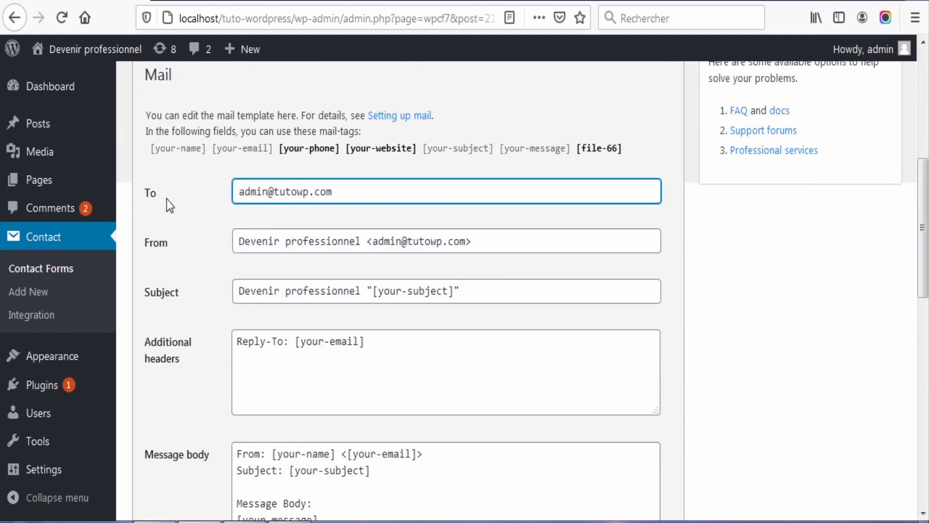
{"action": "left_click_drag", "start_coordinate": [361, 193], "coordinate": [192, 193]}
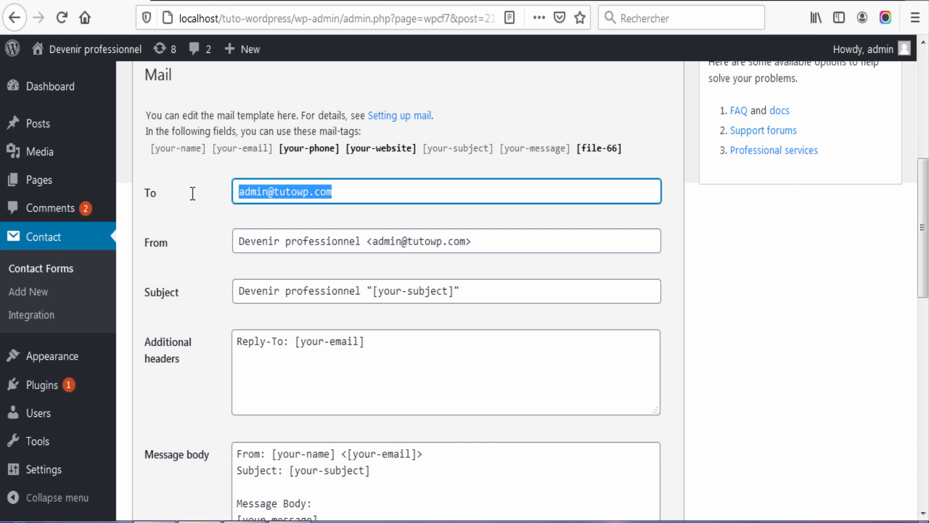
{"action": "left_click", "coordinate": [360, 197]}
{"action": "left_click_drag", "start_coordinate": [342, 193], "coordinate": [230, 195]}
{"action": "left_click", "coordinate": [349, 188]}
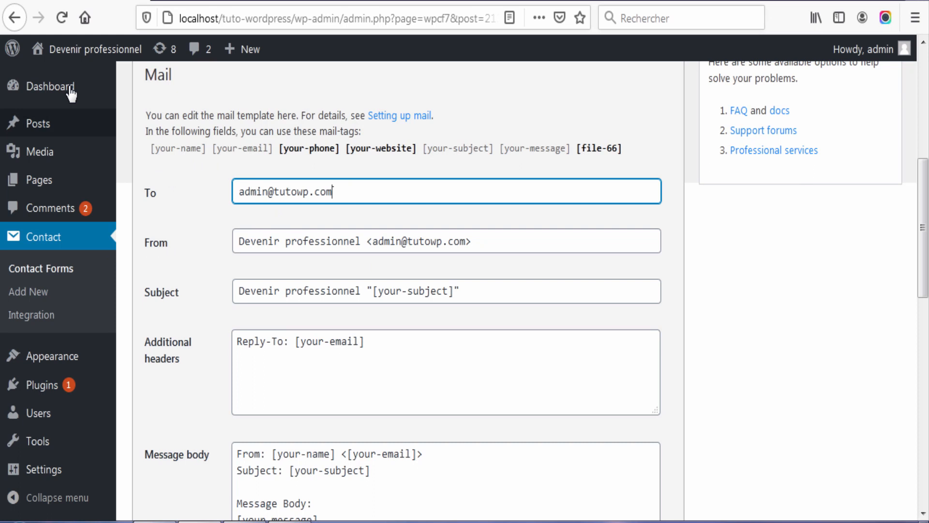
{"action": "left_click_drag", "start_coordinate": [466, 242], "coordinate": [381, 242]}
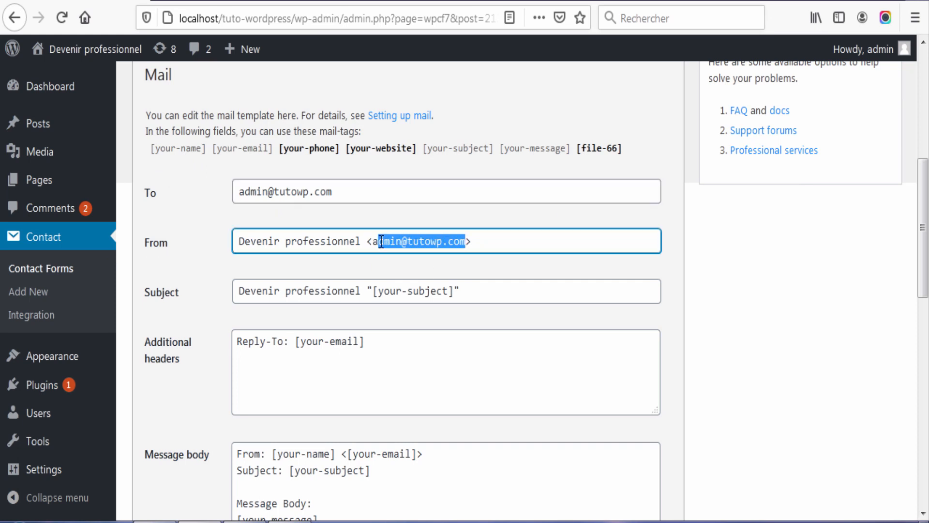
{"action": "left_click", "coordinate": [386, 241]}
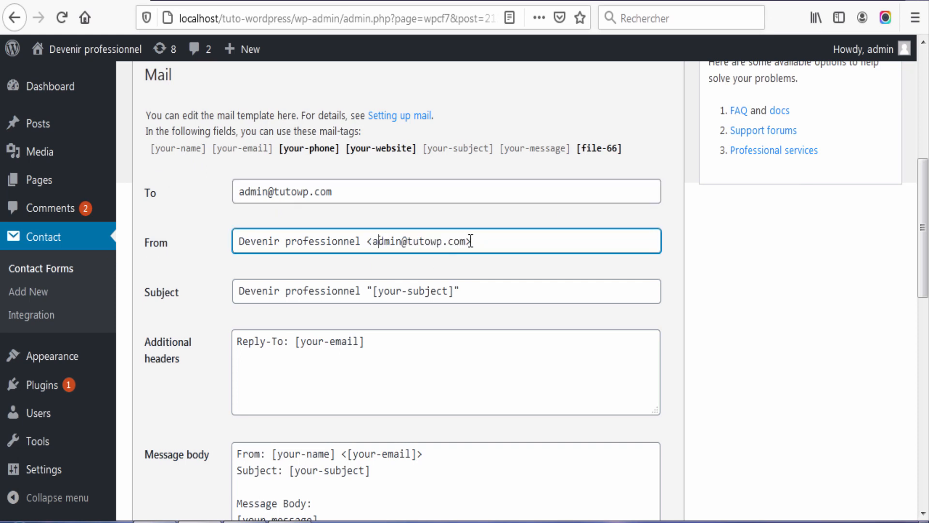
{"action": "left_click_drag", "start_coordinate": [471, 241], "coordinate": [413, 241]}
{"action": "left_click", "coordinate": [413, 241]}
{"action": "scroll", "coordinate": [292, 238], "scroll_direction": "down", "scroll_amount": 2}
{"action": "scroll", "coordinate": [292, 238], "scroll_direction": "up", "scroll_amount": 2}
Replace the whole mail Subject with only the [your-subject] mail-tag, copied from the available mail-tags
{"action": "left_click_drag", "start_coordinate": [358, 292], "coordinate": [3, 283]}
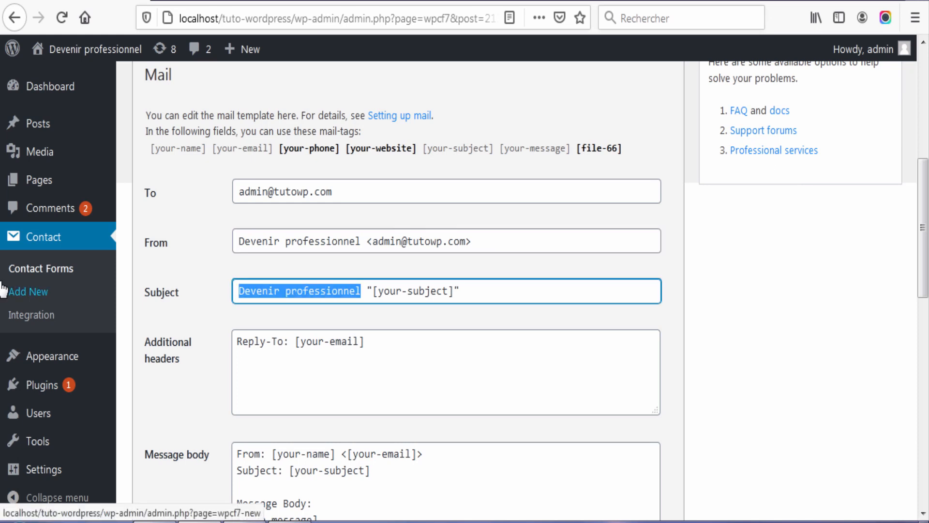
{"action": "key", "text": "BackSpace"}
{"action": "key", "text": "ctrl+a"}
{"action": "key", "text": "BackSpace"}
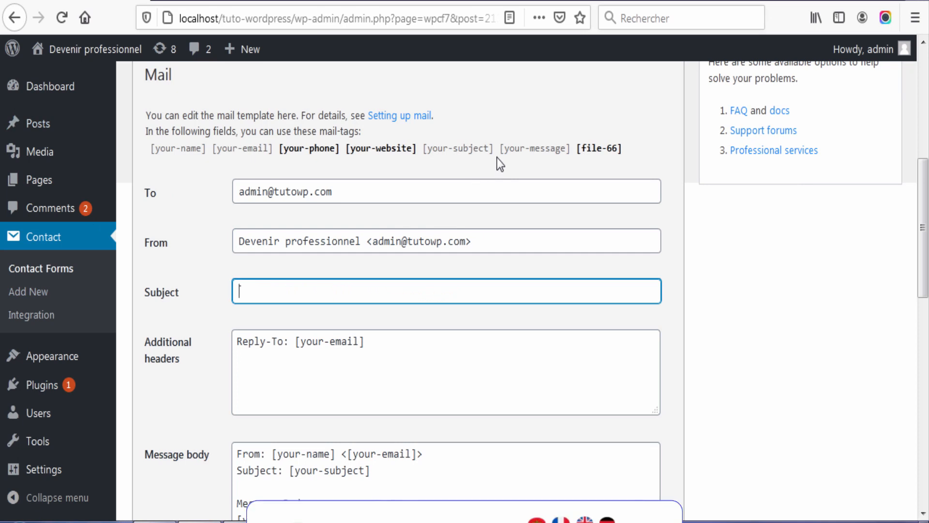
{"action": "left_click_drag", "start_coordinate": [495, 149], "coordinate": [429, 152]}
{"action": "left_click", "coordinate": [426, 131]}
{"action": "key", "text": "ctrl+c"}
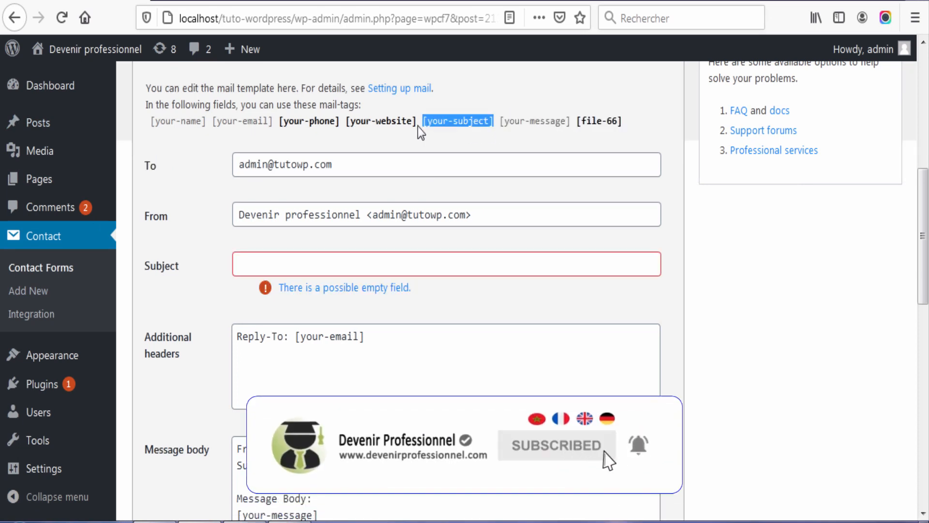
{"action": "left_click", "coordinate": [345, 256]}
{"action": "key", "text": "ctrl+v"}
{"action": "left_click", "coordinate": [509, 292]}
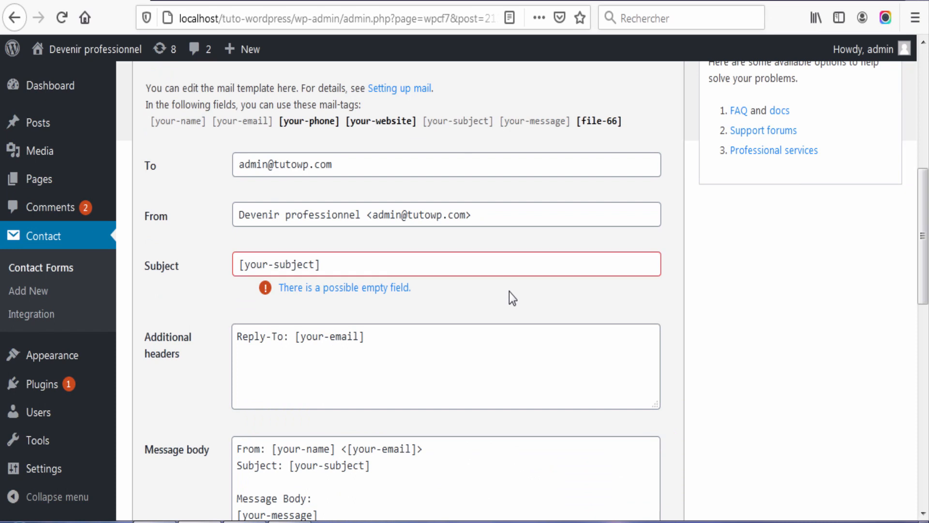
Compare the Reply-To tag in the mail's additional headers with the email field on the Contact us page
{"action": "scroll", "coordinate": [509, 292], "scroll_direction": "down", "scroll_amount": 3}
{"action": "scroll", "coordinate": [510, 284], "scroll_direction": "up", "scroll_amount": 3}
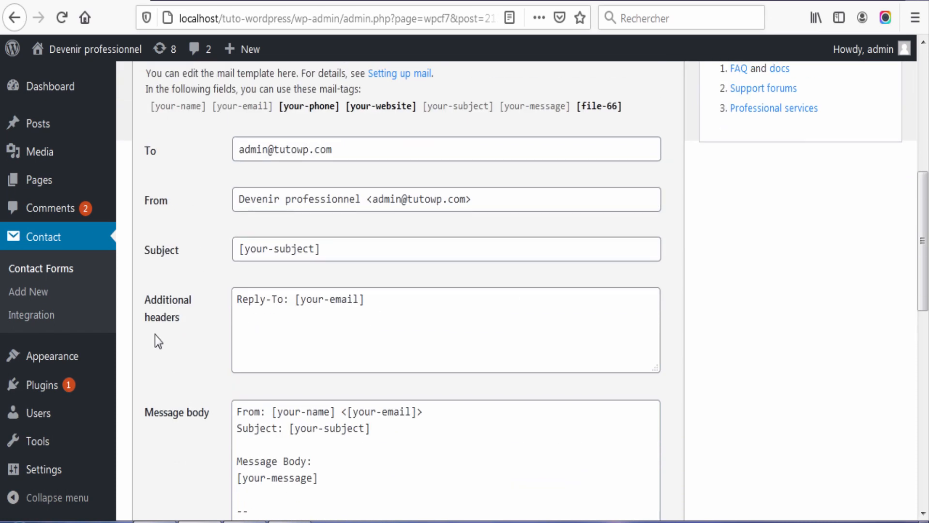
{"action": "left_click", "coordinate": [336, 299]}
{"action": "scroll", "coordinate": [382, 329], "scroll_direction": "up", "scroll_amount": 2}
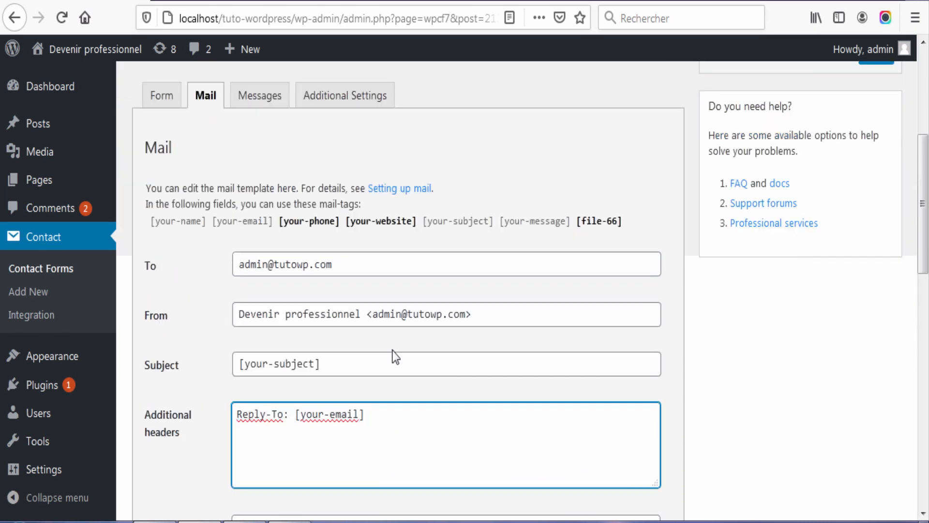
{"action": "scroll", "coordinate": [338, 465], "scroll_direction": "down", "scroll_amount": 2}
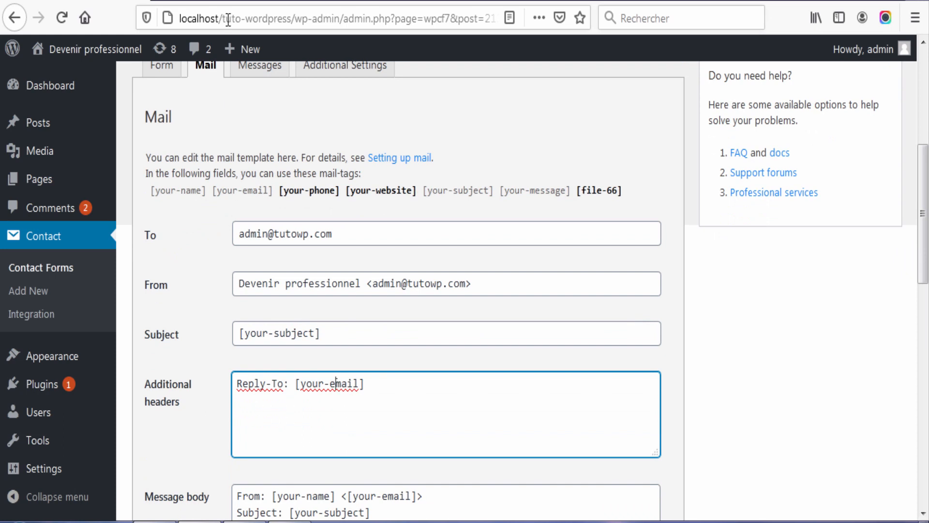
{"action": "left_click", "coordinate": [230, 1]}
{"action": "scroll", "coordinate": [209, 242], "scroll_direction": "up", "scroll_amount": 2}
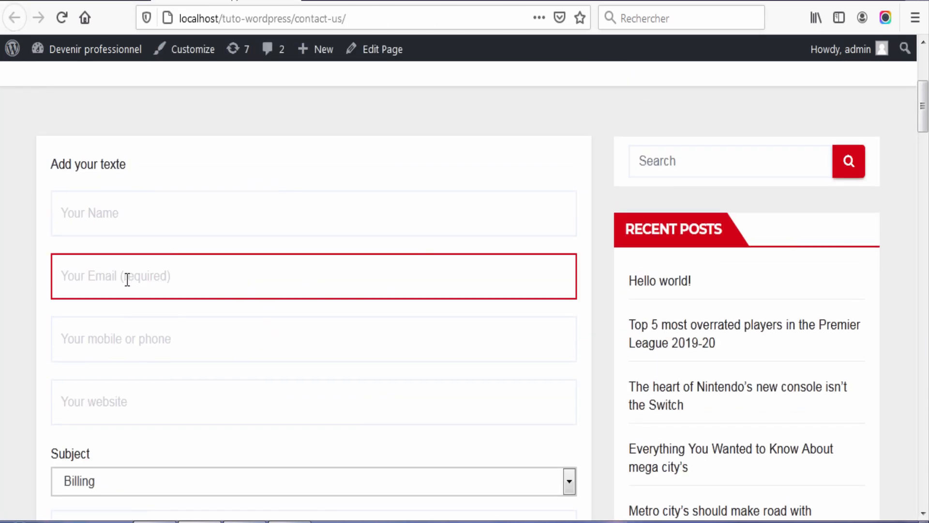
{"action": "left_click", "coordinate": [109, 2]}
{"action": "scroll", "coordinate": [361, 308], "scroll_direction": "down", "scroll_amount": 2}
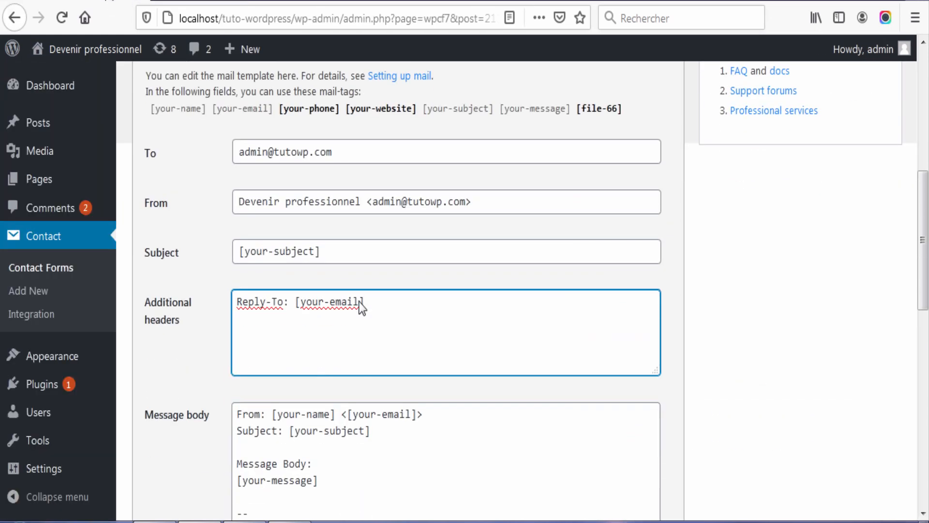
Examine the mail's message body and compare the tags it uses with the available mail-tags
{"action": "scroll", "coordinate": [361, 307], "scroll_direction": "down", "scroll_amount": 2}
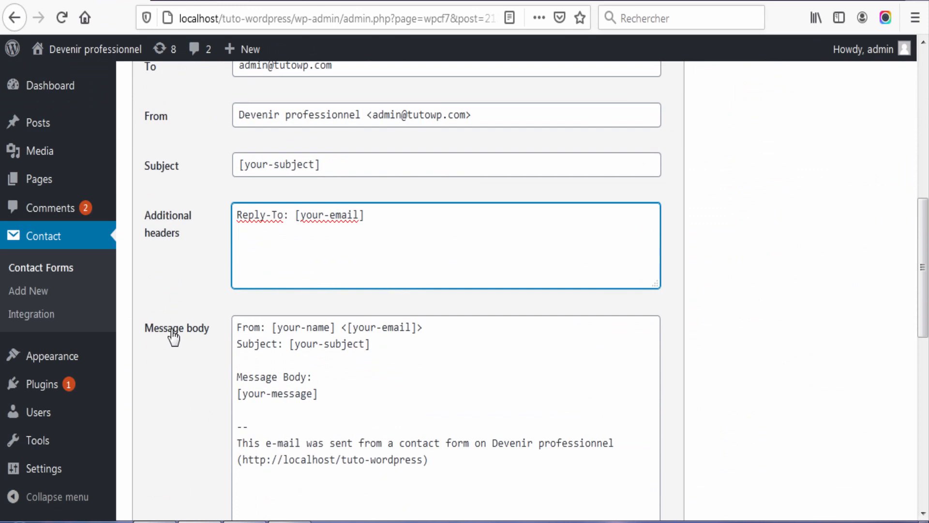
{"action": "scroll", "coordinate": [357, 368], "scroll_direction": "down", "scroll_amount": 2}
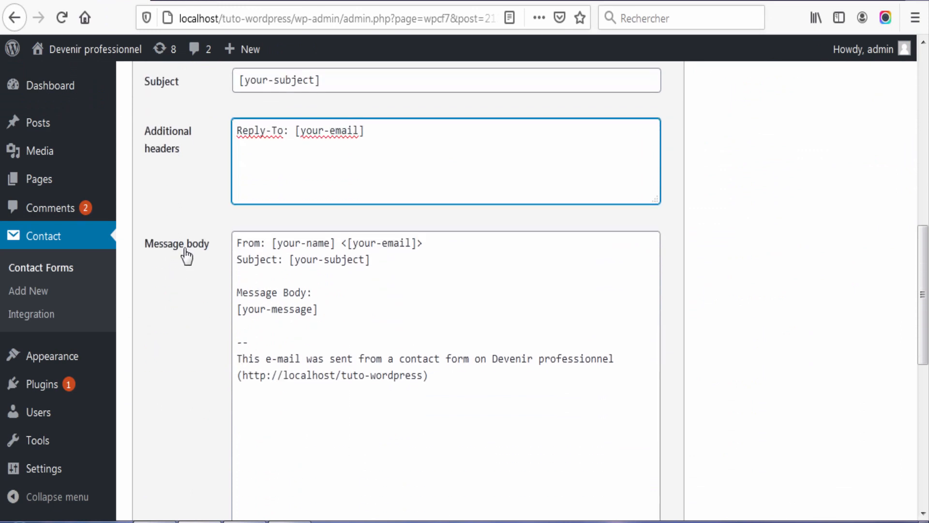
{"action": "scroll", "coordinate": [325, 356], "scroll_direction": "up", "scroll_amount": 2}
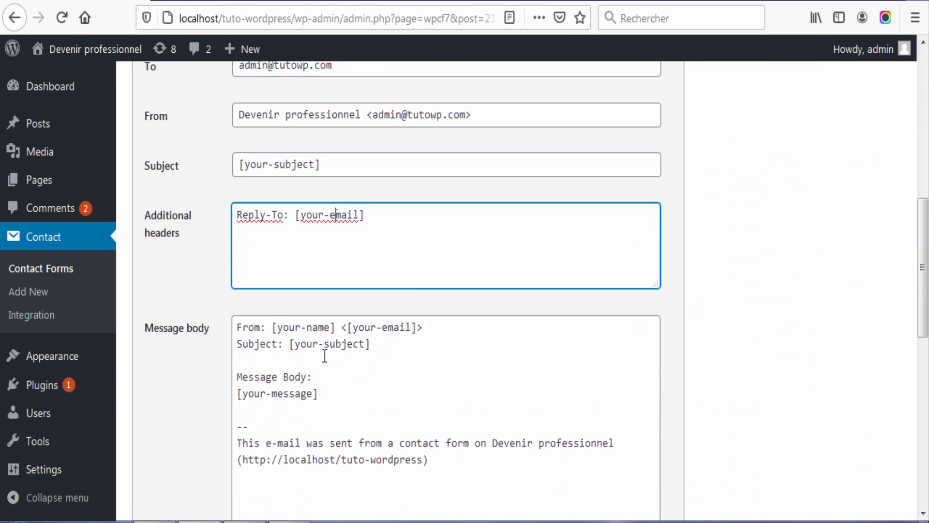
{"action": "left_click", "coordinate": [313, 329]}
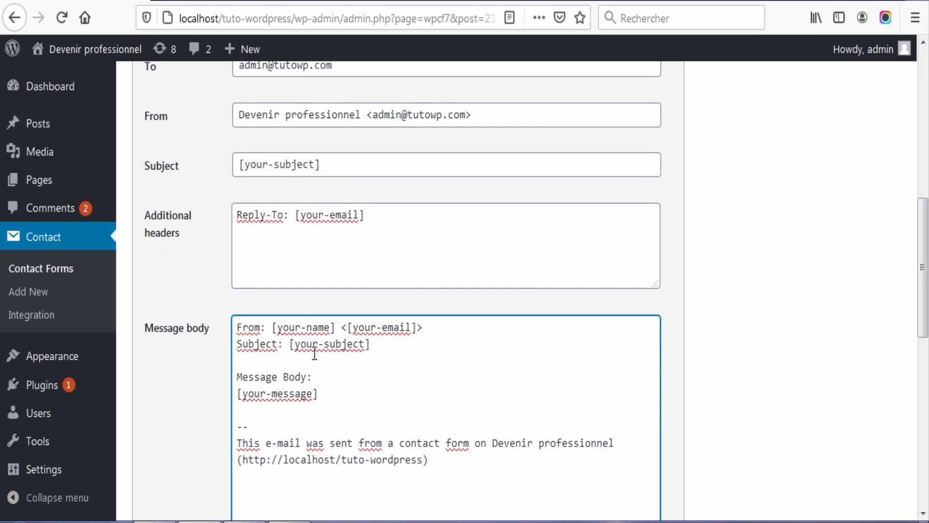
{"action": "scroll", "coordinate": [460, 360], "scroll_direction": "up", "scroll_amount": 5}
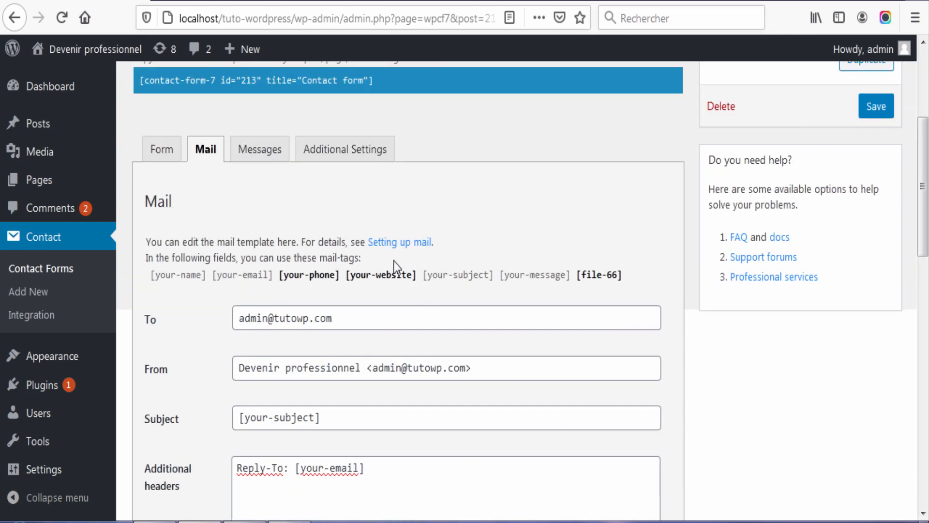
{"action": "scroll", "coordinate": [384, 284], "scroll_direction": "down", "scroll_amount": 5}
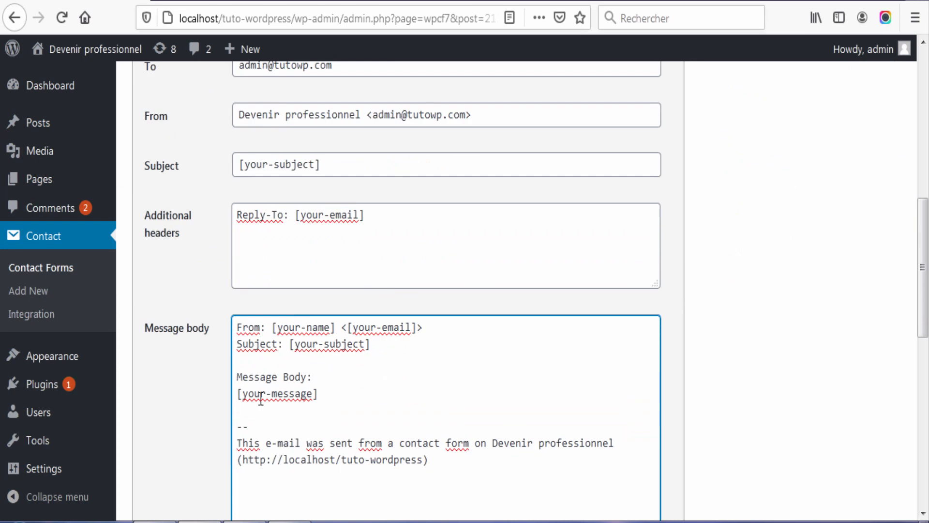
Add the line "Phone : [your-phone]" below the Subject line in the message body, copying the tag from the available mail-tags
{"action": "scroll", "coordinate": [313, 404], "scroll_direction": "up", "scroll_amount": 3}
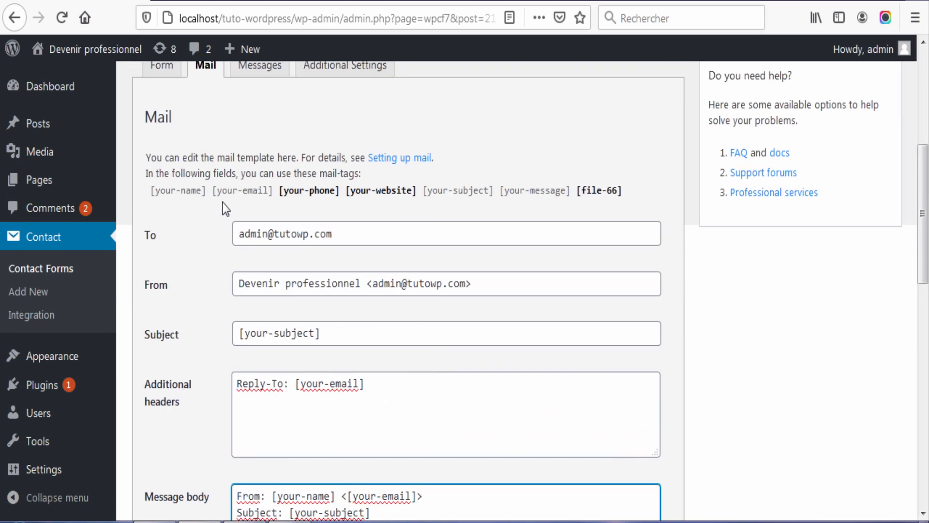
{"action": "mouse_move", "coordinate": [339, 193]}
{"action": "left_mouse_down"}
{"action": "mouse_move", "coordinate": [281, 197]}
{"action": "mouse_move", "coordinate": [339, 205]}
{"action": "left_mouse_up"}
{"action": "key", "text": "ctrl+c"}
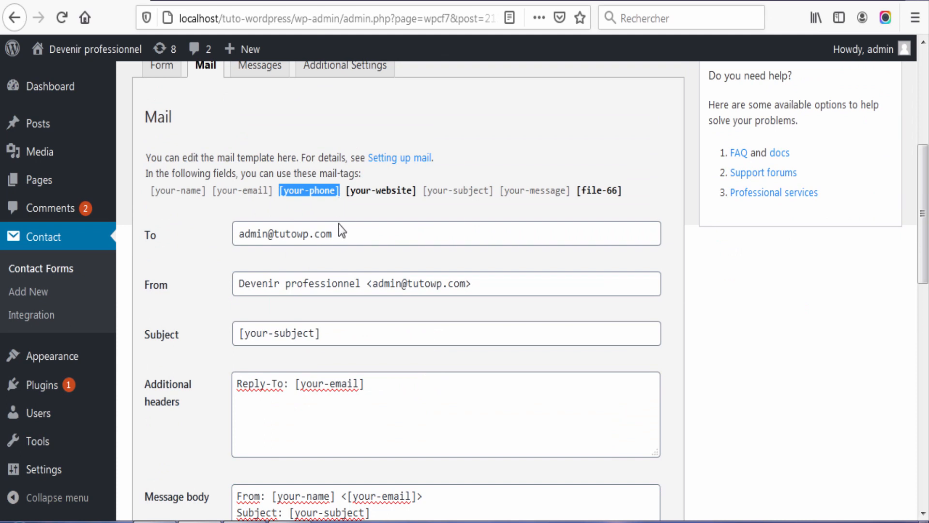
{"action": "scroll", "coordinate": [338, 271], "scroll_direction": "down", "scroll_amount": 5}
{"action": "left_click", "coordinate": [328, 311]}
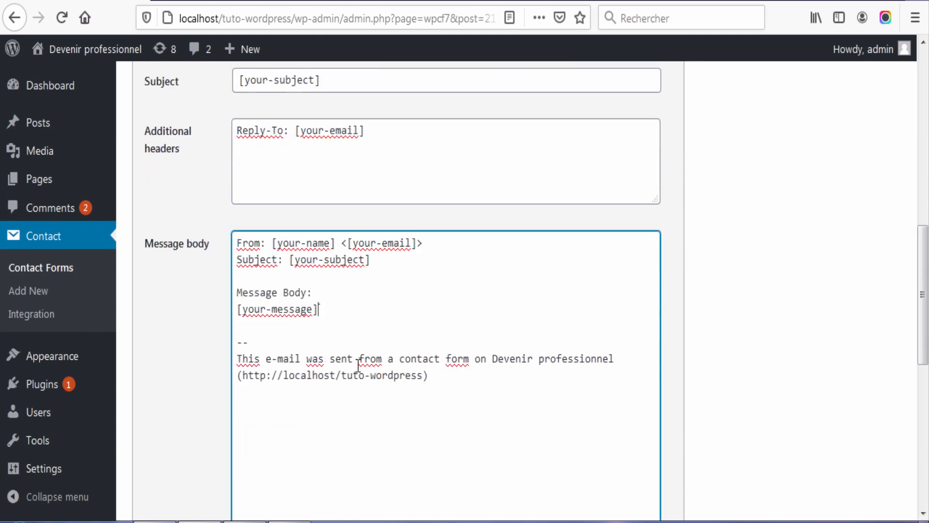
{"action": "left_click", "coordinate": [386, 265]}
{"action": "key", "text": "Return"}
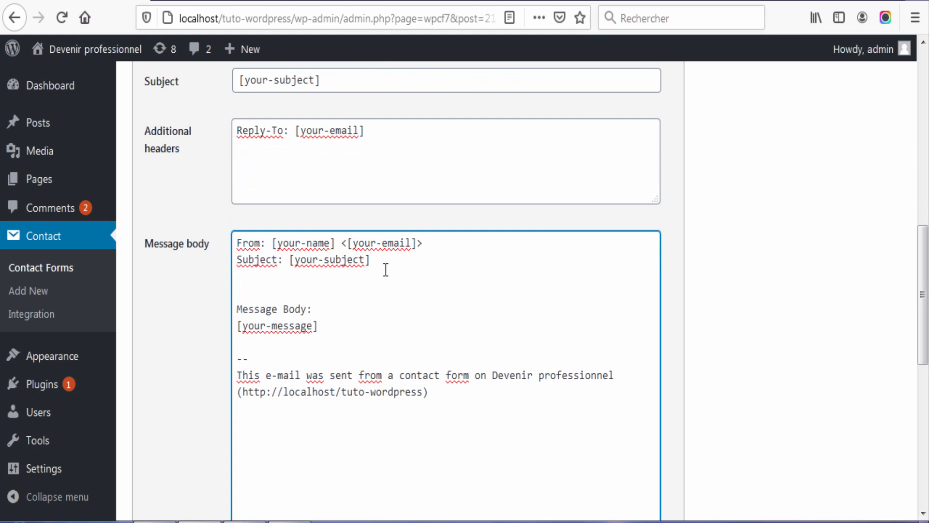
{"action": "type", "text": "Phone :"}
{"action": "key", "text": "ctrl+v"}
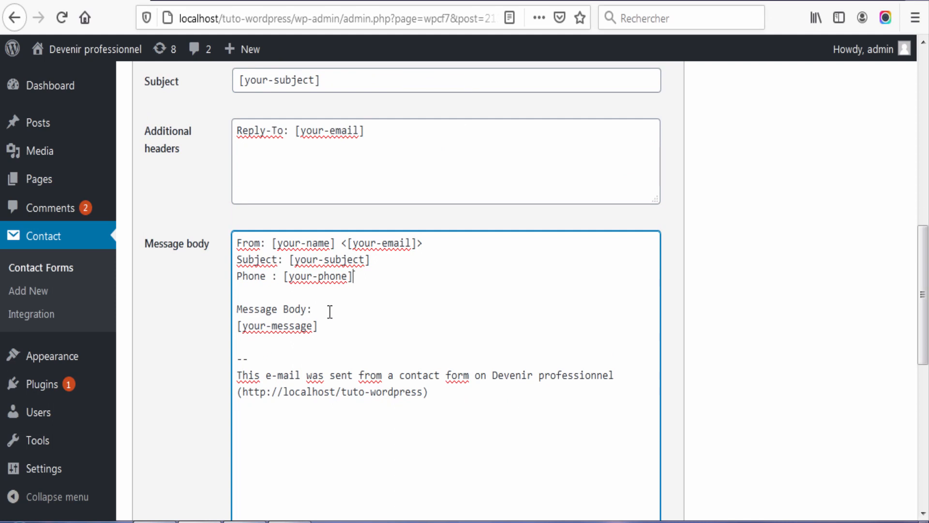
Add the line "Website : [your-website]" below the Phone line in the message body, copying the tag from the available mail-tags
{"action": "key", "text": "Return"}
{"action": "scroll", "coordinate": [330, 311], "scroll_direction": "up", "scroll_amount": 7}
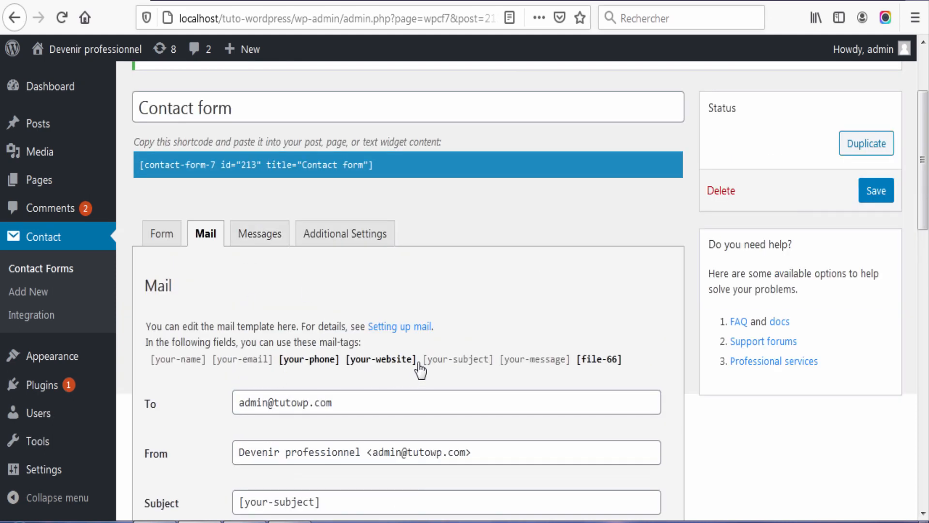
{"action": "left_click_drag", "start_coordinate": [416, 364], "coordinate": [346, 363]}
{"action": "key", "text": "ctrl+c"}
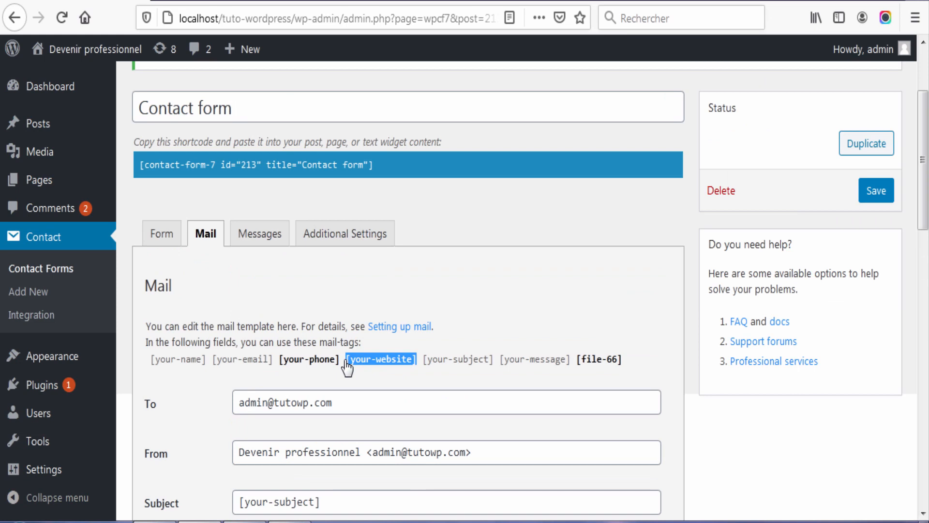
{"action": "scroll", "coordinate": [326, 303], "scroll_direction": "down", "scroll_amount": 8}
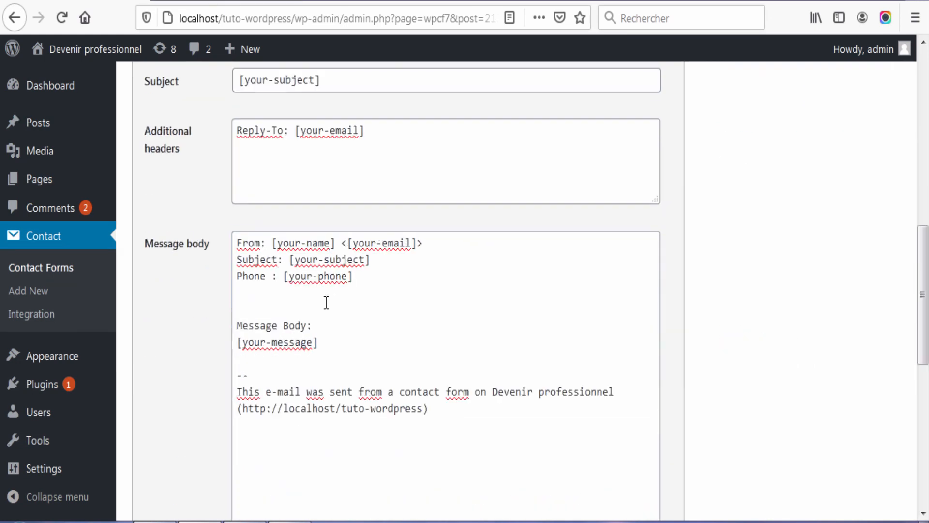
{"action": "left_click", "coordinate": [358, 279]}
{"action": "key", "text": "Return"}
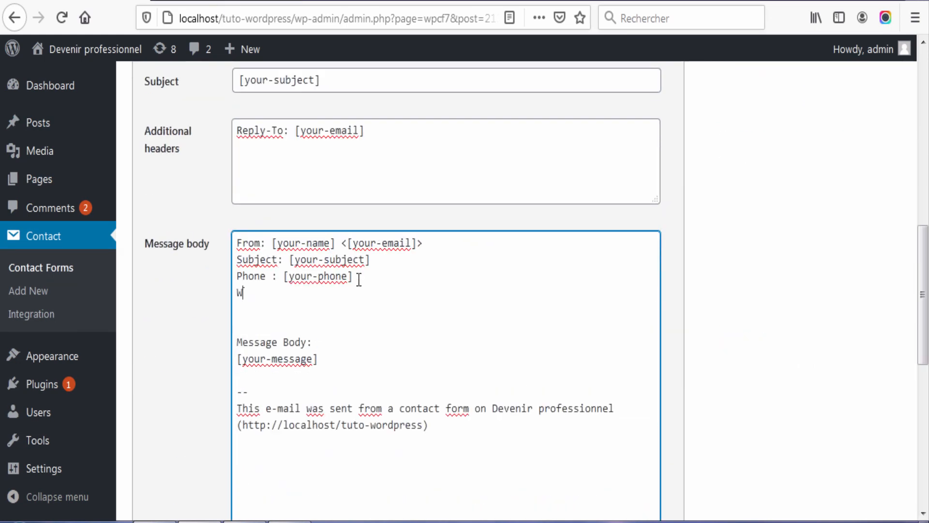
{"action": "type", "text": "Website :"}
{"action": "key", "text": "ctrl+v"}
{"action": "key", "text": "Return"}
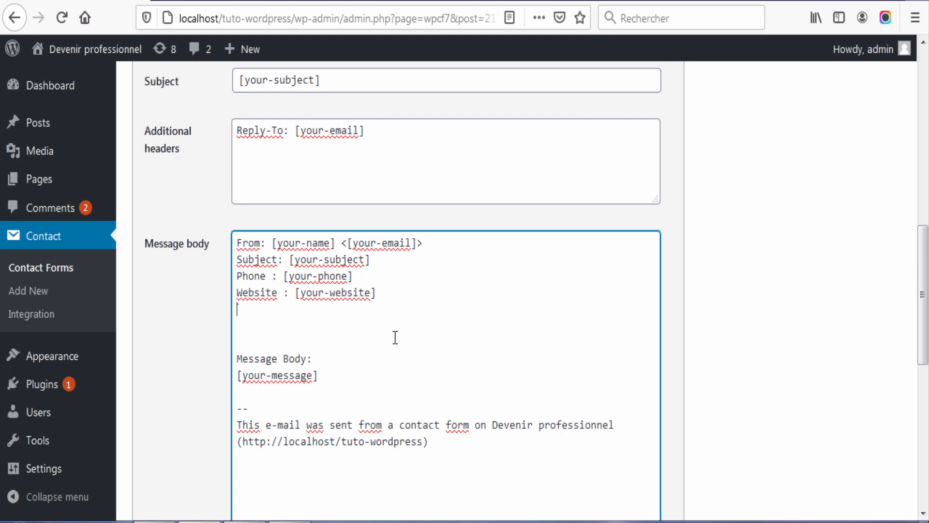
{"action": "left_click", "coordinate": [272, 331]}
{"action": "key", "text": "BackSpace"}
Compare the fields on the Contact us page with the tags in the message body, including [your-message]
{"action": "scroll", "coordinate": [426, 325], "scroll_direction": "up", "scroll_amount": 5}
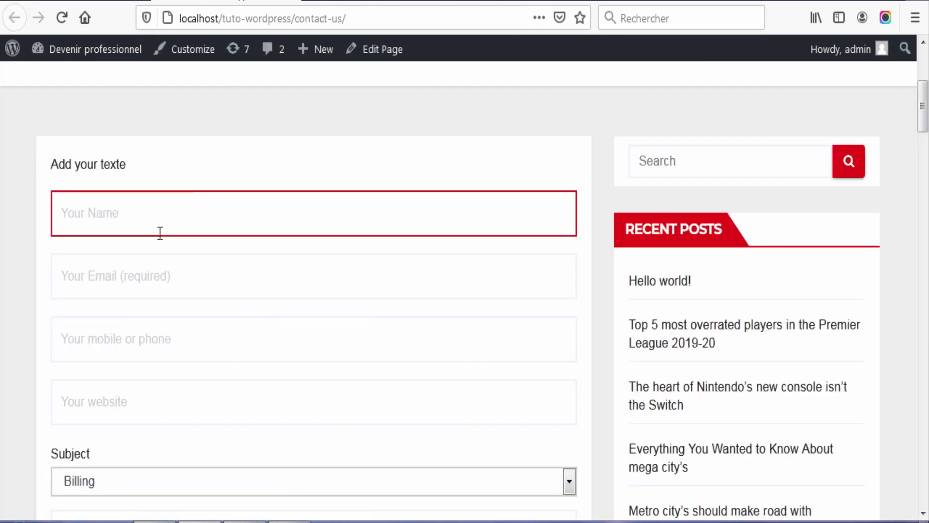
{"action": "scroll", "coordinate": [151, 242], "scroll_direction": "down", "scroll_amount": 2}
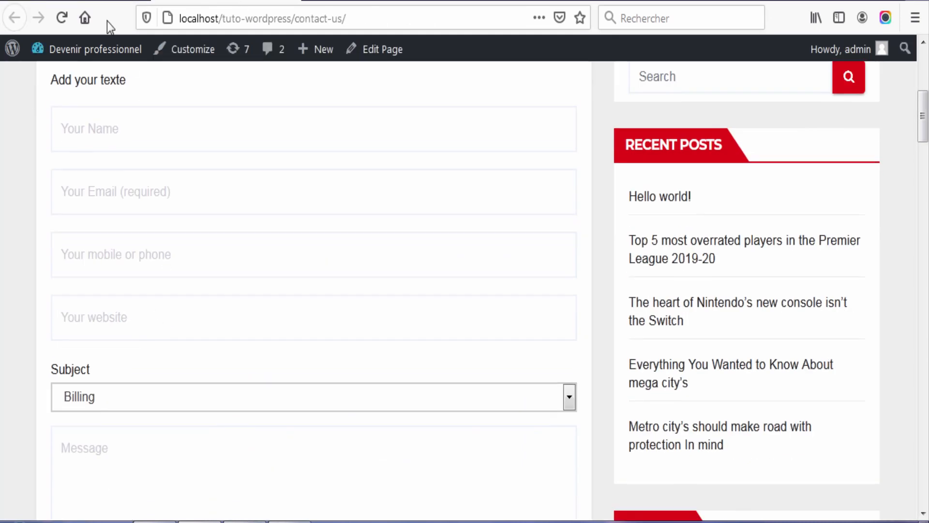
{"action": "scroll", "coordinate": [189, 399], "scroll_direction": "down", "scroll_amount": 3}
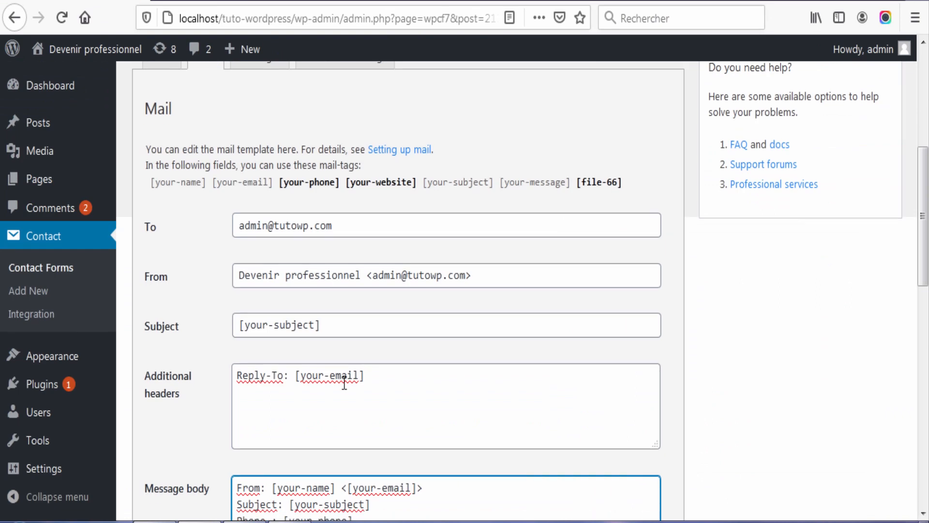
{"action": "scroll", "coordinate": [345, 384], "scroll_direction": "down", "scroll_amount": 6}
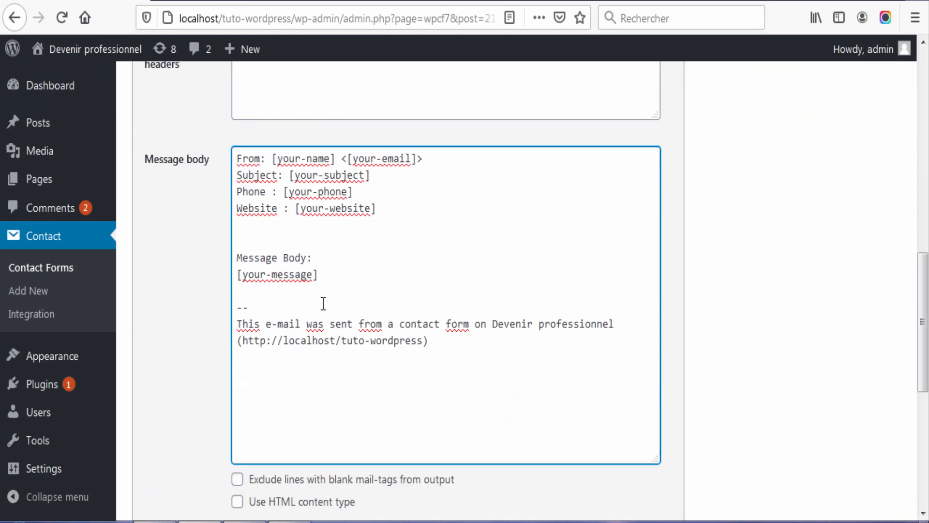
{"action": "left_click", "coordinate": [352, 287]}
{"action": "left_click_drag", "start_coordinate": [352, 287], "coordinate": [198, 281]}
Copy the [file-66] mail-tag into the mail's File attachments field and save the contact form
{"action": "scroll", "coordinate": [544, 314], "scroll_direction": "up", "scroll_amount": 12}
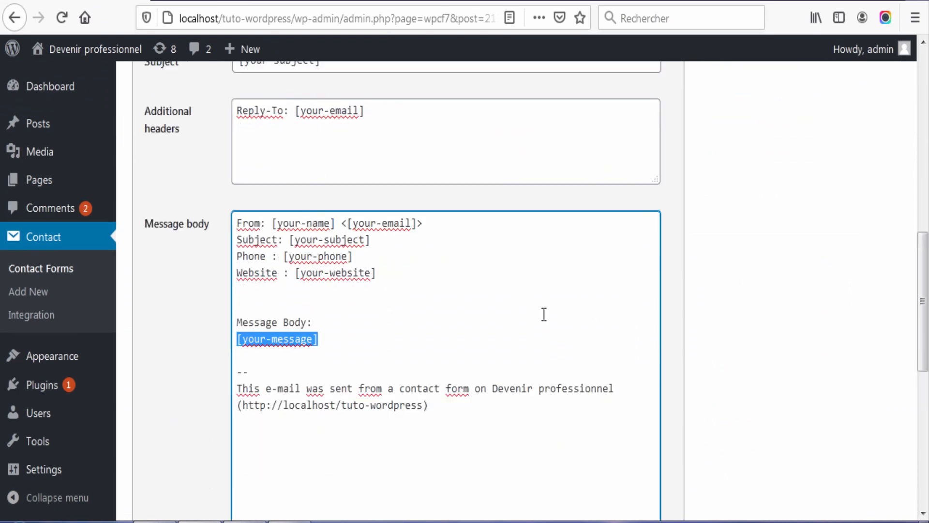
{"action": "scroll", "coordinate": [557, 286], "scroll_direction": "down", "scroll_amount": 2}
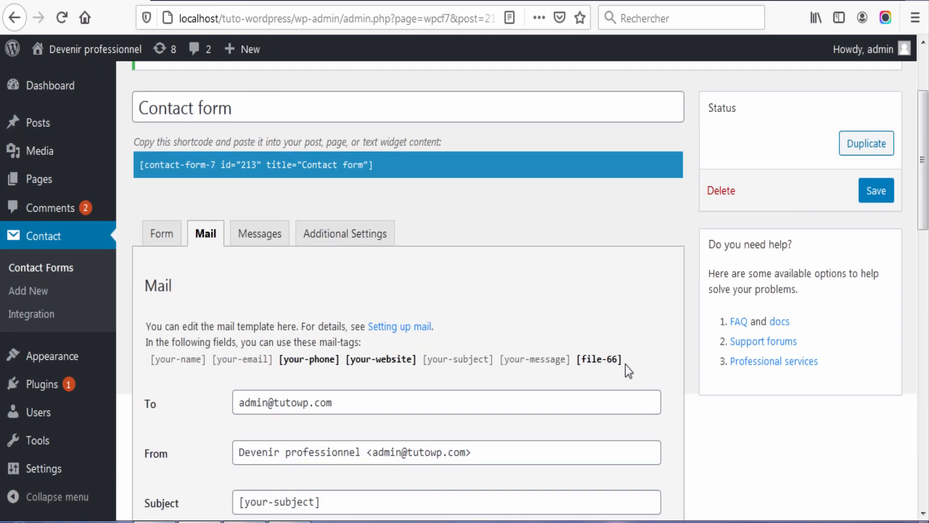
{"action": "left_click", "coordinate": [585, 368]}
{"action": "key", "text": "ctrl+c"}
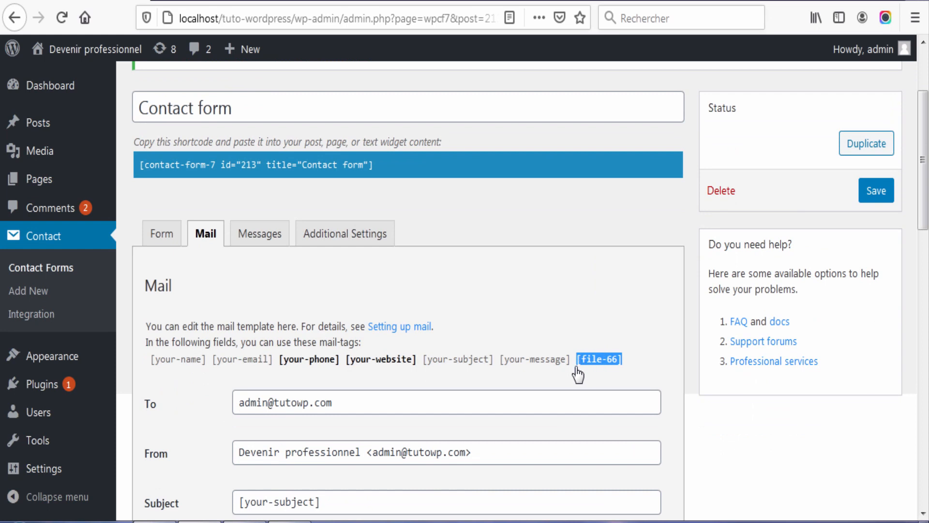
{"action": "scroll", "coordinate": [578, 374], "scroll_direction": "down", "scroll_amount": 15}
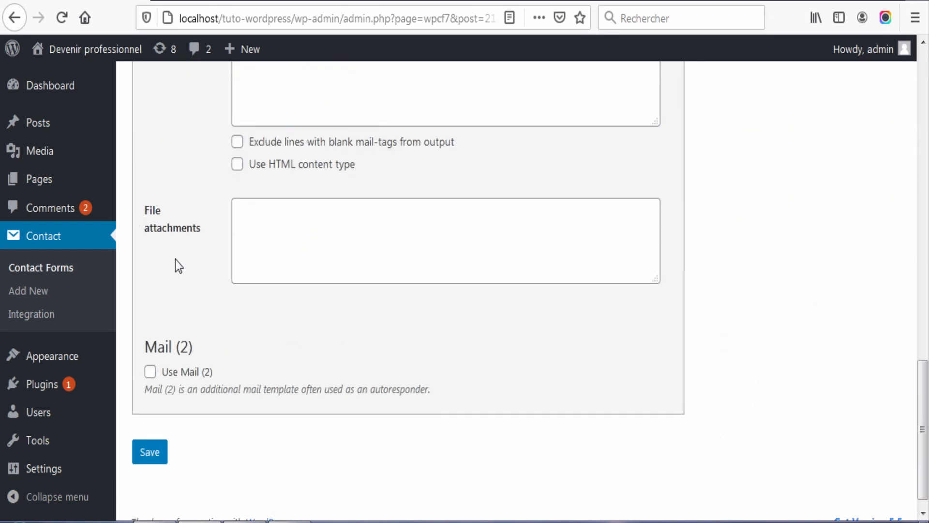
{"action": "left_click", "coordinate": [321, 216]}
{"action": "key", "text": "ctrl+v"}
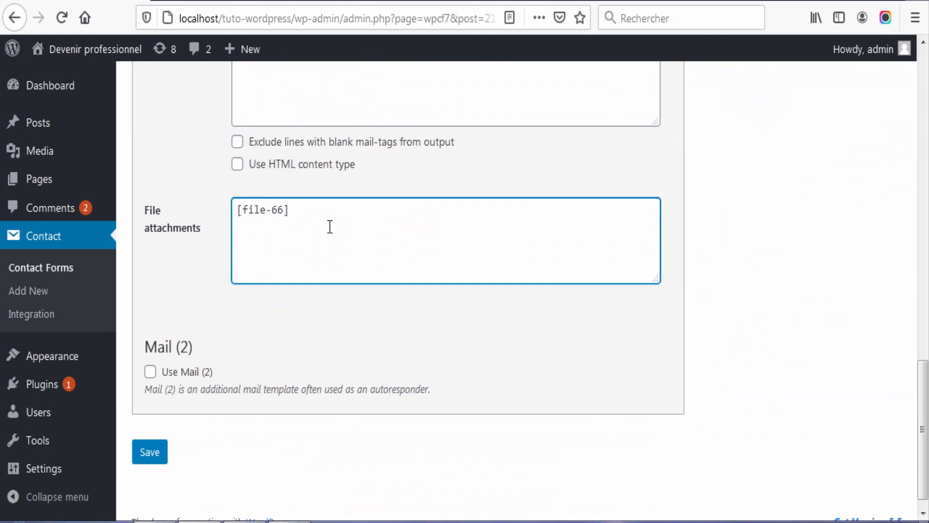
{"action": "left_click", "coordinate": [151, 452]}
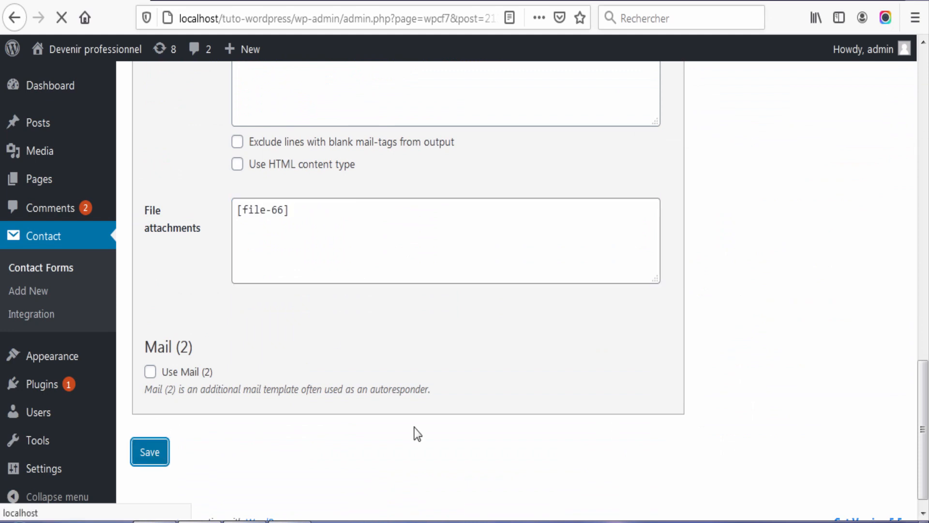
Review the contact form's response messages for sending, validation, date and file upload situations
{"action": "scroll", "coordinate": [479, 303], "scroll_direction": "down", "scroll_amount": 5}
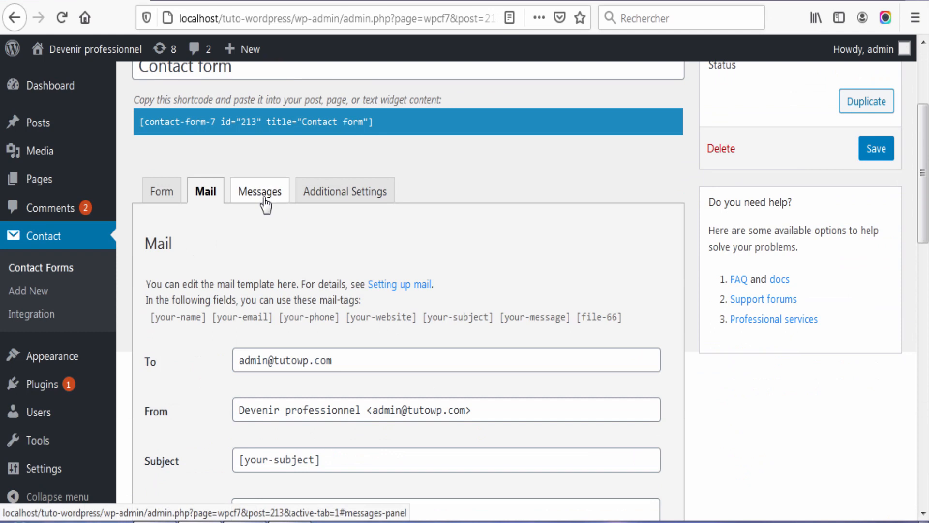
{"action": "left_click", "coordinate": [264, 198]}
{"action": "scroll", "coordinate": [504, 225], "scroll_direction": "down", "scroll_amount": 4}
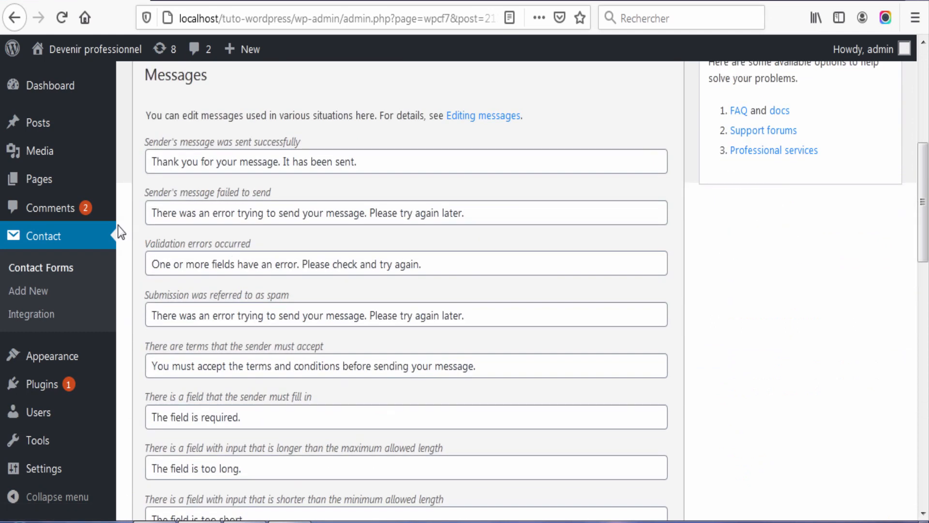
{"action": "scroll", "coordinate": [245, 199], "scroll_direction": "down", "scroll_amount": 18}
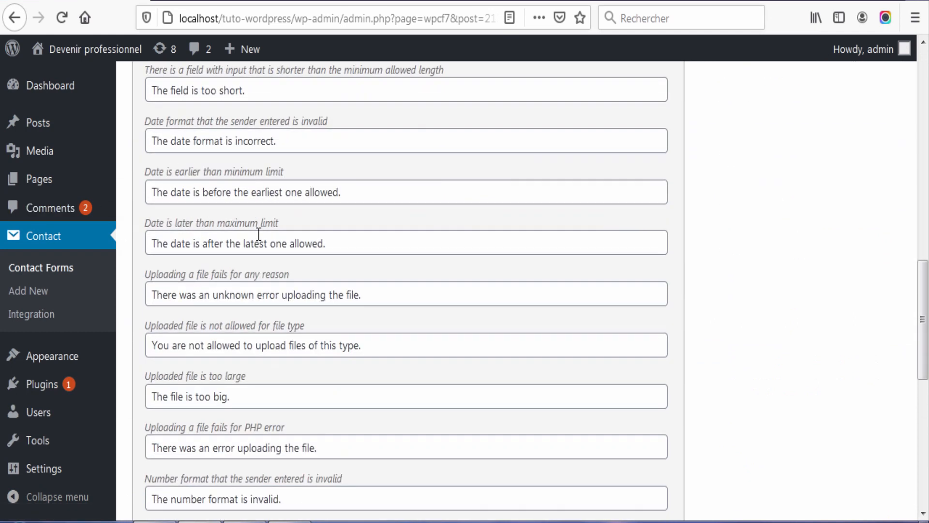
{"action": "scroll", "coordinate": [262, 328], "scroll_direction": "up", "scroll_amount": 20}
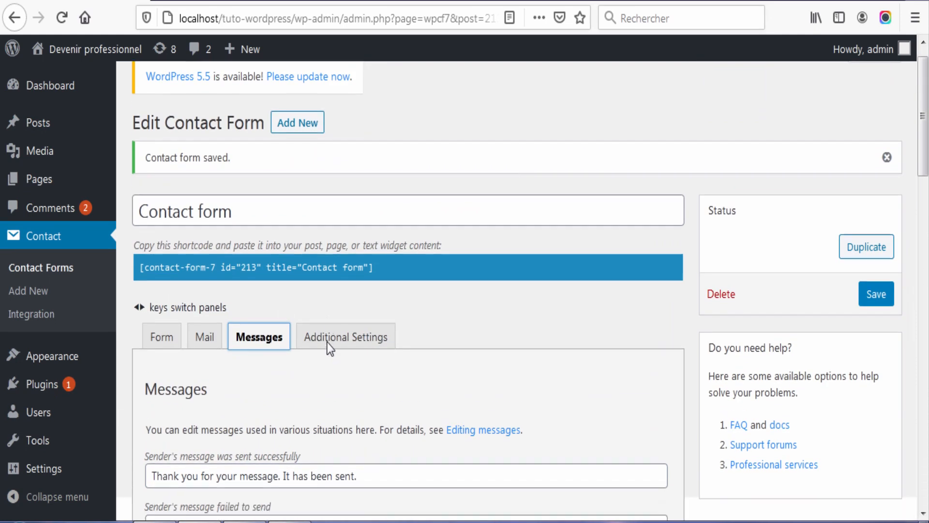
Show the form's additional settings and bring up the contactform7.com documentation page about them
{"action": "scroll", "coordinate": [327, 342], "scroll_direction": "down", "scroll_amount": 1}
{"action": "left_click", "coordinate": [352, 284]}
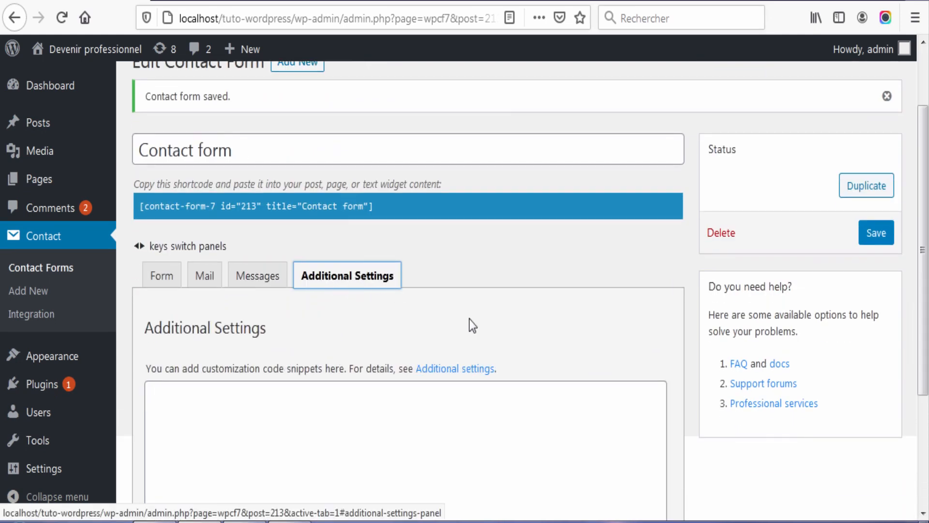
{"action": "scroll", "coordinate": [448, 330], "scroll_direction": "down", "scroll_amount": 2}
{"action": "right_click", "coordinate": [456, 290]}
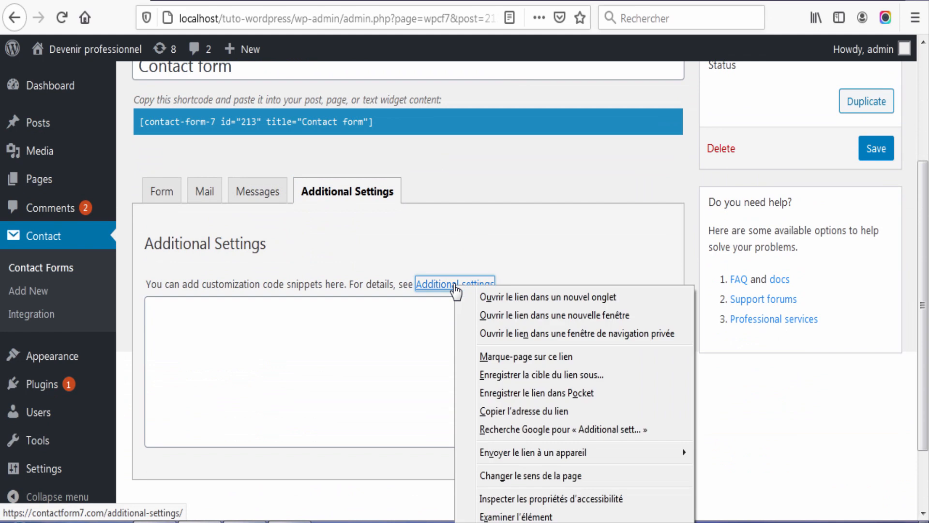
{"action": "left_click", "coordinate": [537, 300]}
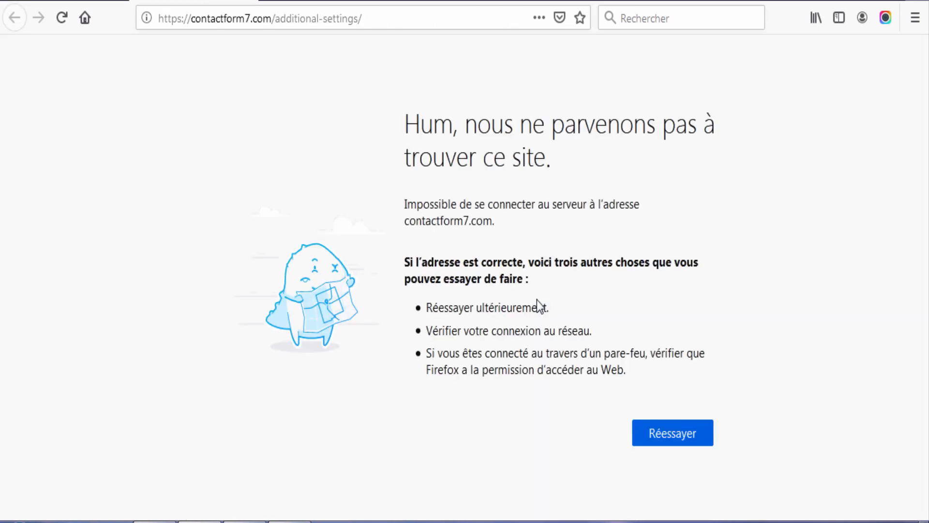
{"action": "left_click", "coordinate": [330, 1]}
{"action": "left_click", "coordinate": [329, 2]}
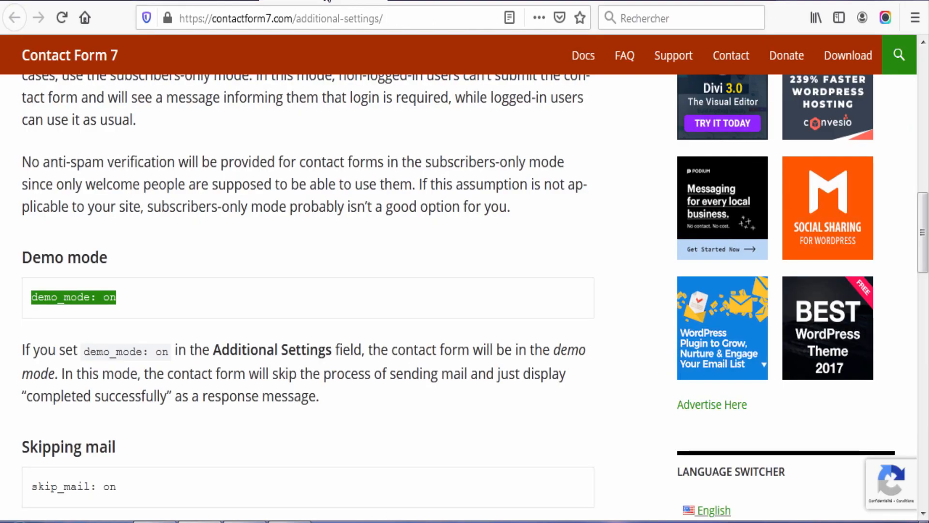
{"action": "left_click", "coordinate": [329, 286]}
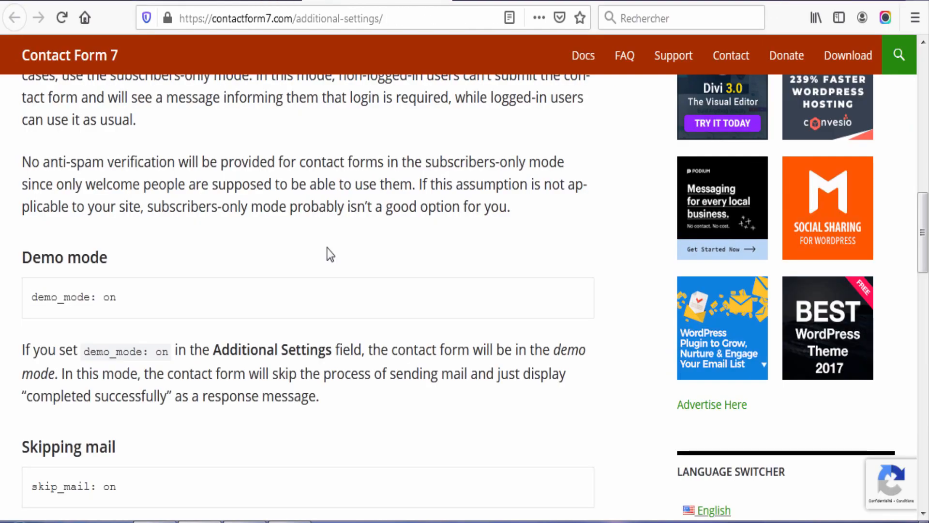
Skim the Additional settings documentation from its introduction down to the Demo mode section
{"action": "left_click", "coordinate": [233, 2]}
{"action": "scroll", "coordinate": [270, 162], "scroll_direction": "up", "scroll_amount": 3}
{"action": "left_click", "coordinate": [377, 2]}
{"action": "scroll", "coordinate": [339, 147], "scroll_direction": "up", "scroll_amount": 8}
{"action": "scroll", "coordinate": [353, 228], "scroll_direction": "up", "scroll_amount": 5}
{"action": "scroll", "coordinate": [355, 222], "scroll_direction": "down", "scroll_amount": 7}
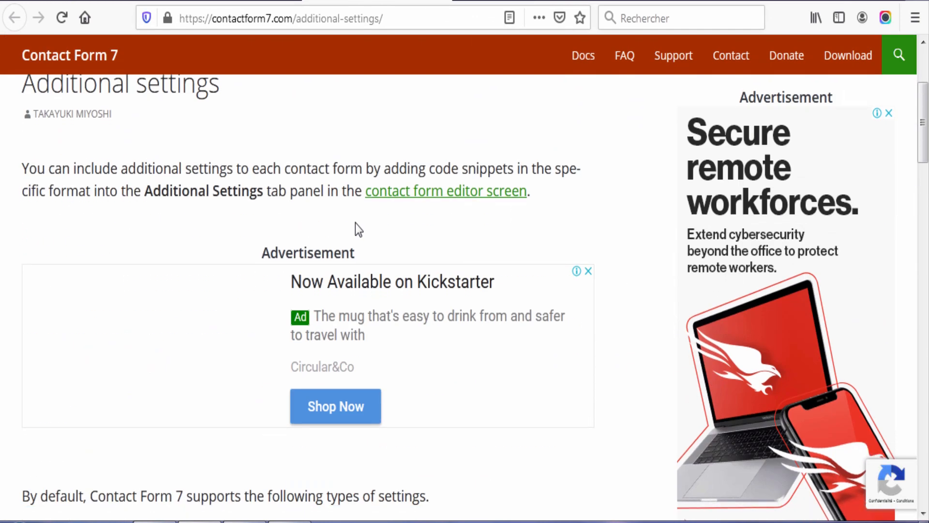
{"action": "scroll", "coordinate": [356, 224], "scroll_direction": "down", "scroll_amount": 4}
{"action": "scroll", "coordinate": [170, 241], "scroll_direction": "down", "scroll_amount": 3}
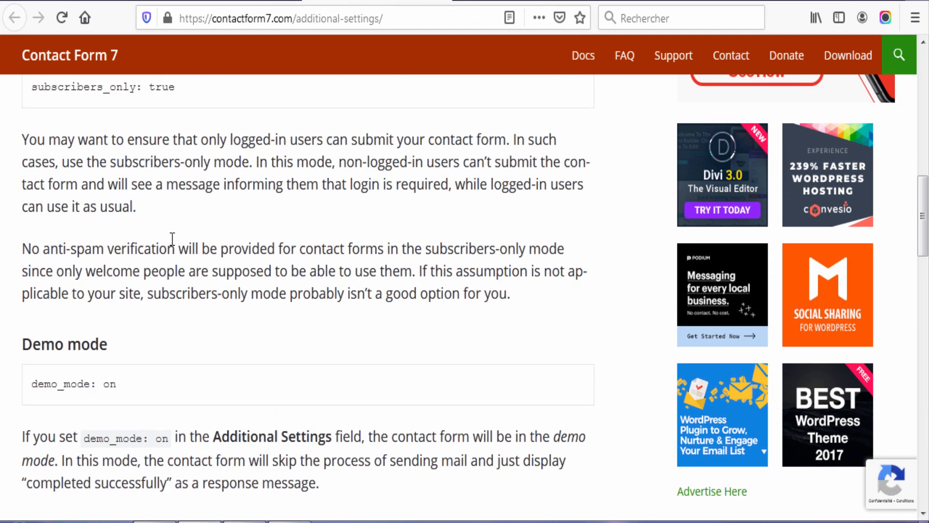
Examine the Subscribers-only mode section and its subscribers_only: true snippet in the documentation
{"action": "scroll", "coordinate": [173, 242], "scroll_direction": "up", "scroll_amount": 3}
{"action": "scroll", "coordinate": [179, 263], "scroll_direction": "up", "scroll_amount": 2}
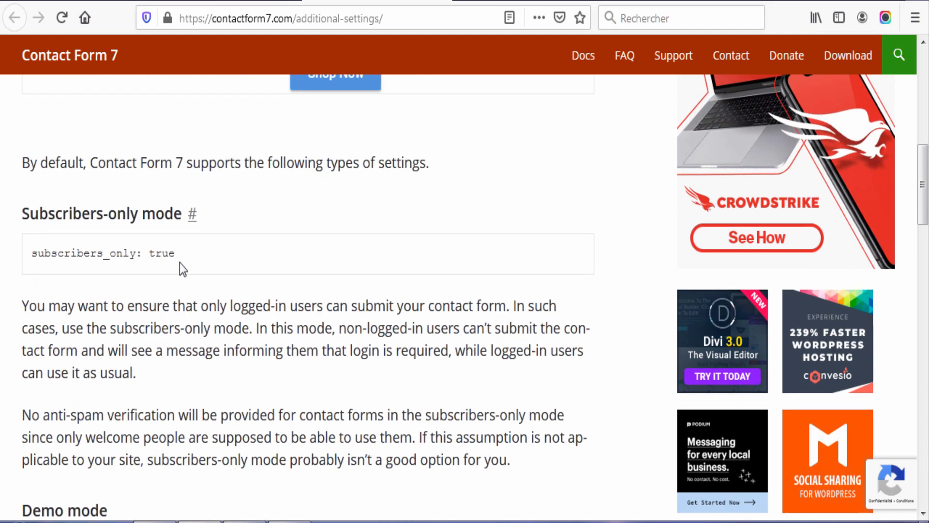
{"action": "left_click_drag", "start_coordinate": [177, 255], "coordinate": [56, 272]}
{"action": "left_click", "coordinate": [57, 262]}
{"action": "left_click_drag", "start_coordinate": [194, 257], "coordinate": [49, 254]}
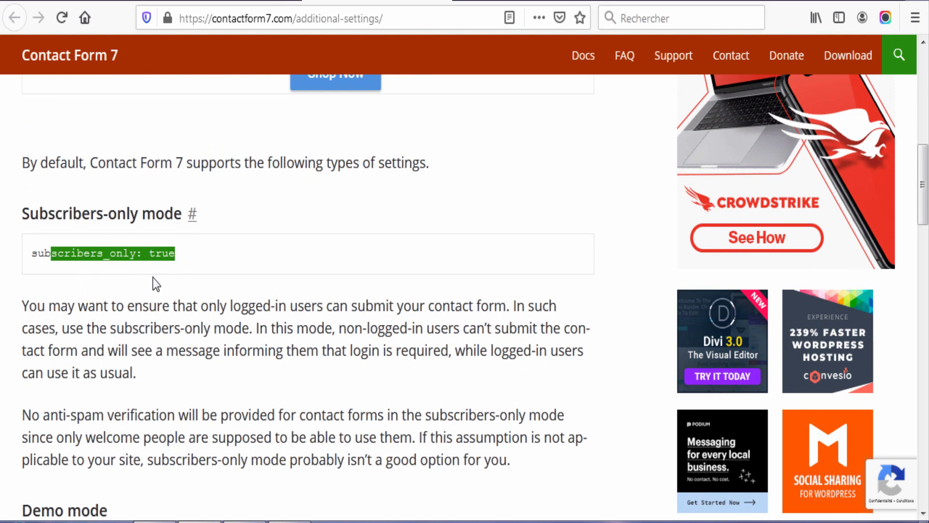
{"action": "left_click", "coordinate": [231, 272]}
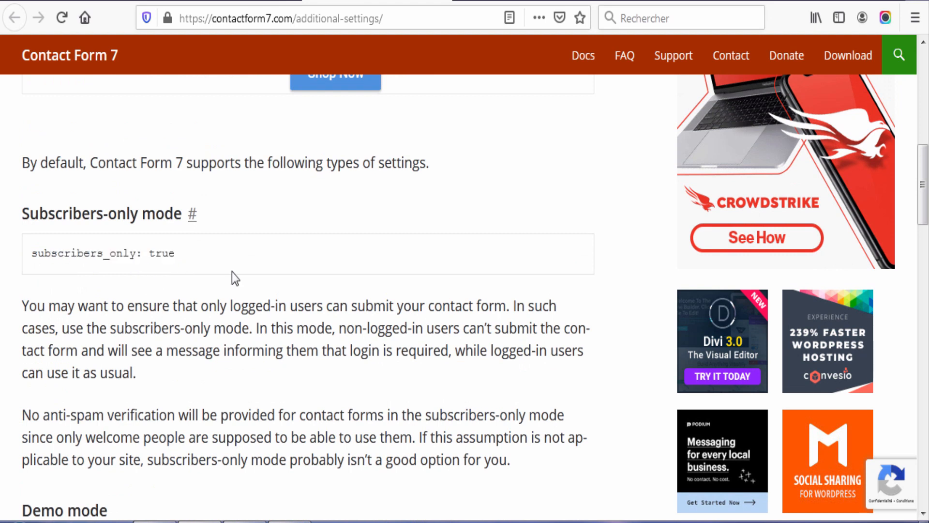
Add the documentation's Demo mode snippet "demo_mode: on" to the contact form's additional settings
{"action": "scroll", "coordinate": [256, 249], "scroll_direction": "down", "scroll_amount": 5}
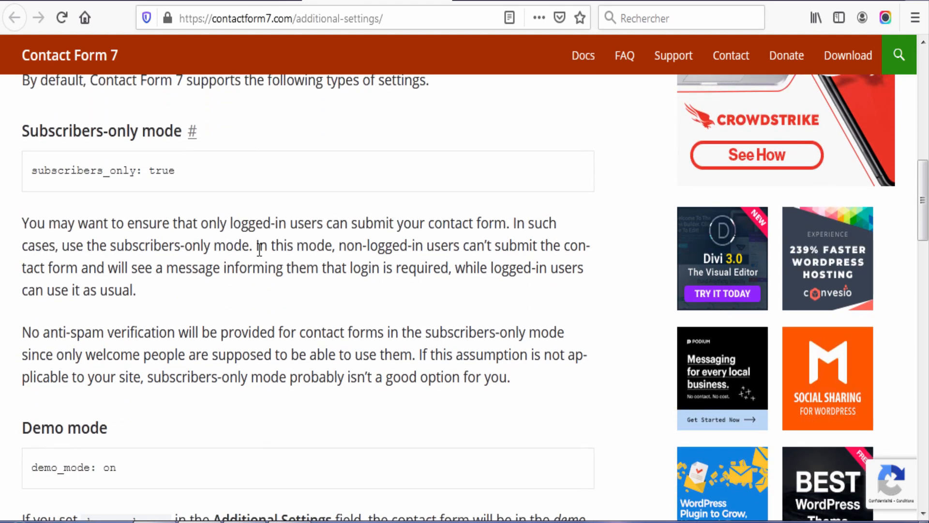
{"action": "left_click_drag", "start_coordinate": [123, 304], "coordinate": [36, 300]}
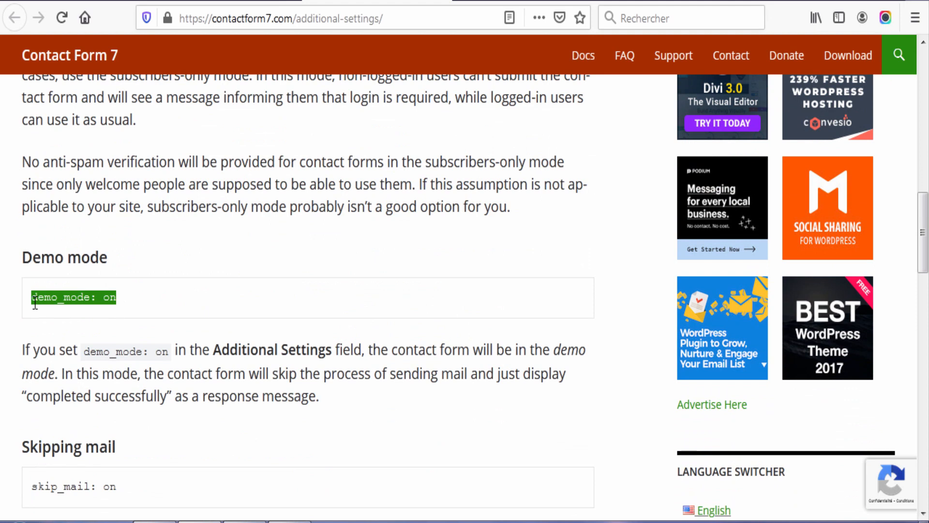
{"action": "left_click", "coordinate": [33, 302]}
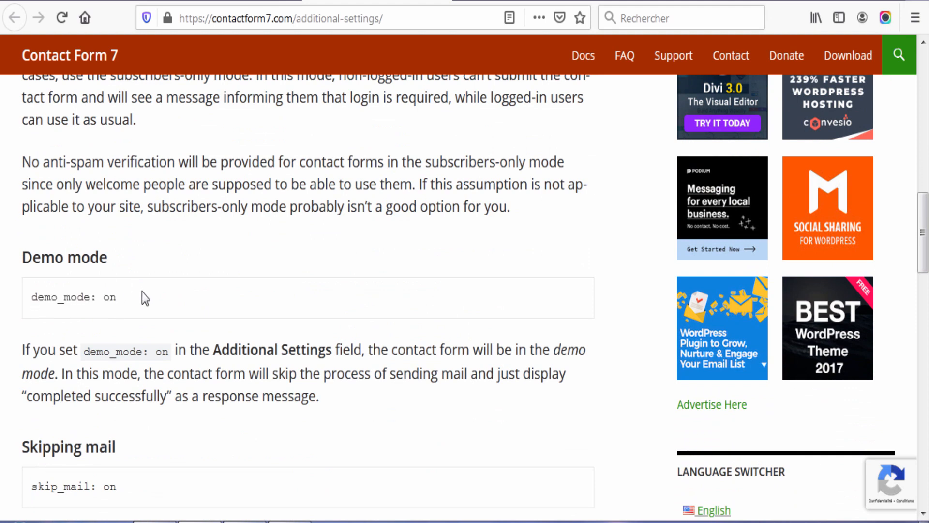
{"action": "left_click", "coordinate": [90, 1]}
{"action": "left_click", "coordinate": [283, 354]}
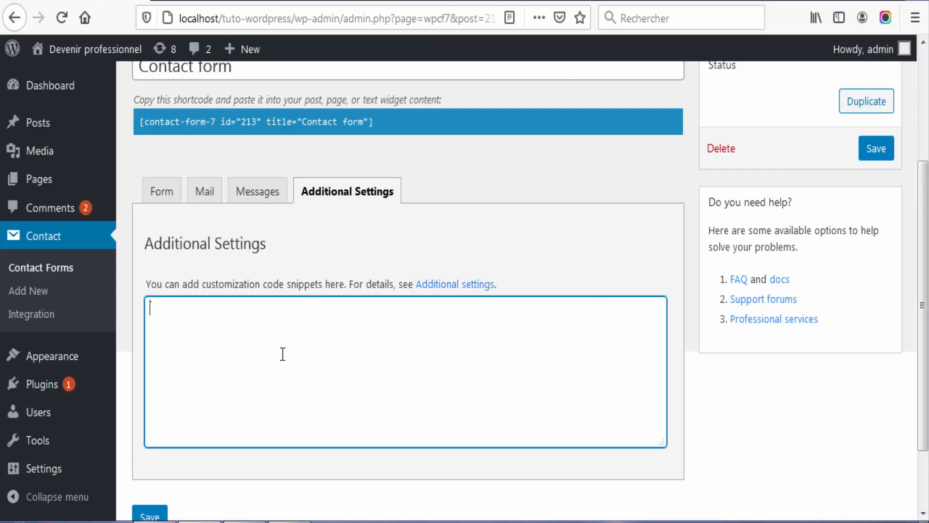
{"action": "type", "text": "demo_mode: on"}
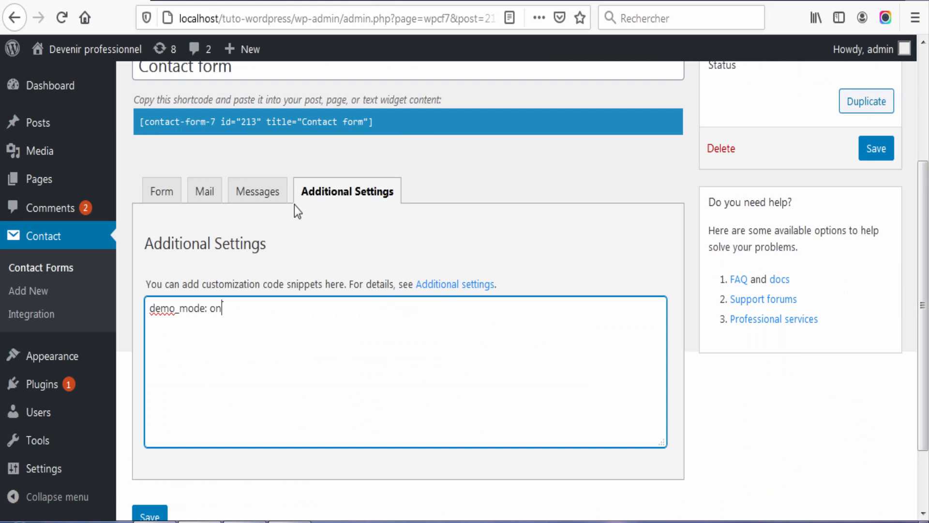
Save the contact form with the demo_mode: on snippet in its additional settings
{"action": "left_click", "coordinate": [339, 1]}
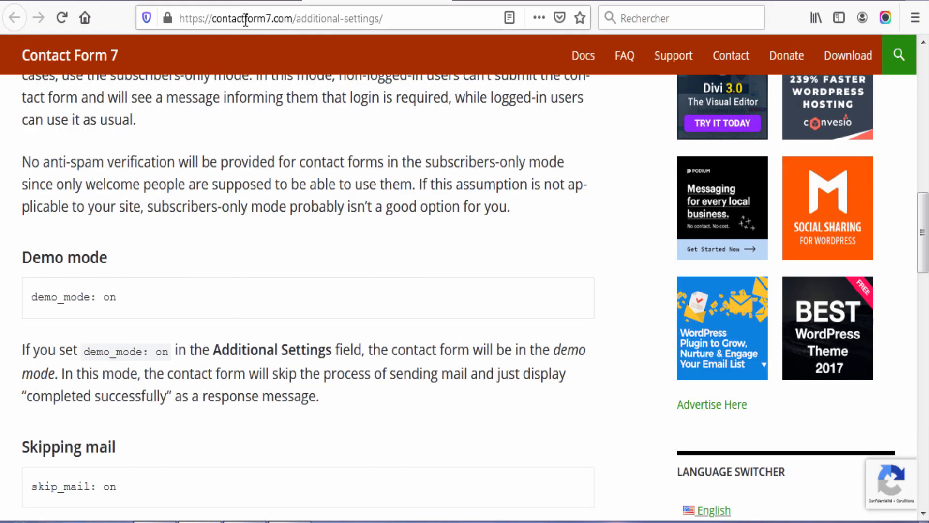
{"action": "left_click", "coordinate": [241, 5]}
{"action": "left_click", "coordinate": [245, 2]}
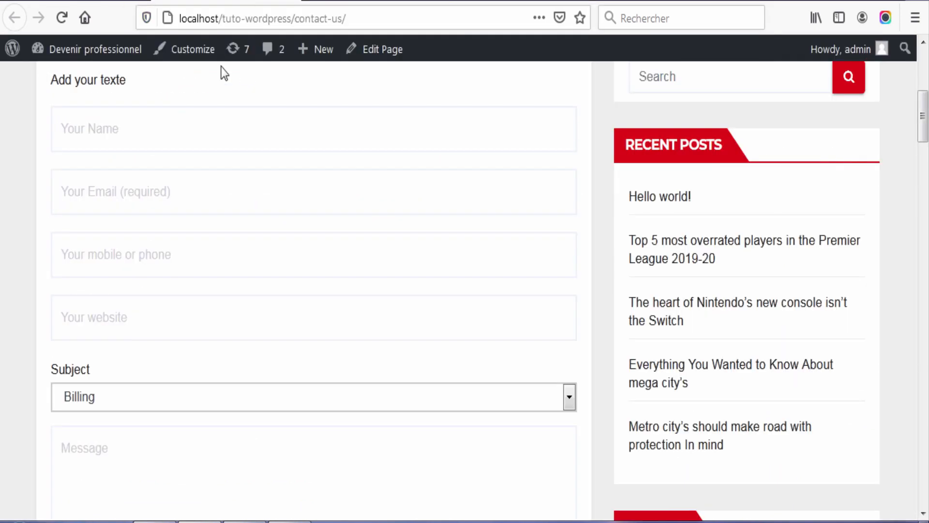
{"action": "left_click", "coordinate": [369, 256]}
{"action": "left_click", "coordinate": [97, 2]}
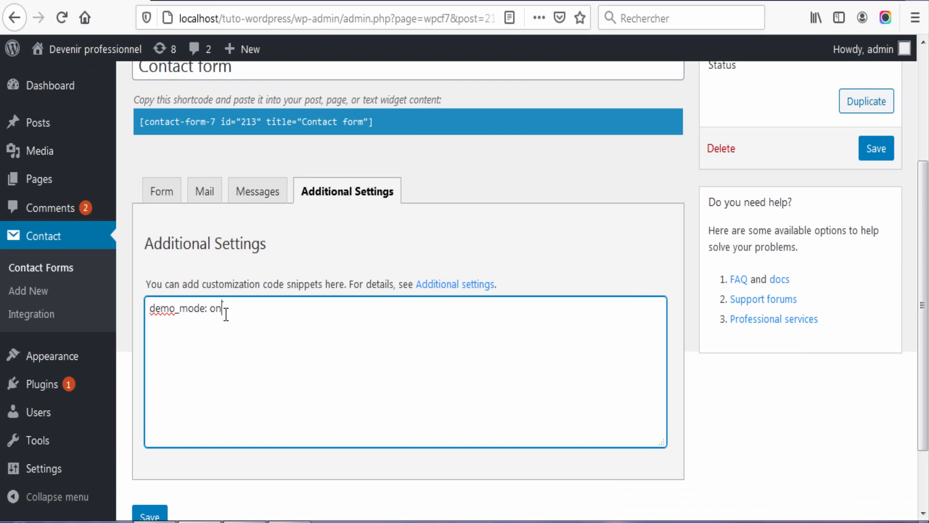
{"action": "scroll", "coordinate": [234, 331], "scroll_direction": "down", "scroll_amount": 1}
{"action": "scroll", "coordinate": [234, 331], "scroll_direction": "down", "scroll_amount": 2}
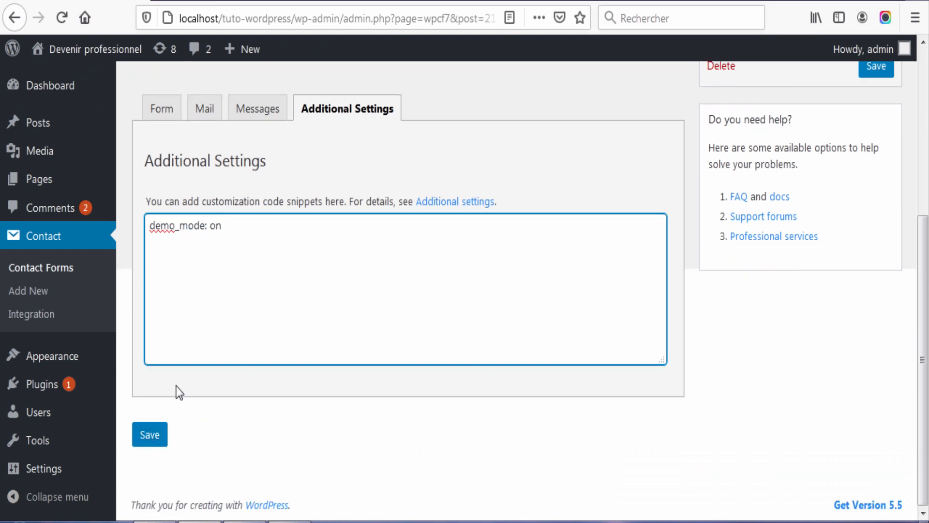
{"action": "left_click", "coordinate": [150, 442]}
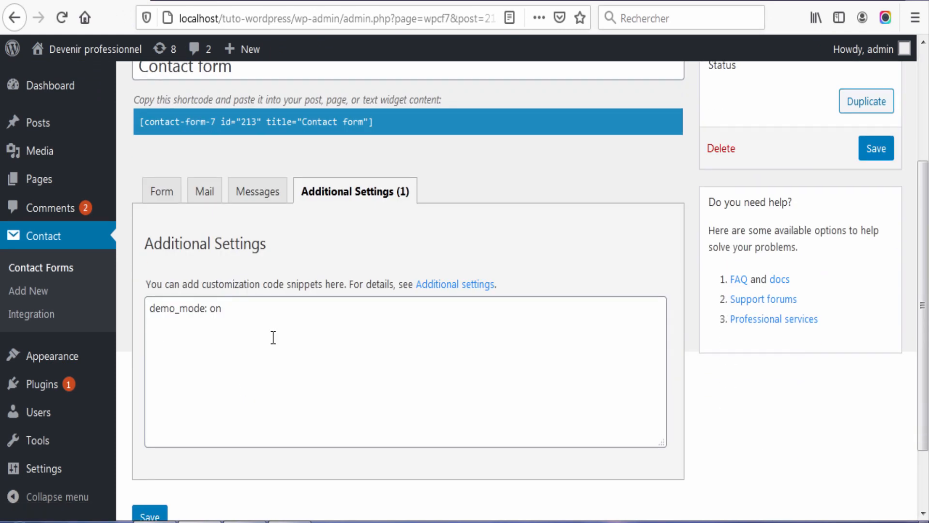
{"action": "left_click", "coordinate": [878, 152]}
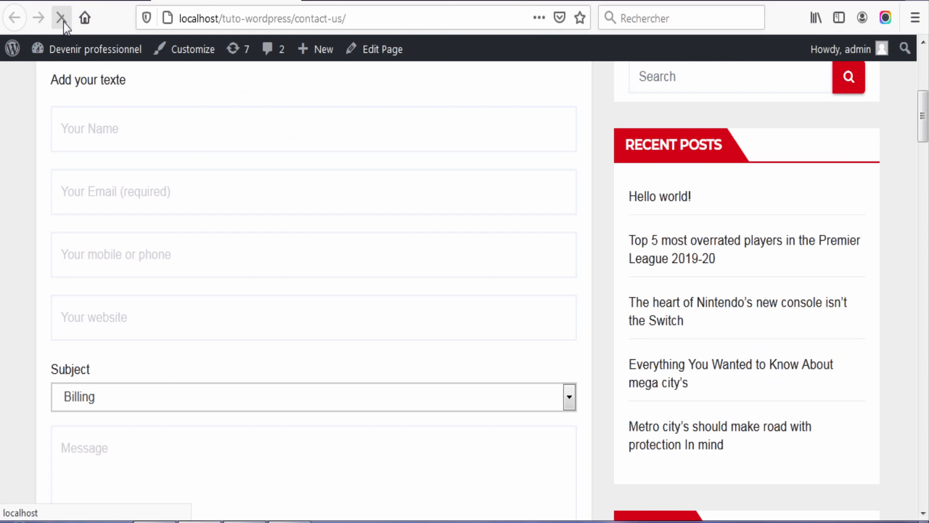
Reload the Contact us page and submit the form with every field empty to test its validation messages
{"action": "left_click", "coordinate": [62, 18]}
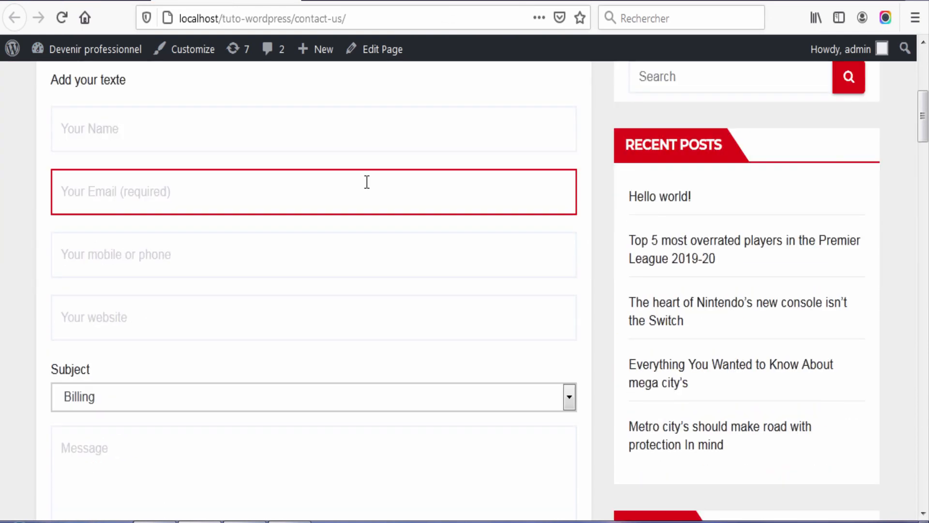
{"action": "scroll", "coordinate": [361, 193], "scroll_direction": "down", "scroll_amount": 8}
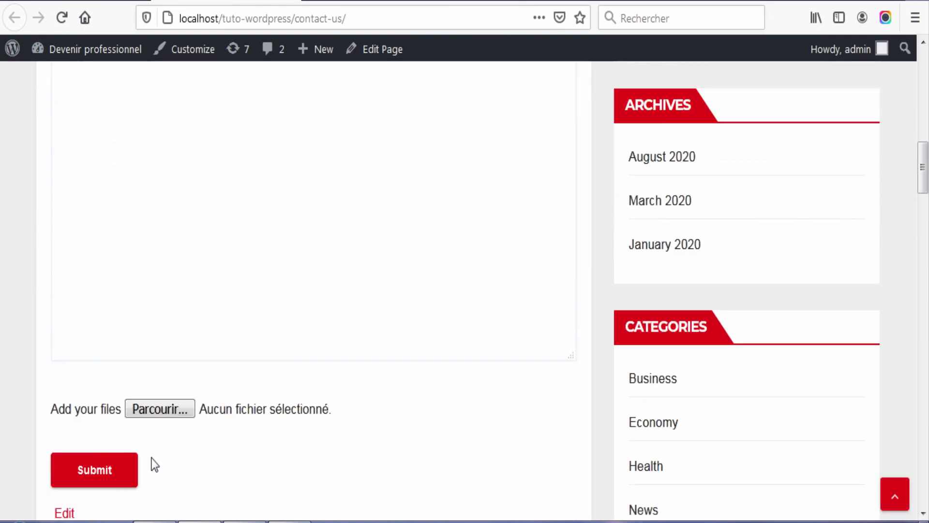
{"action": "left_click", "coordinate": [103, 473]}
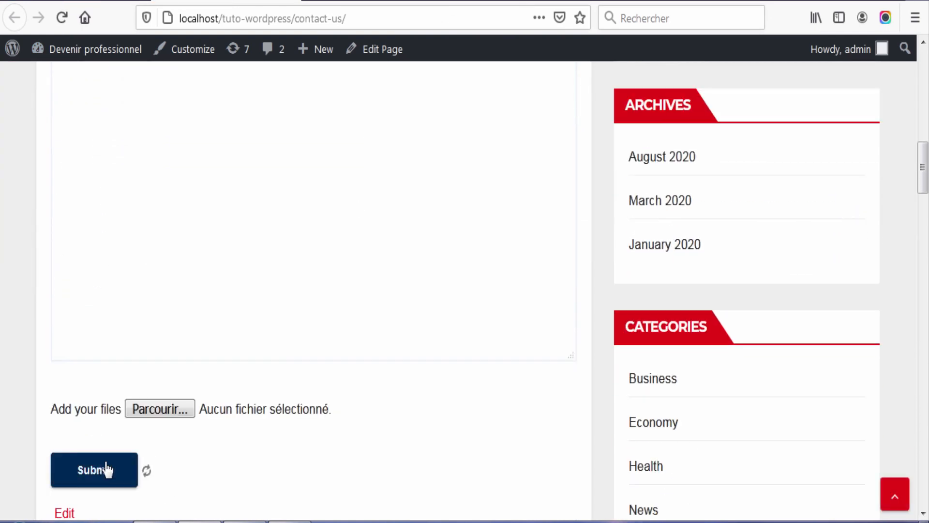
{"action": "scroll", "coordinate": [403, 375], "scroll_direction": "up", "scroll_amount": 12}
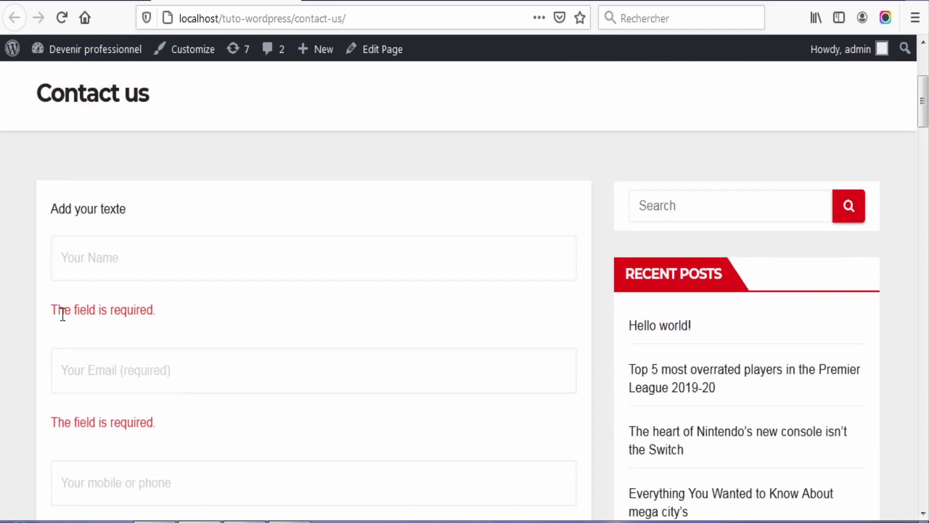
{"action": "scroll", "coordinate": [185, 339], "scroll_direction": "down", "scroll_amount": 7}
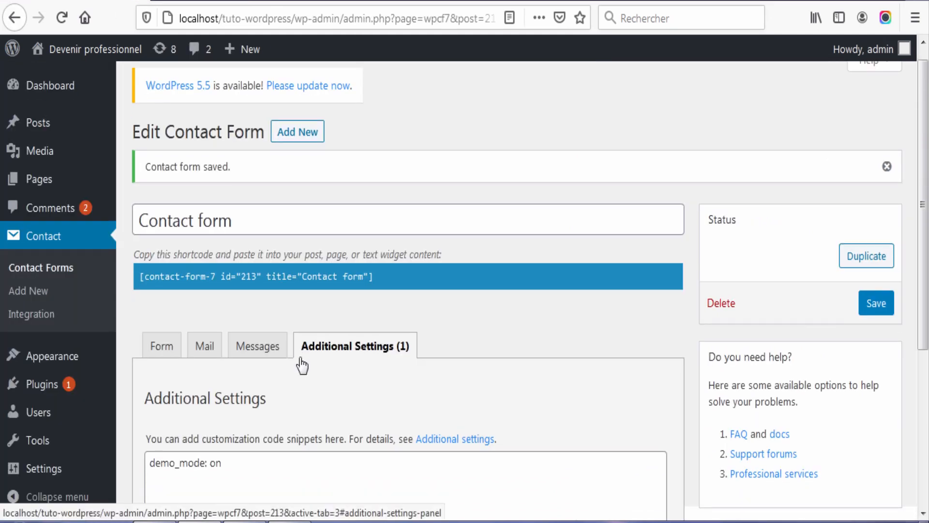
Show the contact form's Messages settings and try adding text to the message for a field that the sender must fill in
{"action": "scroll", "coordinate": [302, 365], "scroll_direction": "down", "scroll_amount": 2}
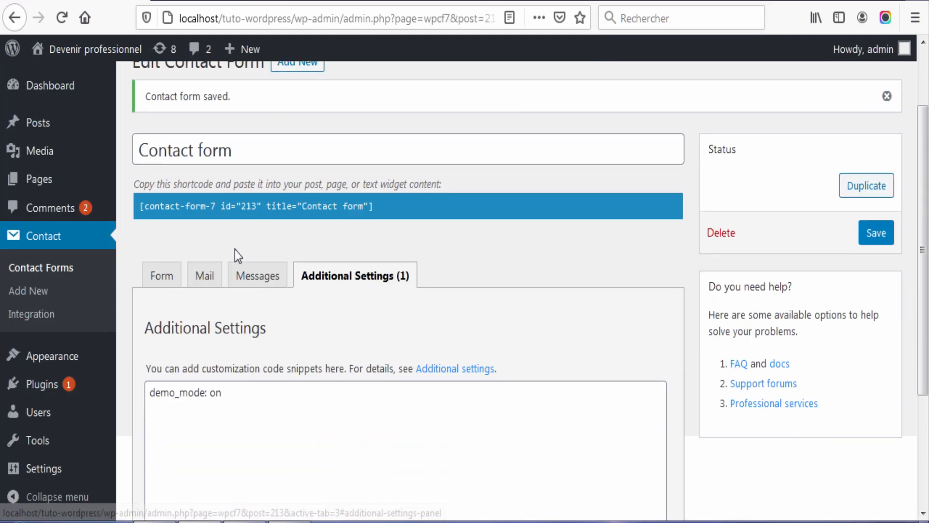
{"action": "left_click", "coordinate": [270, 280]}
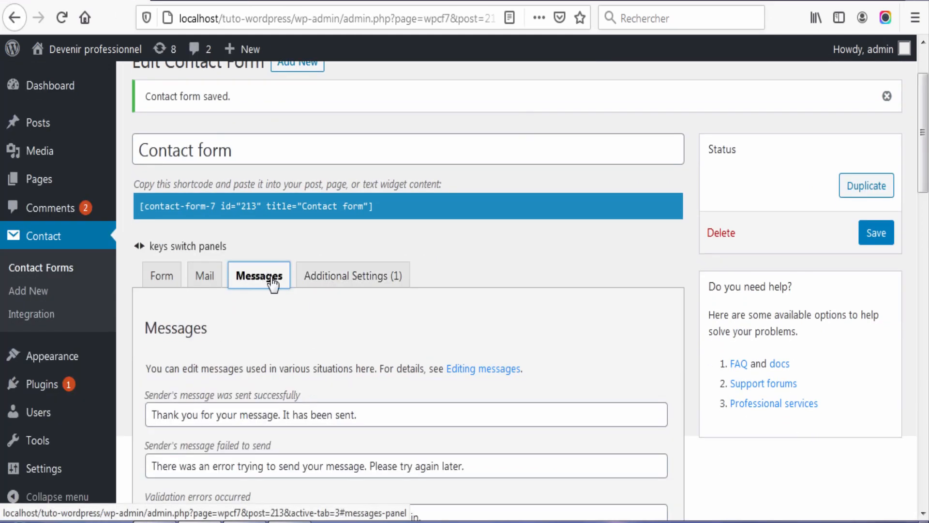
{"action": "scroll", "coordinate": [273, 285], "scroll_direction": "down", "scroll_amount": 7}
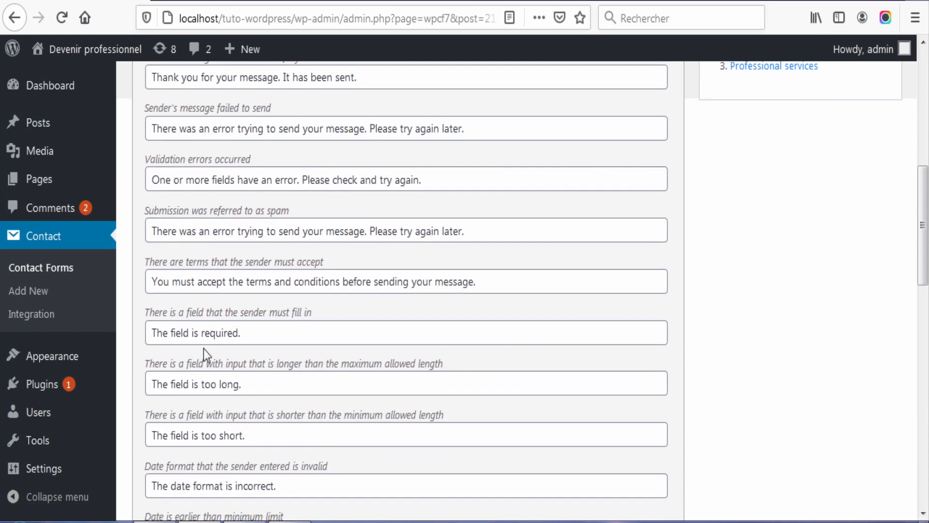
{"action": "left_click", "coordinate": [276, 339]}
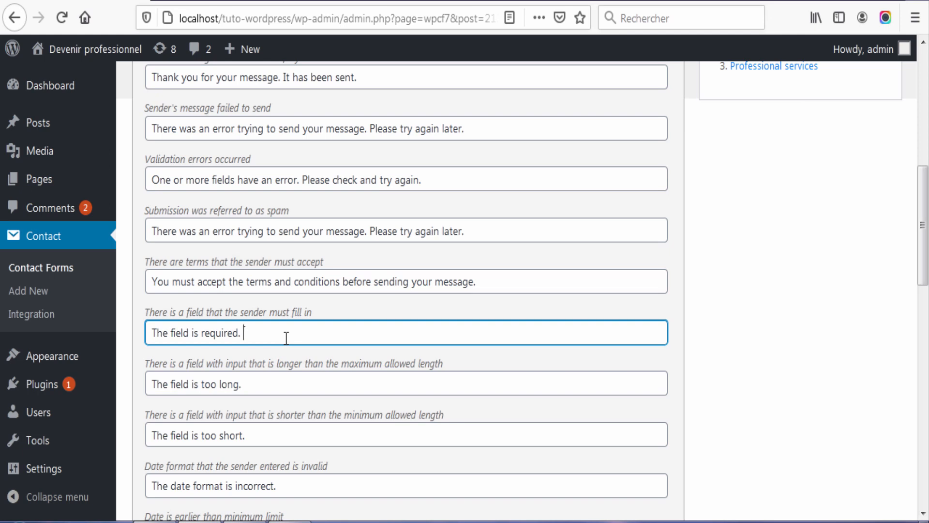
{"action": "type", "text": "dzzze"}
Review the remaining messages down to the one for an invalid URL and highlight its text
{"action": "scroll", "coordinate": [324, 351], "scroll_direction": "down", "scroll_amount": 10}
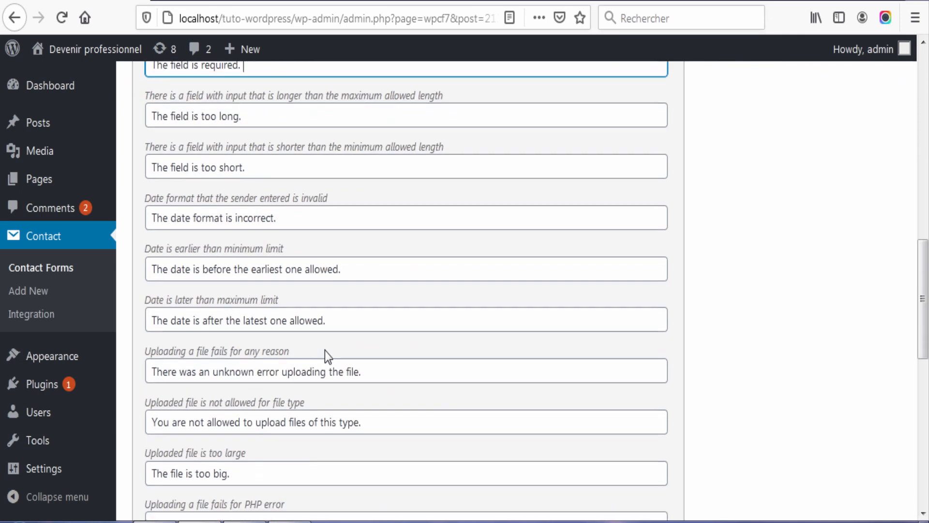
{"action": "scroll", "coordinate": [321, 397], "scroll_direction": "down", "scroll_amount": 3}
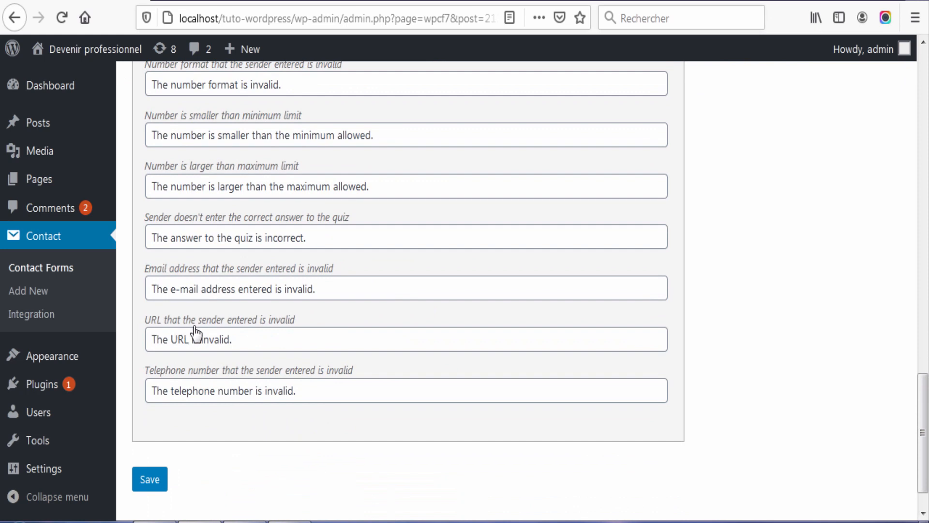
{"action": "left_click_drag", "start_coordinate": [248, 340], "coordinate": [98, 343]}
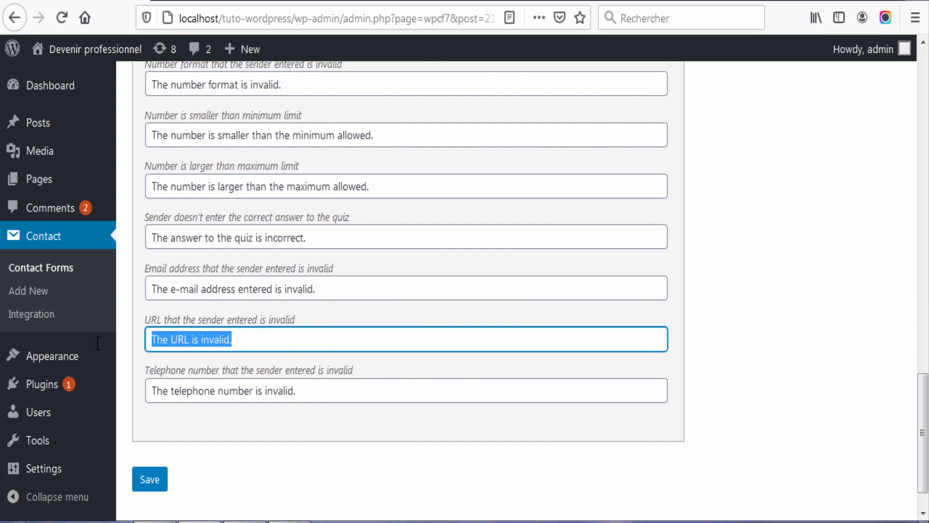
{"action": "scroll", "coordinate": [419, 434], "scroll_direction": "up", "scroll_amount": 3}
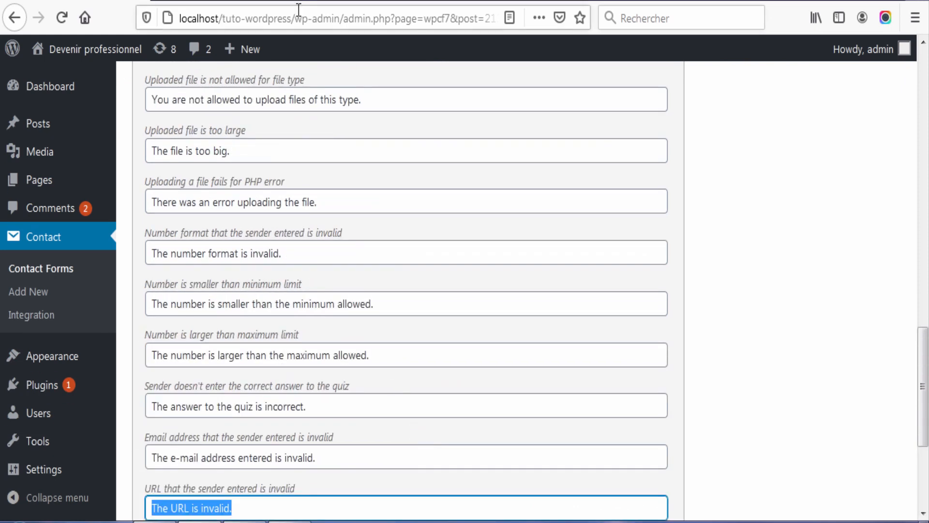
Enter "hdhdhdhdhdhd" as the website on the Contact us page and submit the form to test URL validation
{"action": "left_click", "coordinate": [238, 1]}
{"action": "scroll", "coordinate": [251, 346], "scroll_direction": "up", "scroll_amount": 4}
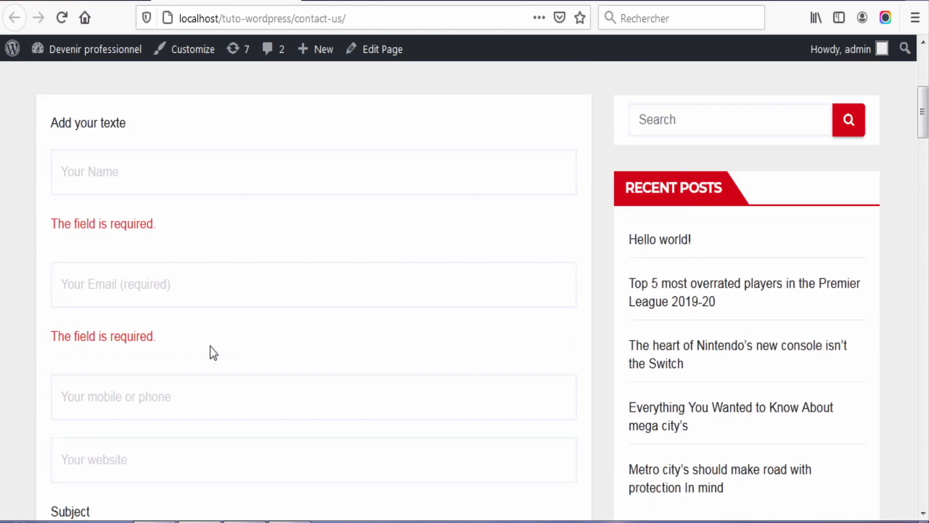
{"action": "scroll", "coordinate": [210, 344], "scroll_direction": "down", "scroll_amount": 3}
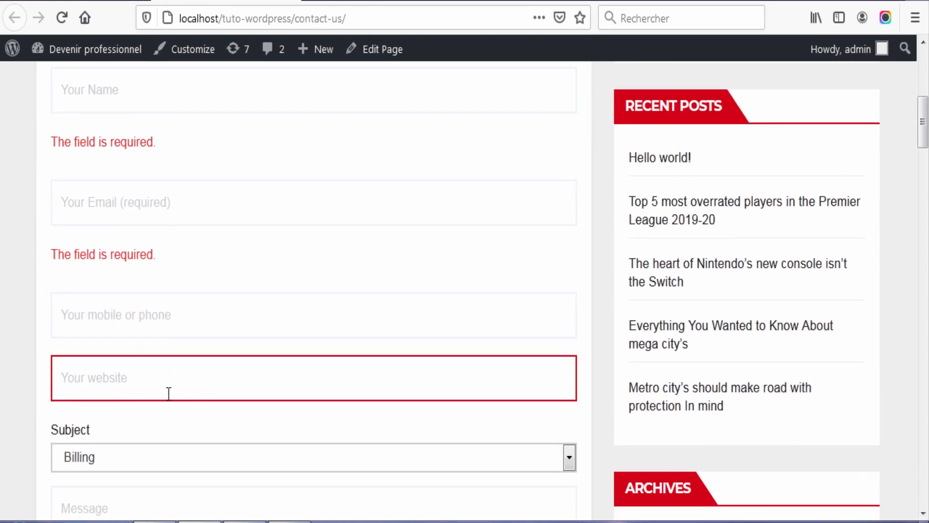
{"action": "left_click", "coordinate": [166, 380]}
{"action": "type", "text": "hdhdhdhdhdhd"}
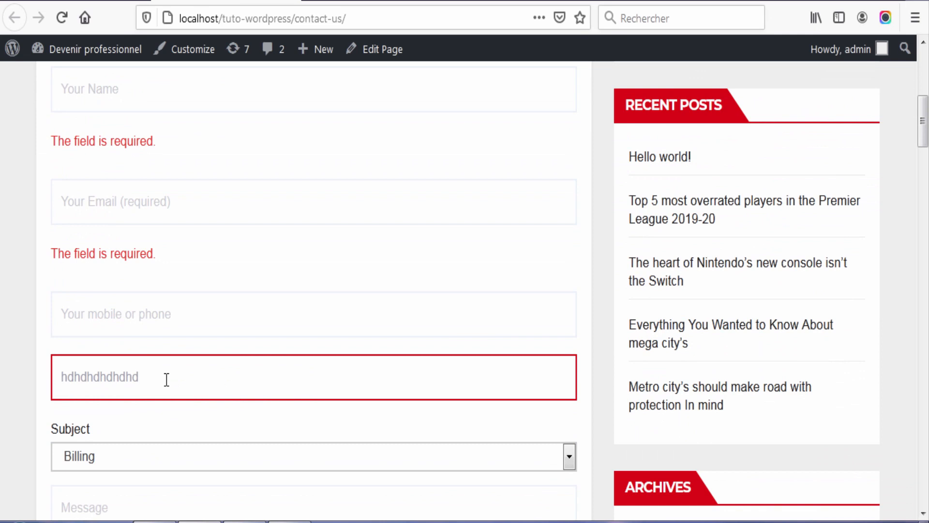
{"action": "scroll", "coordinate": [201, 402], "scroll_direction": "down", "scroll_amount": 8}
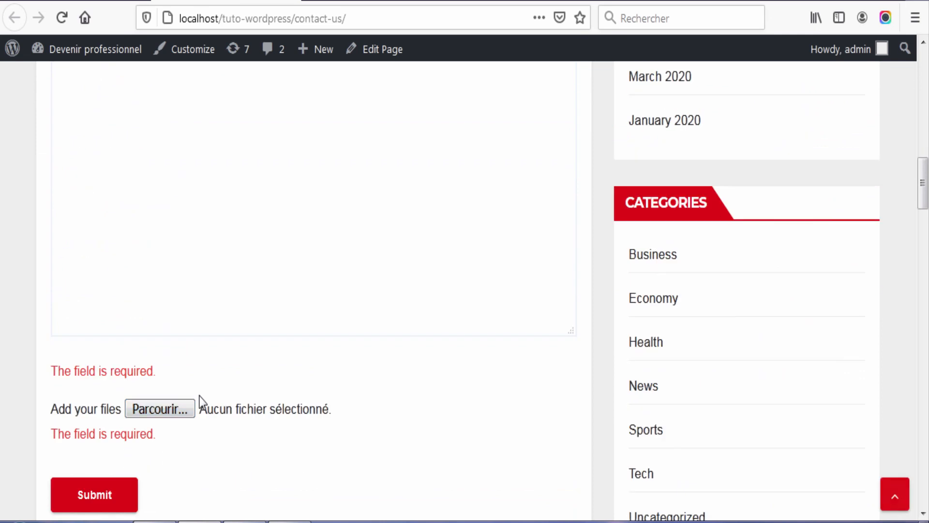
{"action": "left_click", "coordinate": [106, 510]}
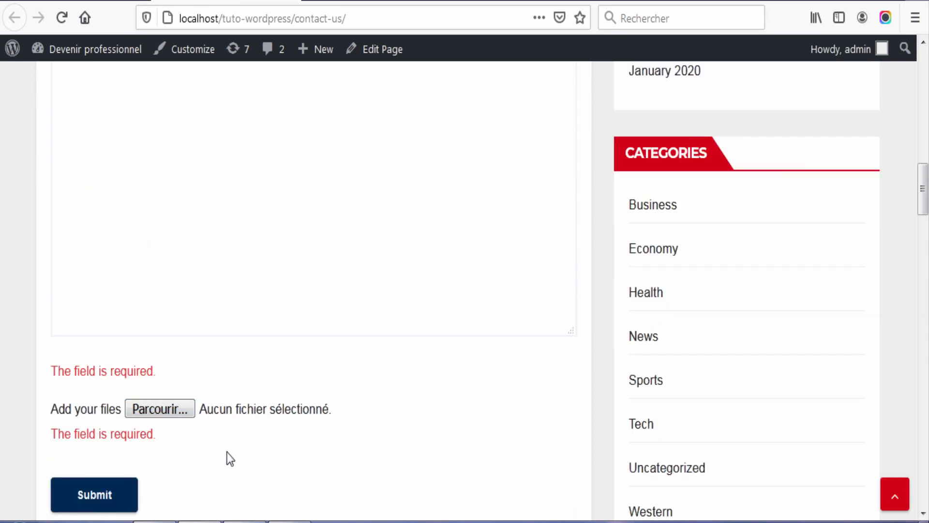
{"action": "scroll", "coordinate": [259, 450], "scroll_direction": "up", "scroll_amount": 5}
{"action": "scroll", "coordinate": [257, 442], "scroll_direction": "up", "scroll_amount": 4}
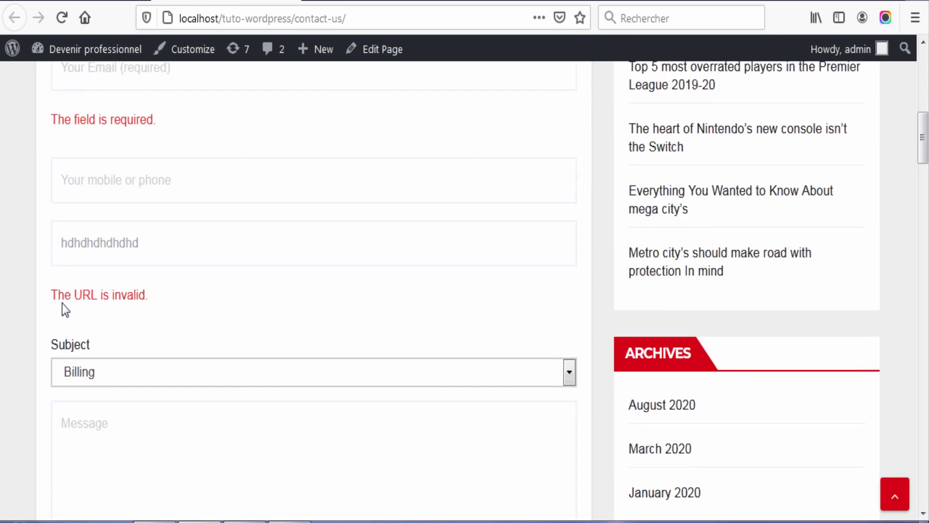
Look through the form's Messages settings, from the successful-send text to the date, file upload and number messages
{"action": "left_click", "coordinate": [118, 1]}
{"action": "scroll", "coordinate": [330, 242], "scroll_direction": "down", "scroll_amount": 5}
{"action": "scroll", "coordinate": [332, 382], "scroll_direction": "up", "scroll_amount": 8}
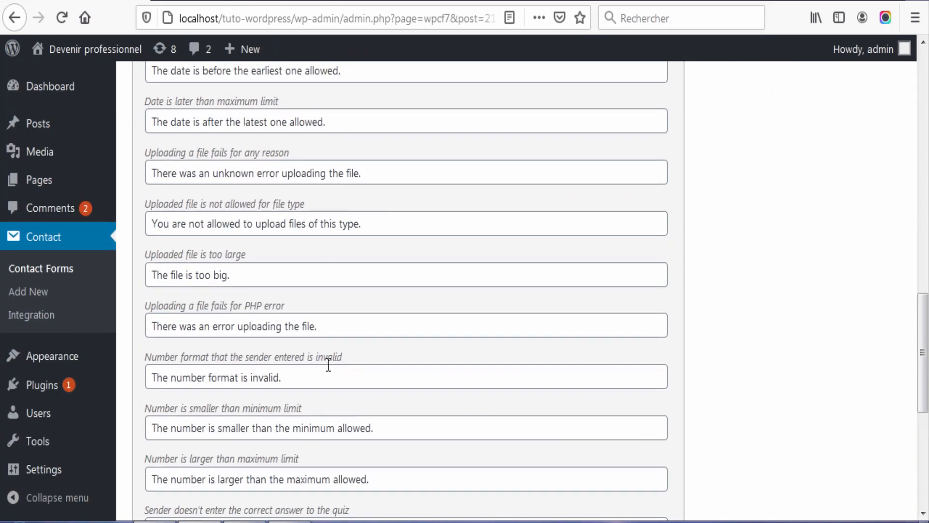
{"action": "scroll", "coordinate": [329, 365], "scroll_direction": "up", "scroll_amount": 15}
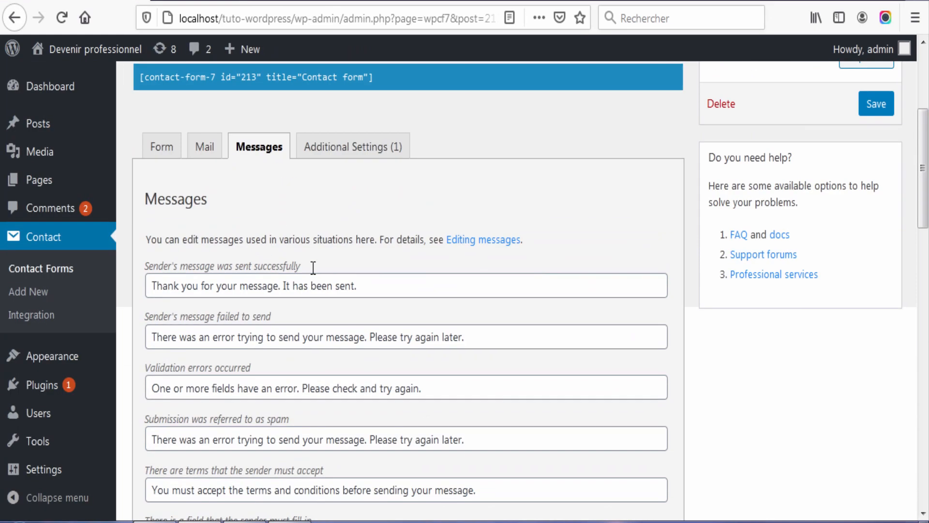
{"action": "scroll", "coordinate": [303, 367], "scroll_direction": "down", "scroll_amount": 3}
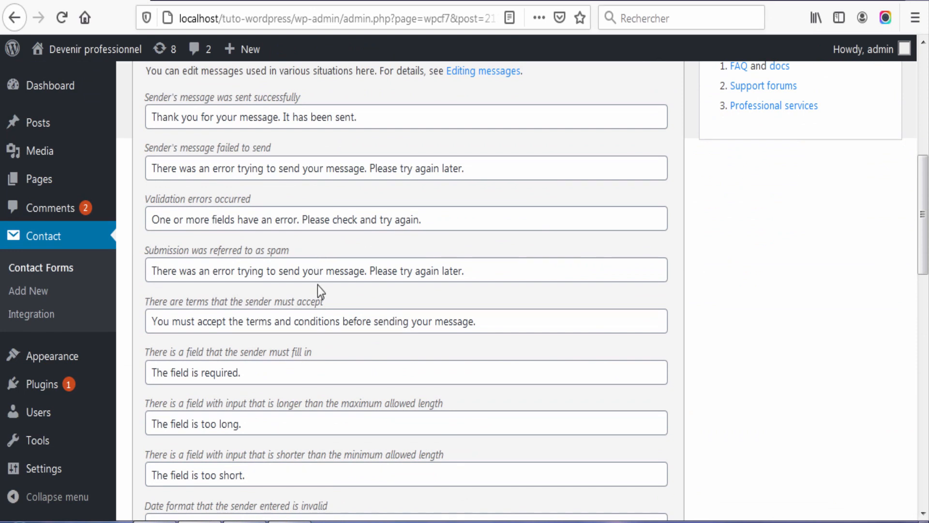
{"action": "scroll", "coordinate": [318, 285], "scroll_direction": "down", "scroll_amount": 3}
{"action": "scroll", "coordinate": [313, 390], "scroll_direction": "down", "scroll_amount": 5}
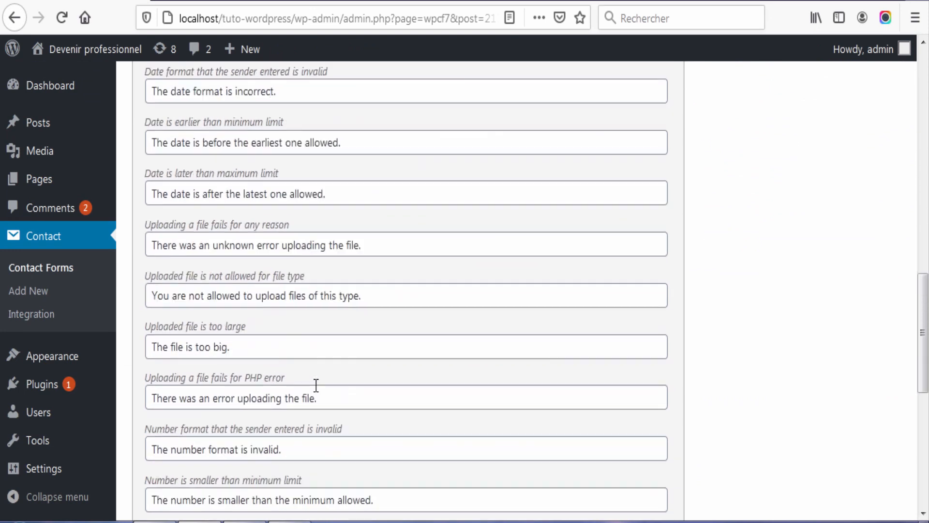
{"action": "scroll", "coordinate": [314, 387], "scroll_direction": "up", "scroll_amount": 12}
{"action": "scroll", "coordinate": [316, 384], "scroll_direction": "up", "scroll_amount": 3}
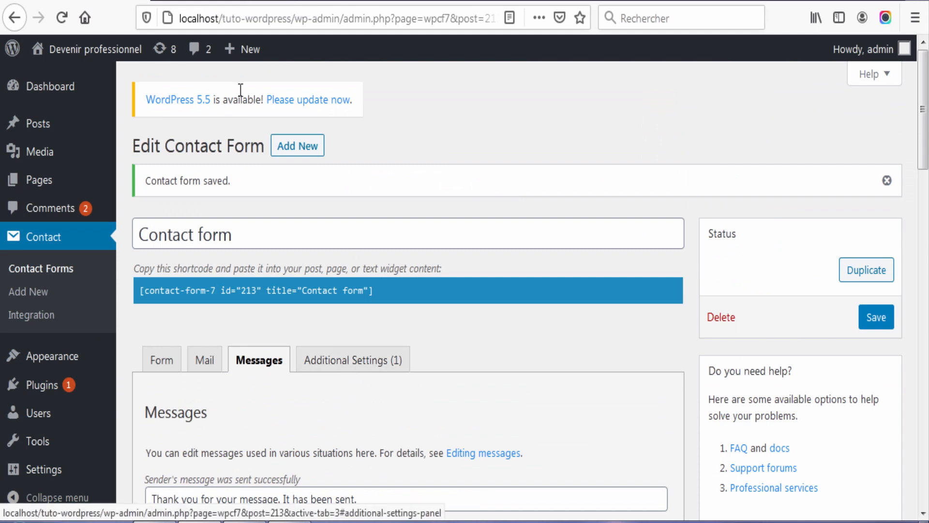
On the Contact us page, enter "devenir professionnel" as the name and fill in the contact's e-mail
{"action": "left_click", "coordinate": [226, 1]}
{"action": "scroll", "coordinate": [286, 252], "scroll_direction": "down", "scroll_amount": 2}
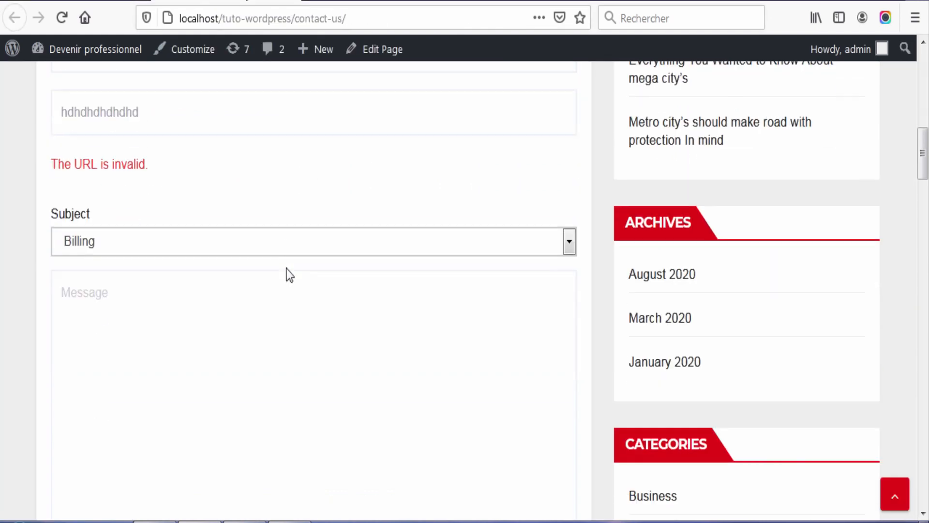
{"action": "scroll", "coordinate": [287, 269], "scroll_direction": "up", "scroll_amount": 8}
{"action": "scroll", "coordinate": [181, 419], "scroll_direction": "down", "scroll_amount": 3}
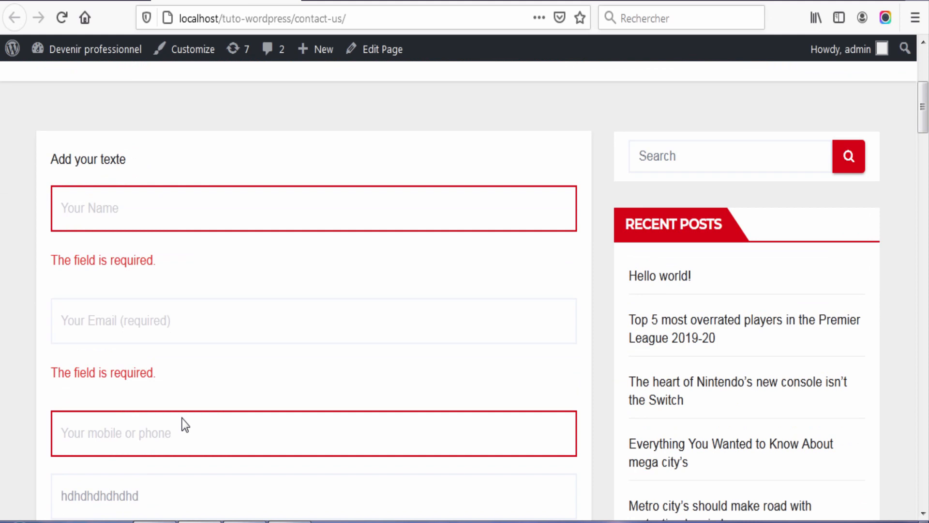
{"action": "type", "text": "d"}
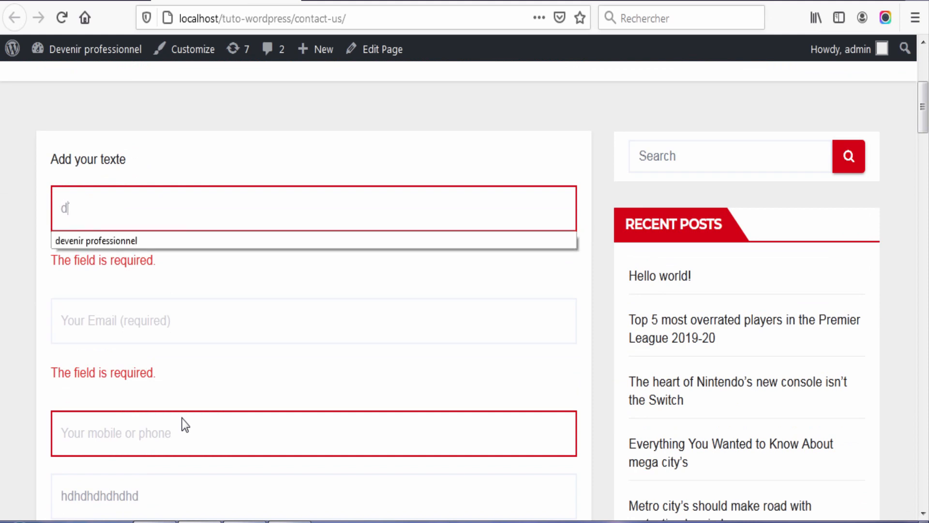
{"action": "left_click", "coordinate": [140, 242]}
{"action": "left_click", "coordinate": [180, 328]}
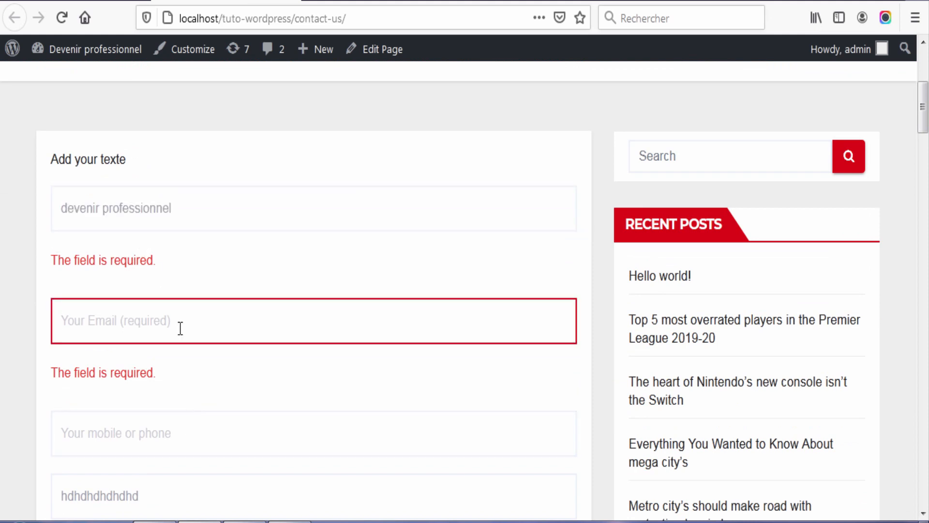
{"action": "type", "text": "info"}
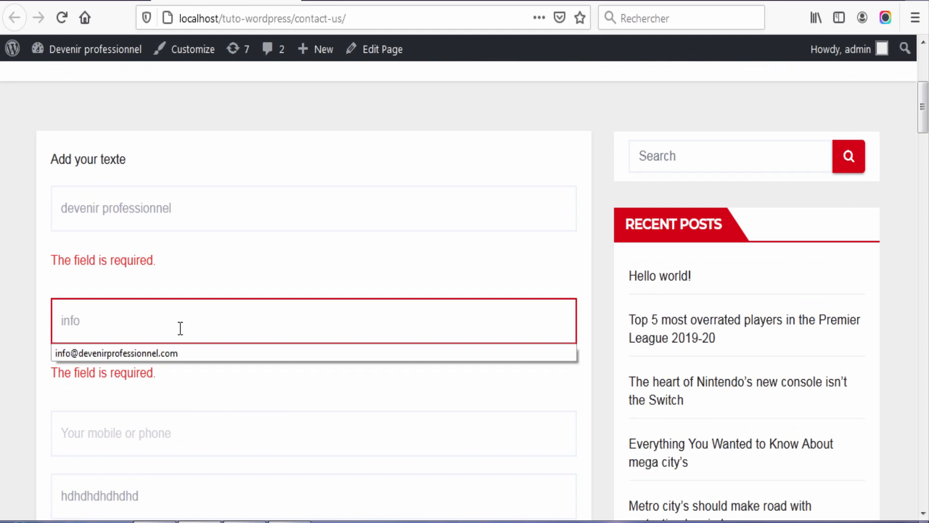
{"action": "left_click", "coordinate": [181, 355]}
Fill in the contact's phone number in the mobile or phone field
{"action": "left_click", "coordinate": [174, 436]}
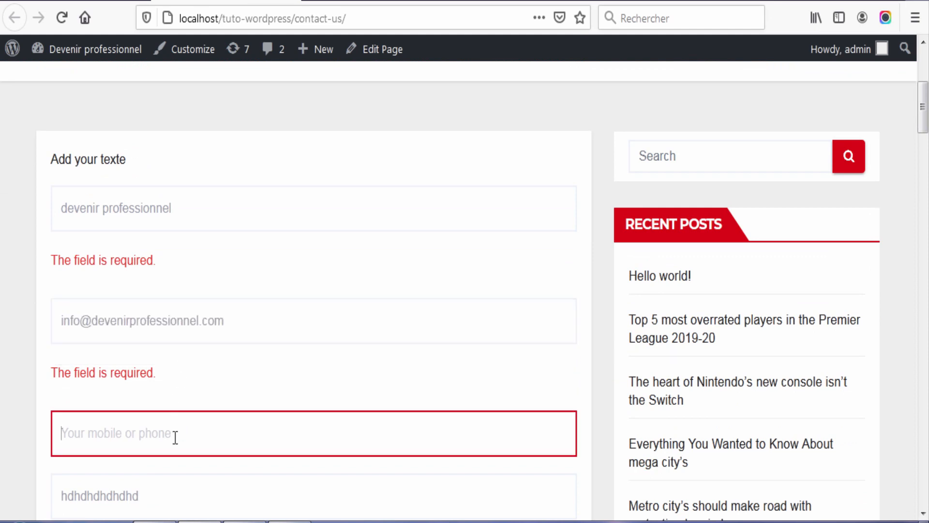
{"action": "scroll", "coordinate": [210, 440], "scroll_direction": "down", "scroll_amount": 2}
{"action": "scroll", "coordinate": [210, 440], "scroll_direction": "down", "scroll_amount": 1}
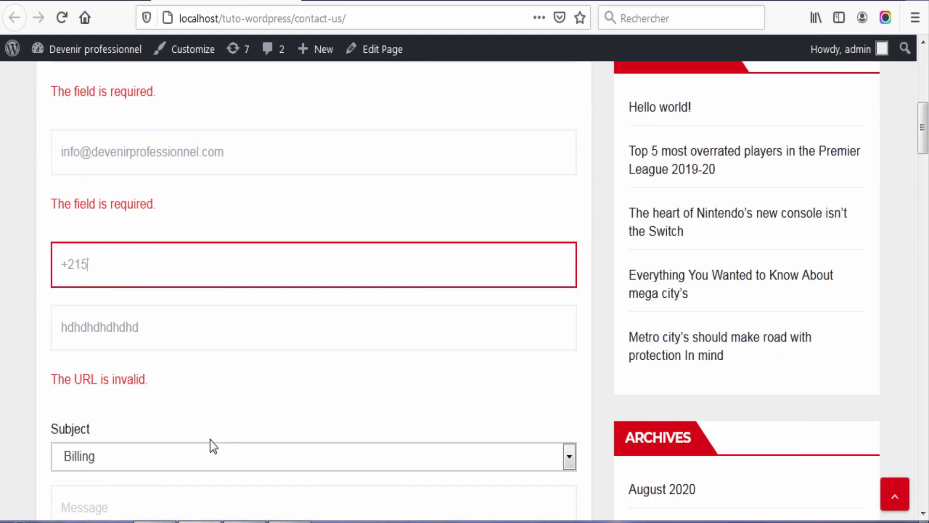
{"action": "type", "text": "5555555"}
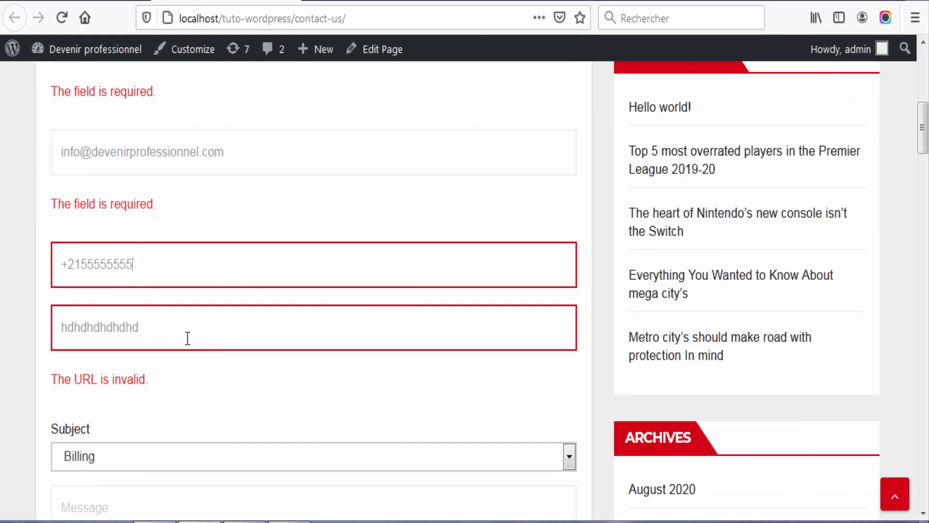
{"action": "left_click_drag", "start_coordinate": [187, 338], "coordinate": [1, 338]}
{"action": "key", "text": "BackSpace"}
{"action": "type", "text": "ww"}
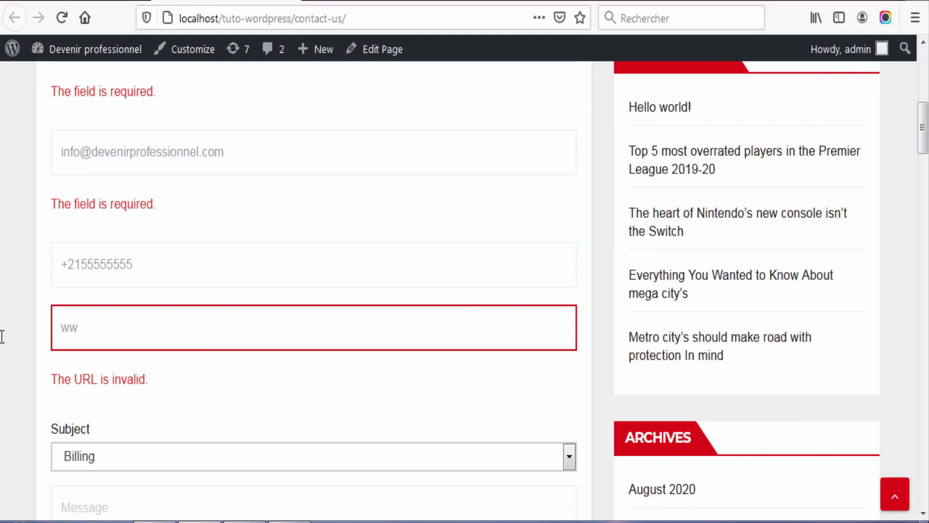
{"action": "key", "text": "BackSpace"}
{"action": "key", "text": "BackSpace"}
{"action": "type", "text": "https://www.devenirp"}
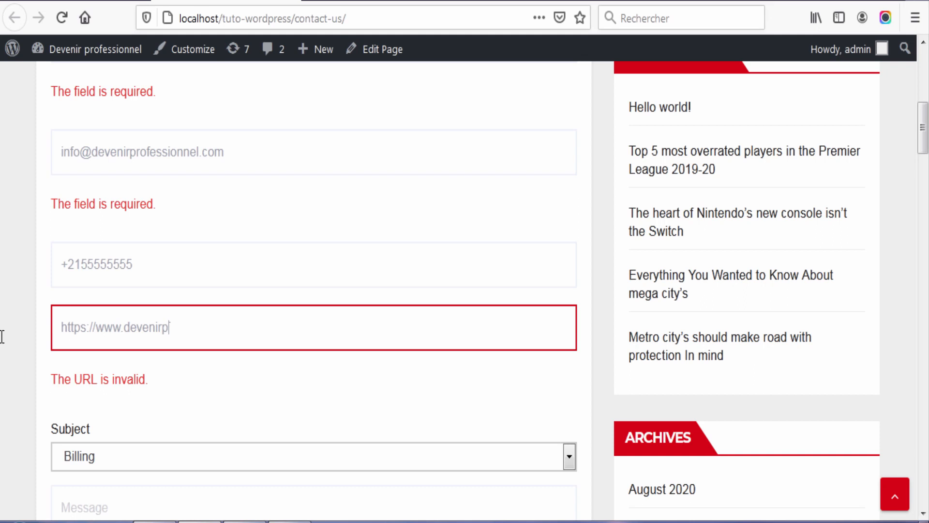
{"action": "type", "text": "rofessionnel.com"}
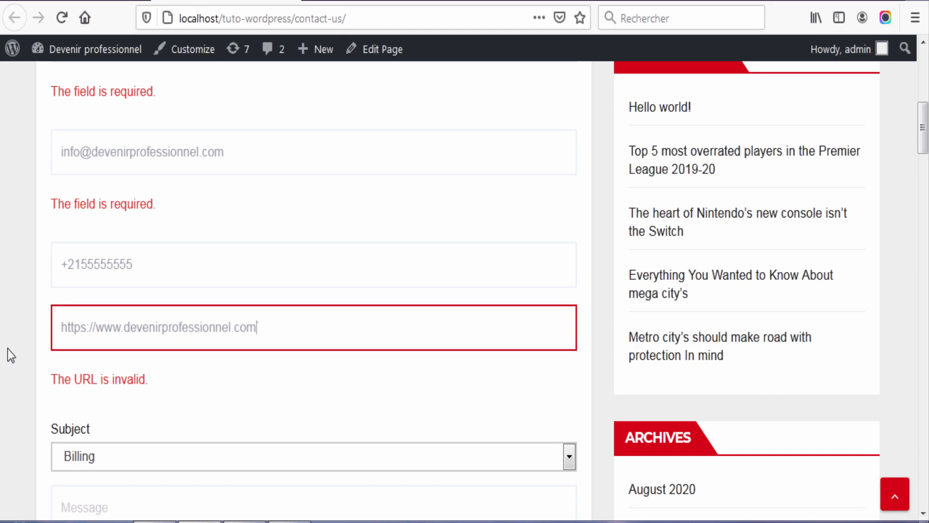
Choose "More informations" as the subject and enter "sdzddzd" as the message
{"action": "scroll", "coordinate": [116, 441], "scroll_direction": "down", "scroll_amount": 3}
{"action": "left_click", "coordinate": [124, 373]}
{"action": "left_click", "coordinate": [114, 444]}
{"action": "left_click", "coordinate": [163, 419]}
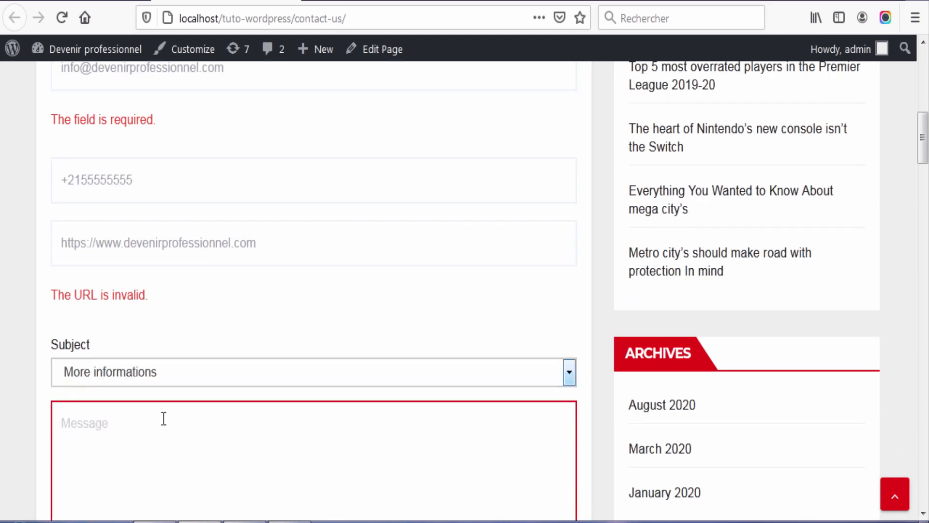
{"action": "scroll", "coordinate": [163, 419], "scroll_direction": "down", "scroll_amount": 5}
{"action": "type", "text": "sdsddsd"}
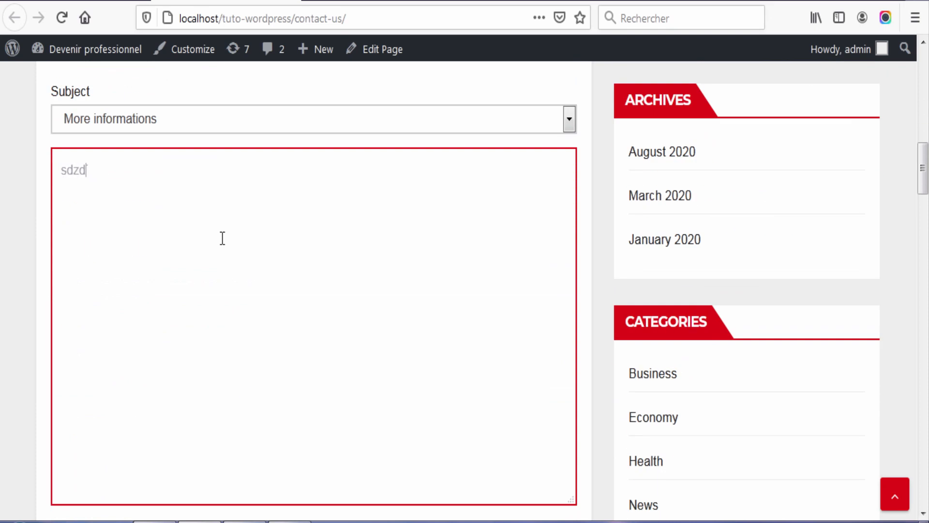
Submit the form without attaching a file and check all its fields for validation errors
{"action": "scroll", "coordinate": [222, 243], "scroll_direction": "down", "scroll_amount": 3}
{"action": "scroll", "coordinate": [161, 424], "scroll_direction": "down", "scroll_amount": 3}
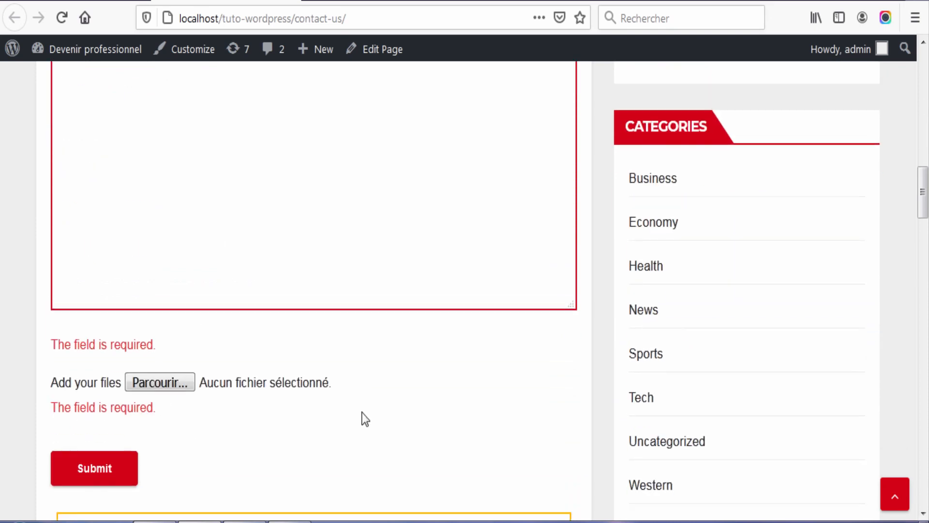
{"action": "left_click", "coordinate": [109, 330]}
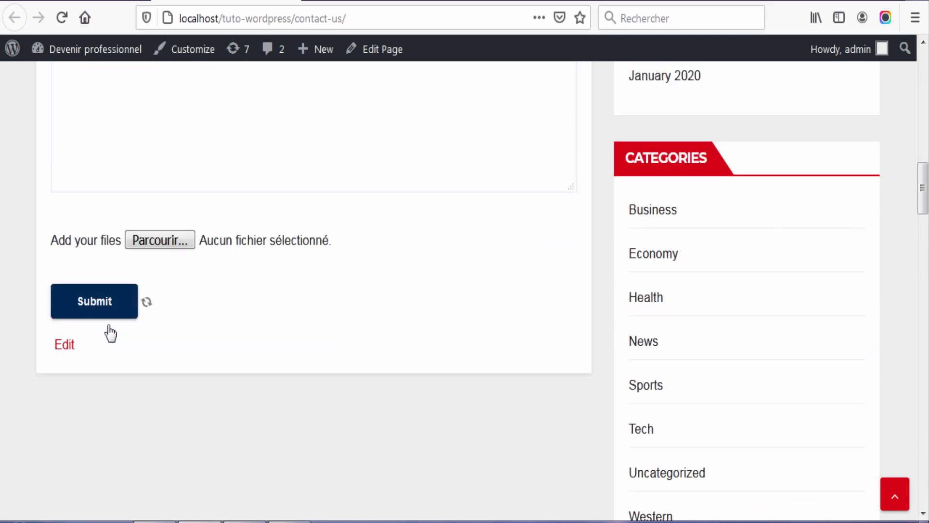
{"action": "scroll", "coordinate": [318, 362], "scroll_direction": "up", "scroll_amount": 1}
{"action": "scroll", "coordinate": [320, 368], "scroll_direction": "up", "scroll_amount": 1}
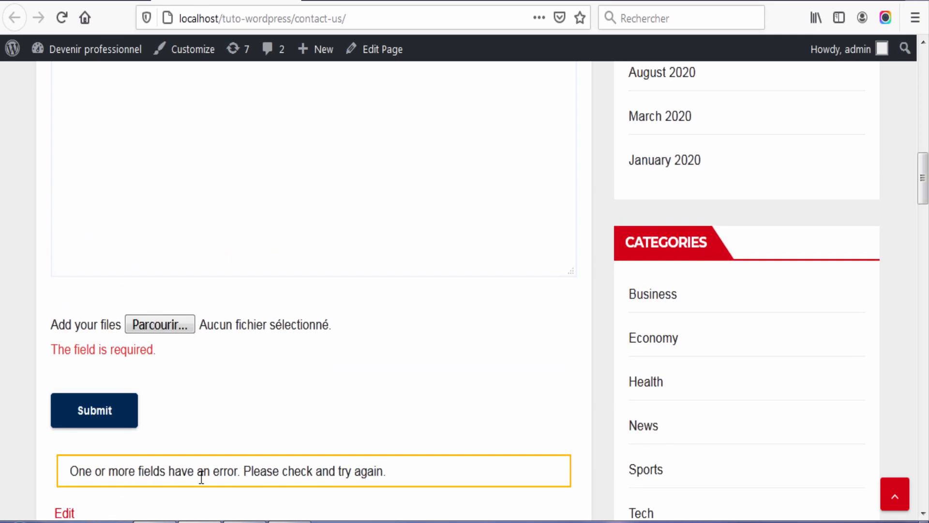
{"action": "scroll", "coordinate": [370, 454], "scroll_direction": "up", "scroll_amount": 15}
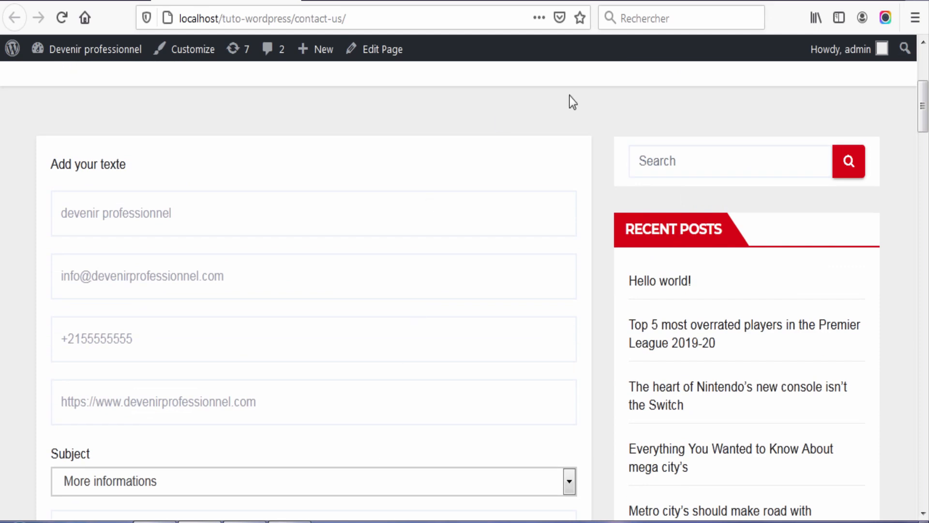
{"action": "scroll", "coordinate": [599, 220], "scroll_direction": "down", "scroll_amount": 14}
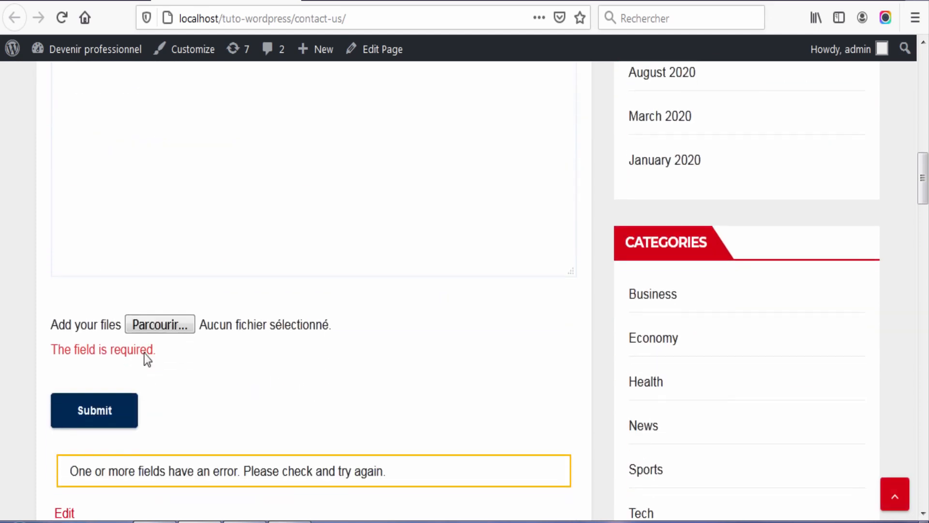
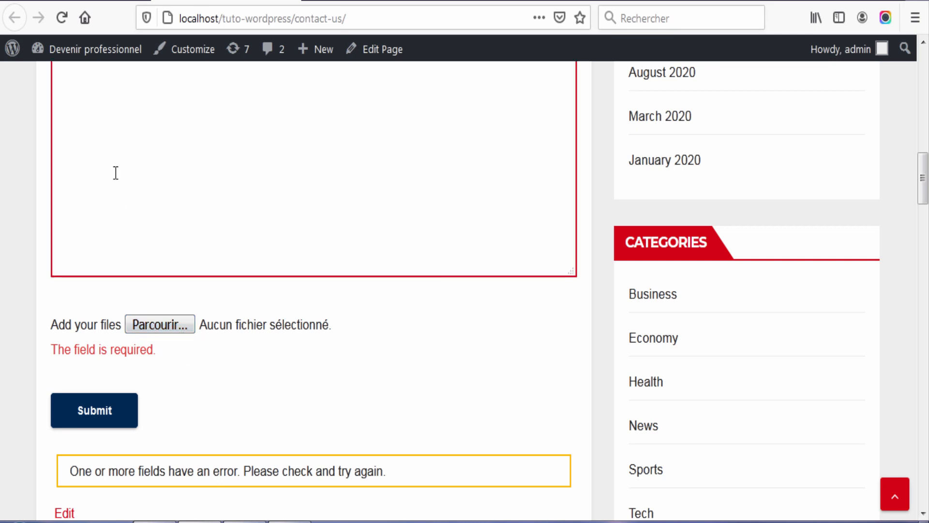
In the contact form's template, make the file-66 upload field optional by removing its asterisk, and save the form
{"action": "left_click", "coordinate": [92, 0]}
{"action": "scroll", "coordinate": [392, 307], "scroll_direction": "down", "scroll_amount": 10}
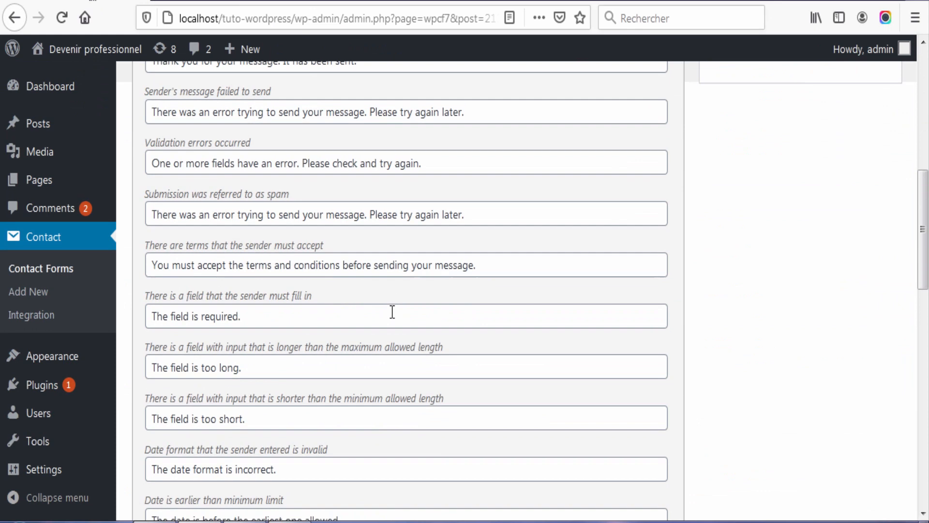
{"action": "scroll", "coordinate": [392, 314], "scroll_direction": "up", "scroll_amount": 10}
{"action": "left_click", "coordinate": [166, 362]}
{"action": "scroll", "coordinate": [356, 405], "scroll_direction": "down", "scroll_amount": 8}
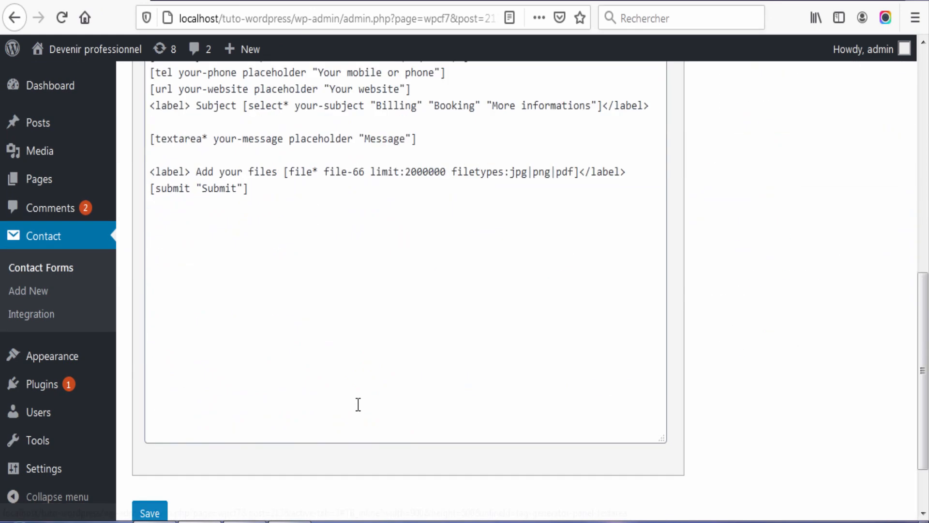
{"action": "scroll", "coordinate": [357, 405], "scroll_direction": "up", "scroll_amount": 2}
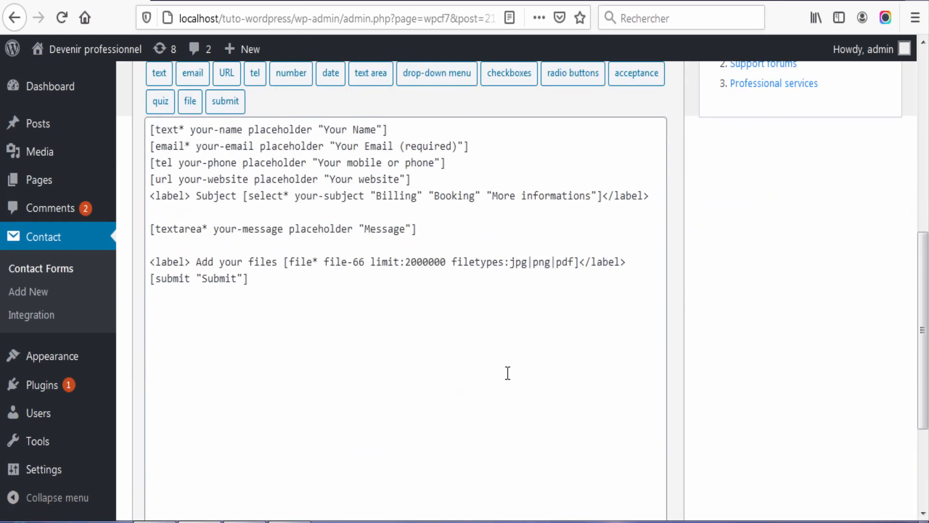
{"action": "left_click", "coordinate": [425, 350]}
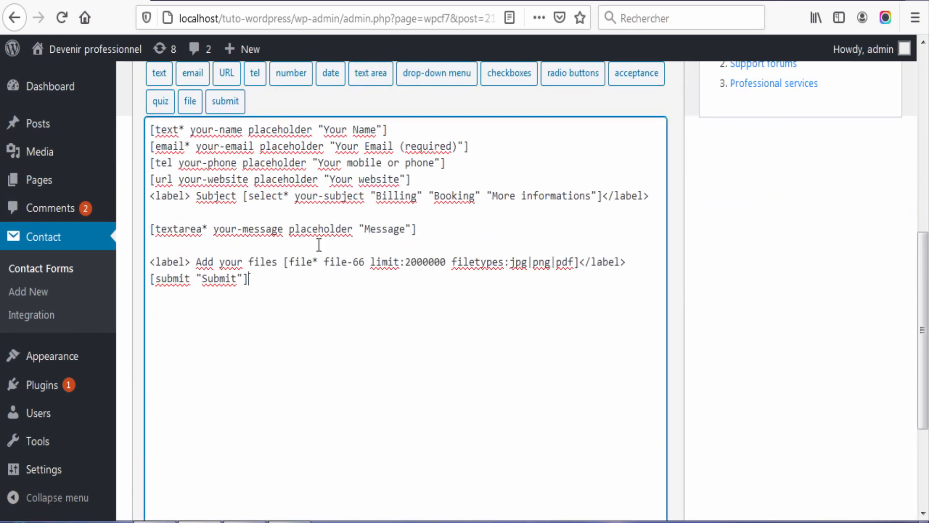
{"action": "left_click", "coordinate": [319, 262]}
{"action": "key", "text": "BackSpace"}
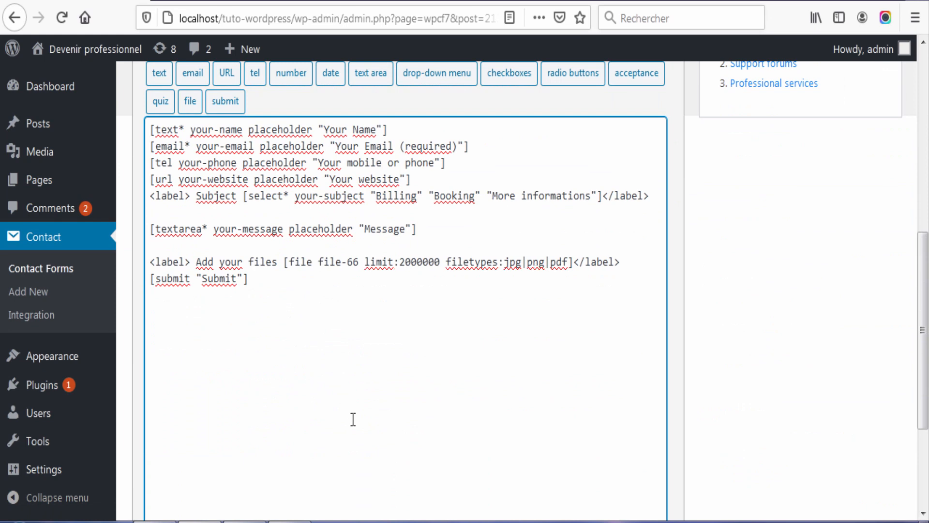
{"action": "left_click", "coordinate": [876, 251]}
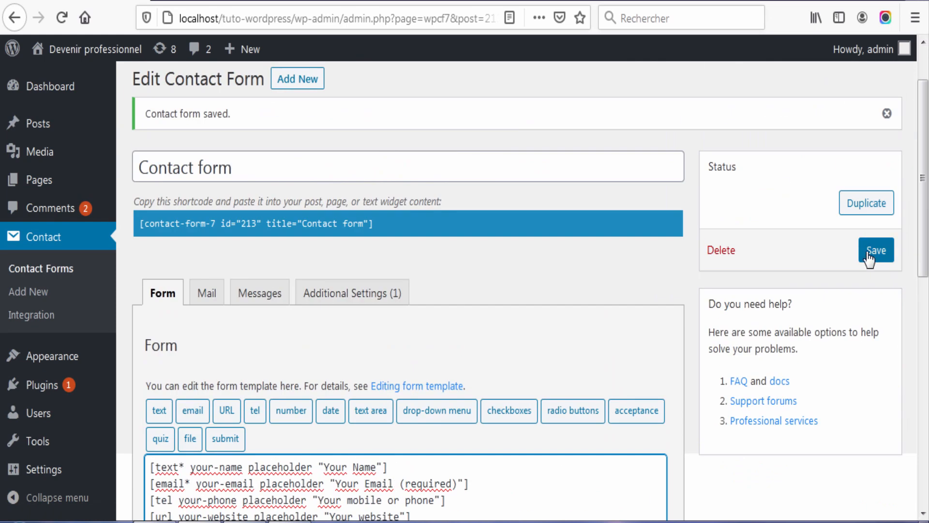
{"action": "left_click", "coordinate": [870, 255]}
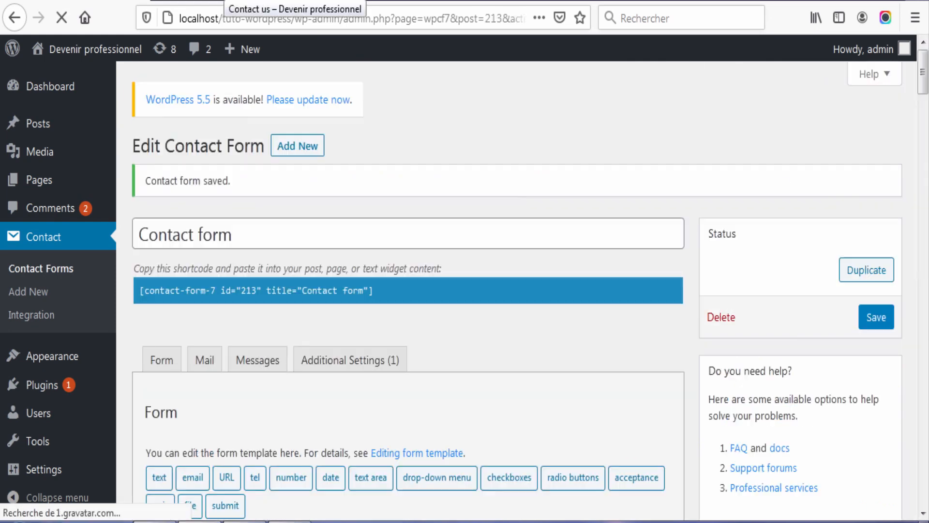
Reload the Contact us page and look over the entries in the form
{"action": "left_click", "coordinate": [222, 1]}
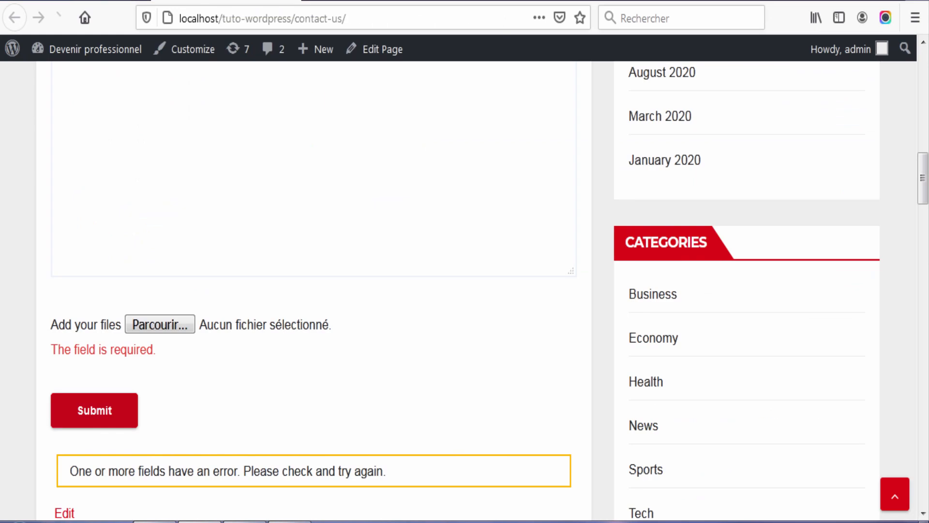
{"action": "left_click", "coordinate": [58, 22]}
{"action": "scroll", "coordinate": [190, 290], "scroll_direction": "up", "scroll_amount": 8}
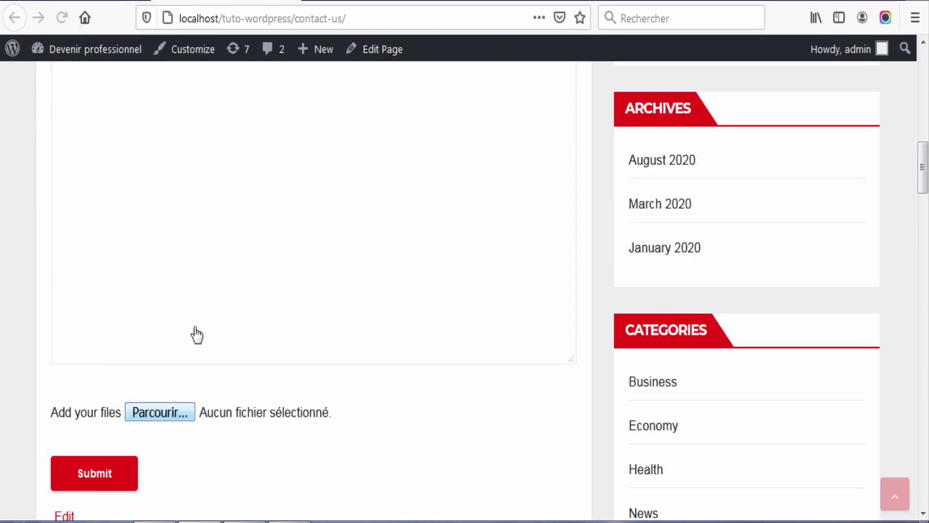
{"action": "scroll", "coordinate": [177, 280], "scroll_direction": "up", "scroll_amount": 4}
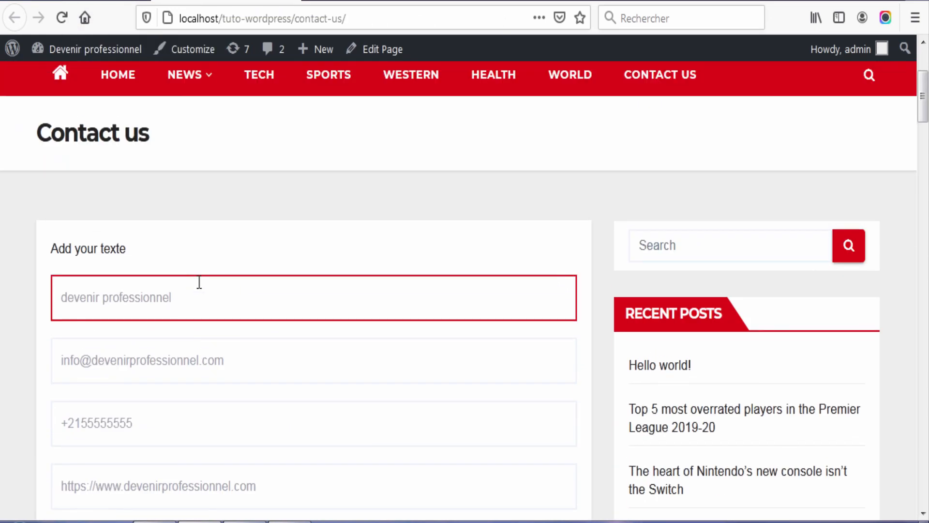
{"action": "scroll", "coordinate": [201, 280], "scroll_direction": "down", "scroll_amount": 7}
{"action": "scroll", "coordinate": [203, 282], "scroll_direction": "up", "scroll_amount": 4}
Go through the form's name, e-mail, subject and message fields to check their entries
{"action": "double_click", "coordinate": [245, 145]}
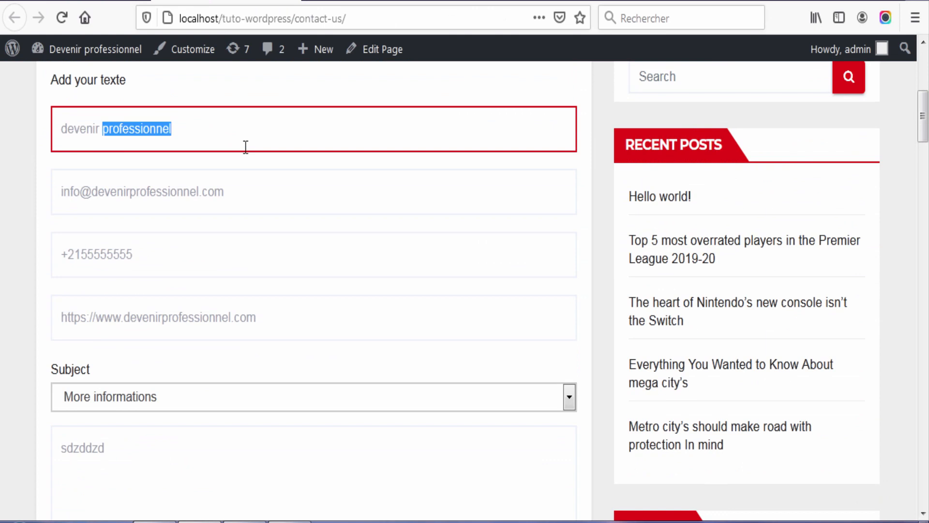
{"action": "left_click", "coordinate": [254, 139]}
{"action": "left_click", "coordinate": [221, 149]}
{"action": "left_click", "coordinate": [188, 167]}
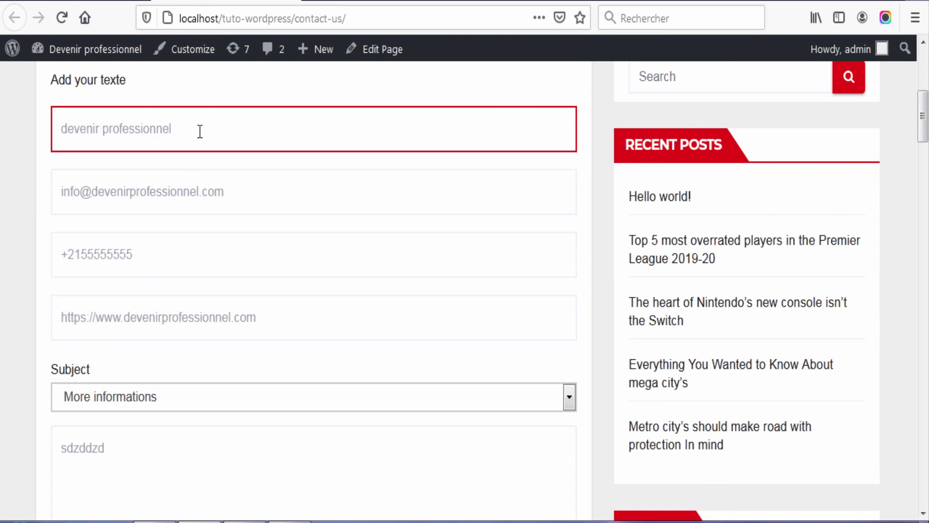
{"action": "left_click", "coordinate": [200, 132]}
{"action": "left_click", "coordinate": [158, 168]}
{"action": "left_click", "coordinate": [228, 200]}
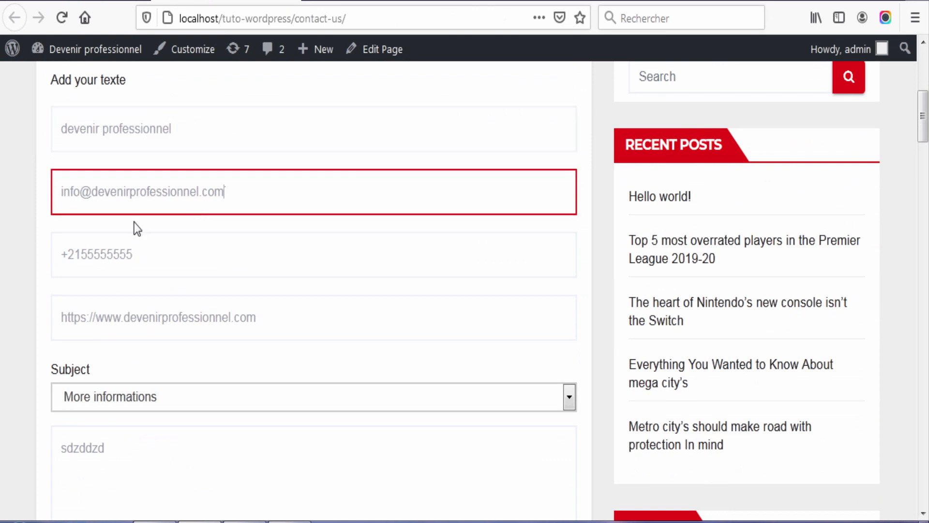
{"action": "left_click", "coordinate": [233, 282]}
{"action": "left_click", "coordinate": [310, 403]}
{"action": "left_click", "coordinate": [149, 470]}
{"action": "left_click", "coordinate": [185, 440]}
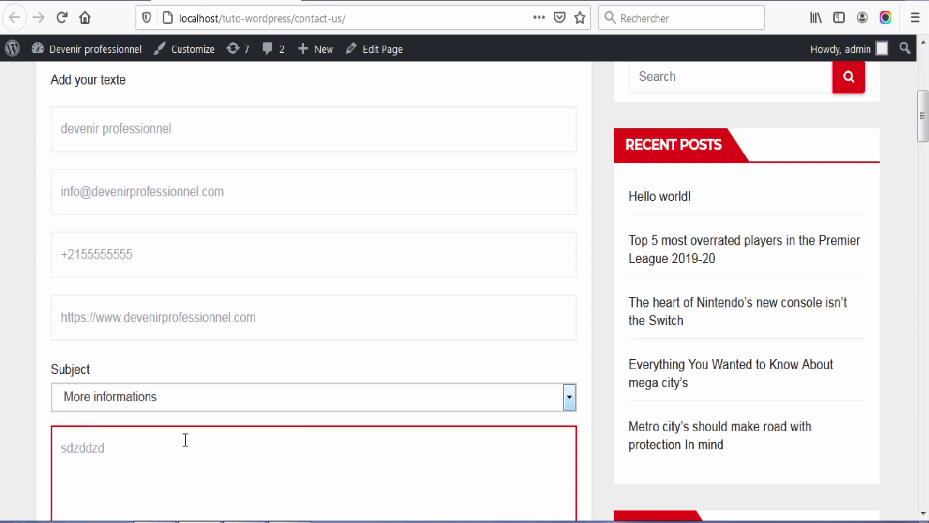
Submit the completed contact form with no file attached to test the optional upload field
{"action": "scroll", "coordinate": [481, 234], "scroll_direction": "down", "scroll_amount": 5}
{"action": "scroll", "coordinate": [238, 257], "scroll_direction": "down", "scroll_amount": 7}
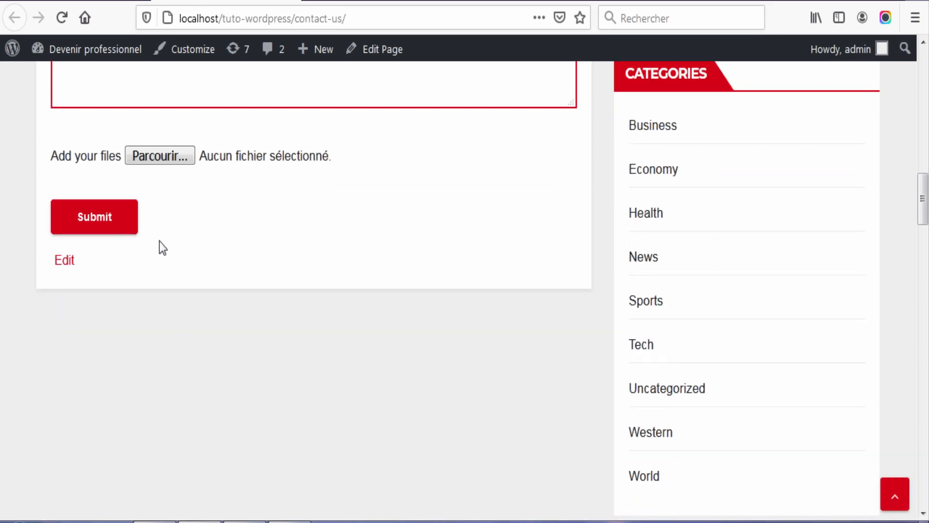
{"action": "left_click", "coordinate": [96, 223]}
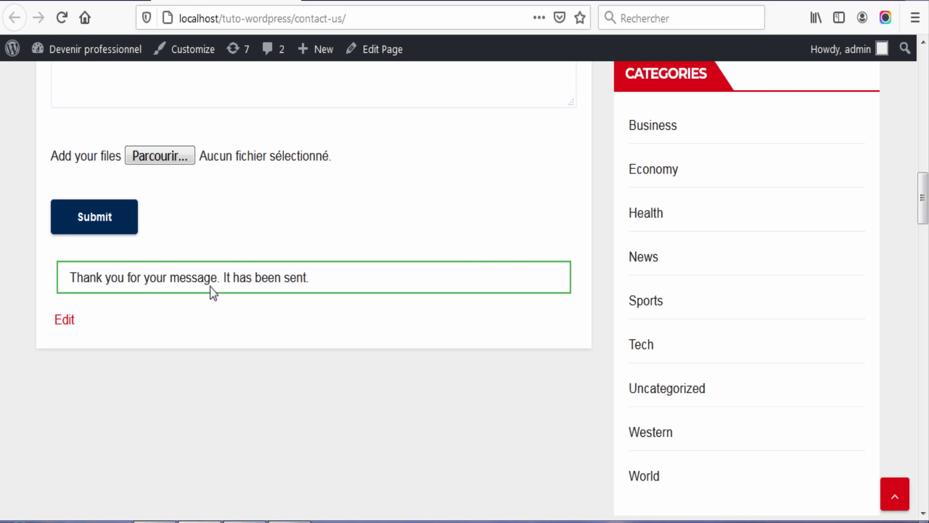
Return to the contact form's editor and review its demo_mode setting and its notification messages
{"action": "left_click", "coordinate": [336, 325]}
{"action": "scroll", "coordinate": [357, 380], "scroll_direction": "up", "scroll_amount": 20}
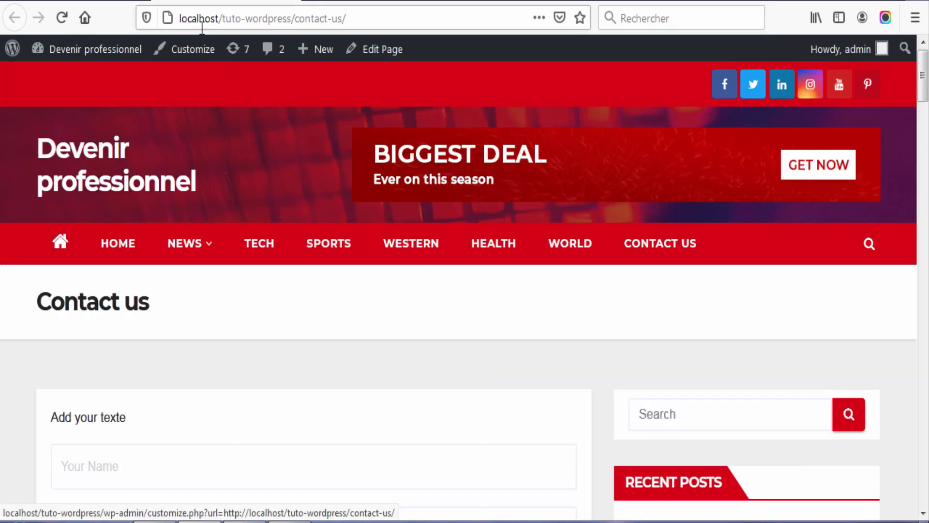
{"action": "left_click", "coordinate": [377, 22]}
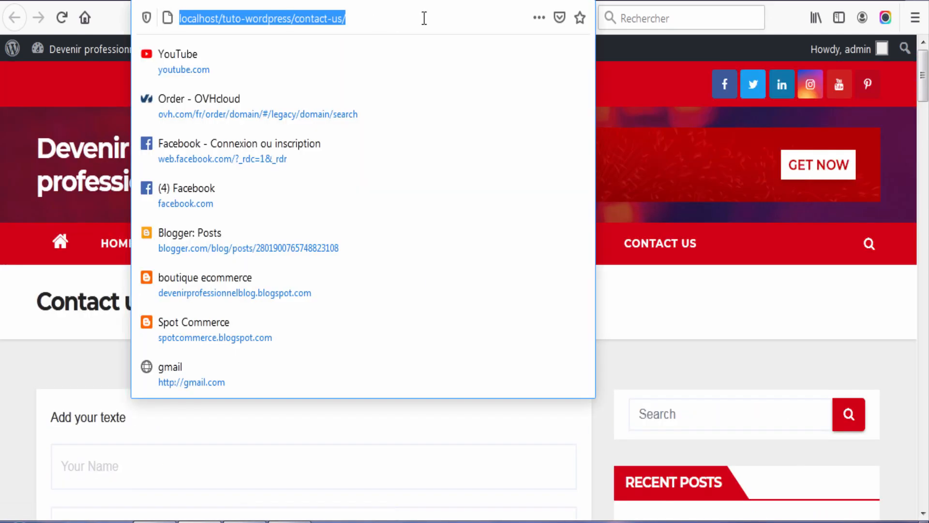
{"action": "left_click", "coordinate": [426, 19]}
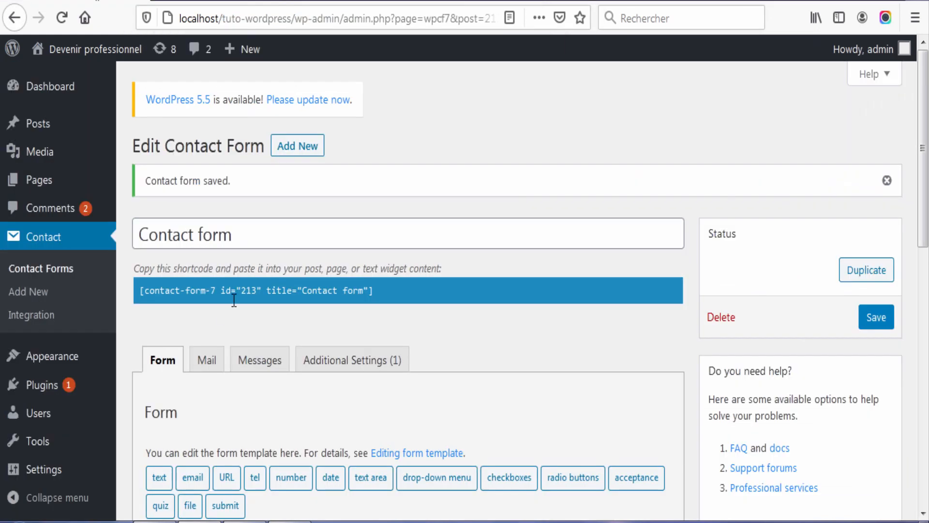
{"action": "left_click", "coordinate": [345, 352]}
{"action": "scroll", "coordinate": [339, 363], "scroll_direction": "down", "scroll_amount": 5}
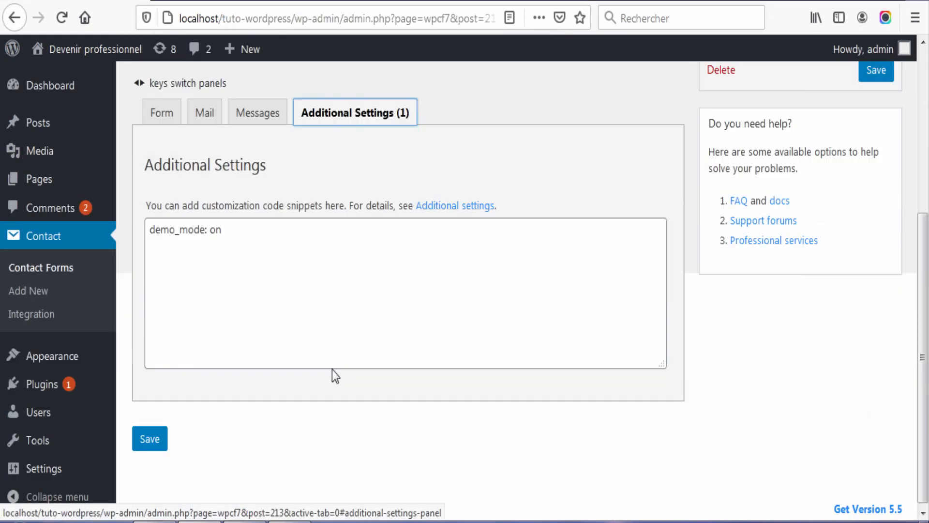
{"action": "left_click", "coordinate": [152, 226]}
{"action": "left_click_drag", "start_coordinate": [184, 228], "coordinate": [262, 234]}
{"action": "left_click", "coordinate": [262, 233]}
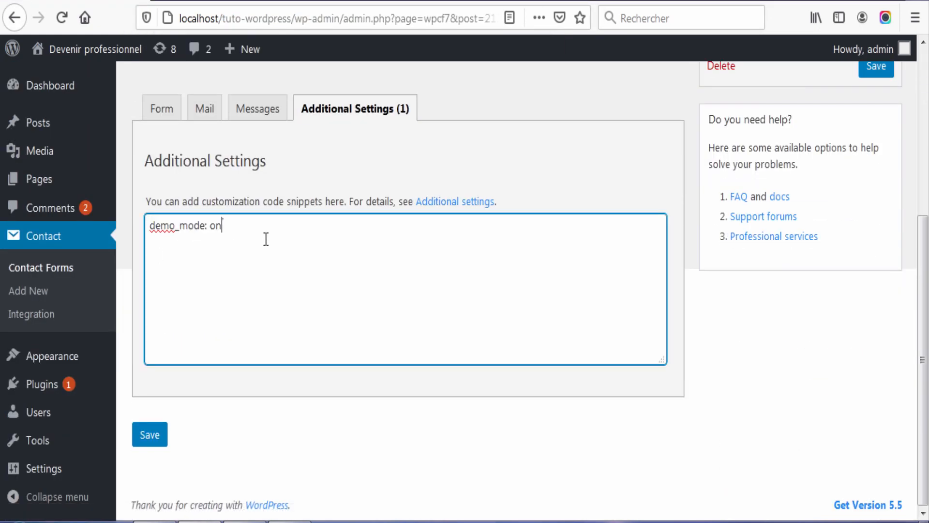
{"action": "left_click", "coordinate": [262, 113]}
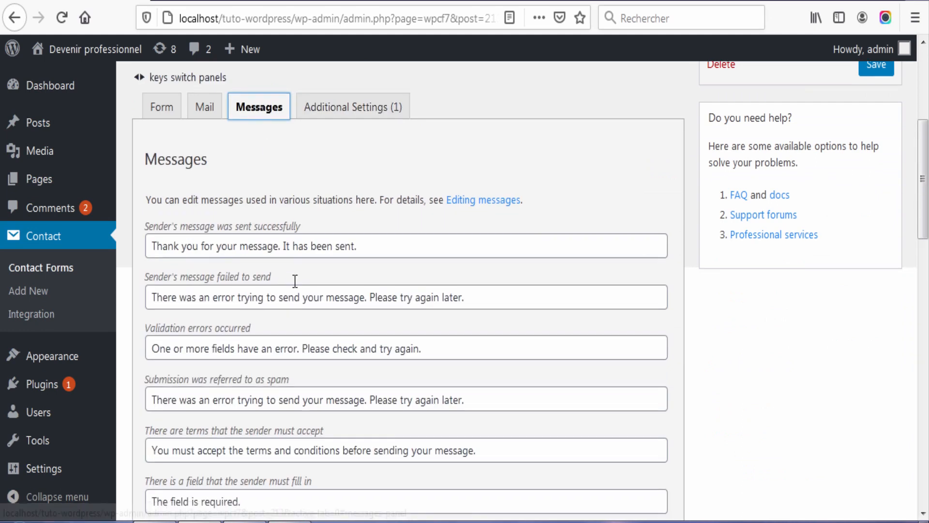
{"action": "scroll", "coordinate": [204, 72], "scroll_direction": "down", "scroll_amount": 3}
{"action": "scroll", "coordinate": [204, 72], "scroll_direction": "up", "scroll_amount": 3}
Look through the contact form's mail template, including its additional headers and message body
{"action": "left_click", "coordinate": [204, 106]}
{"action": "scroll", "coordinate": [321, 339], "scroll_direction": "down", "scroll_amount": 10}
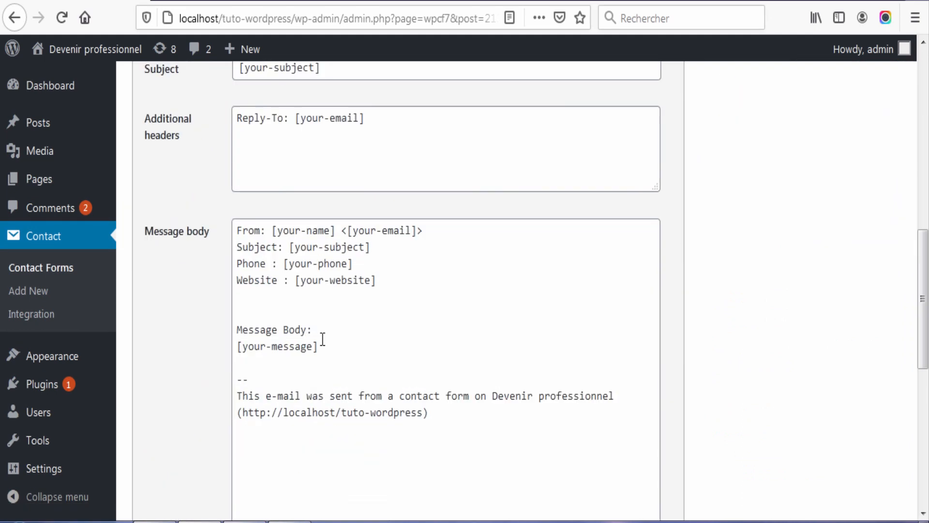
{"action": "scroll", "coordinate": [323, 345], "scroll_direction": "up", "scroll_amount": 5}
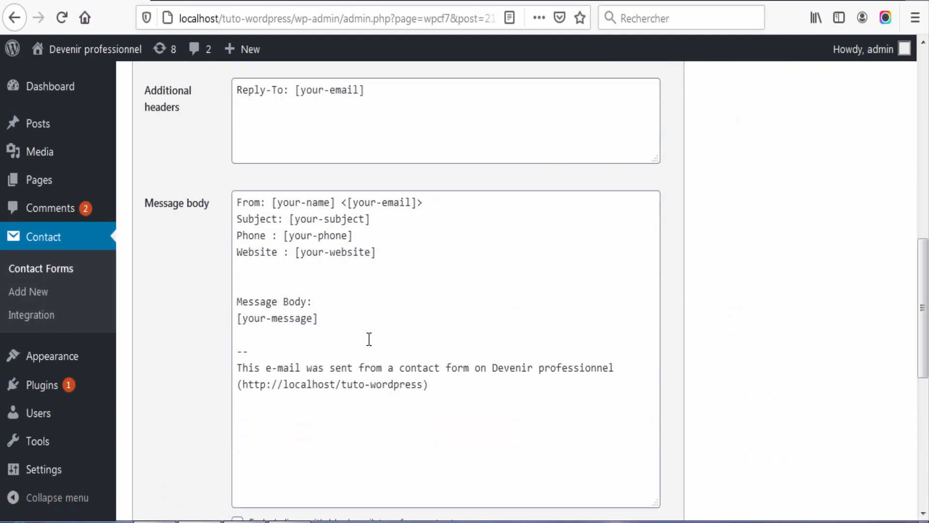
{"action": "scroll", "coordinate": [369, 339], "scroll_direction": "up", "scroll_amount": 3}
{"action": "scroll", "coordinate": [363, 332], "scroll_direction": "down", "scroll_amount": 2}
{"action": "scroll", "coordinate": [364, 333], "scroll_direction": "up", "scroll_amount": 1}
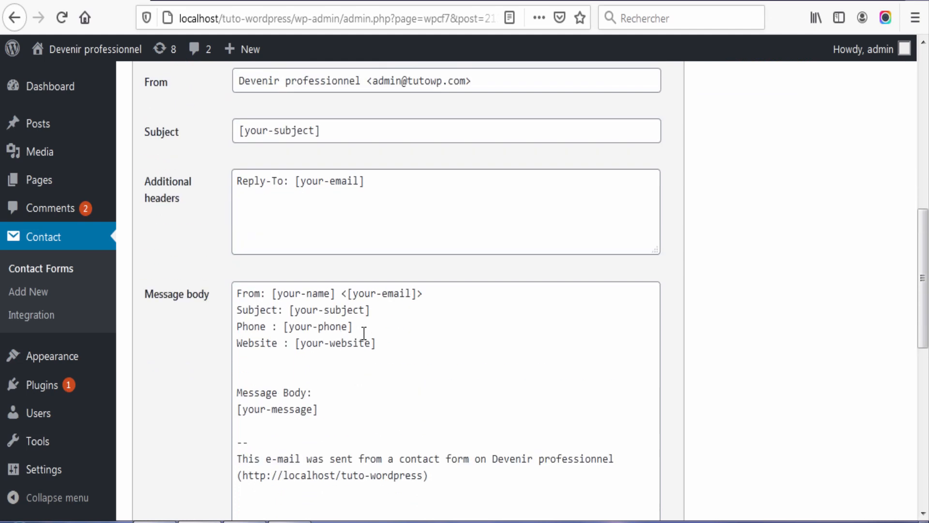
Examine the mail-tags available for the mail template, highlighting [your-name]
{"action": "scroll", "coordinate": [364, 333], "scroll_direction": "up", "scroll_amount": 7}
{"action": "scroll", "coordinate": [308, 287], "scroll_direction": "down", "scroll_amount": 1}
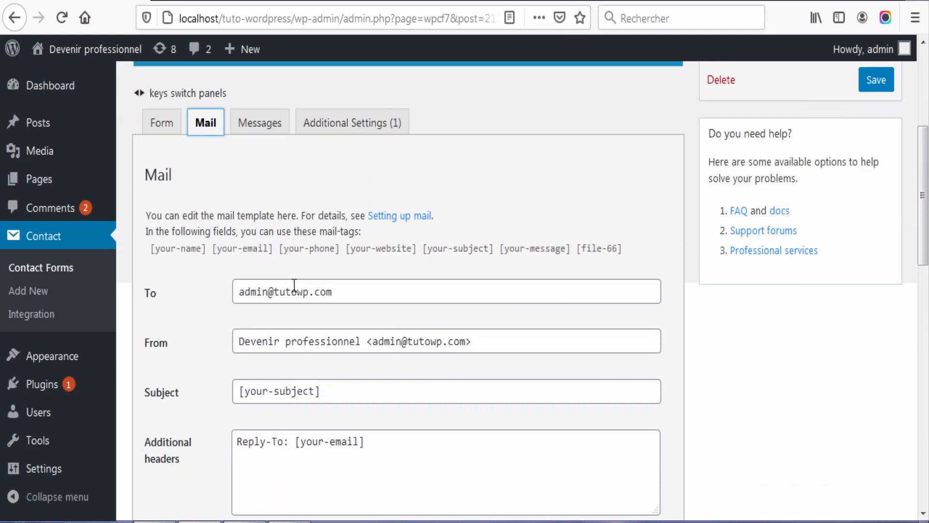
{"action": "scroll", "coordinate": [294, 285], "scroll_direction": "down", "scroll_amount": 1}
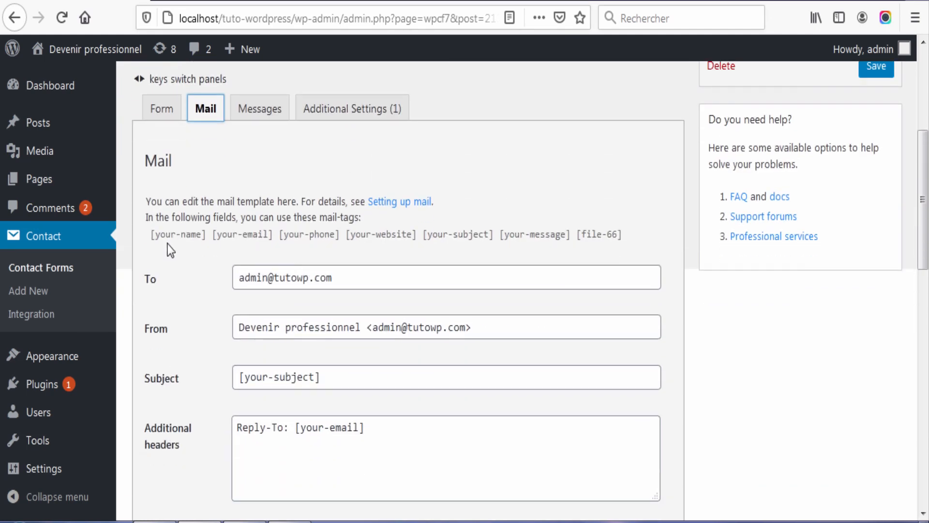
{"action": "left_click", "coordinate": [160, 235]}
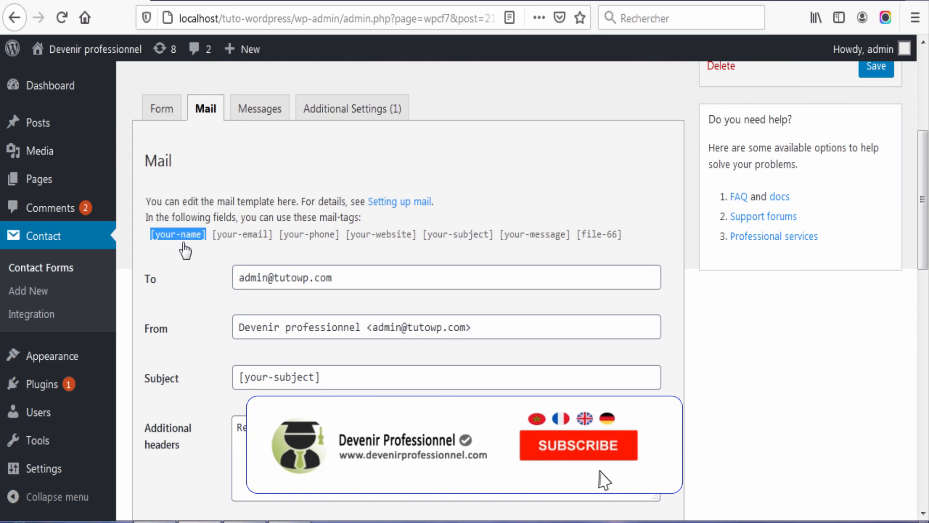
{"action": "left_click", "coordinate": [206, 259]}
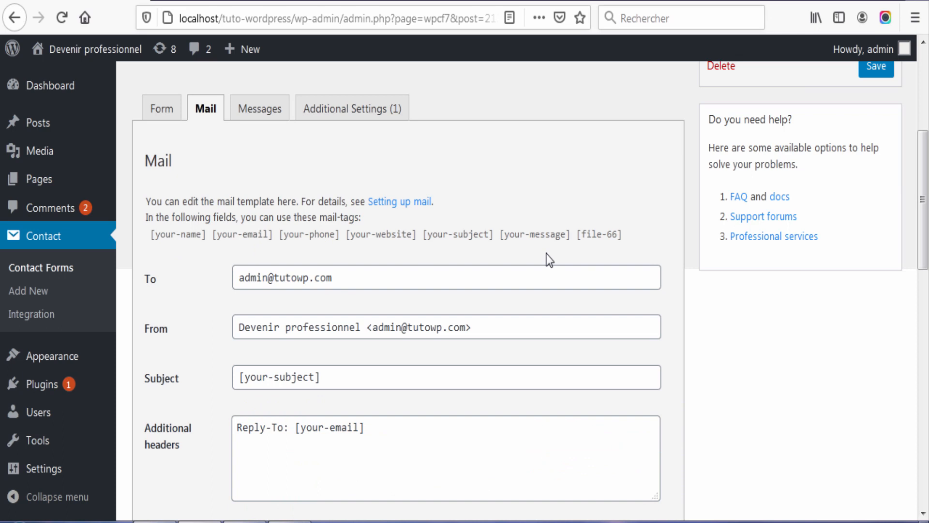
Replace the closing "This e-mail was sent from…" lines of the mail's message body with "the title of your form"
{"action": "scroll", "coordinate": [532, 291], "scroll_direction": "down", "scroll_amount": 5}
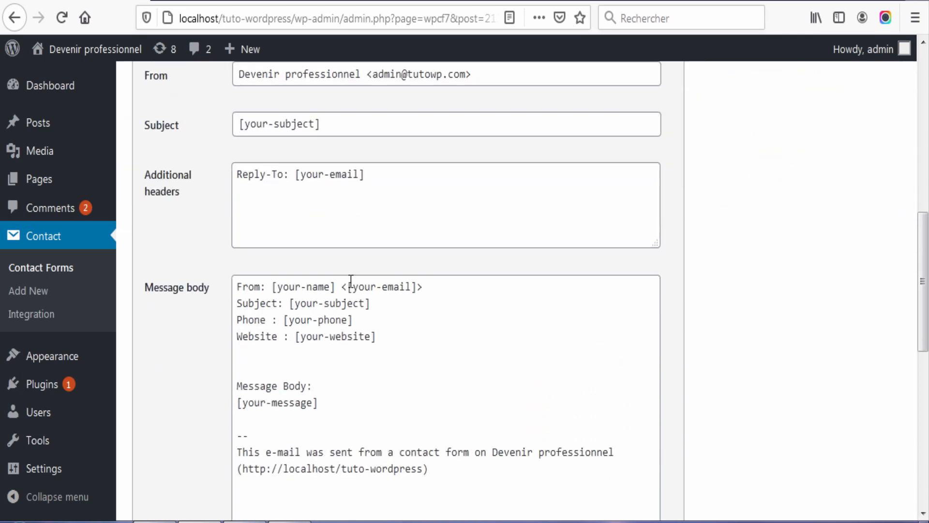
{"action": "scroll", "coordinate": [239, 269], "scroll_direction": "down", "scroll_amount": 3}
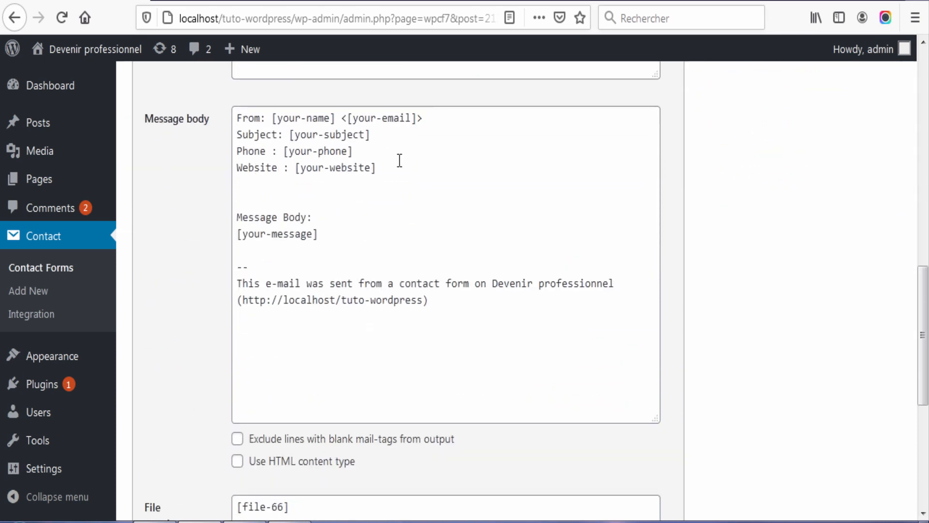
{"action": "scroll", "coordinate": [399, 162], "scroll_direction": "up", "scroll_amount": 2}
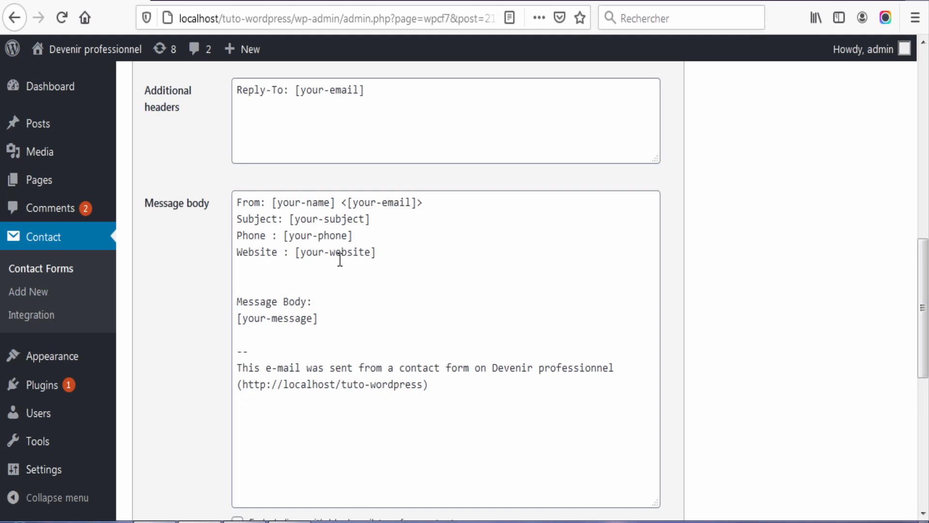
{"action": "left_click", "coordinate": [356, 325]}
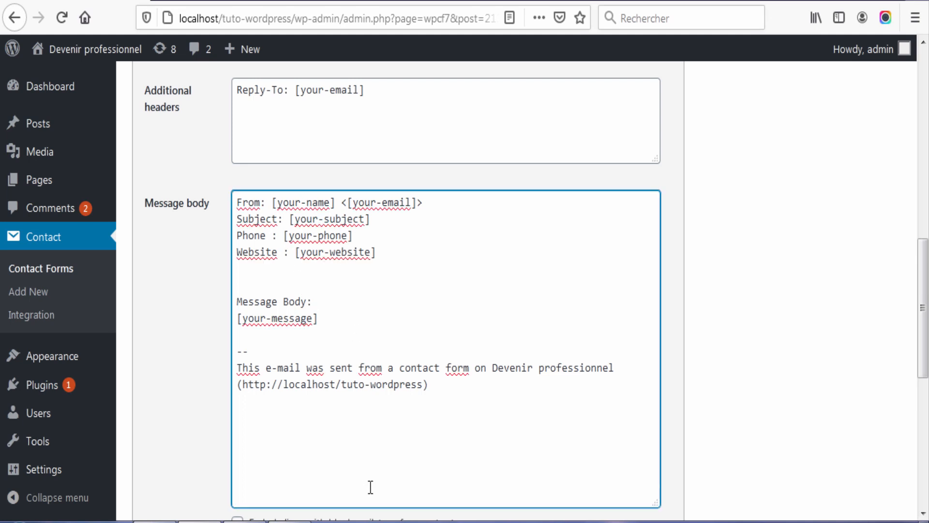
{"action": "mouse_move", "coordinate": [460, 384]}
{"action": "left_mouse_down"}
{"action": "mouse_move", "coordinate": [226, 365]}
{"action": "mouse_move", "coordinate": [199, 354]}
{"action": "left_mouse_up"}
{"action": "key", "text": "BackSpace"}
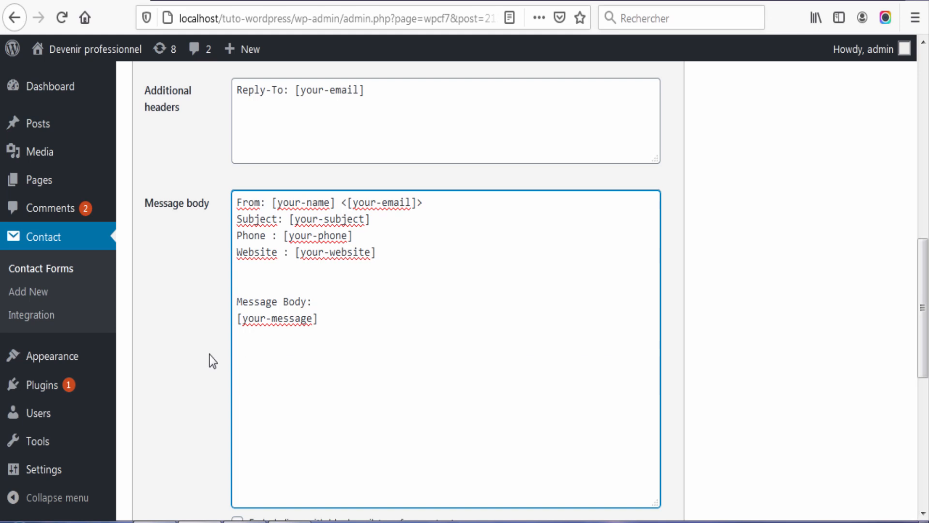
{"action": "scroll", "coordinate": [377, 363], "scroll_direction": "down", "scroll_amount": 5}
{"action": "scroll", "coordinate": [377, 363], "scroll_direction": "up", "scroll_amount": 3}
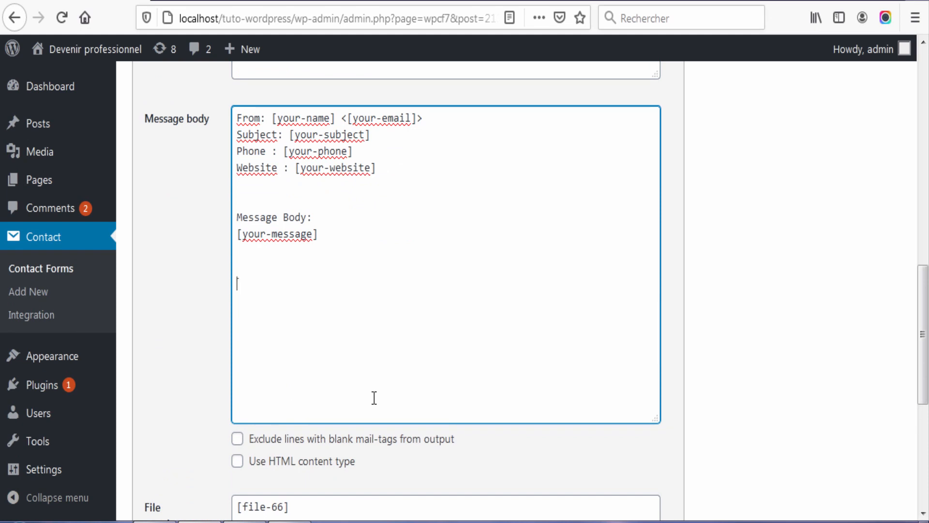
{"action": "type", "text": "the title of "}
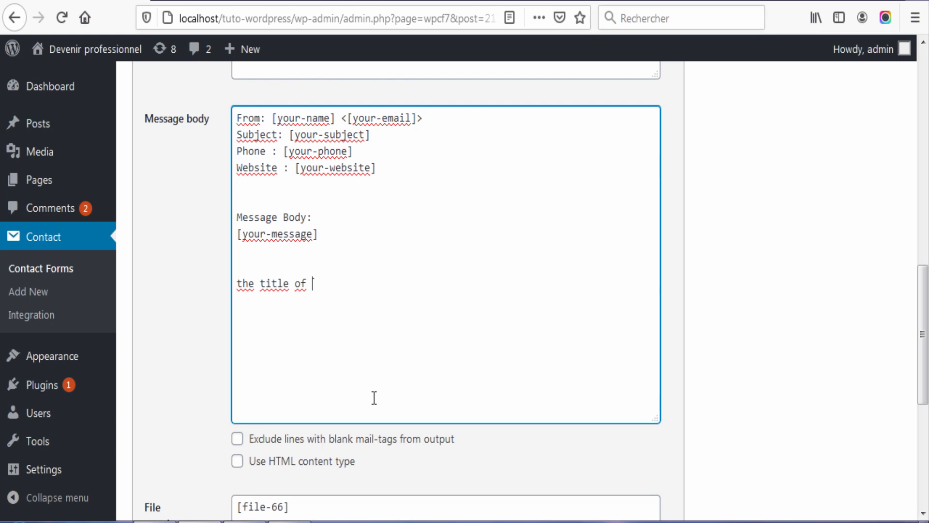
{"action": "type", "text": "your form"}
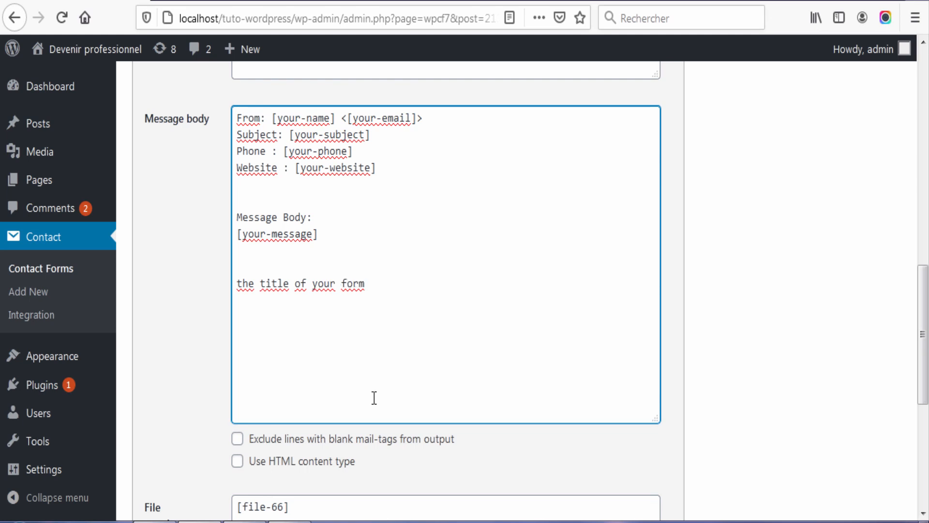
{"action": "left_click", "coordinate": [667, 282]}
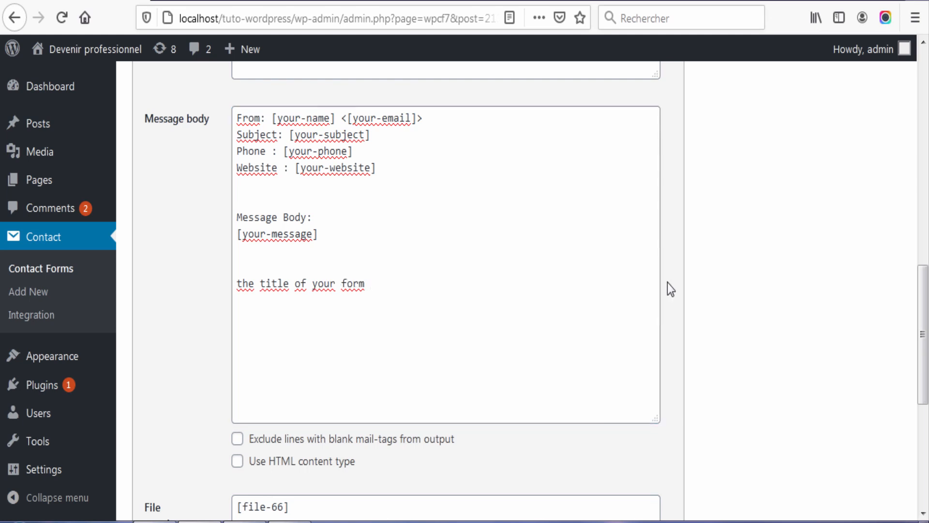
In the form template, insert a blank line between the "Add your files" field and the submit tag
{"action": "scroll", "coordinate": [668, 283], "scroll_direction": "down", "scroll_amount": 5}
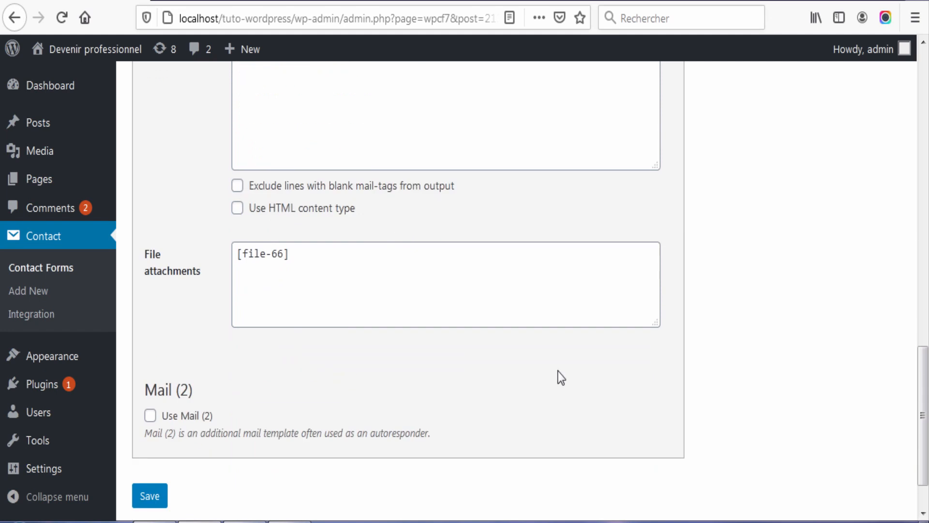
{"action": "scroll", "coordinate": [558, 375], "scroll_direction": "up", "scroll_amount": 18}
{"action": "scroll", "coordinate": [638, 379], "scroll_direction": "down", "scroll_amount": 5}
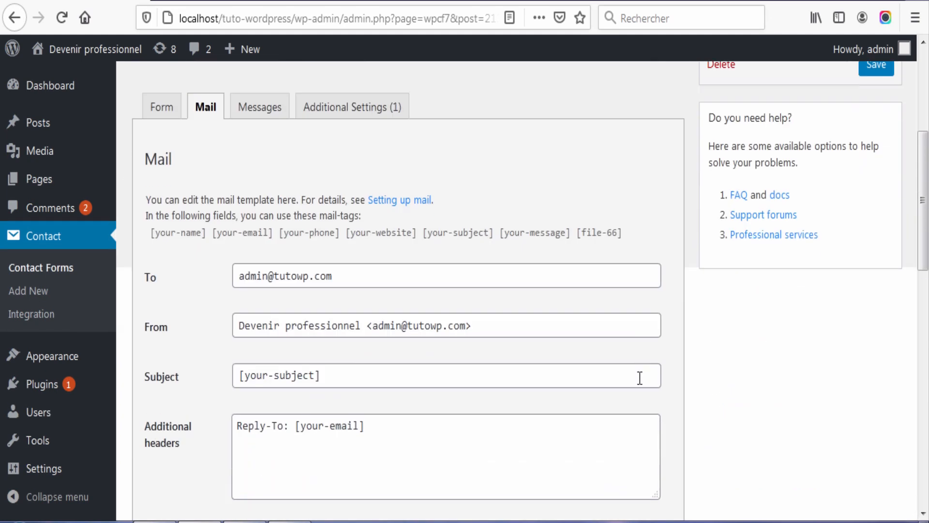
{"action": "scroll", "coordinate": [639, 375], "scroll_direction": "up", "scroll_amount": 2}
{"action": "left_click", "coordinate": [154, 189]}
{"action": "scroll", "coordinate": [399, 244], "scroll_direction": "down", "scroll_amount": 3}
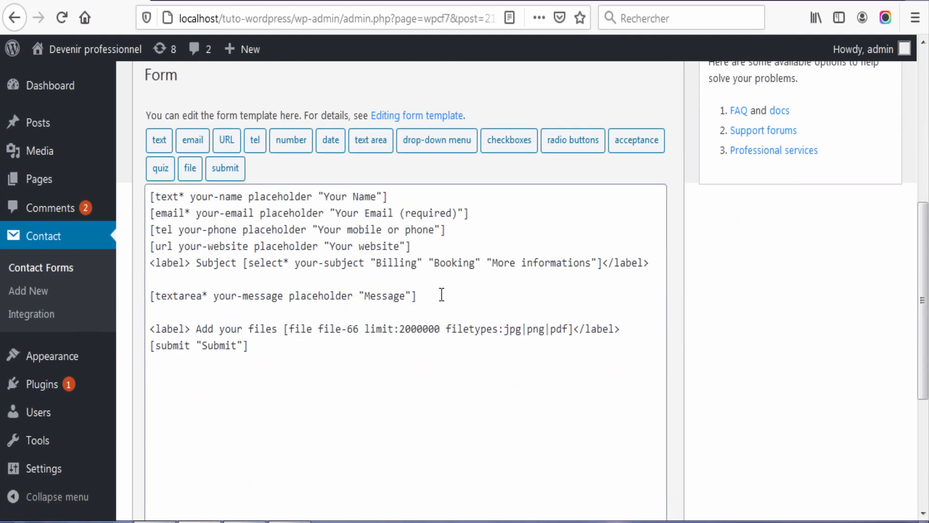
{"action": "left_click", "coordinate": [627, 330]}
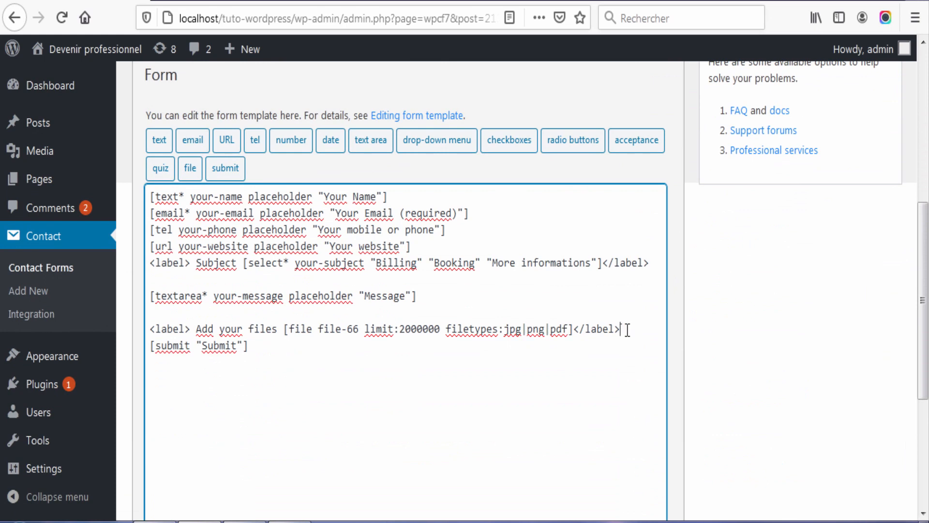
{"action": "key", "text": "Return"}
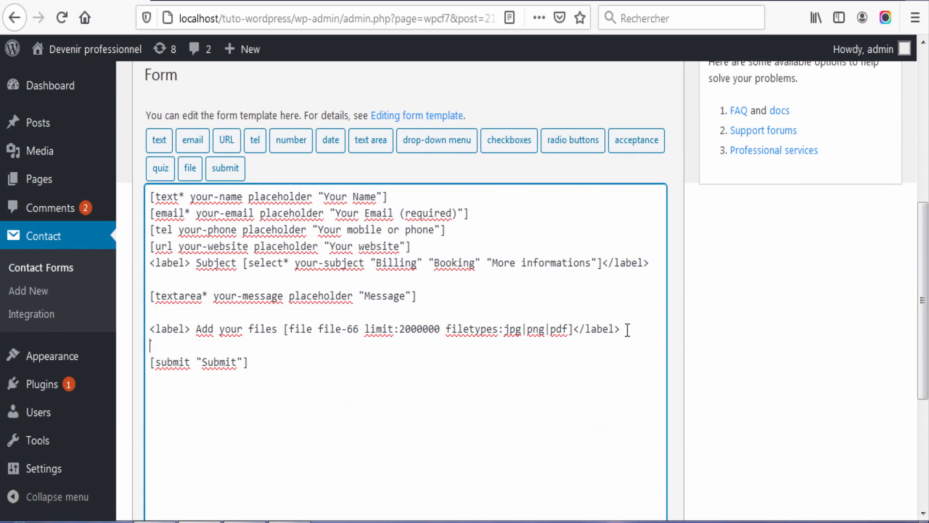
{"action": "left_click", "coordinate": [695, 326]}
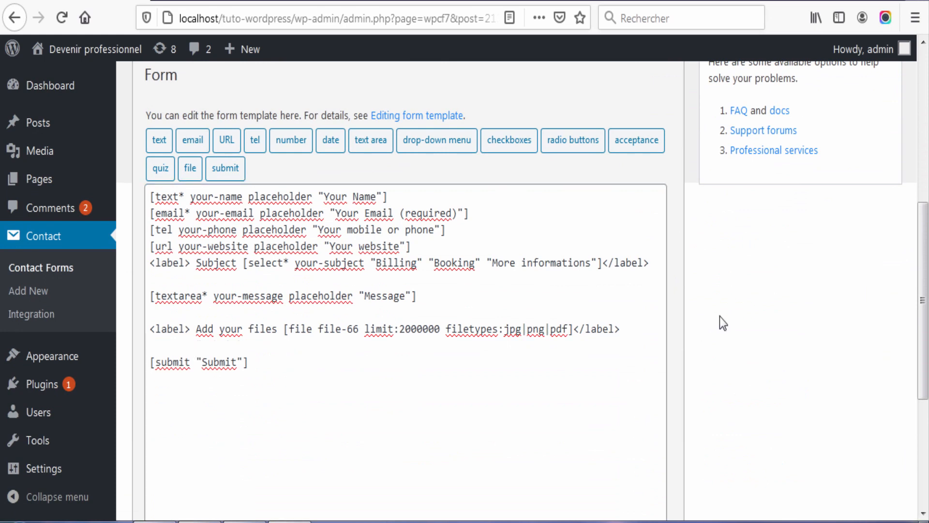
Look over the form's fields, file upload and Submit button on the Contact us page
{"action": "scroll", "coordinate": [720, 315], "scroll_direction": "up", "scroll_amount": 3}
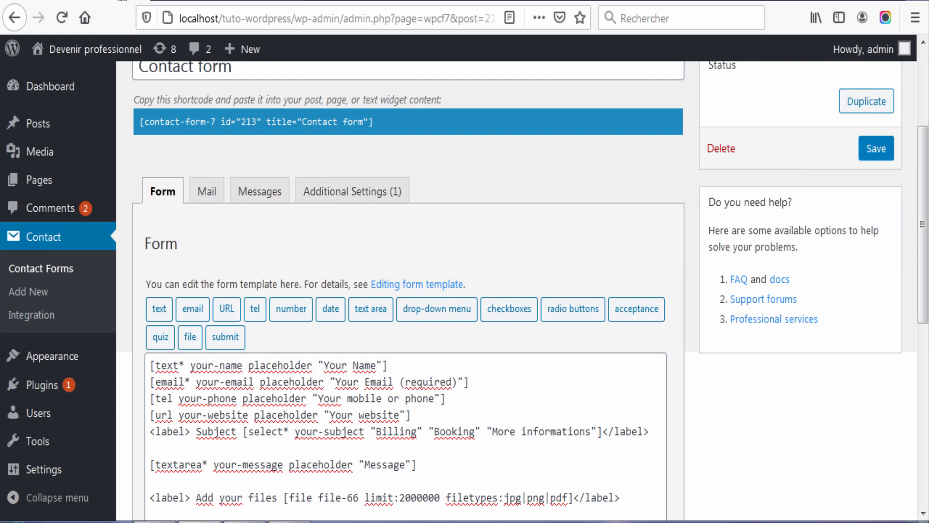
{"action": "left_click", "coordinate": [225, 1]}
{"action": "scroll", "coordinate": [443, 244], "scroll_direction": "down", "scroll_amount": 5}
{"action": "scroll", "coordinate": [147, 263], "scroll_direction": "down", "scroll_amount": 1}
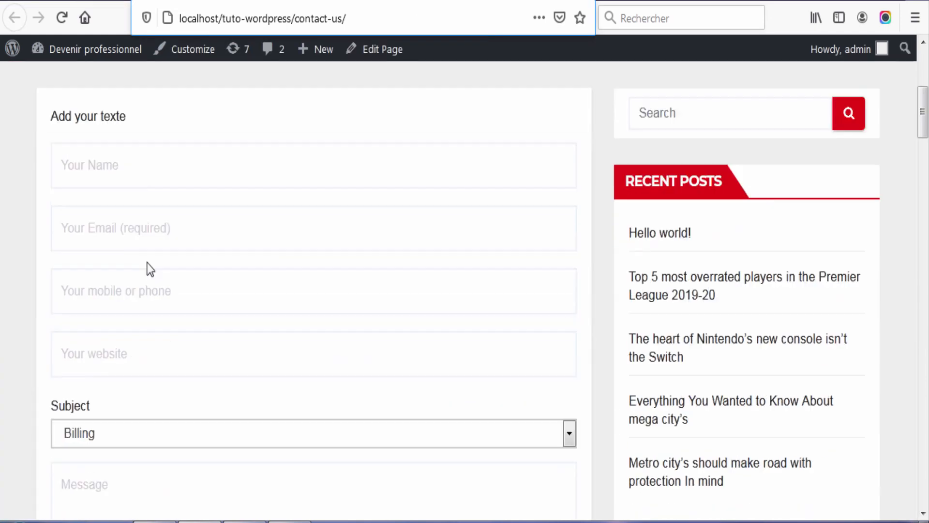
{"action": "scroll", "coordinate": [147, 263], "scroll_direction": "down", "scroll_amount": 10}
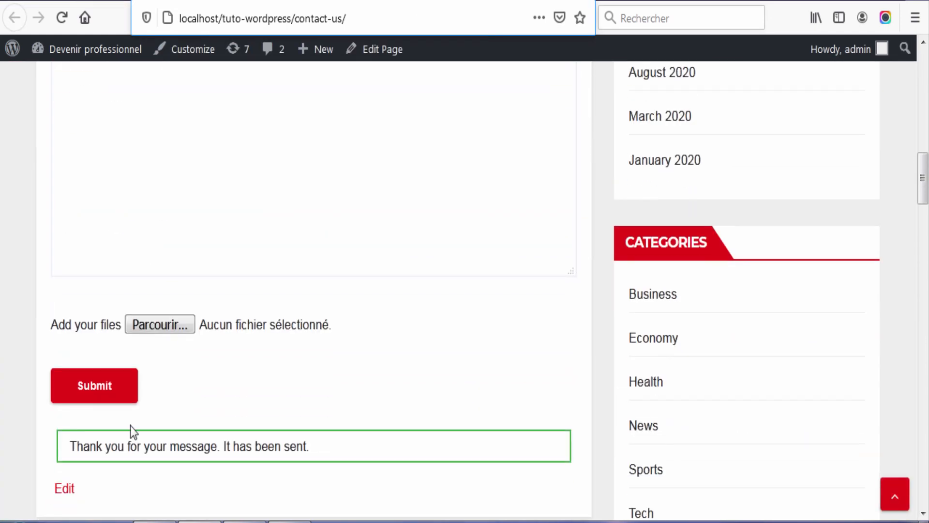
{"action": "left_click", "coordinate": [88, 352]}
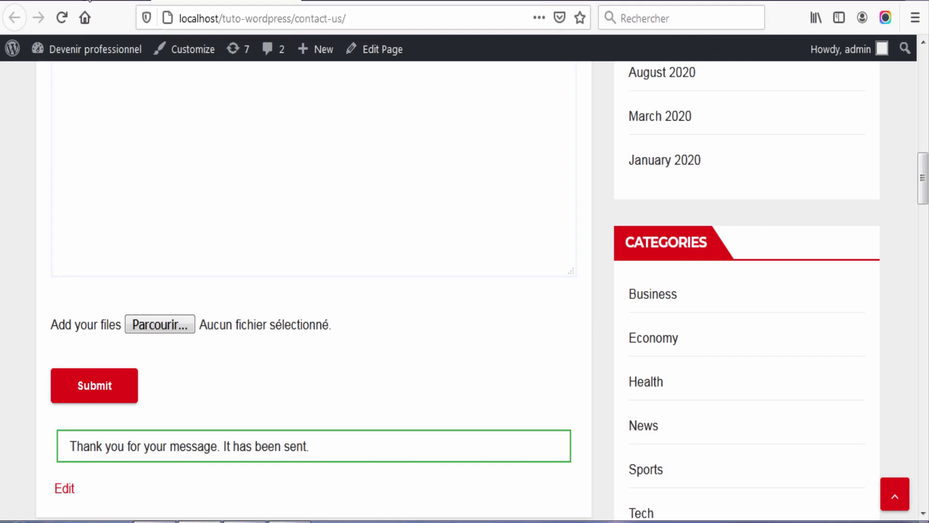
Insert a quiz tag named quiz1 with the question-answer pair 4+6=?|10 on a new line below the "Add your files" field
{"action": "left_click", "coordinate": [83, 1]}
{"action": "scroll", "coordinate": [319, 280], "scroll_direction": "down", "scroll_amount": 5}
{"action": "left_click", "coordinate": [635, 246]}
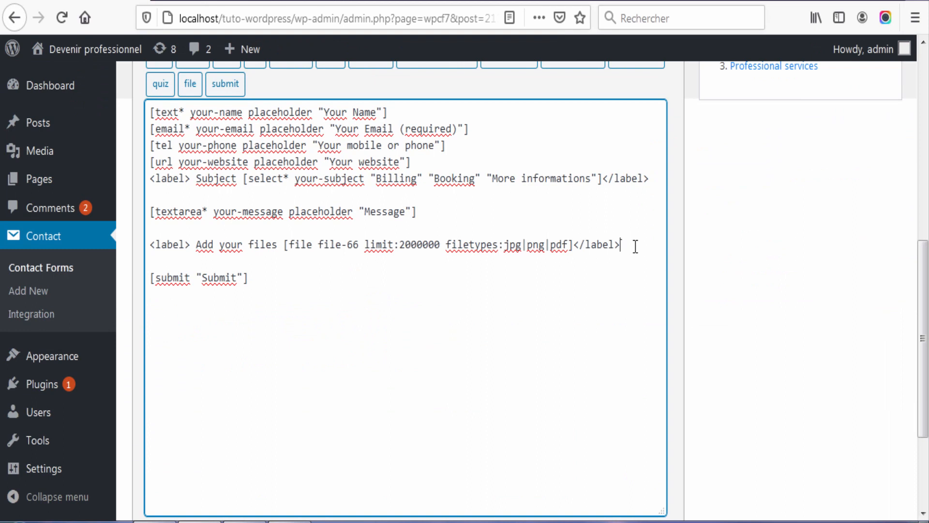
{"action": "key", "text": "Return"}
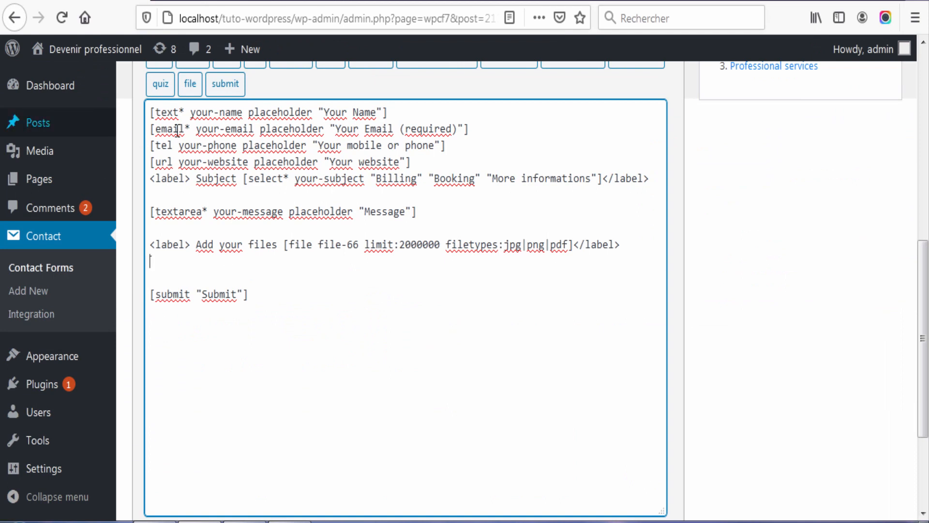
{"action": "scroll", "coordinate": [245, 407], "scroll_direction": "up", "scroll_amount": 2}
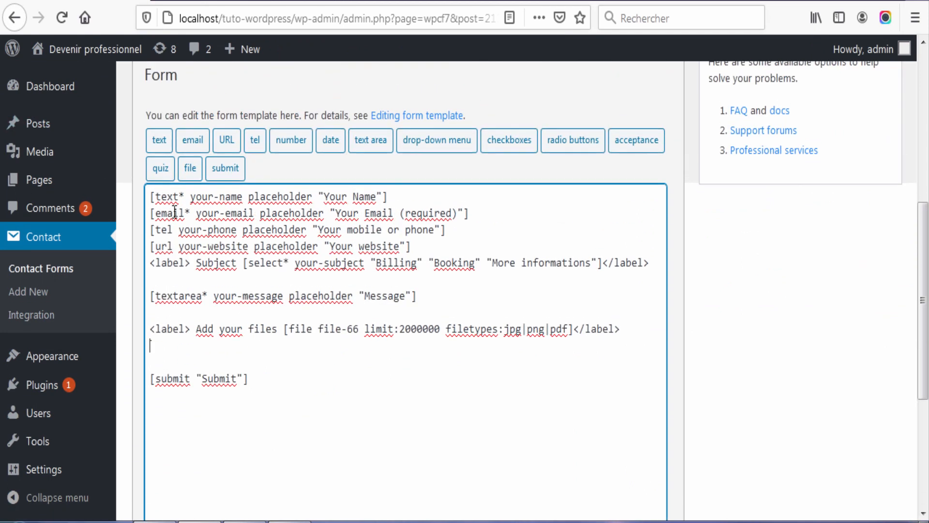
{"action": "left_click", "coordinate": [160, 169]}
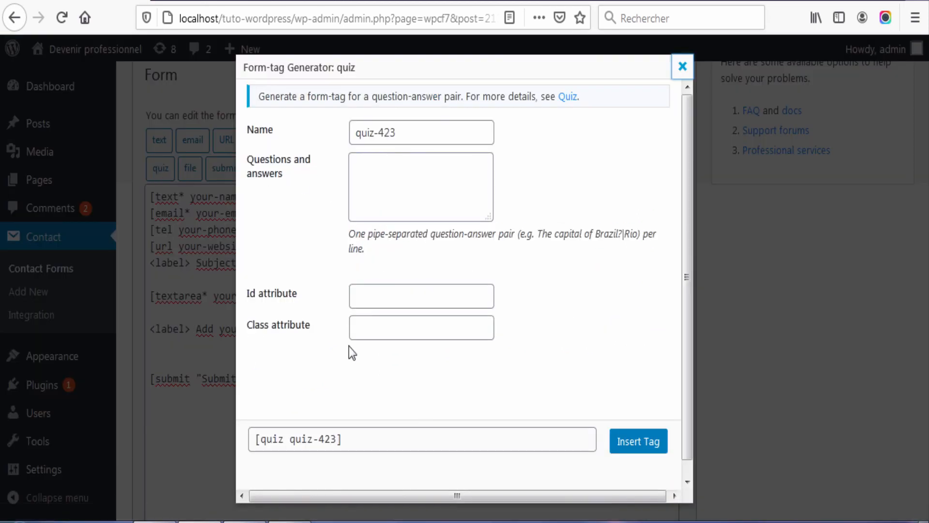
{"action": "triple_click", "coordinate": [424, 123]}
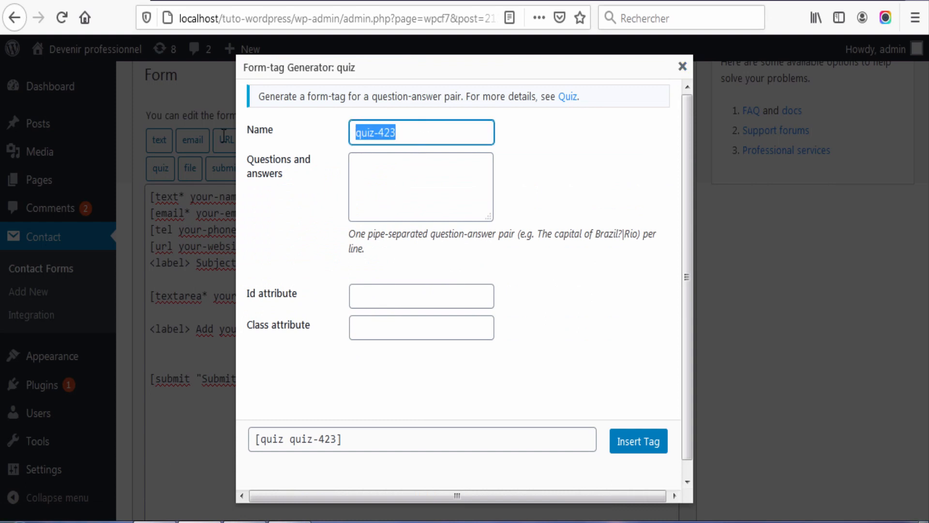
{"action": "key", "text": "BackSpace"}
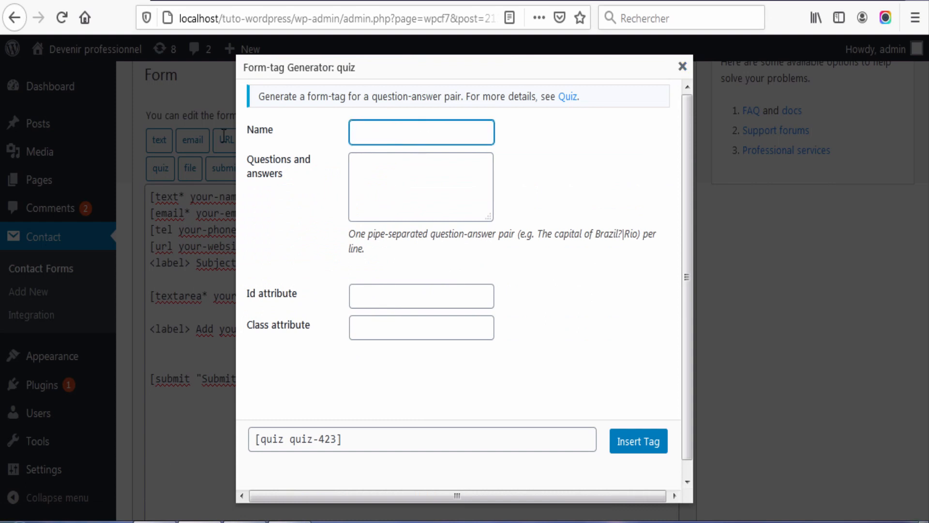
{"action": "type", "text": "quiz1"}
{"action": "left_click", "coordinate": [388, 163]}
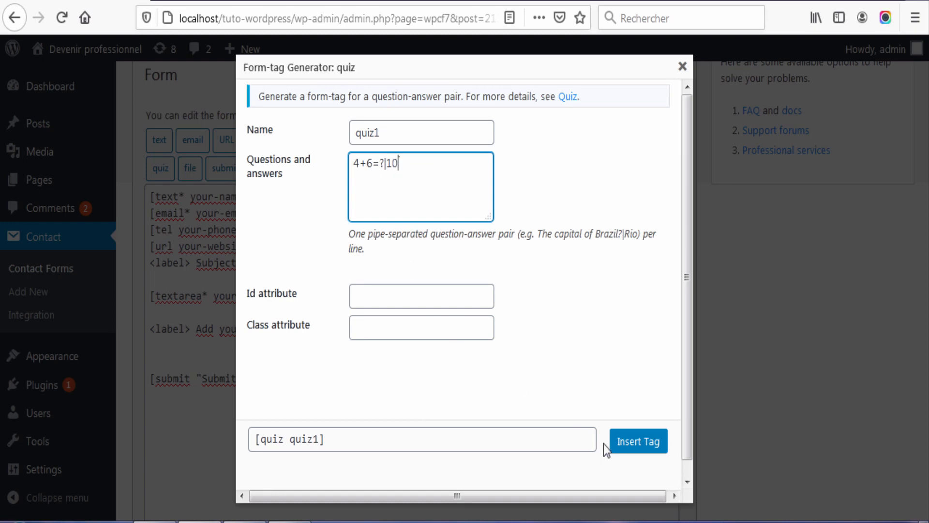
{"action": "left_click", "coordinate": [636, 443]}
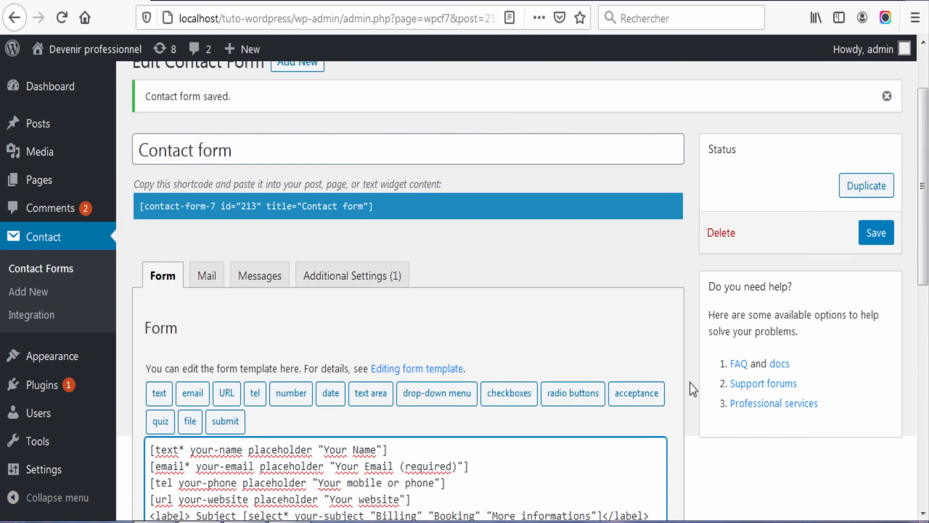
Save the contact form and reload the Contact us page to check the quiz question above Submit
{"action": "scroll", "coordinate": [691, 382], "scroll_direction": "down", "scroll_amount": 2}
{"action": "left_click", "coordinate": [886, 154]}
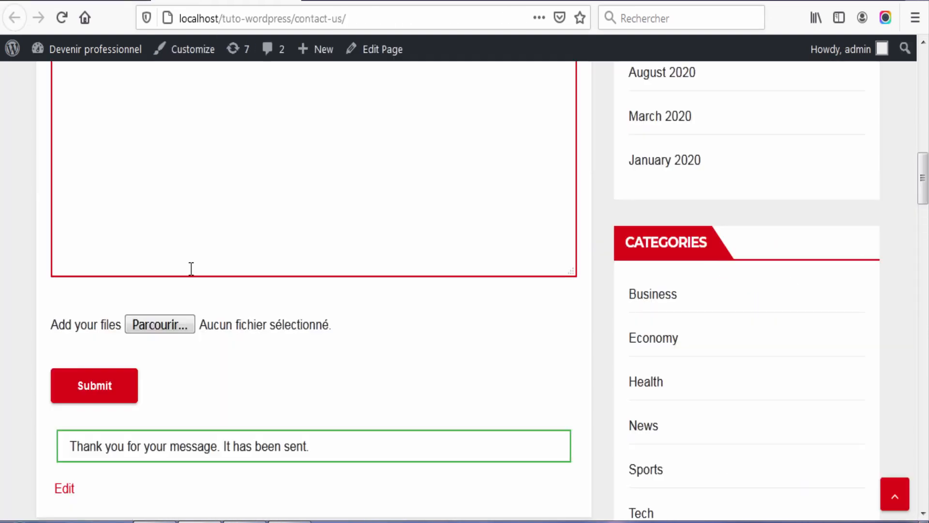
{"action": "scroll", "coordinate": [190, 270], "scroll_direction": "up", "scroll_amount": 5}
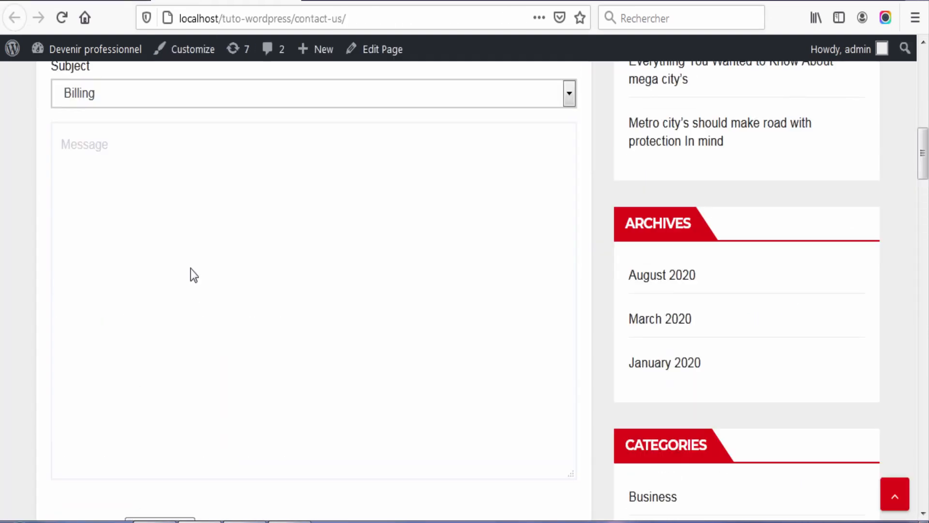
{"action": "left_click", "coordinate": [62, 17]}
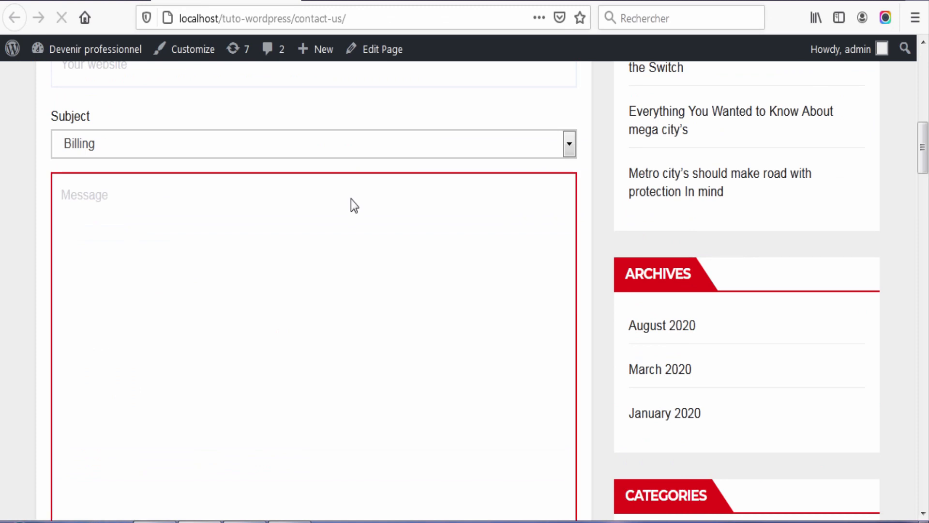
{"action": "scroll", "coordinate": [350, 199], "scroll_direction": "down", "scroll_amount": 7}
{"action": "left_click", "coordinate": [103, 317]}
{"action": "left_click", "coordinate": [91, 283]}
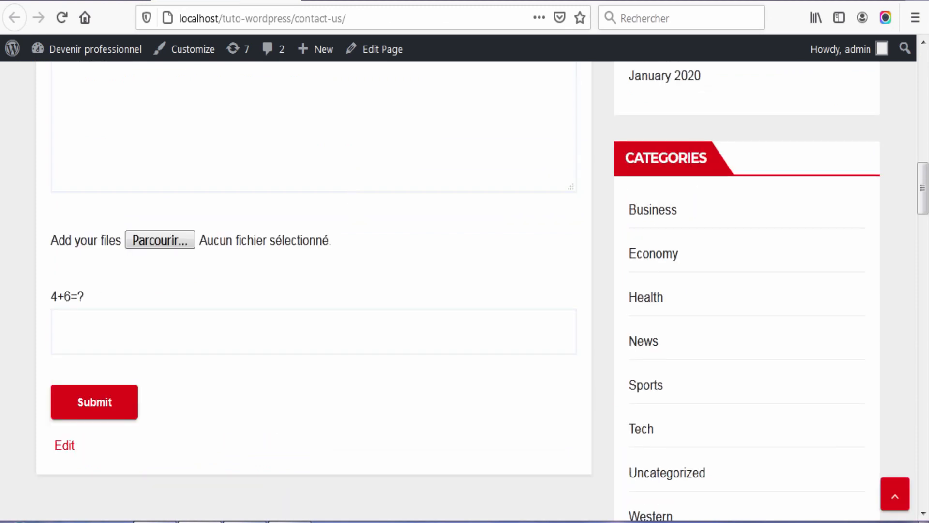
{"action": "scroll", "coordinate": [292, 251], "scroll_direction": "up", "scroll_amount": 17}
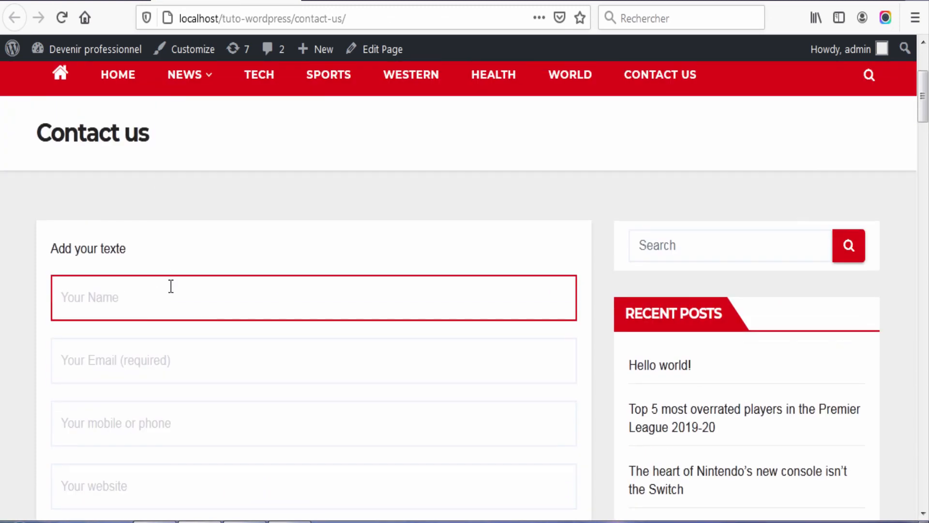
{"action": "left_click", "coordinate": [171, 286]}
{"action": "left_click", "coordinate": [138, 319]}
{"action": "scroll", "coordinate": [162, 286], "scroll_direction": "down", "scroll_amount": 4}
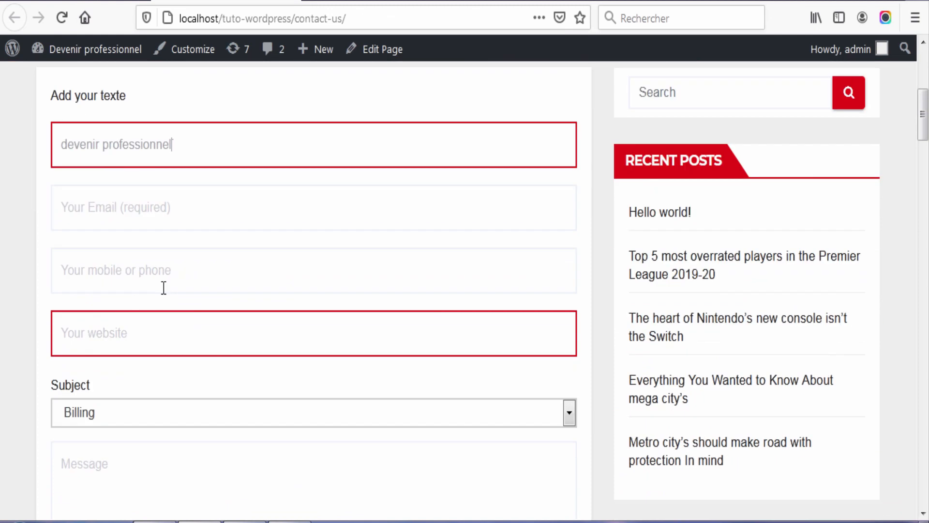
{"action": "double_click", "coordinate": [173, 127]}
{"action": "left_click", "coordinate": [174, 203]}
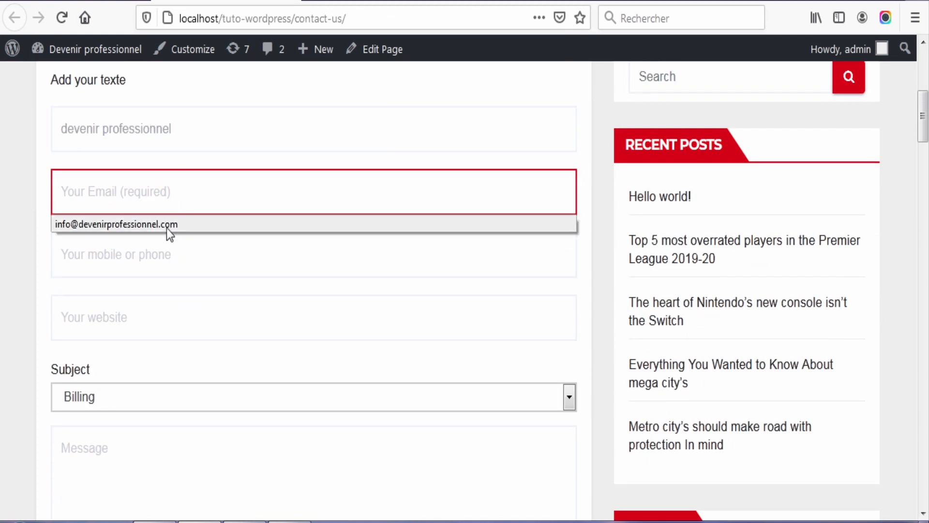
{"action": "left_click", "coordinate": [168, 229]}
{"action": "left_click", "coordinate": [168, 251]}
{"action": "left_click", "coordinate": [149, 287]}
{"action": "left_click", "coordinate": [143, 328]}
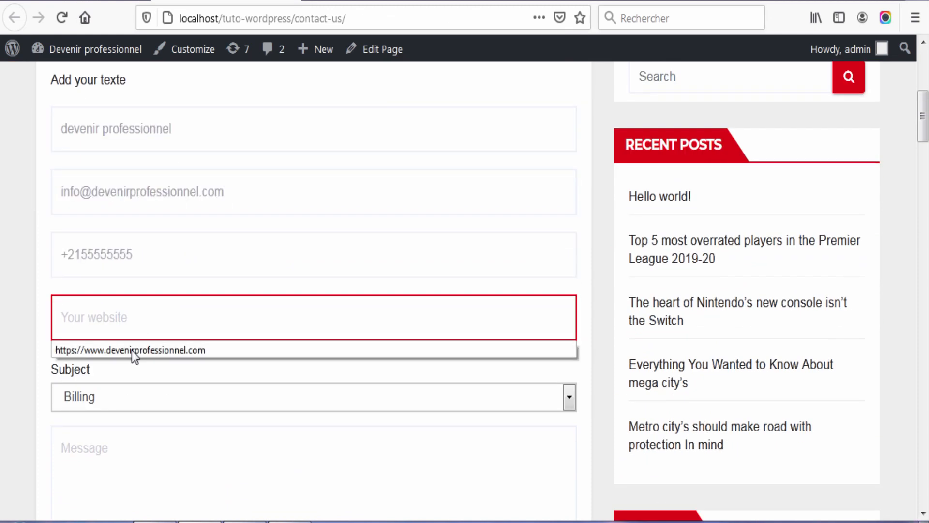
{"action": "left_click", "coordinate": [132, 351]}
Choose Booking as the subject and enter "gzrtzrt" as the message
{"action": "left_click", "coordinate": [139, 402]}
{"action": "left_click", "coordinate": [125, 445]}
{"action": "scroll", "coordinate": [221, 368], "scroll_direction": "down", "scroll_amount": 4}
{"action": "left_click", "coordinate": [218, 325]}
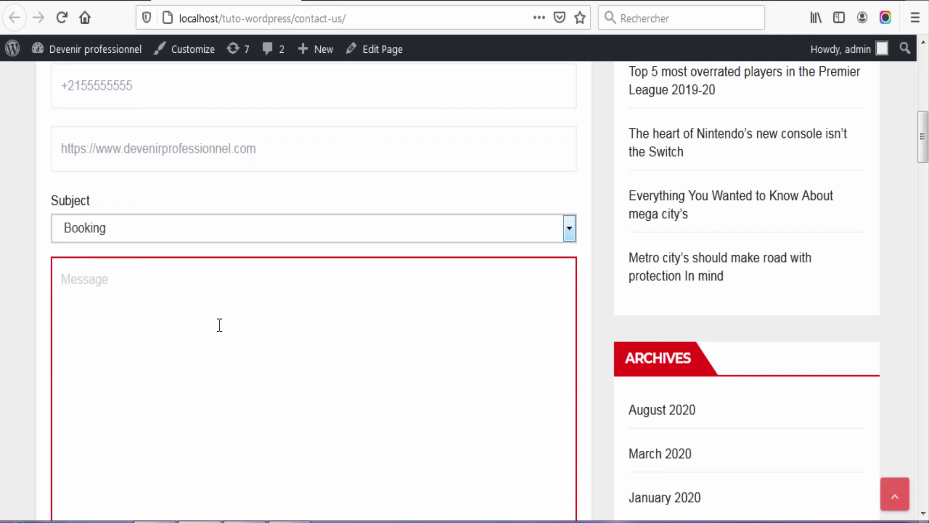
{"action": "type", "text": "gzrtzrt"}
Answer the 4+6=? quiz with the wrong value 20 and submit the form
{"action": "scroll", "coordinate": [245, 300], "scroll_direction": "down", "scroll_amount": 10}
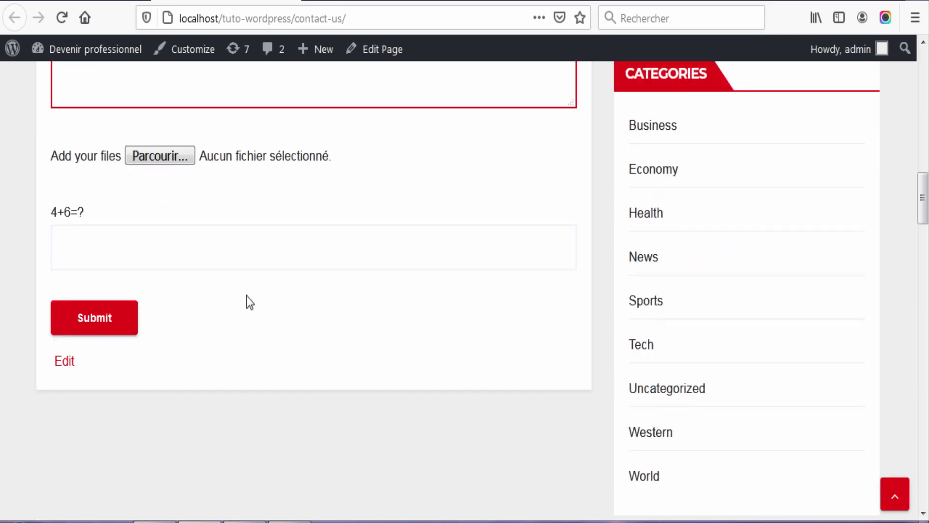
{"action": "left_click", "coordinate": [129, 233]}
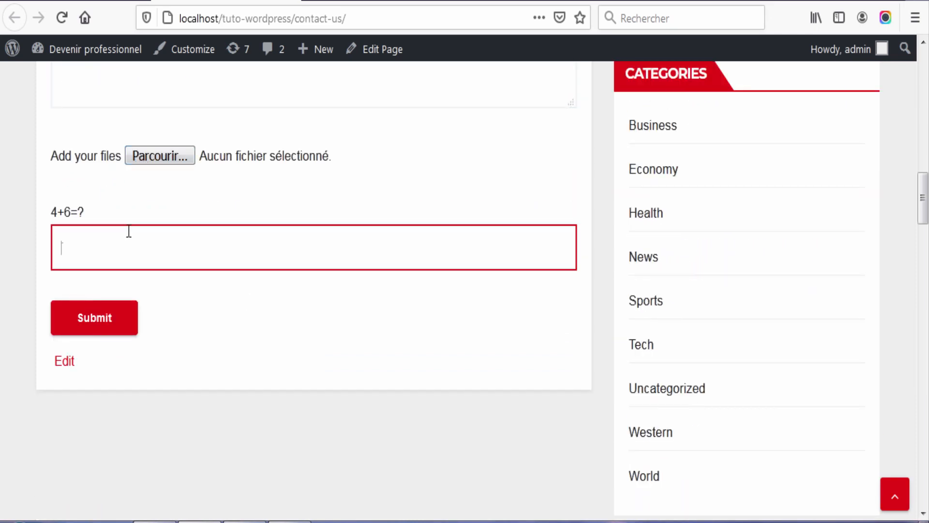
{"action": "type", "text": "20"}
{"action": "left_click", "coordinate": [107, 324]}
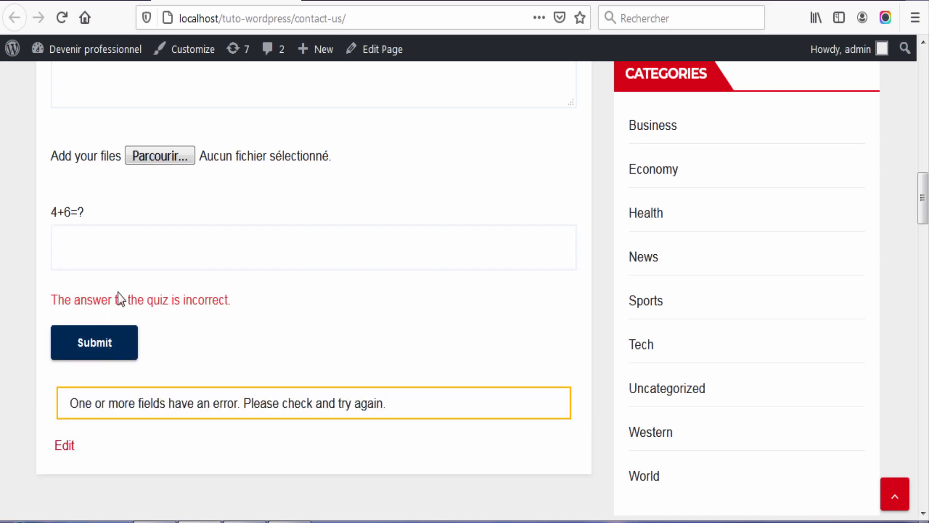
Answer the 4+6=? quiz with 10 and submit the form again
{"action": "left_click", "coordinate": [167, 256]}
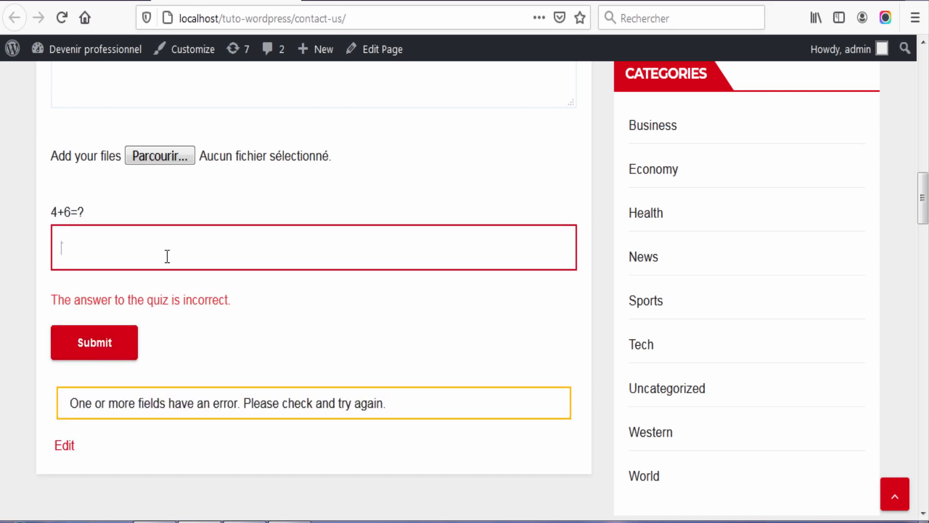
{"action": "type", "text": "10"}
{"action": "left_click", "coordinate": [212, 351]}
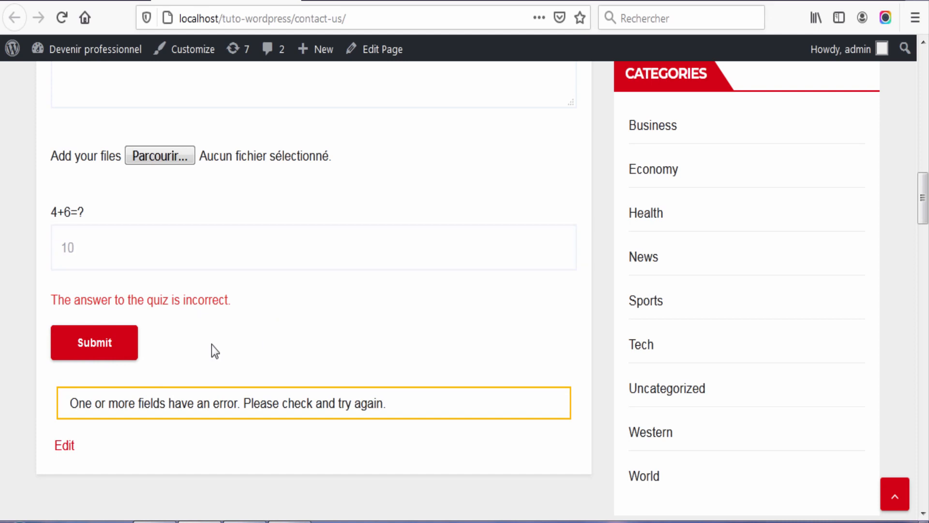
{"action": "left_click", "coordinate": [94, 346]}
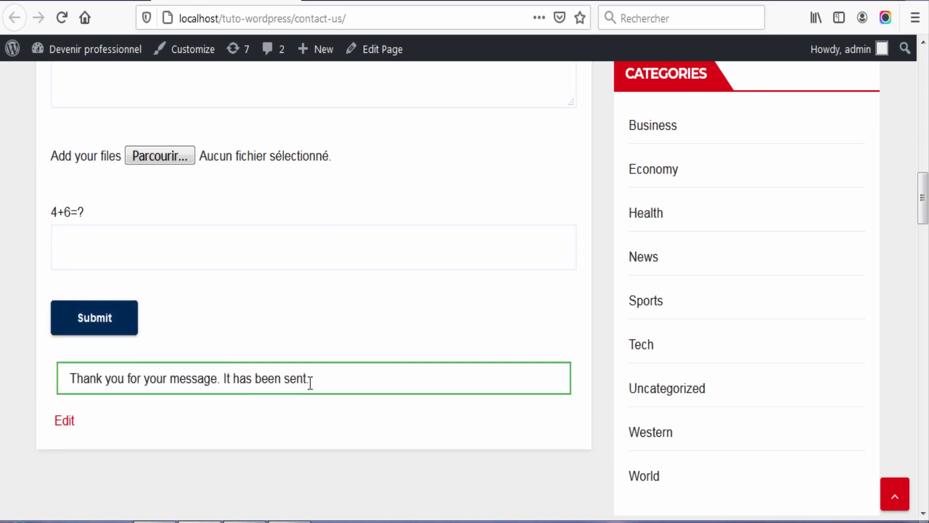
Return to the contact form administration and open the reCAPTCHA integration setup
{"action": "scroll", "coordinate": [339, 350], "scroll_direction": "up", "scroll_amount": 3}
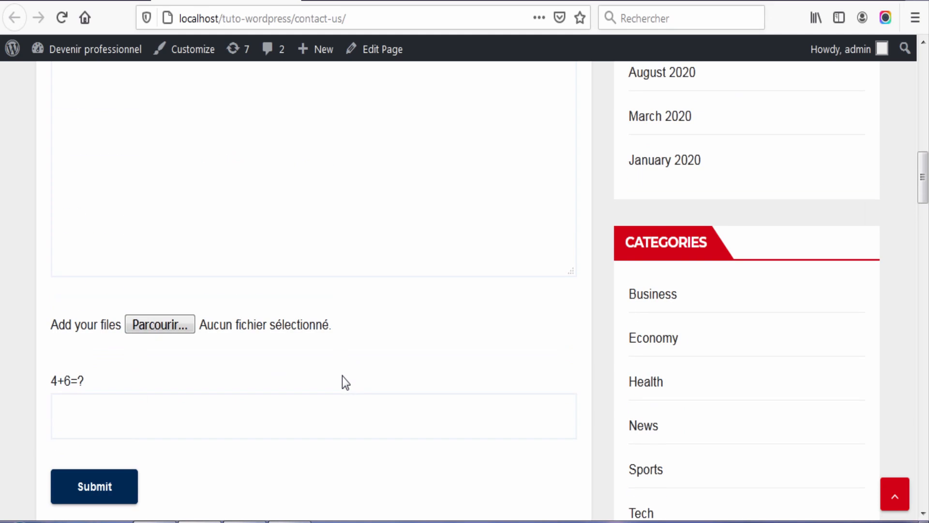
{"action": "scroll", "coordinate": [327, 408], "scroll_direction": "up", "scroll_amount": 3}
{"action": "left_click", "coordinate": [98, 2]}
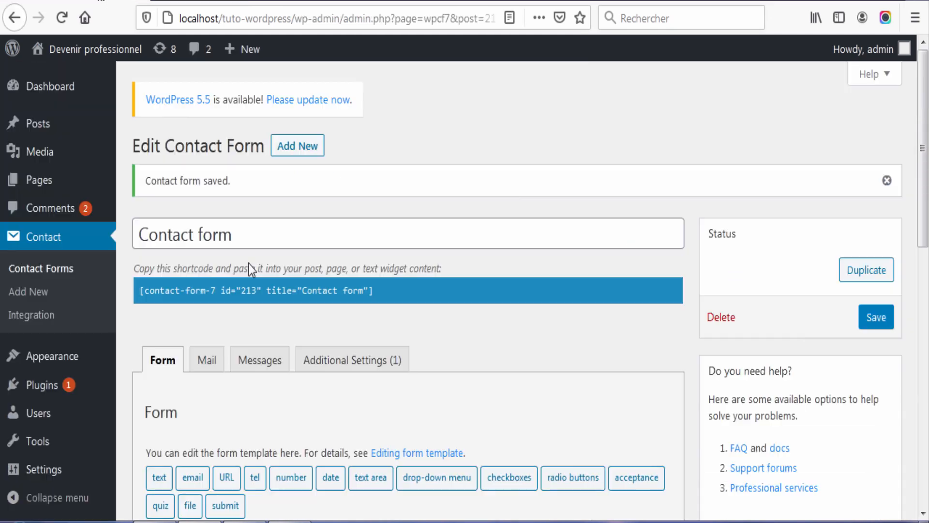
{"action": "left_click", "coordinate": [36, 320]}
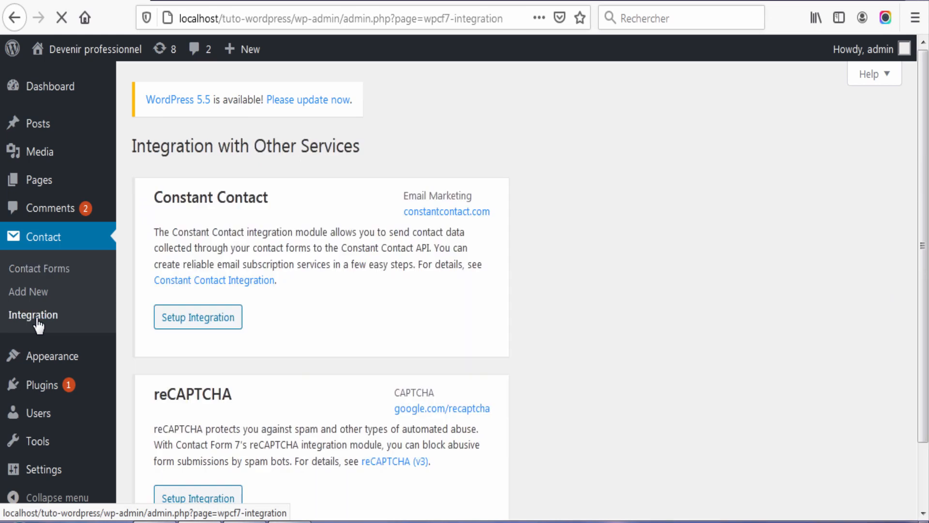
{"action": "scroll", "coordinate": [294, 378], "scroll_direction": "down", "scroll_amount": 1}
{"action": "scroll", "coordinate": [295, 372], "scroll_direction": "down", "scroll_amount": 2}
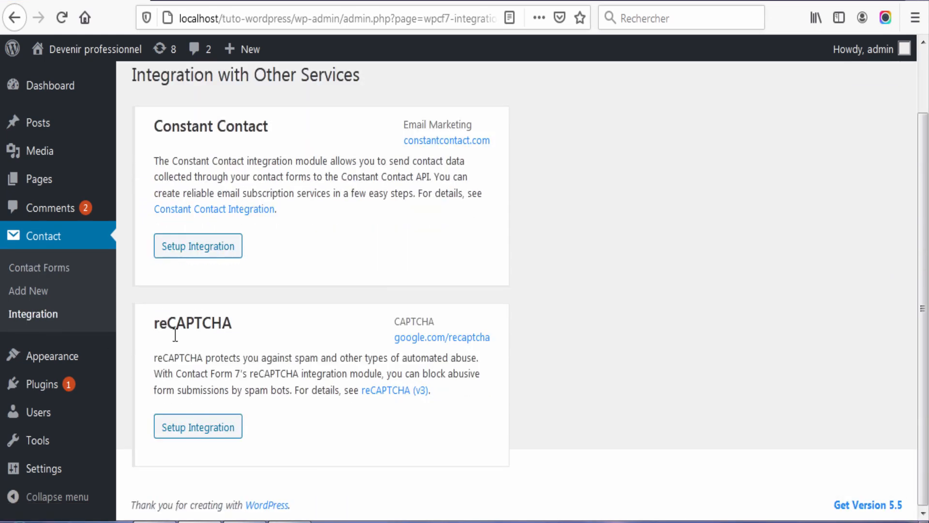
{"action": "left_click", "coordinate": [203, 428]}
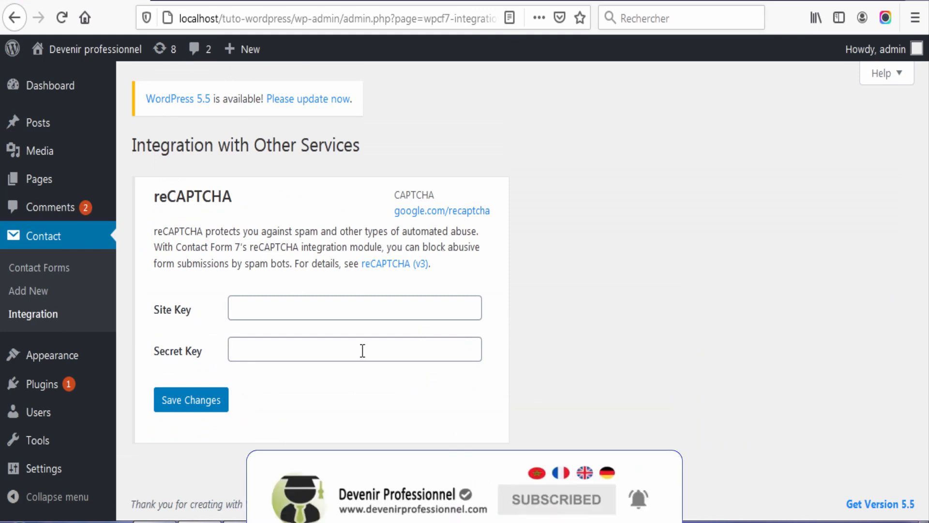
{"action": "left_click", "coordinate": [307, 301]}
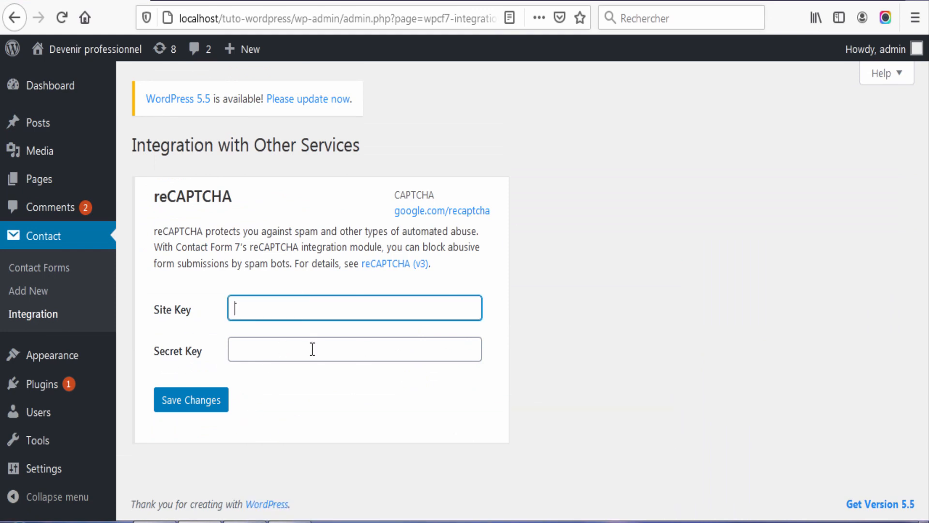
{"action": "left_click", "coordinate": [312, 349]}
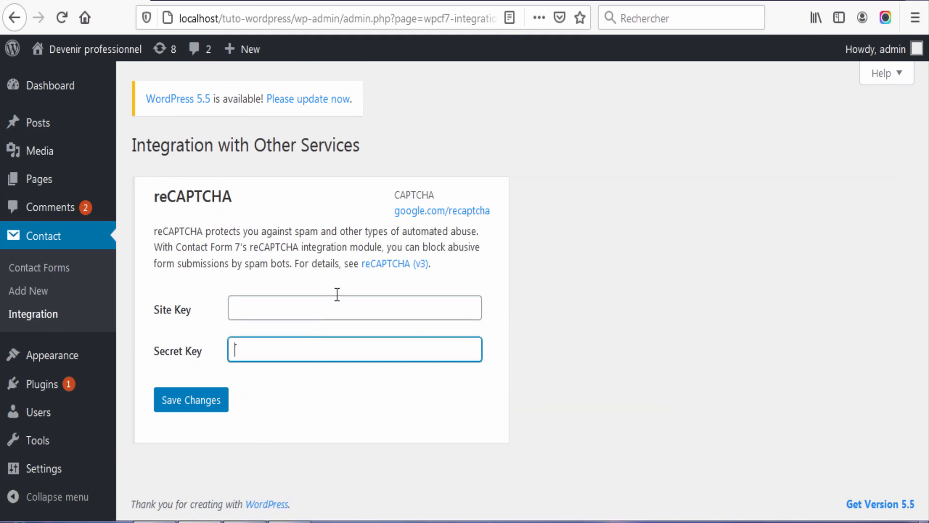
{"action": "left_click", "coordinate": [433, 212]}
{"action": "left_click", "coordinate": [10, 19]}
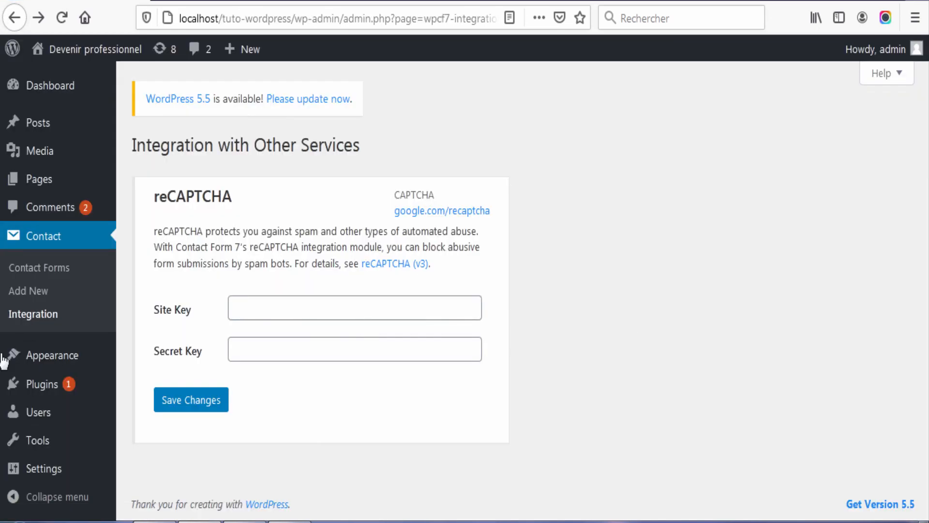
Open the google.com/recaptcha link in a new tab and go to the reCAPTCHA Admin Console
{"action": "right_click", "coordinate": [438, 216]}
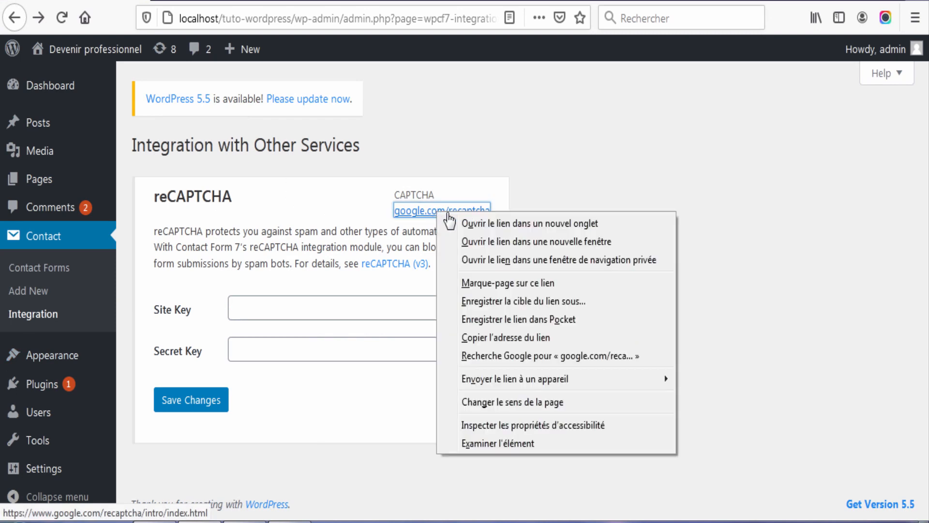
{"action": "left_click", "coordinate": [498, 224]}
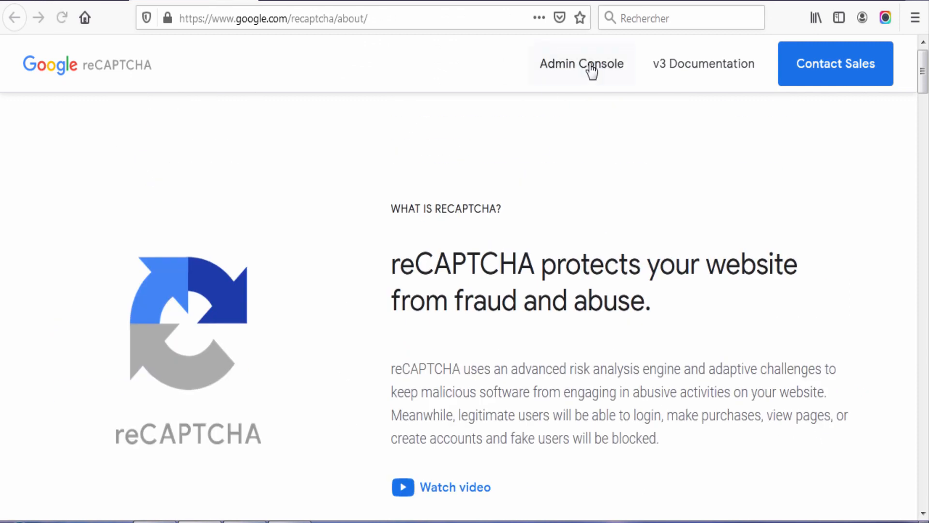
{"action": "left_click", "coordinate": [591, 66]}
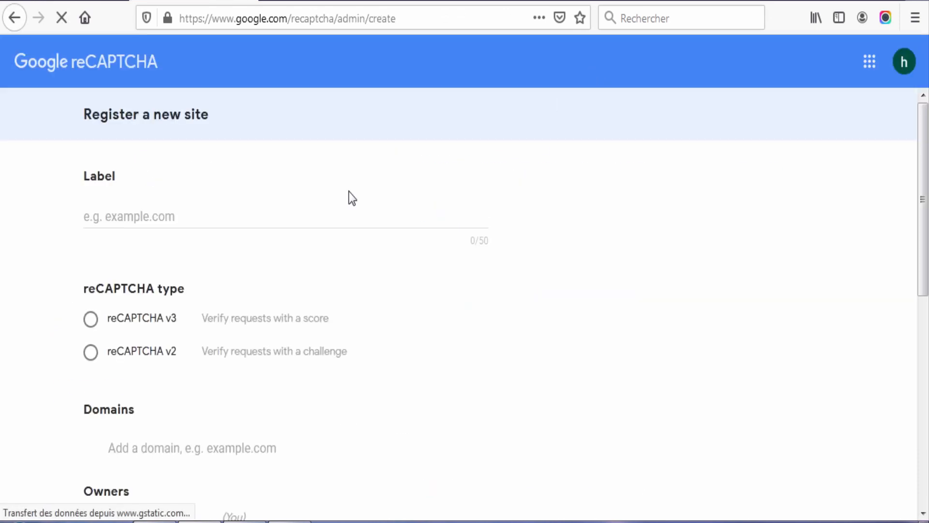
Label the new site "devenir professionnel" and choose reCAPTCHA v3 as its type
{"action": "left_click", "coordinate": [156, 222]}
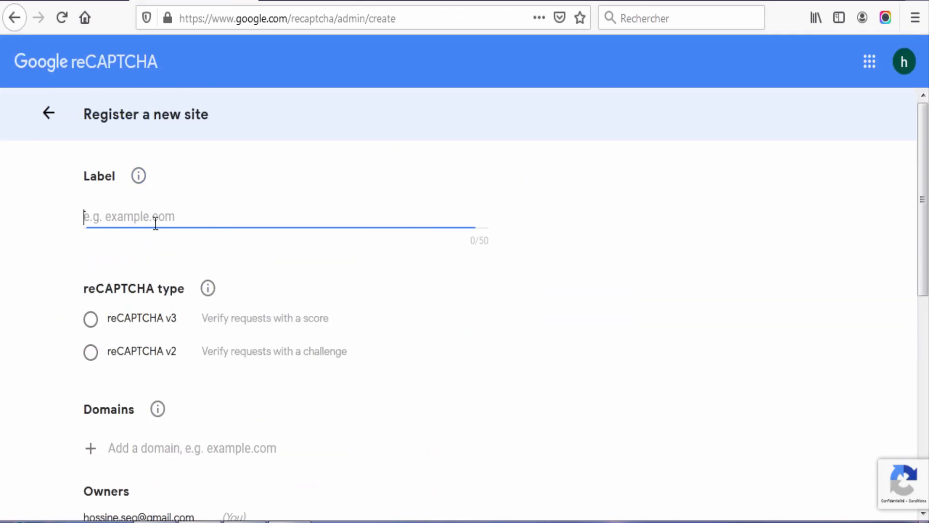
{"action": "type", "text": "devenir "}
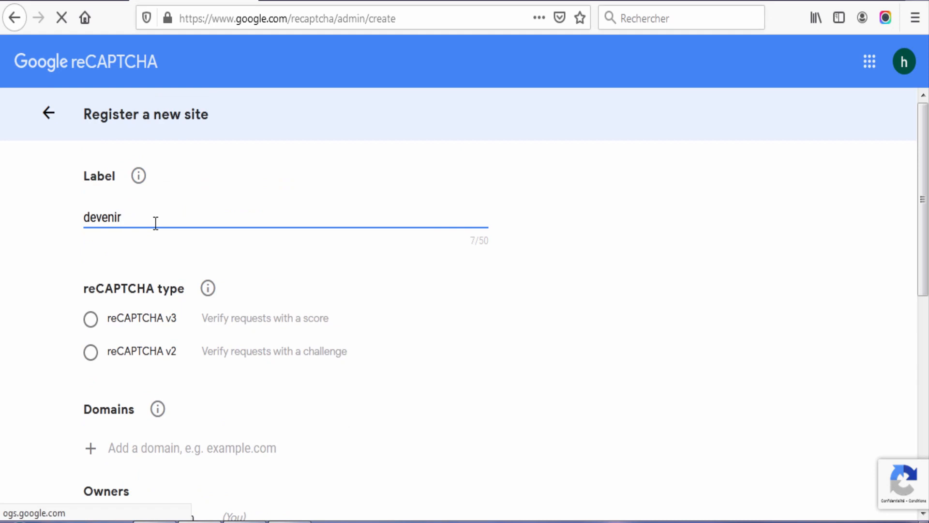
{"action": "type", "text": "professionnel"}
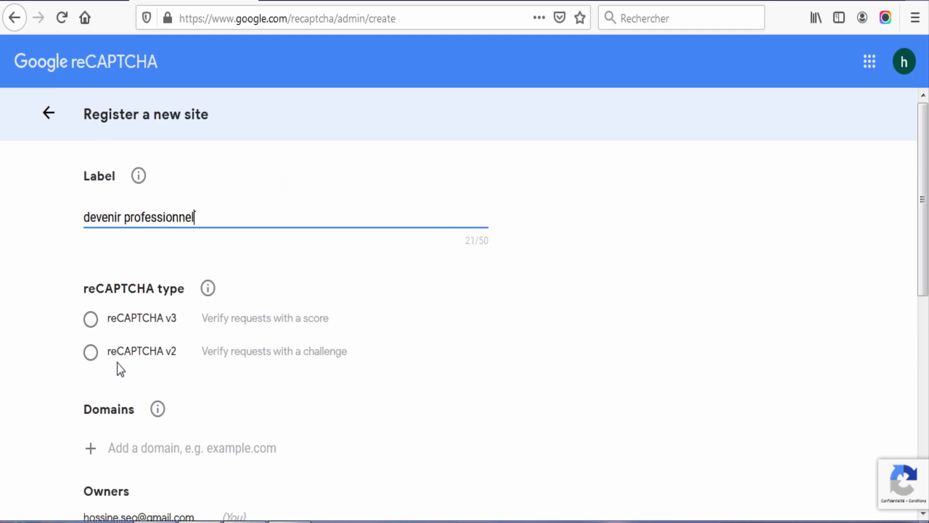
{"action": "left_click", "coordinate": [89, 320]}
Enter devenirprofessionnel.com as the domain of the new reCAPTCHA site
{"action": "scroll", "coordinate": [277, 329], "scroll_direction": "down", "scroll_amount": 3}
{"action": "scroll", "coordinate": [278, 329], "scroll_direction": "down", "scroll_amount": 1}
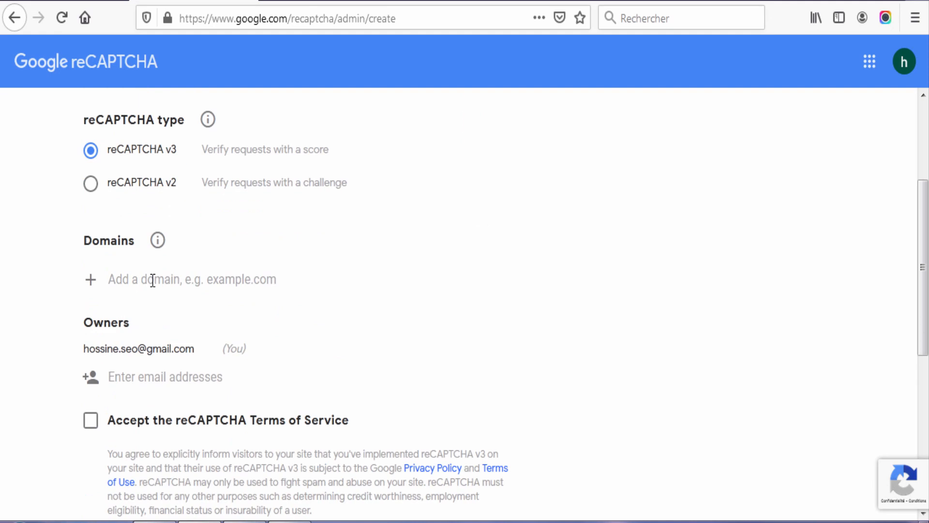
{"action": "left_click", "coordinate": [153, 280]}
{"action": "type", "text": "dze"}
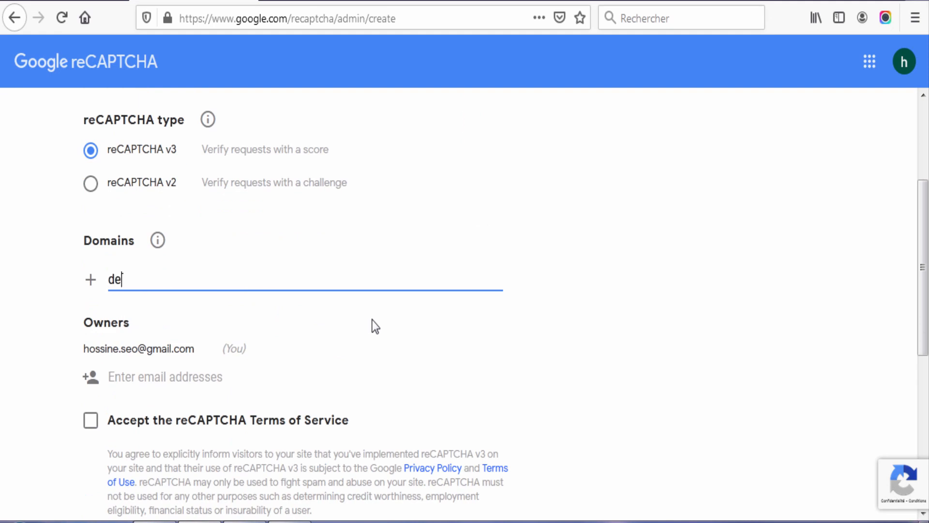
{"action": "type", "text": "enirprofess"}
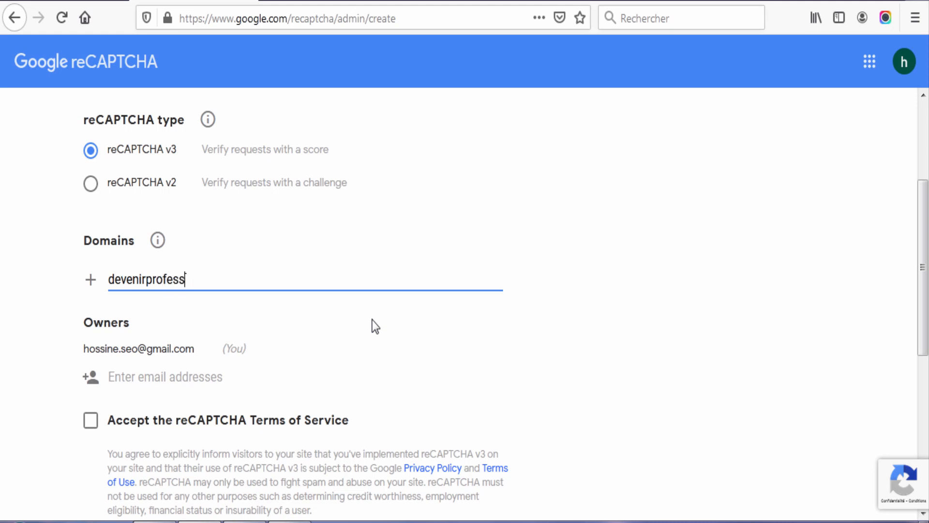
{"action": "type", "text": "ionnel.com"}
Accept the reCAPTCHA Terms of Service and submit the site registration
{"action": "scroll", "coordinate": [346, 323], "scroll_direction": "down", "scroll_amount": 3}
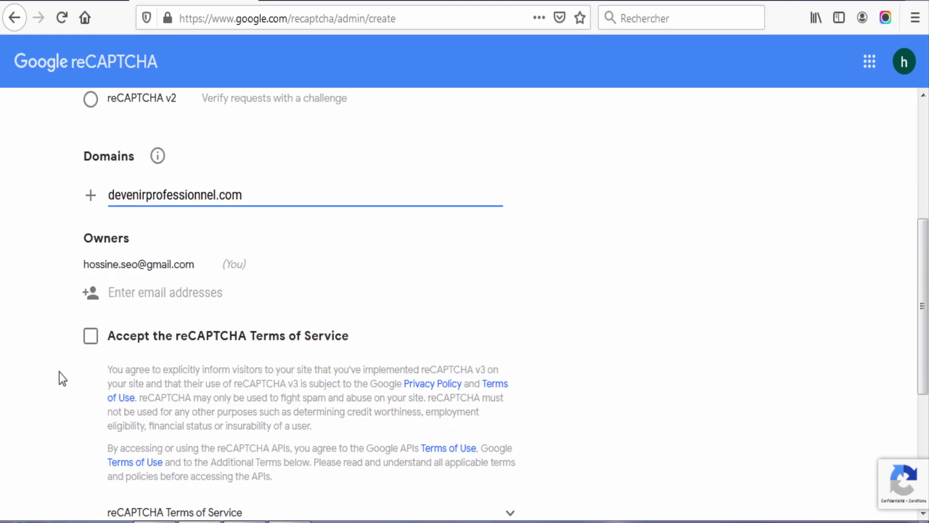
{"action": "left_click", "coordinate": [87, 345]}
{"action": "scroll", "coordinate": [210, 330], "scroll_direction": "down", "scroll_amount": 8}
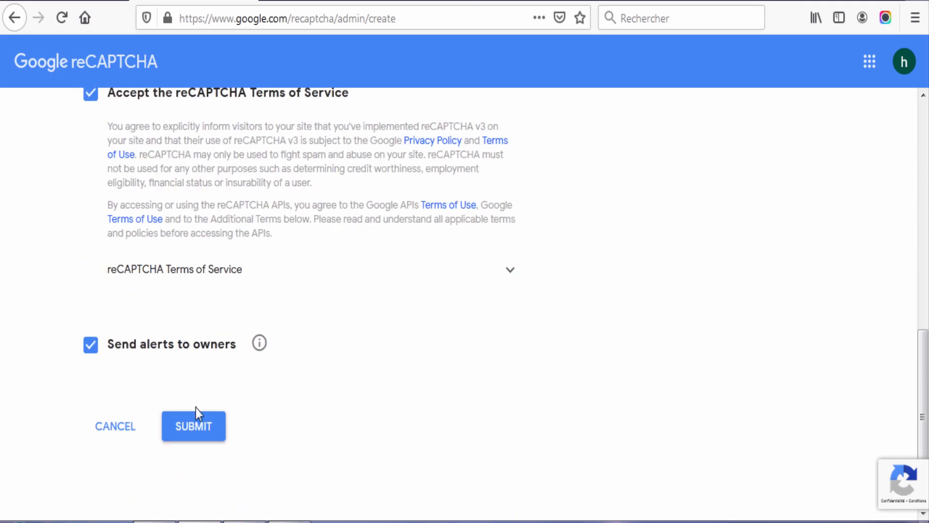
{"action": "left_click", "coordinate": [204, 428]}
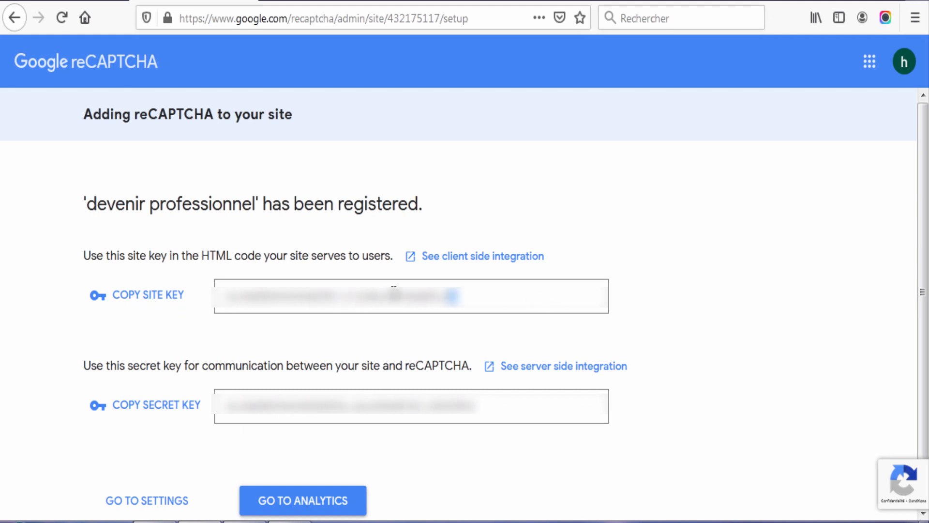
Select the generated site key and compare both reCAPTCHA keys with the Site Key and Secret Key fields on the WordPress integration page
{"action": "left_click_drag", "start_coordinate": [453, 296], "coordinate": [206, 300]}
{"action": "left_click", "coordinate": [73, 1]}
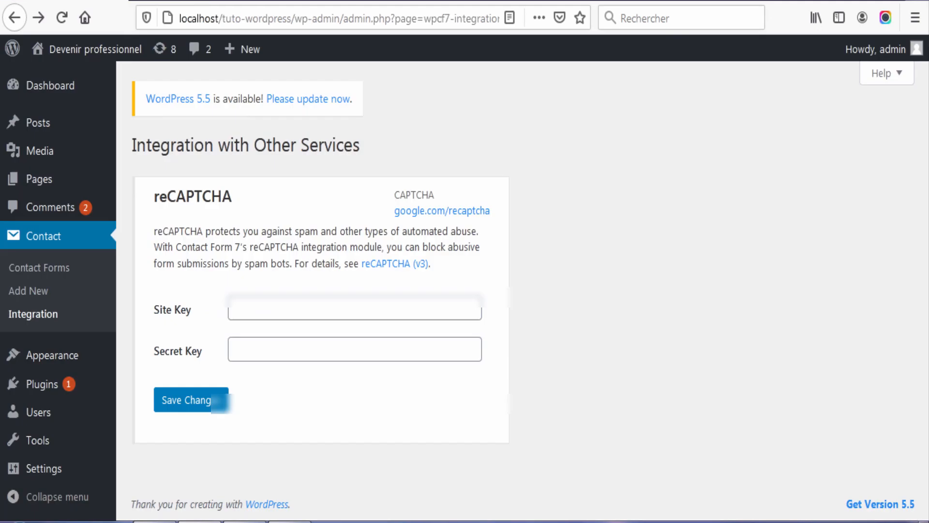
{"action": "left_click", "coordinate": [310, 307]}
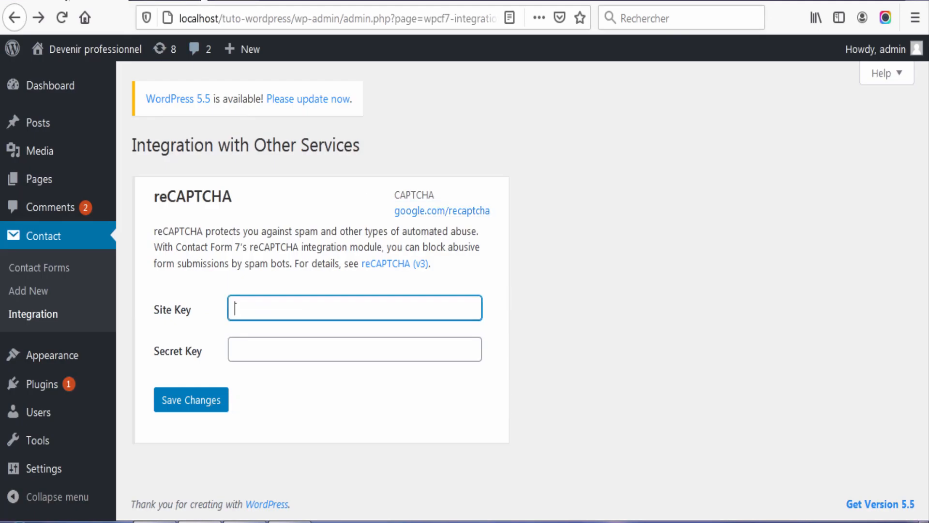
{"action": "left_click", "coordinate": [193, 1]}
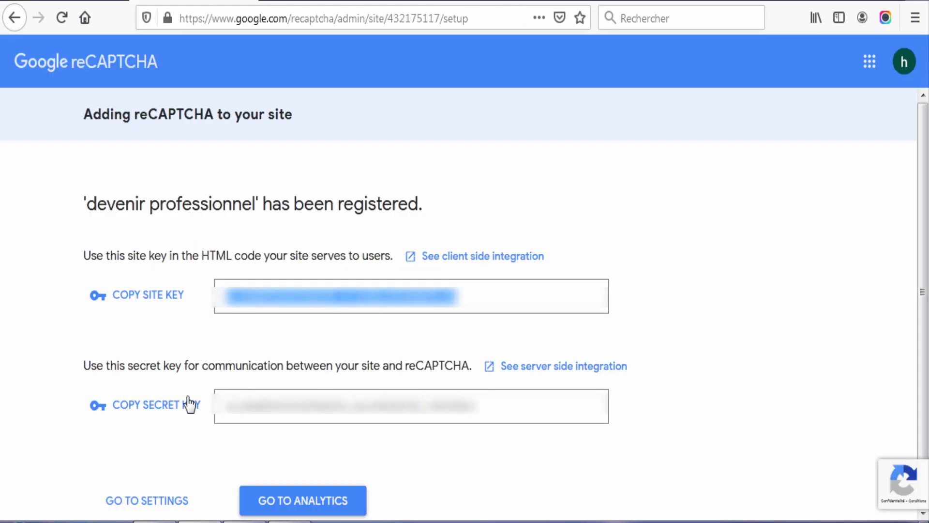
{"action": "left_click", "coordinate": [73, 1]}
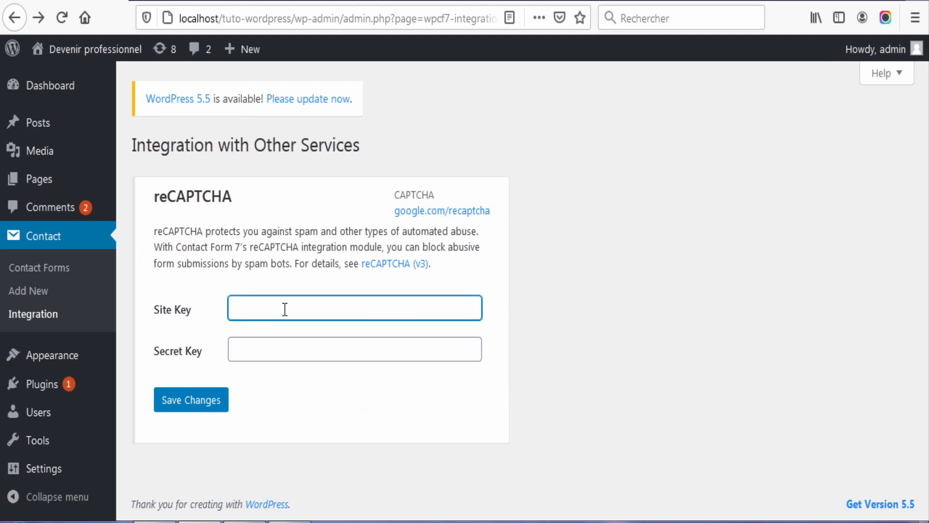
{"action": "left_click", "coordinate": [300, 352]}
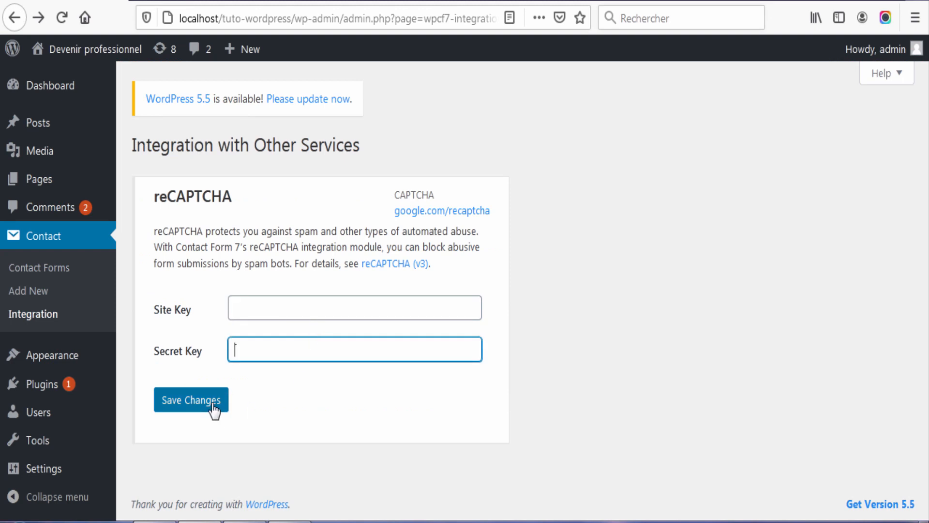
Switch to the Contact us page and review the 4+6=? quiz and the rest of the contact form
{"action": "left_click", "coordinate": [327, 2]}
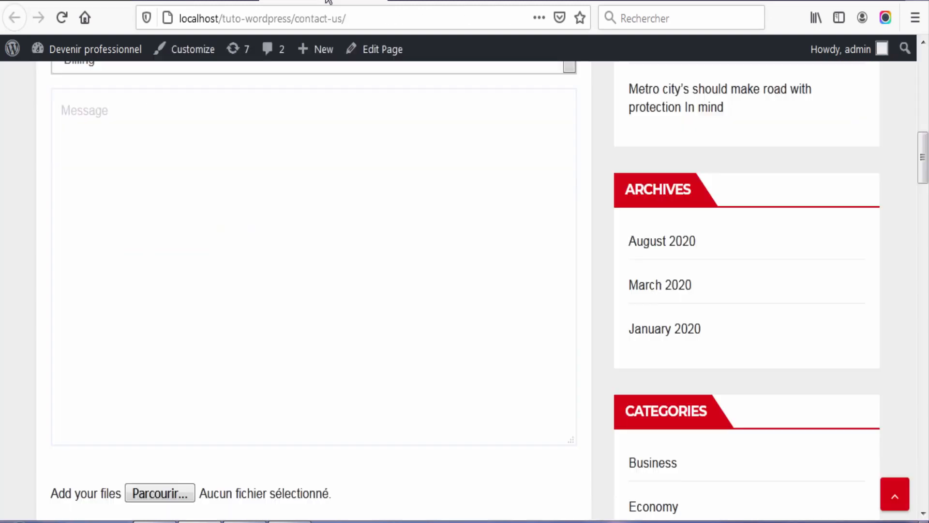
{"action": "scroll", "coordinate": [484, 344], "scroll_direction": "down", "scroll_amount": 3}
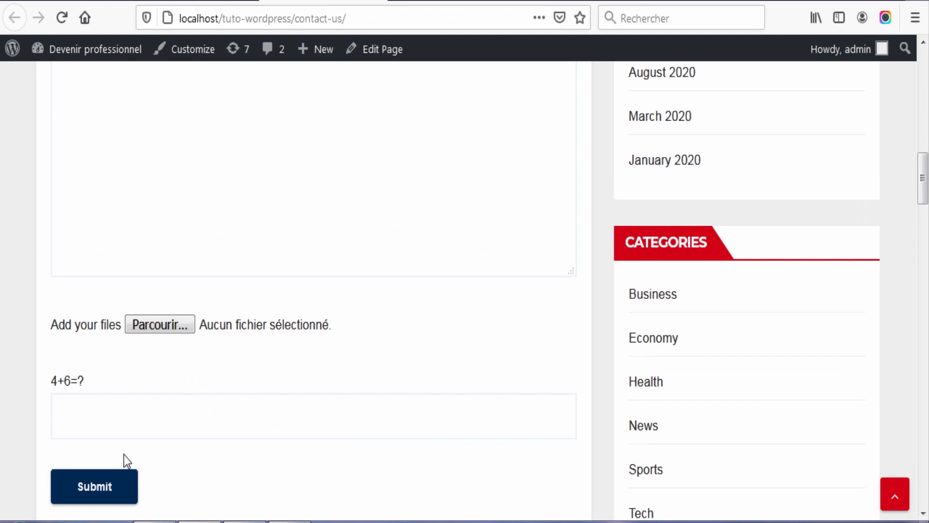
{"action": "left_click", "coordinate": [126, 484]}
{"action": "scroll", "coordinate": [129, 434], "scroll_direction": "down", "scroll_amount": 3}
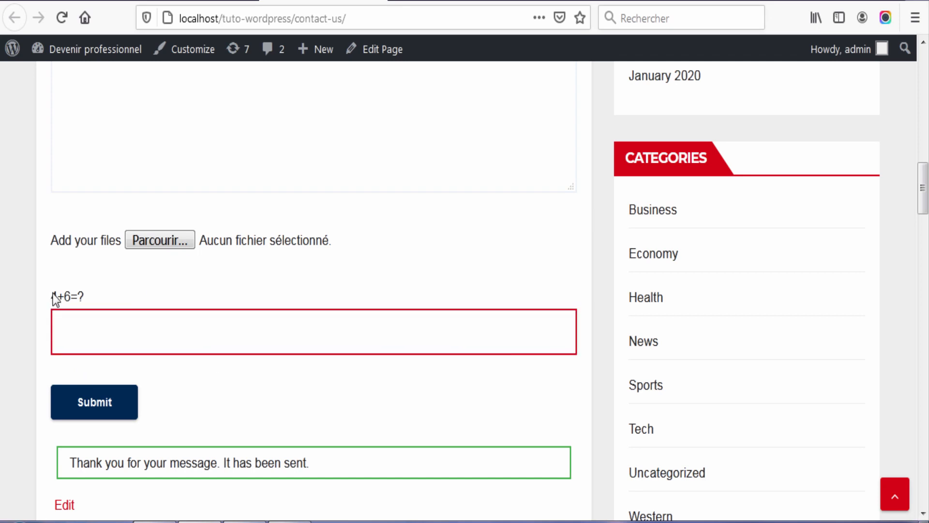
{"action": "triple_click", "coordinate": [73, 296]}
{"action": "left_click", "coordinate": [240, 384]}
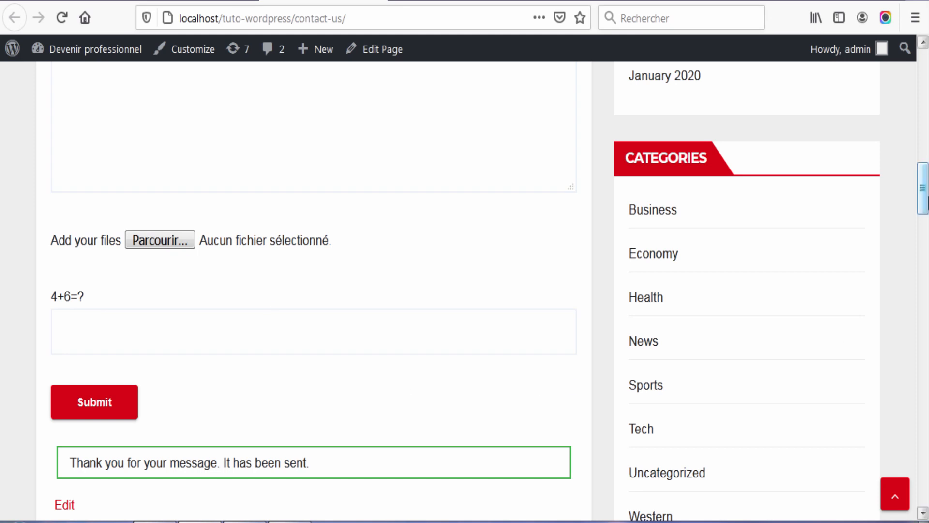
{"action": "left_click_drag", "start_coordinate": [927, 198], "coordinate": [927, 112]}
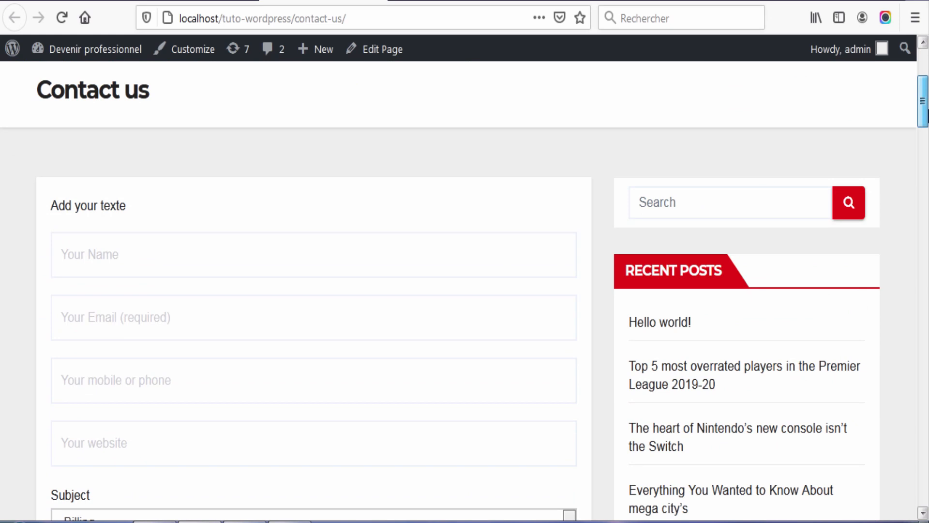
{"action": "left_click_drag", "start_coordinate": [927, 112], "coordinate": [927, 79]}
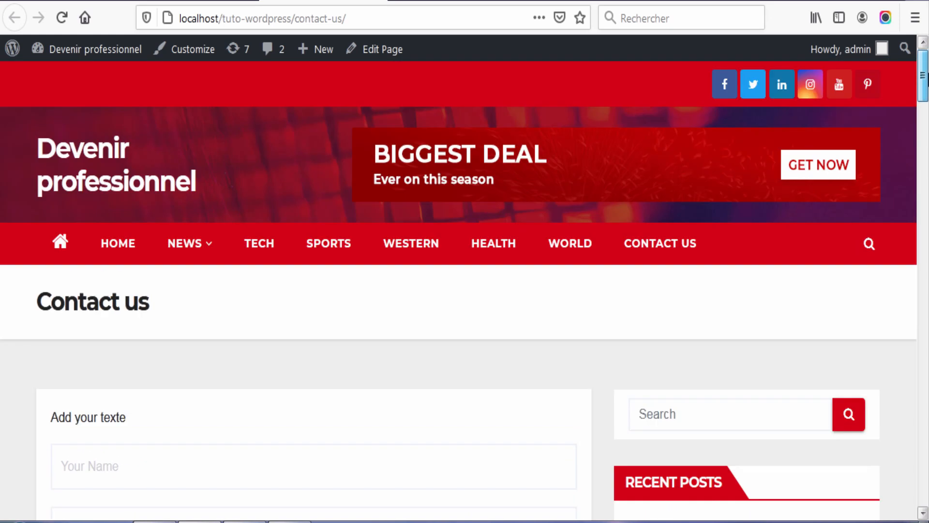